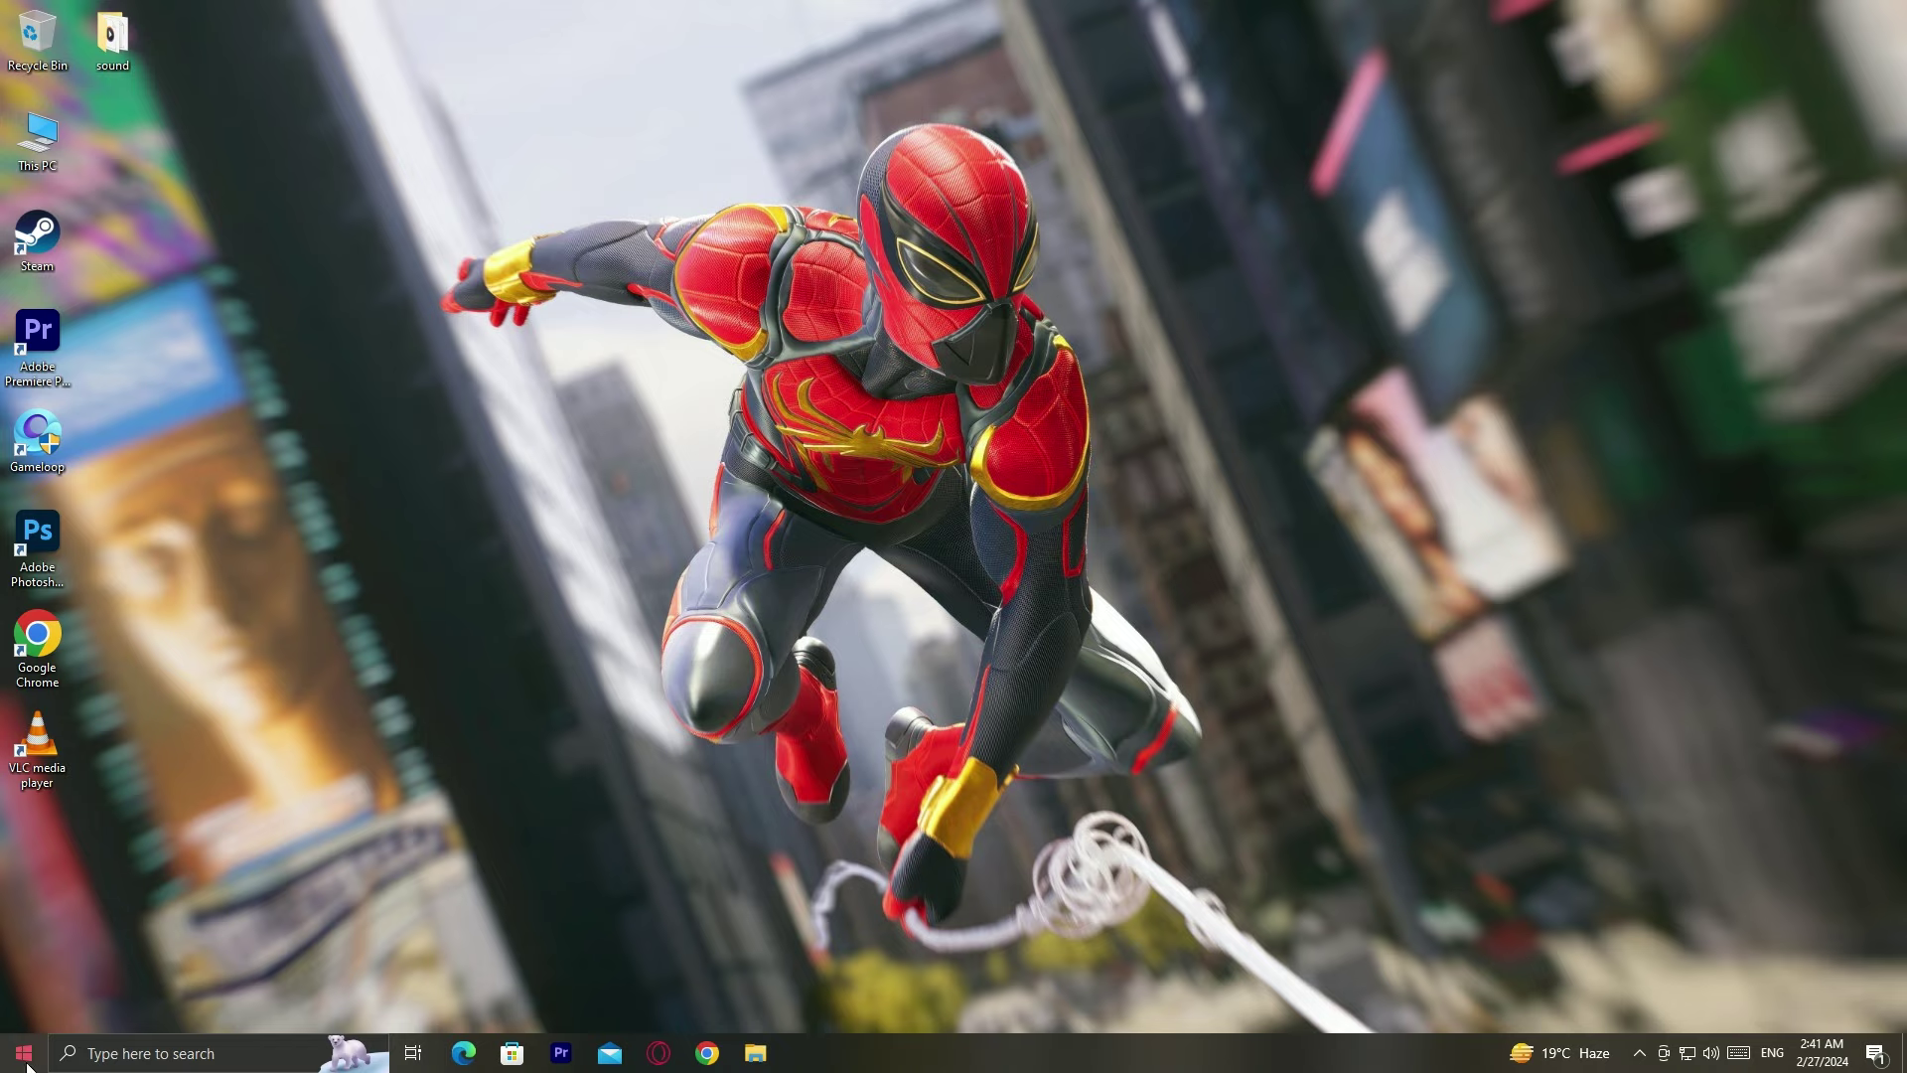
Step: Turn off the privacy permission that lets apps run in the background in Windows Settings
left_click(21, 1052)
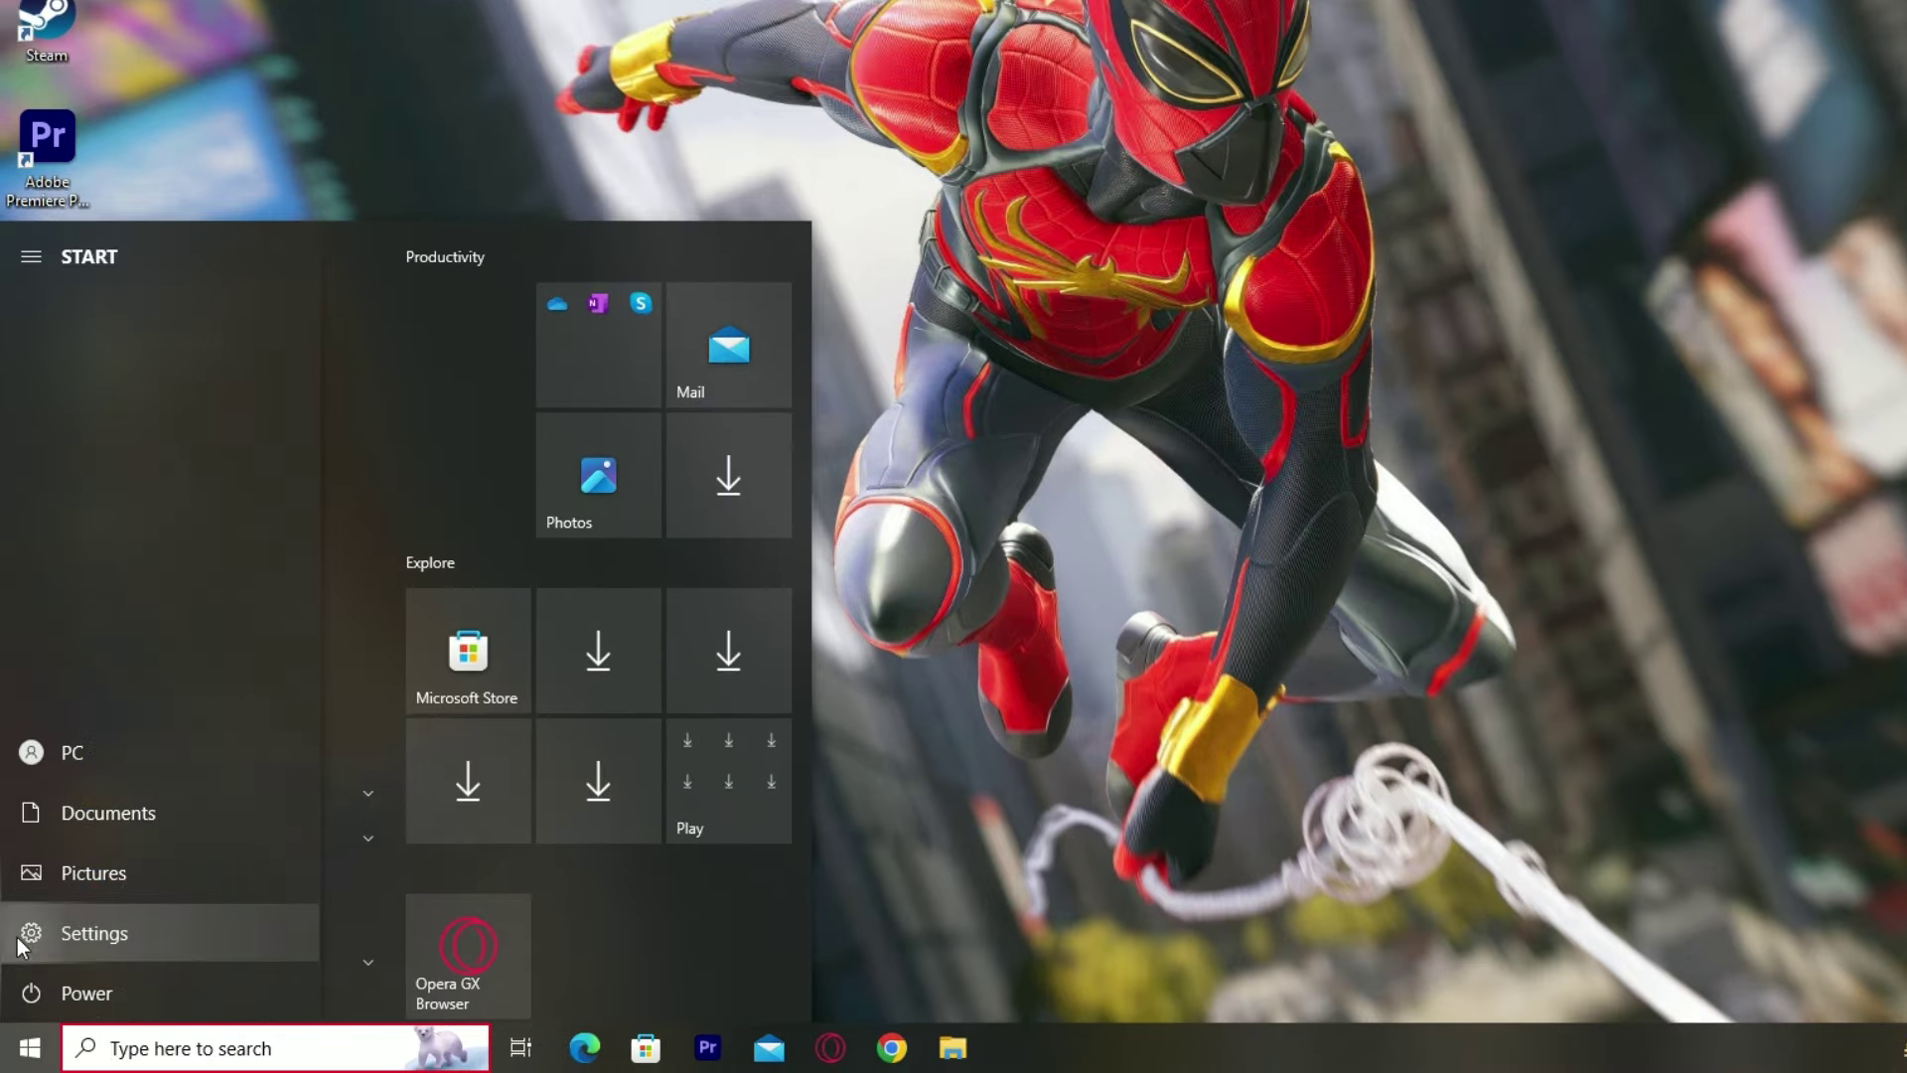
left_click(25, 961)
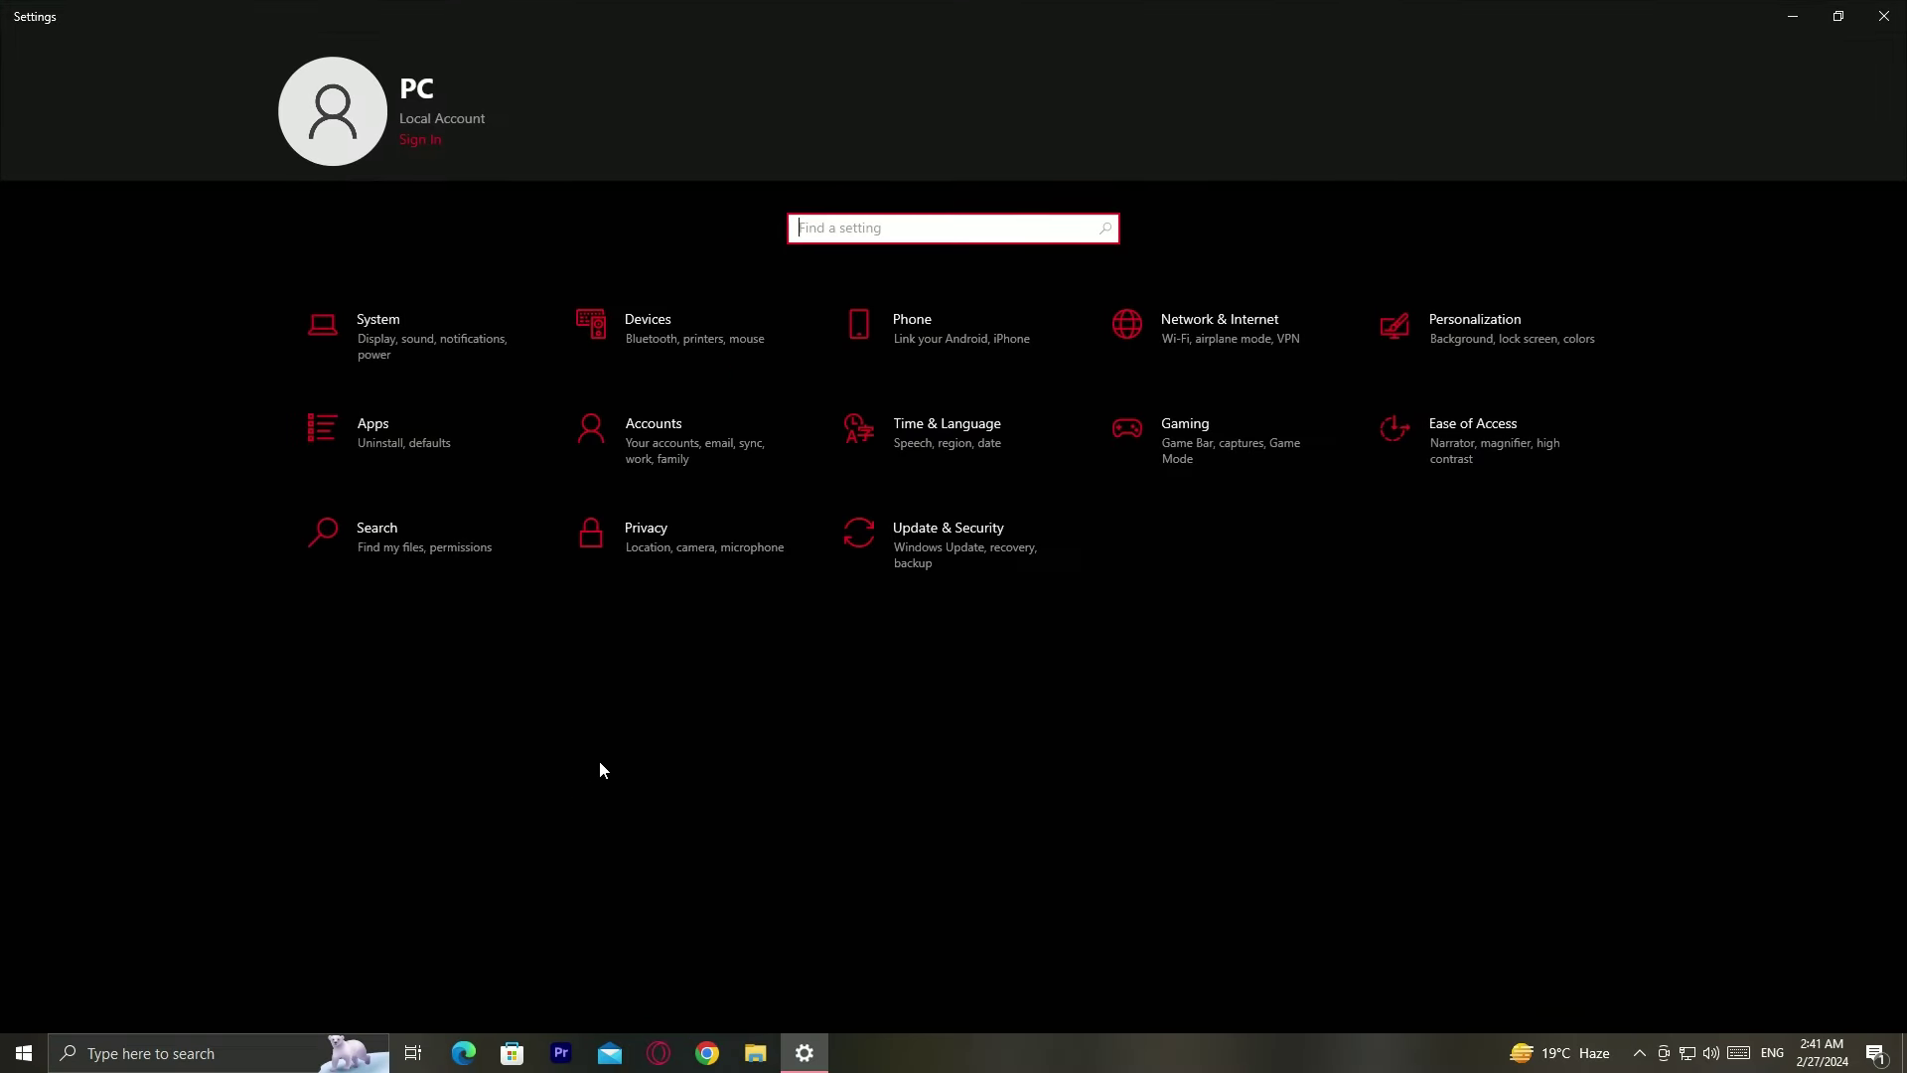
left_click(626, 544)
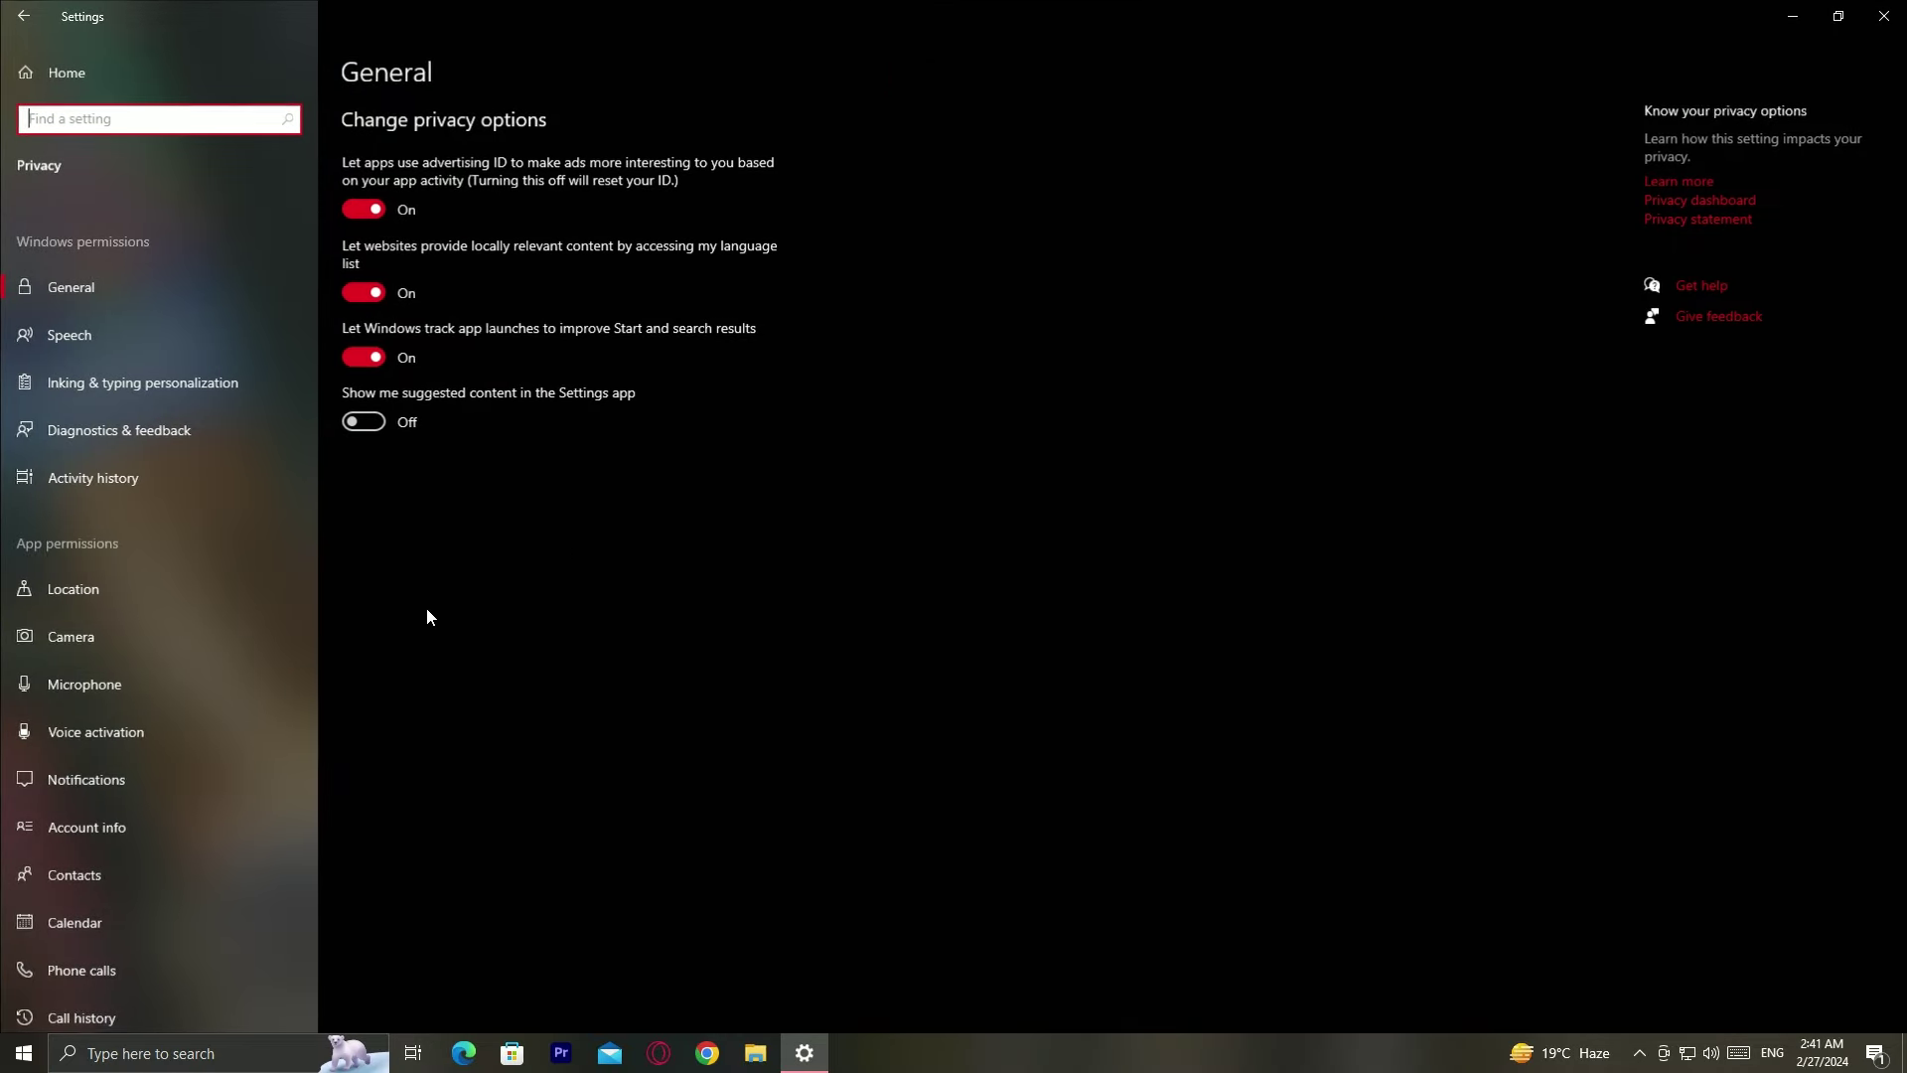
left_click_drag(315, 480, 324, 755)
left_click(100, 765)
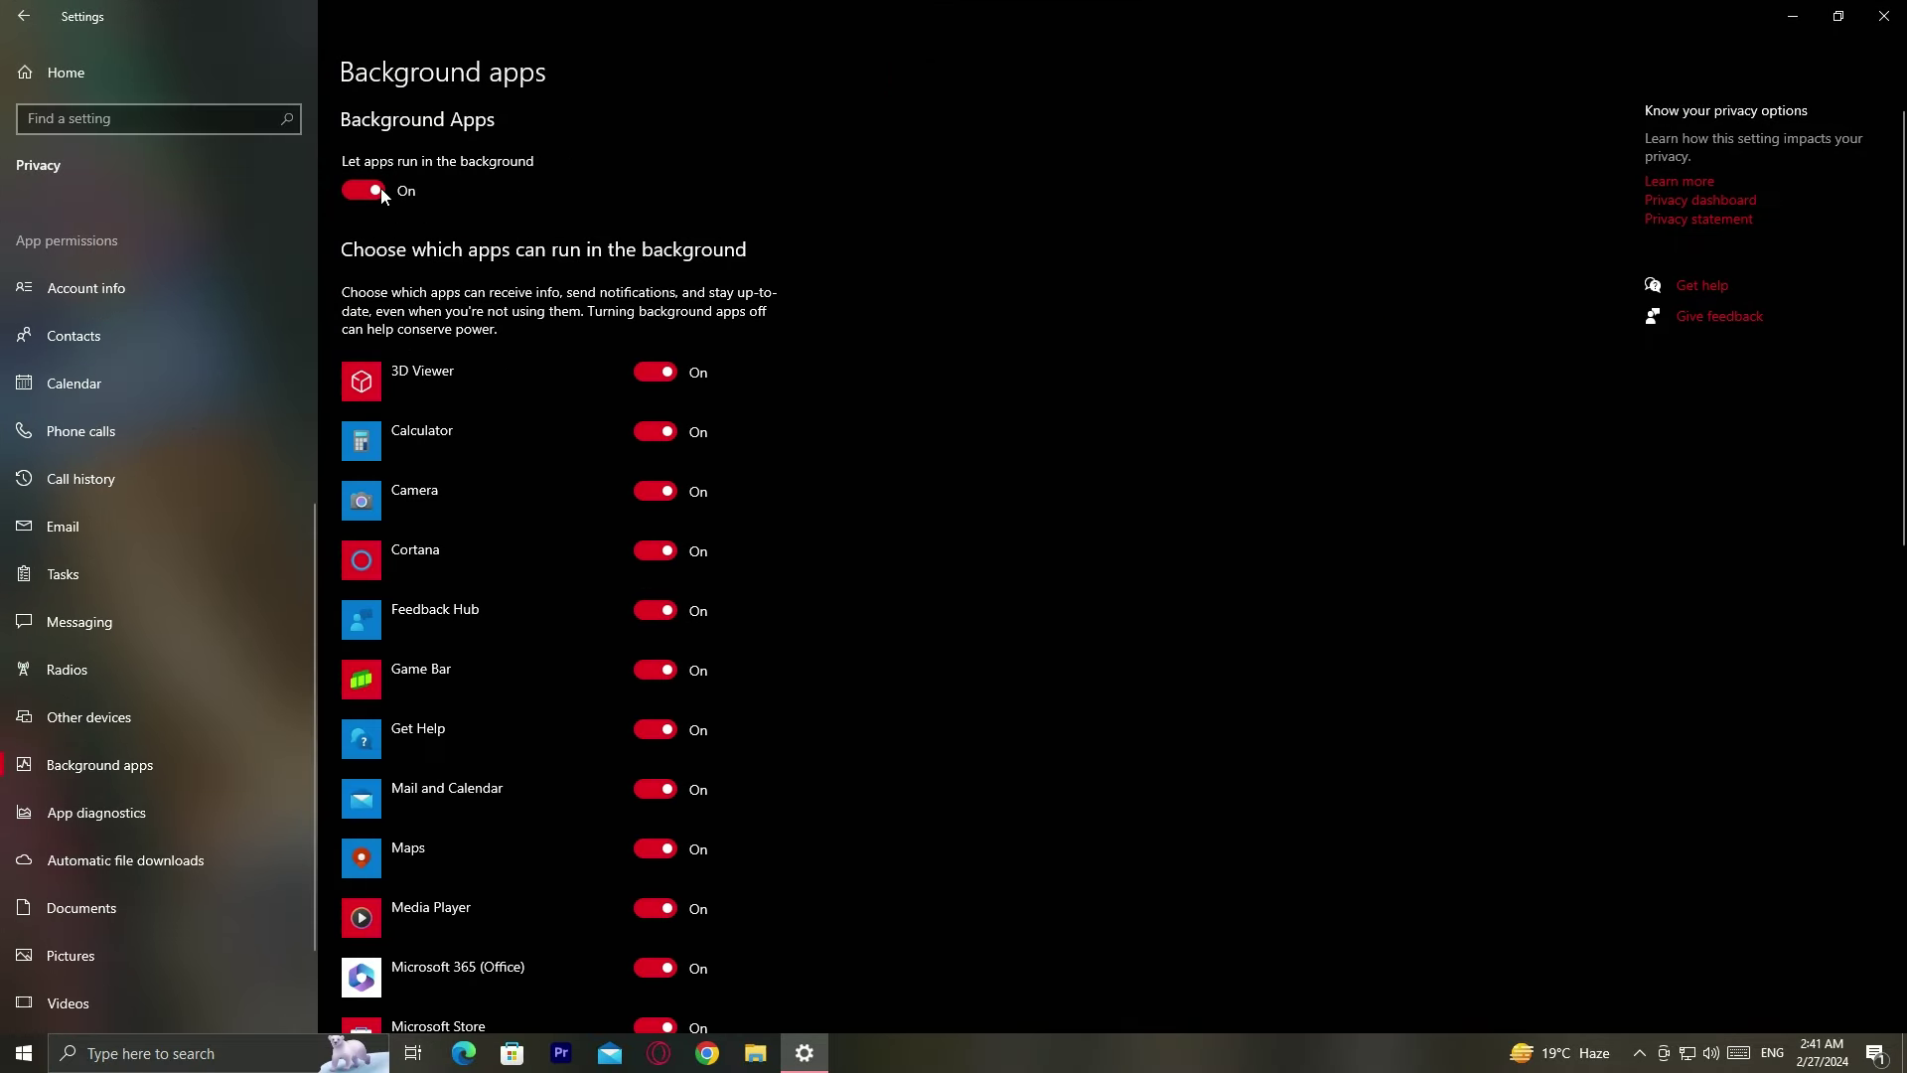
left_click(369, 191)
Step: Disable Microsoft Edge, Opera GX Internet Browser, Riot and µTorrent as startup apps
left_click(24, 17)
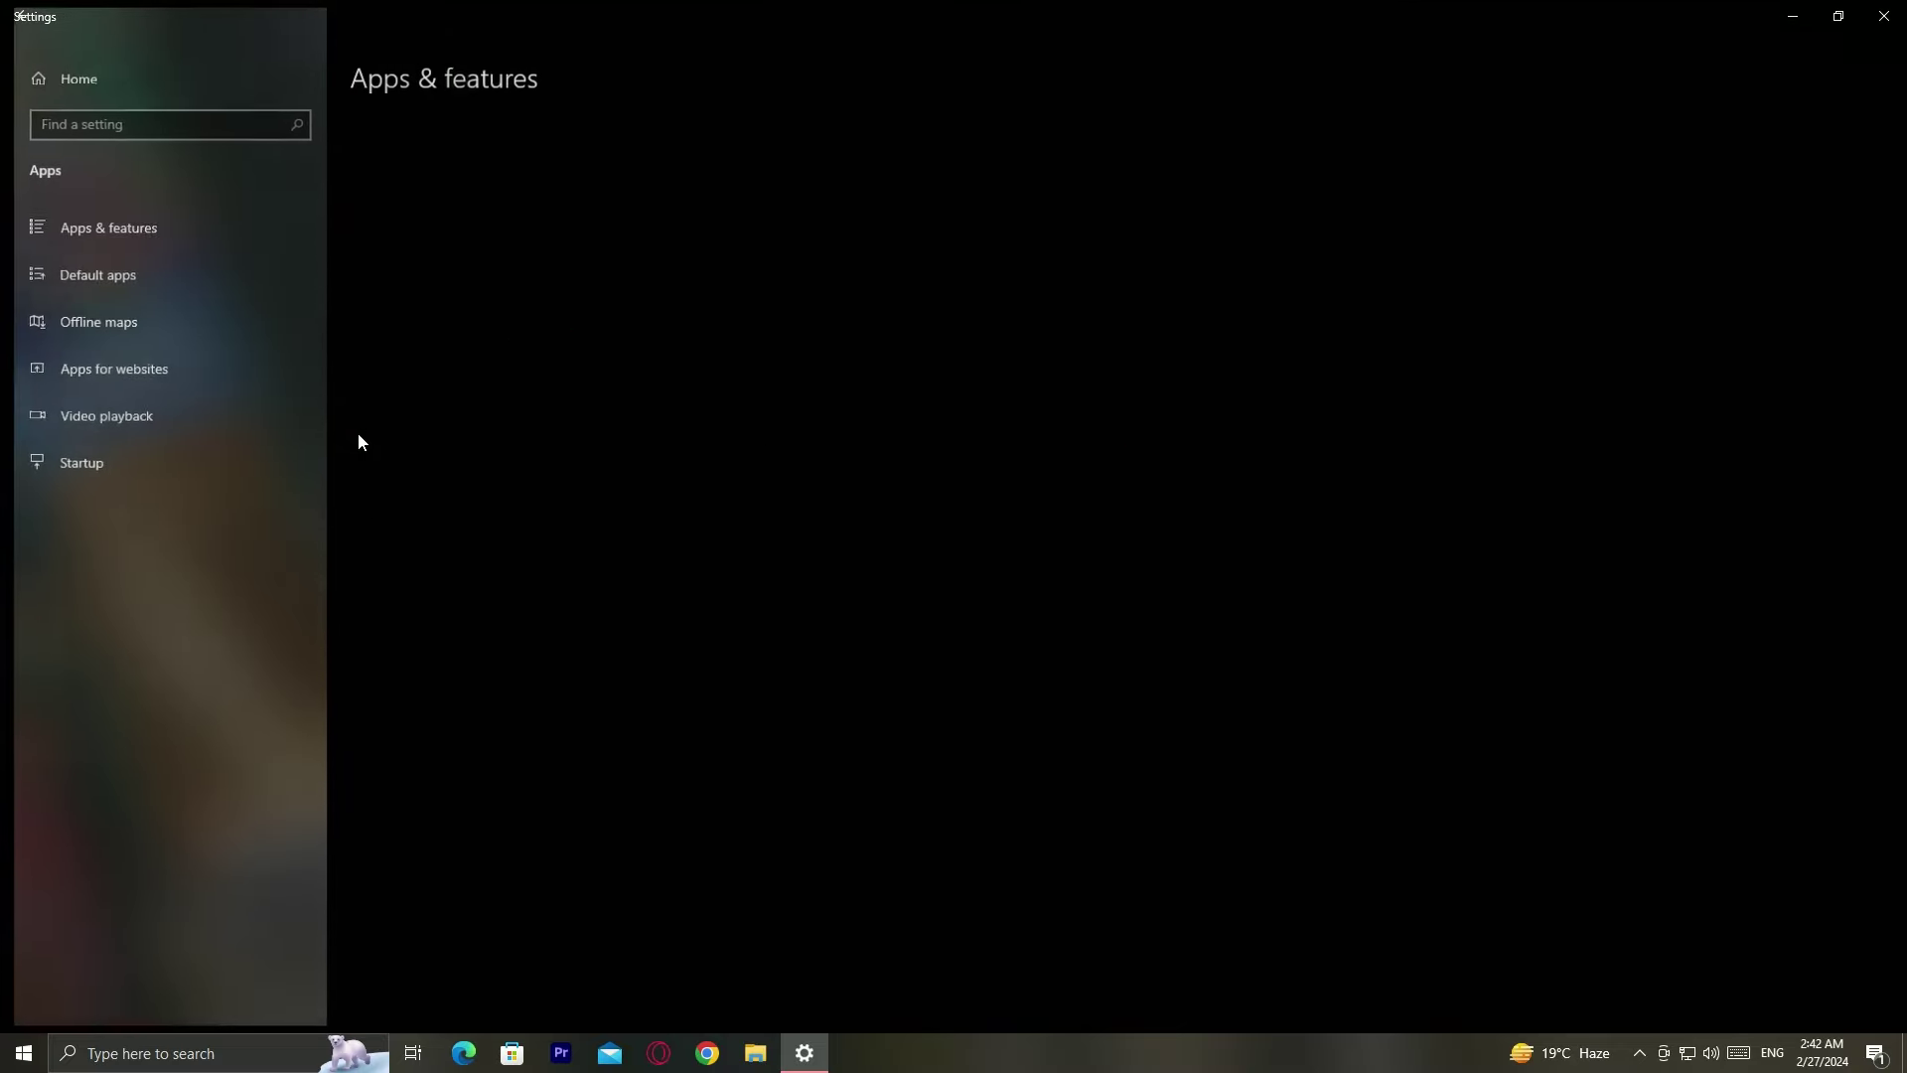
left_click(360, 437)
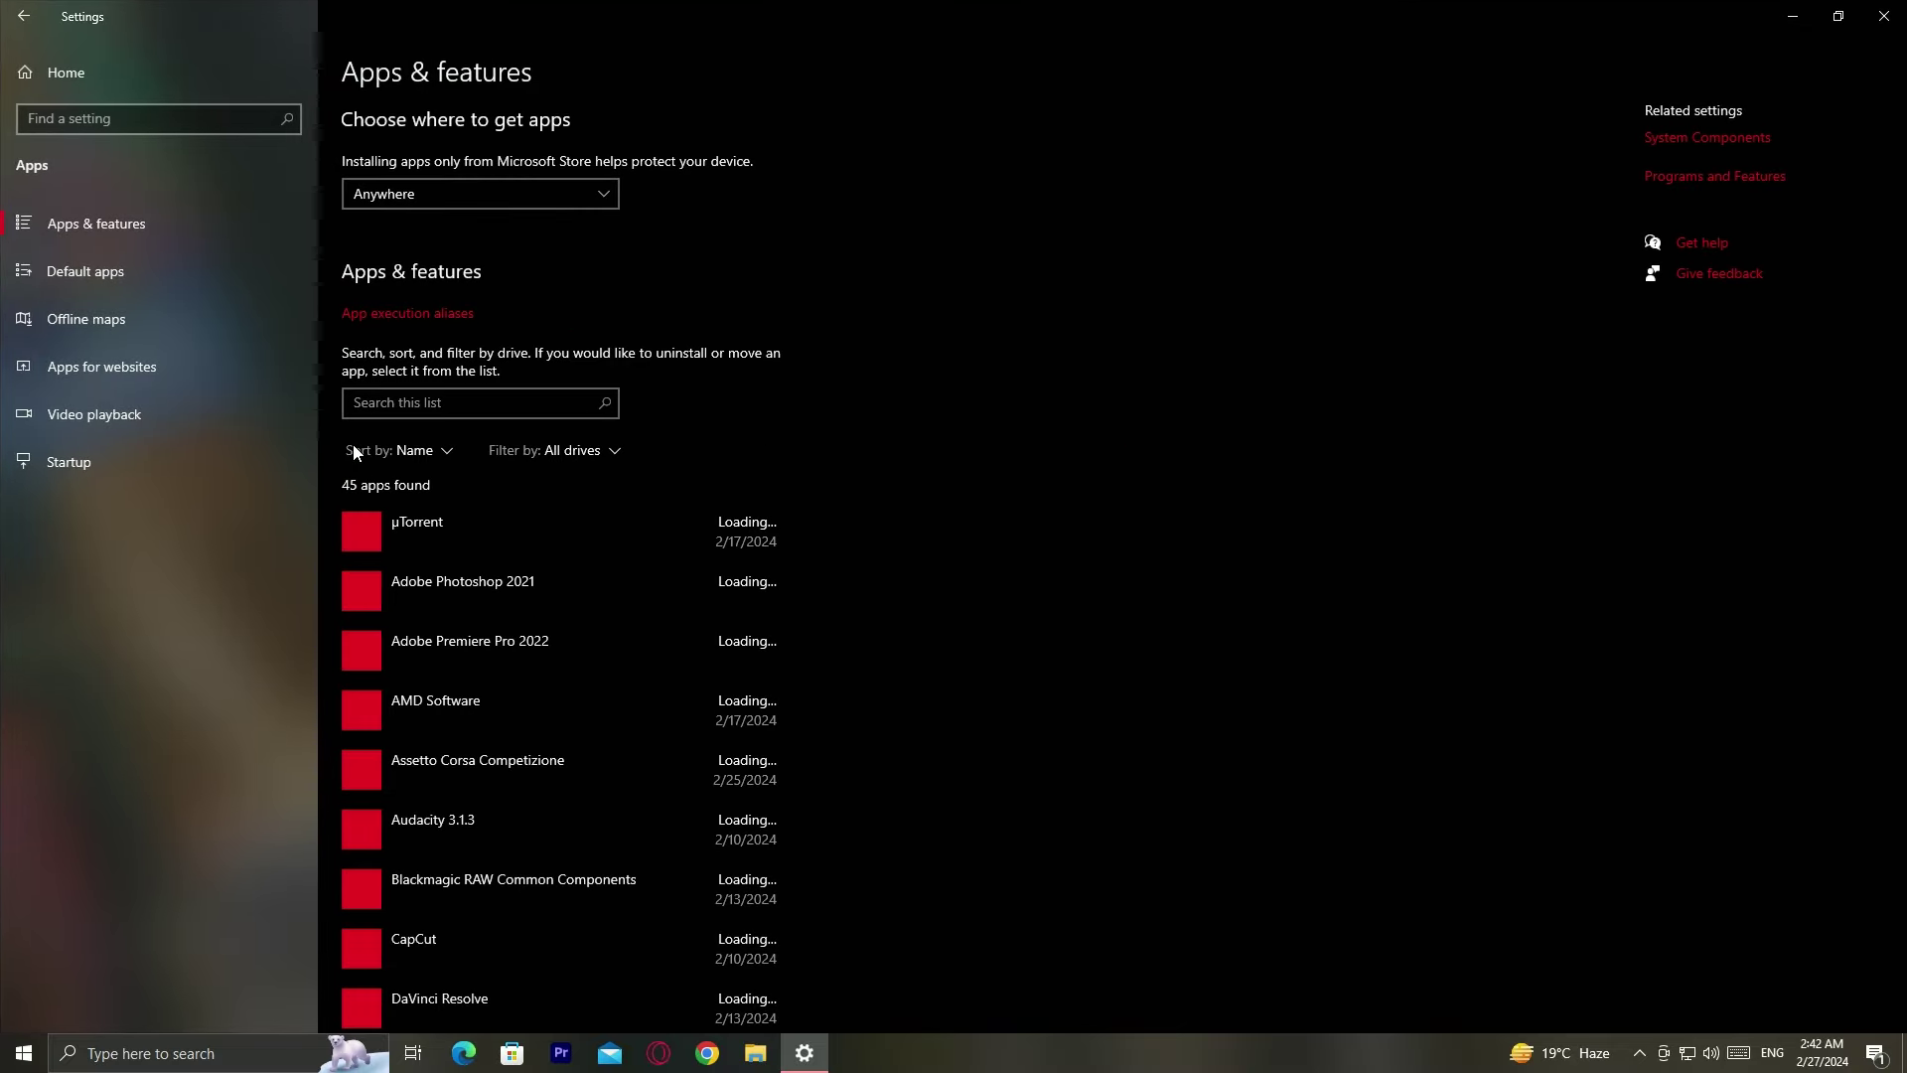
left_click(92, 476)
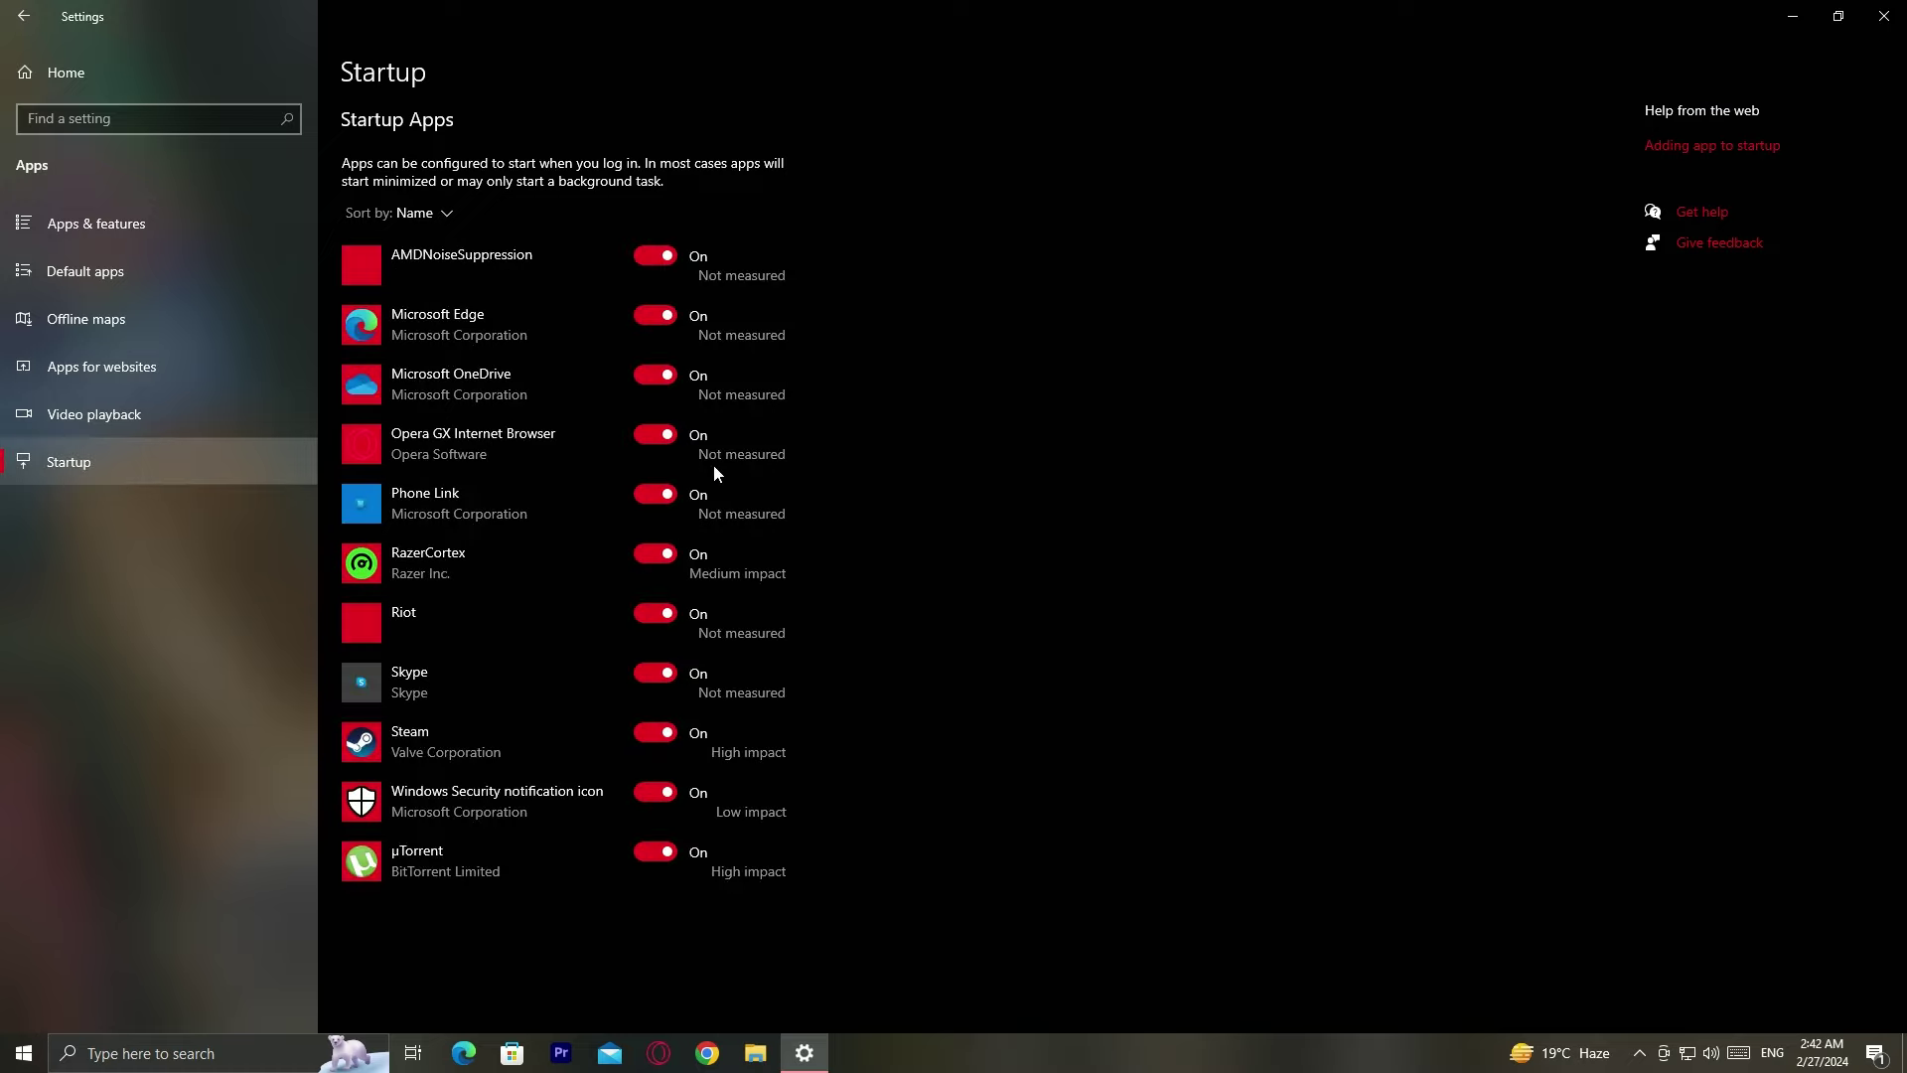
left_click(664, 437)
left_click(644, 624)
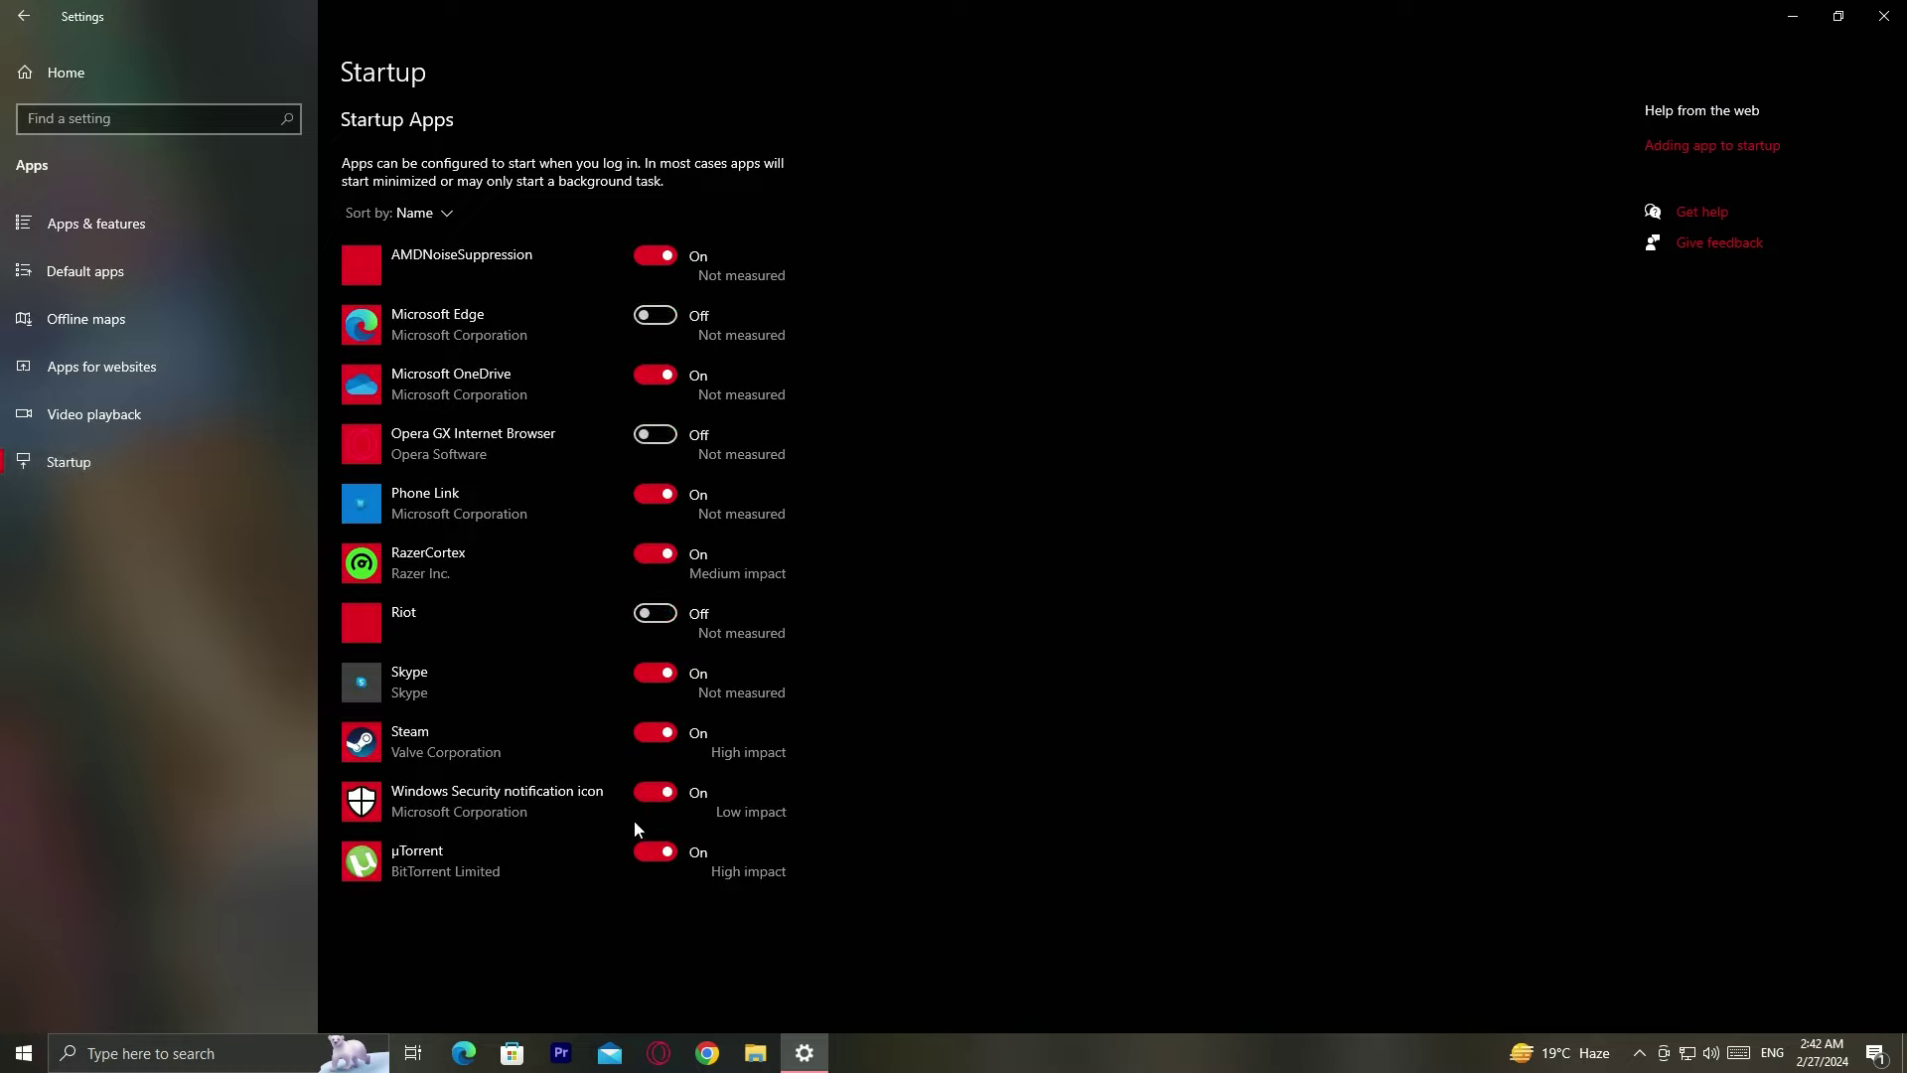
left_click(642, 851)
Step: Open the Performance Options from the advanced system properties of the PC's About page
left_click(66, 72)
left_click(397, 352)
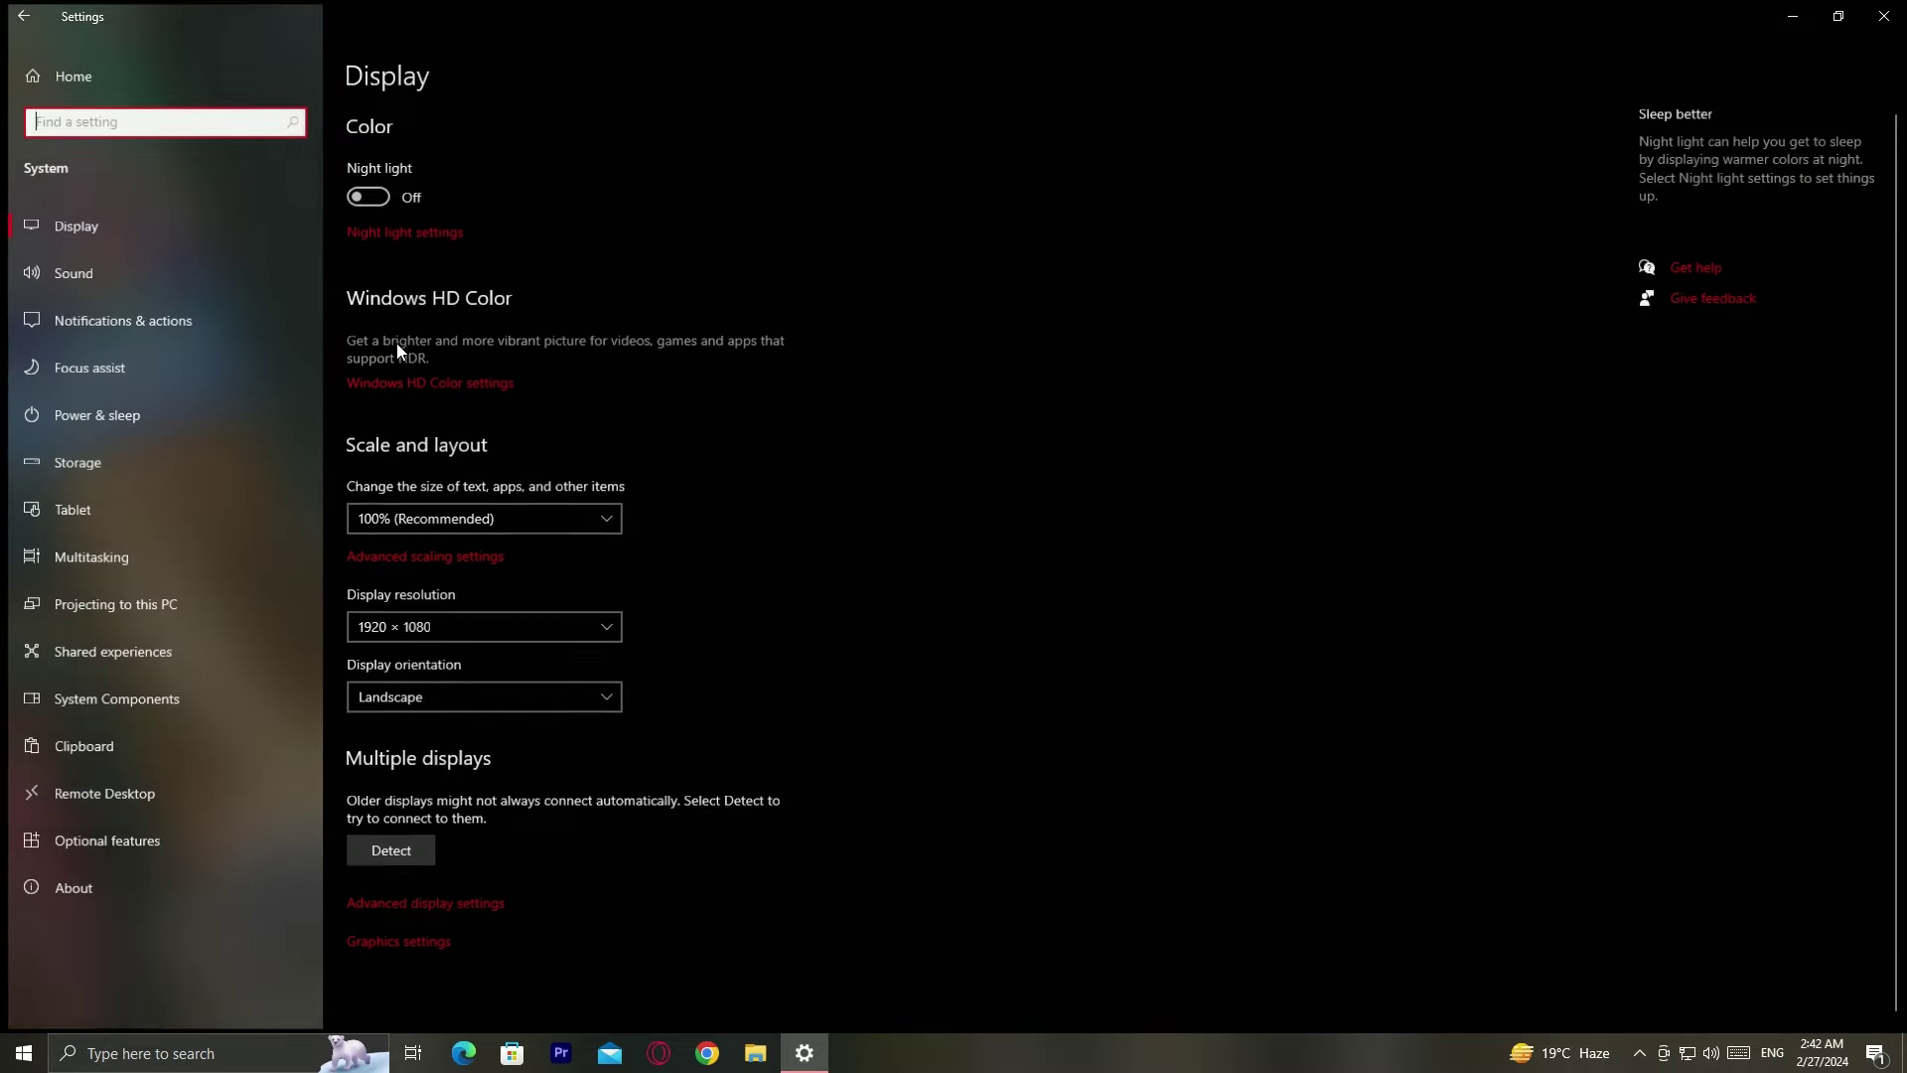
left_click(183, 892)
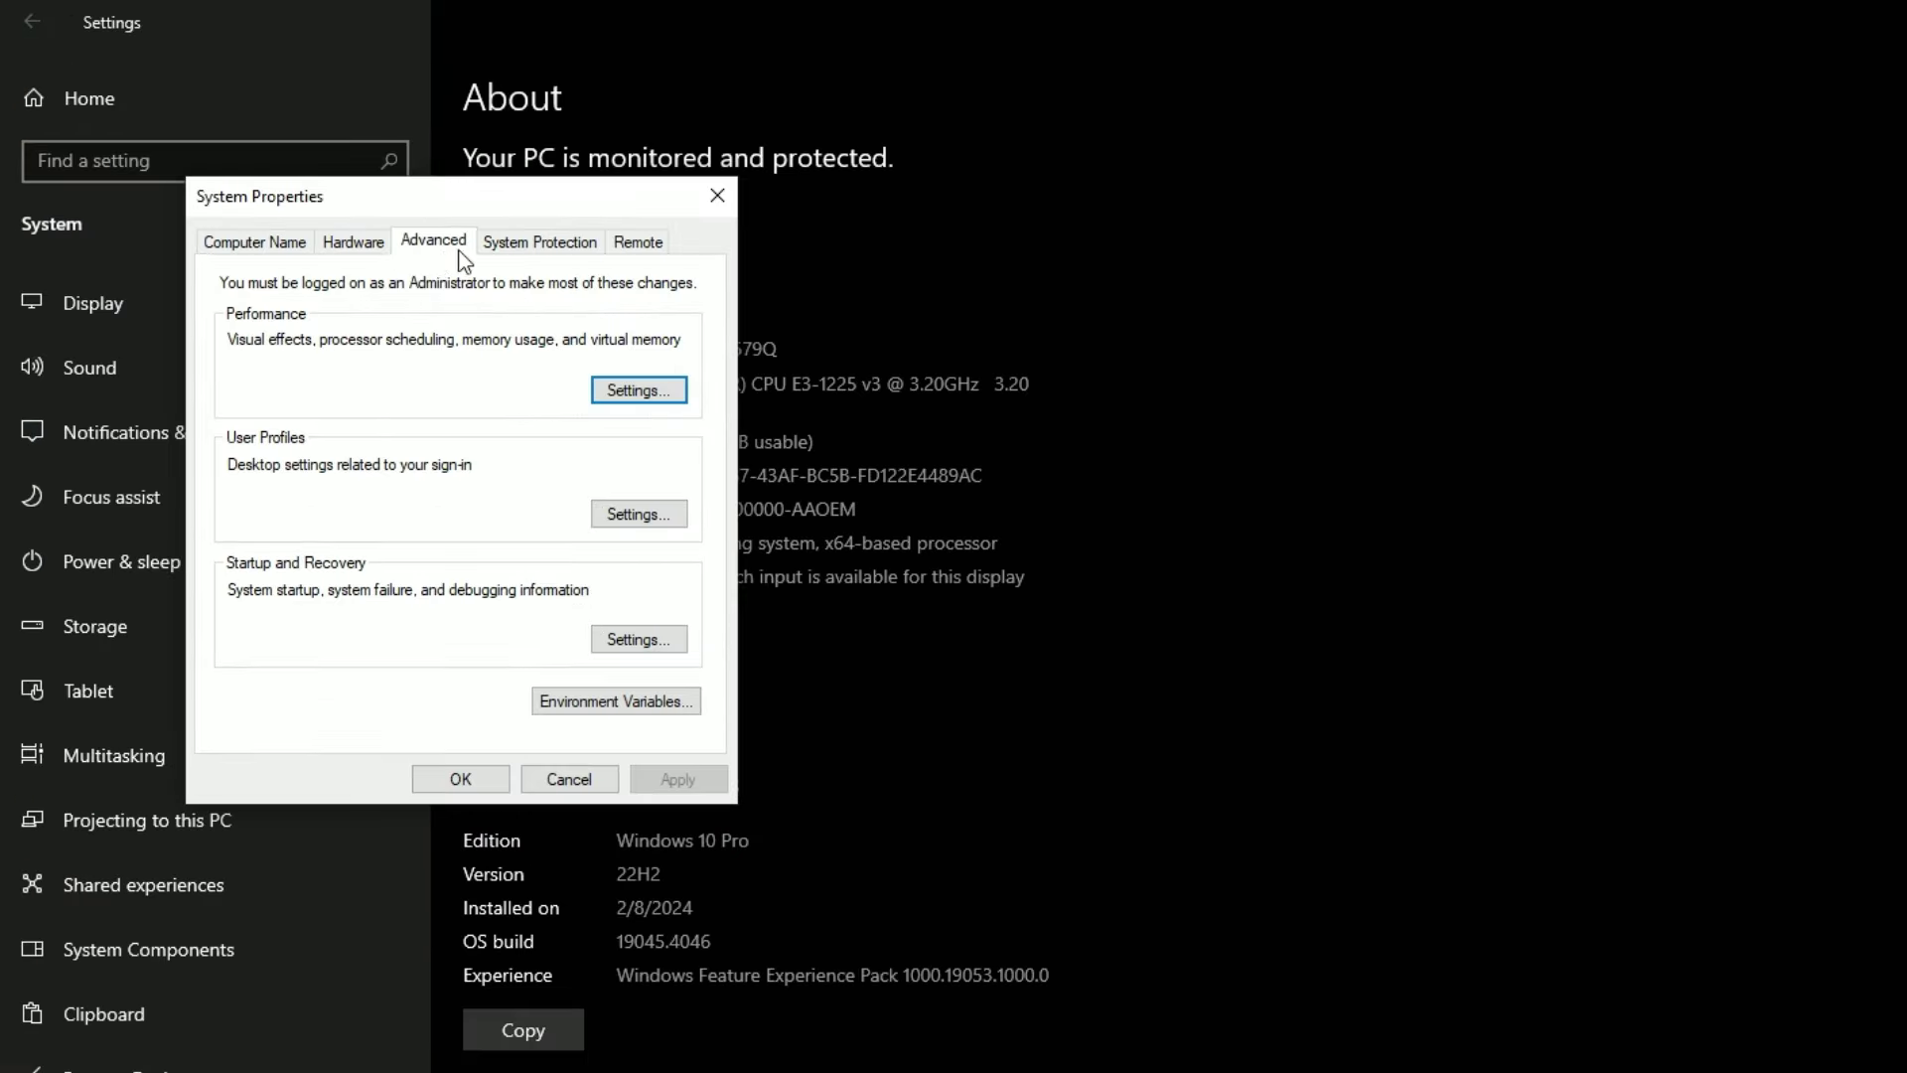
left_click(639, 390)
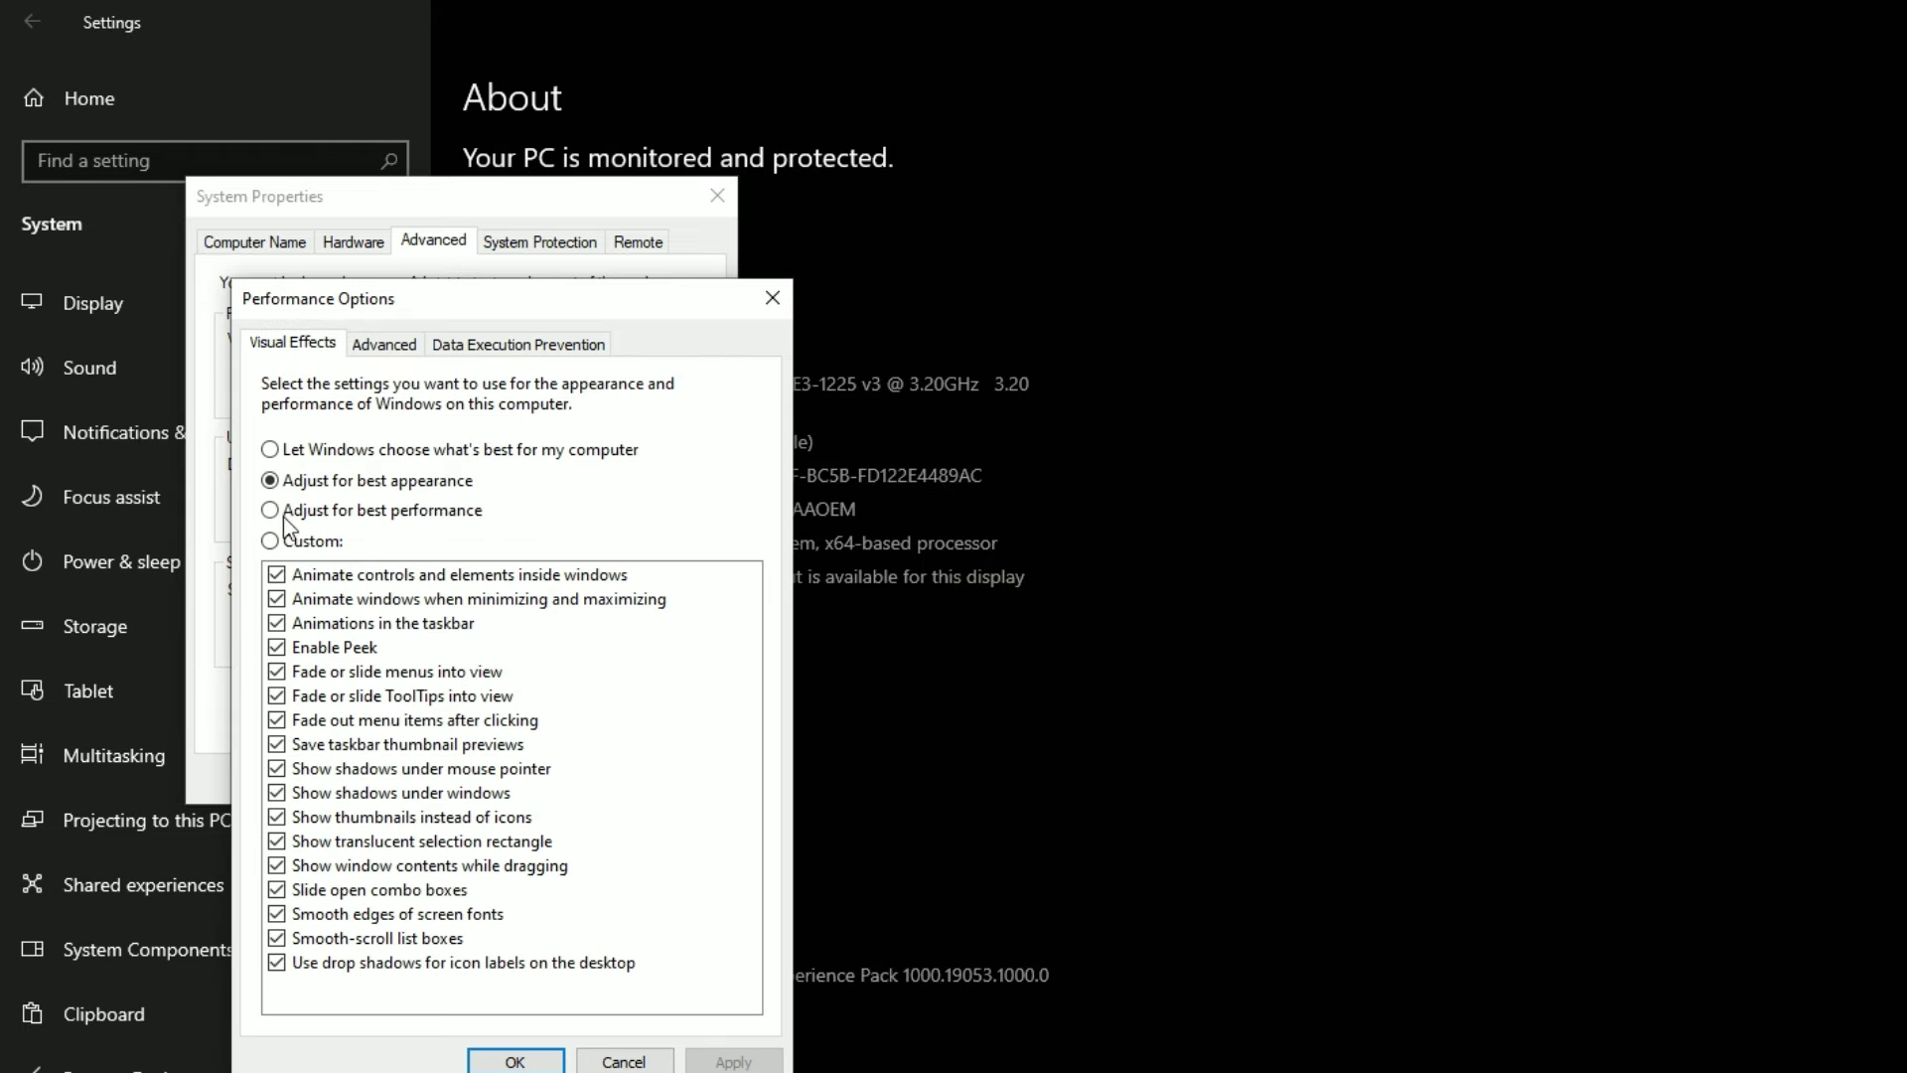
Step: Adjust visual effects for best performance, re-enable smooth edges of screen fonts and thumbnails instead of icons, and apply
left_click(270, 511)
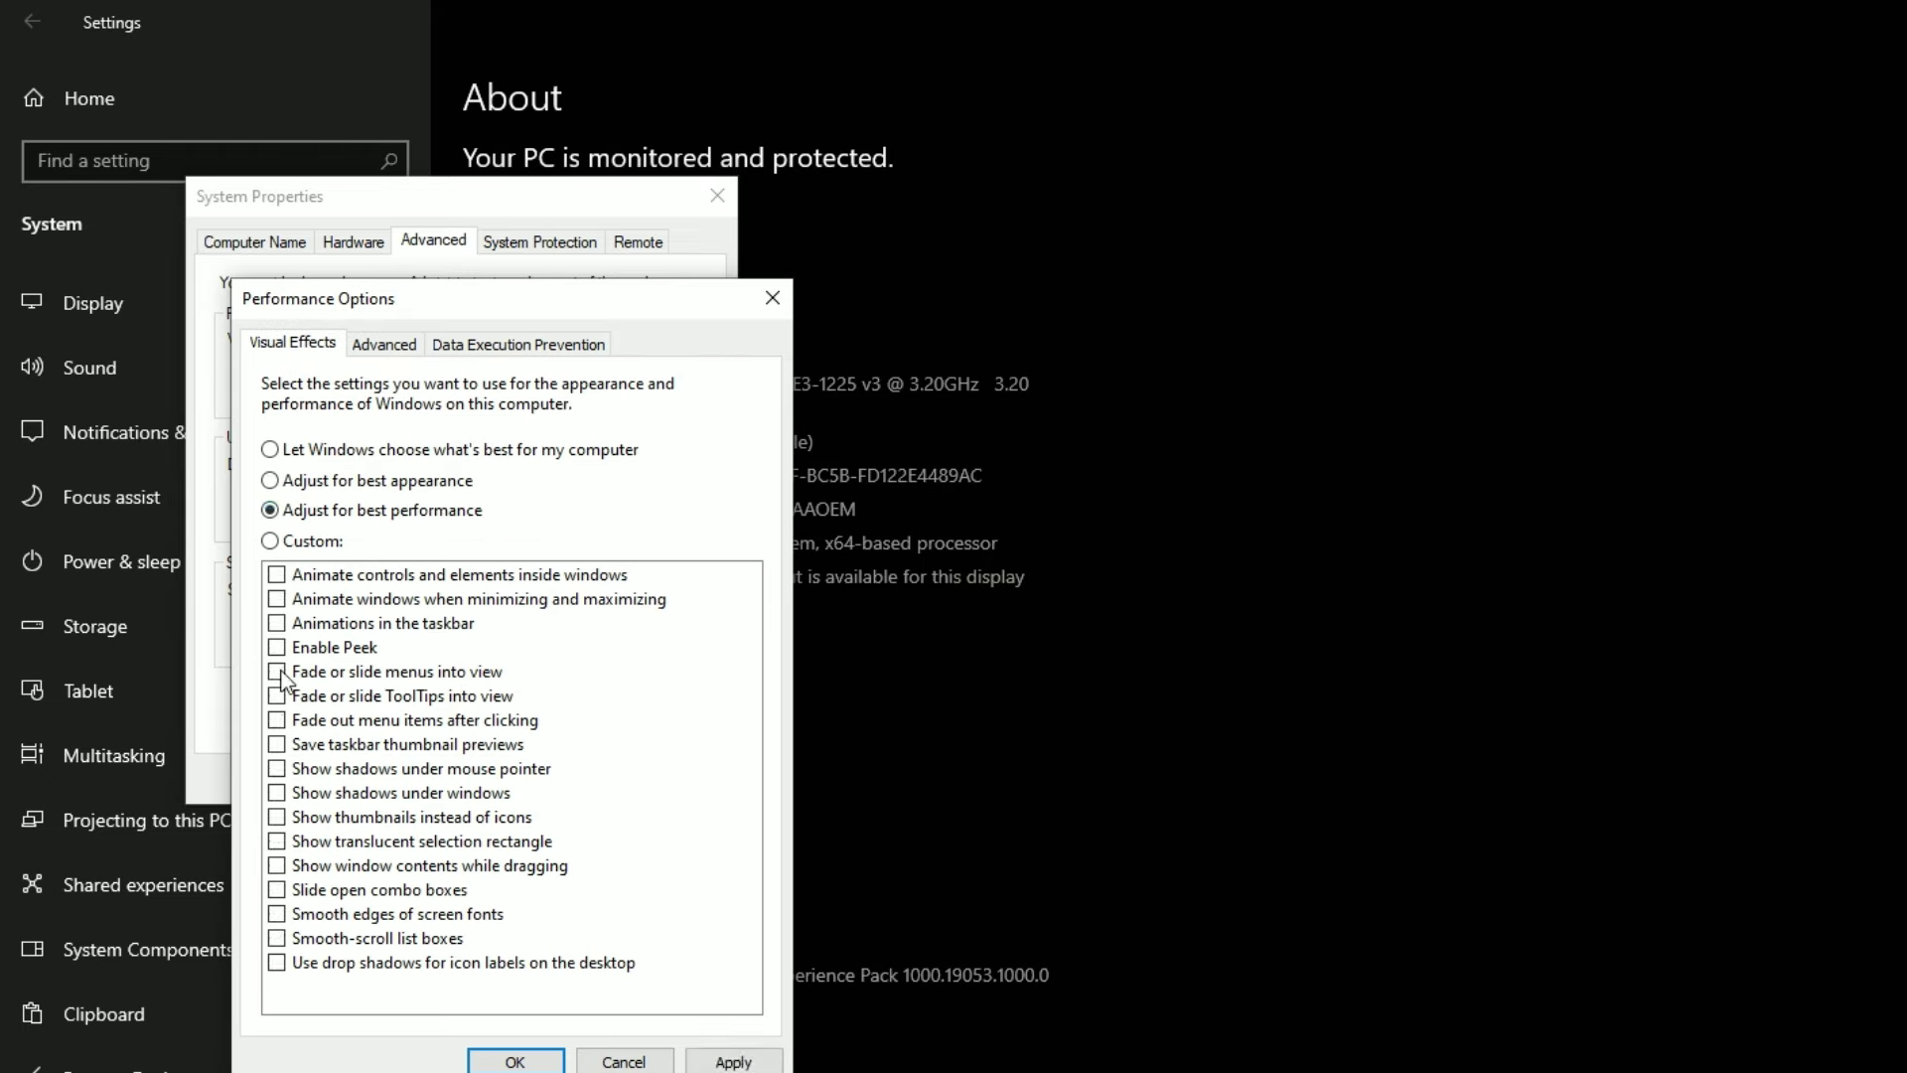
left_click(277, 916)
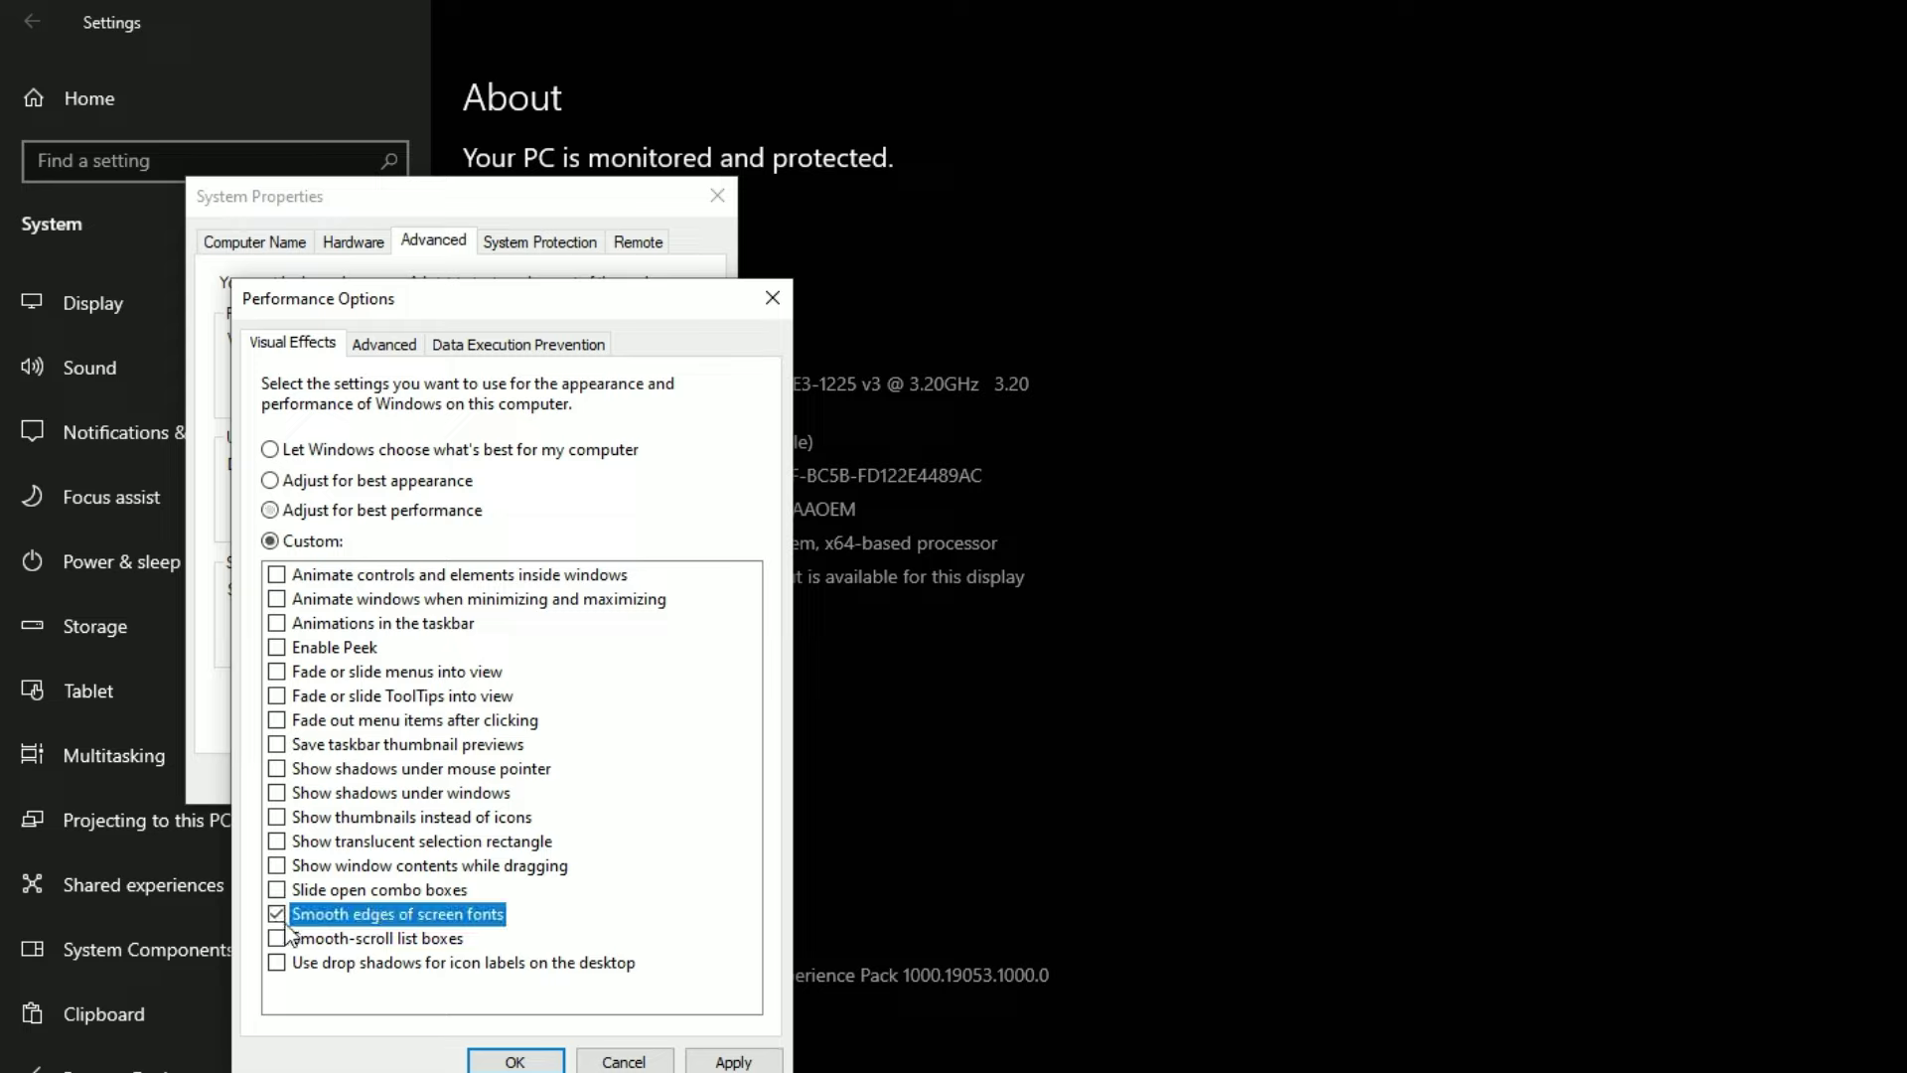
left_click(278, 824)
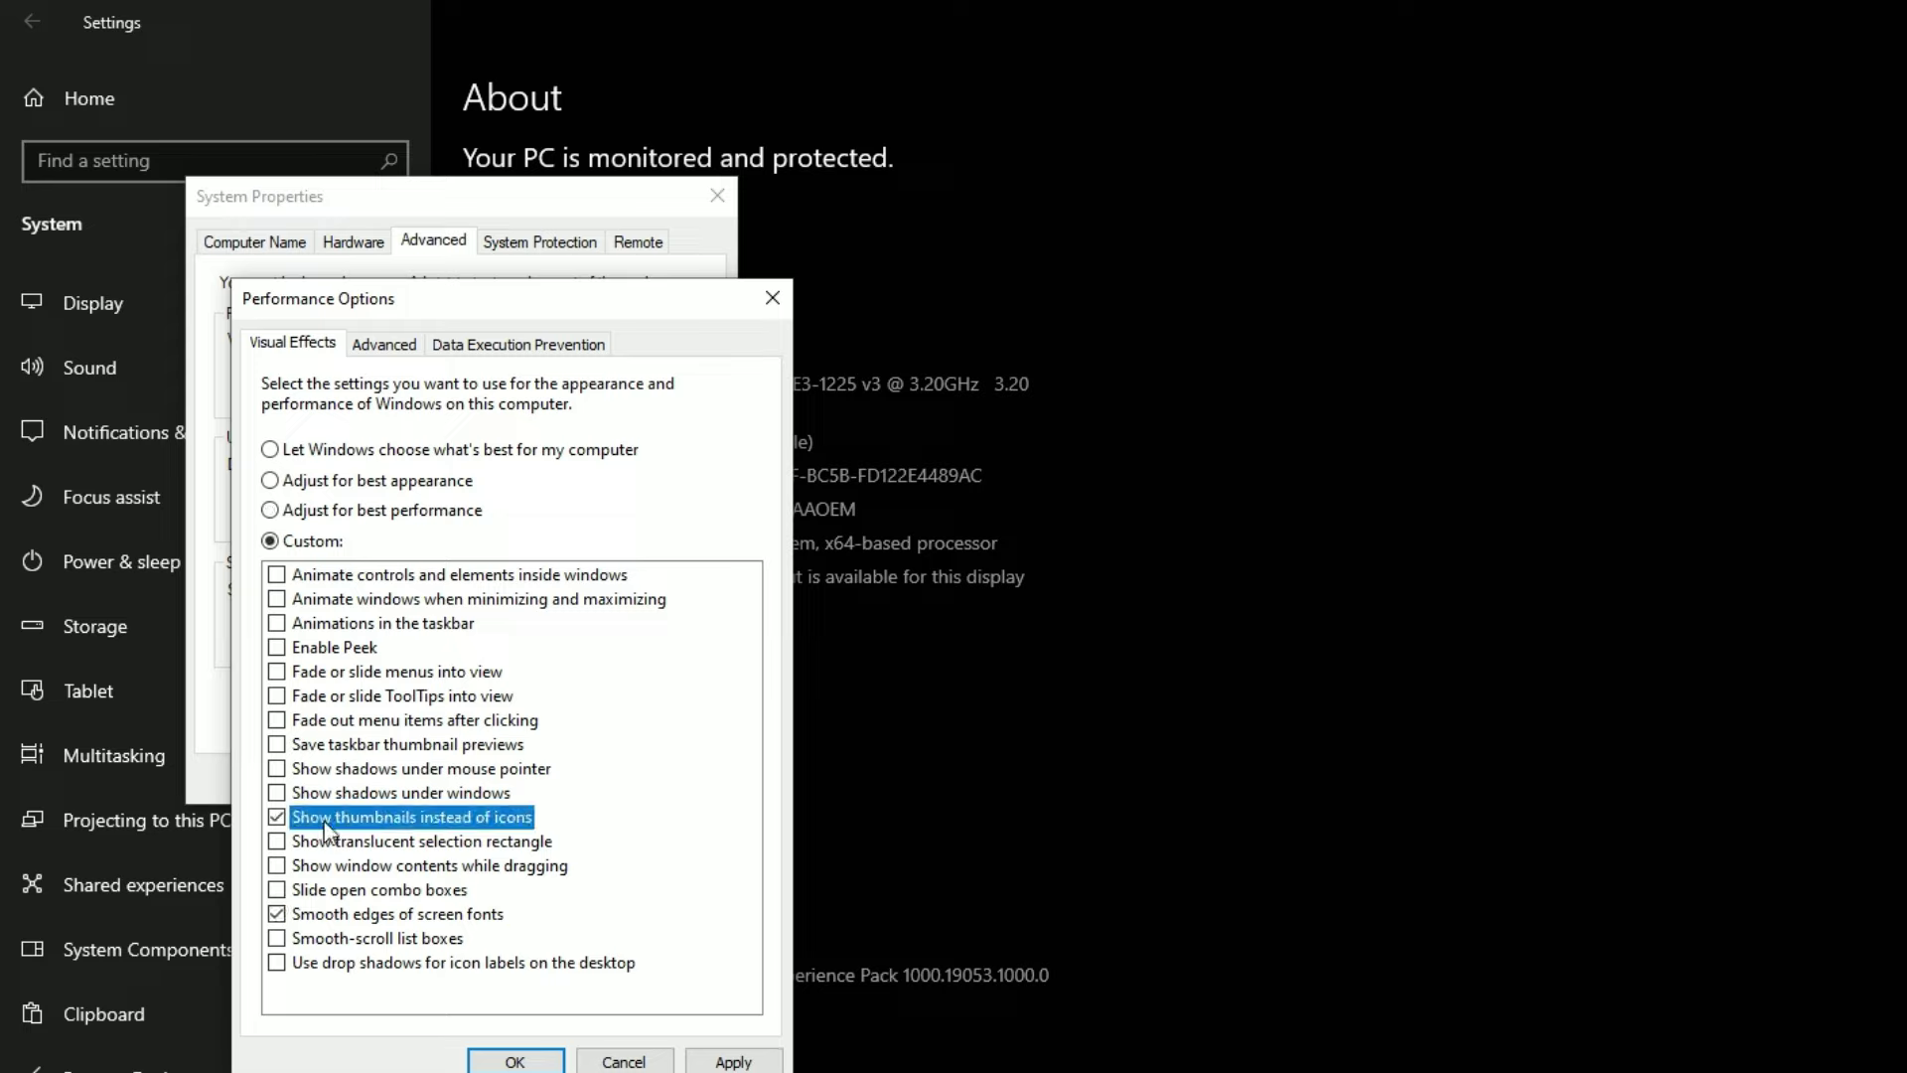
left_click(733, 1061)
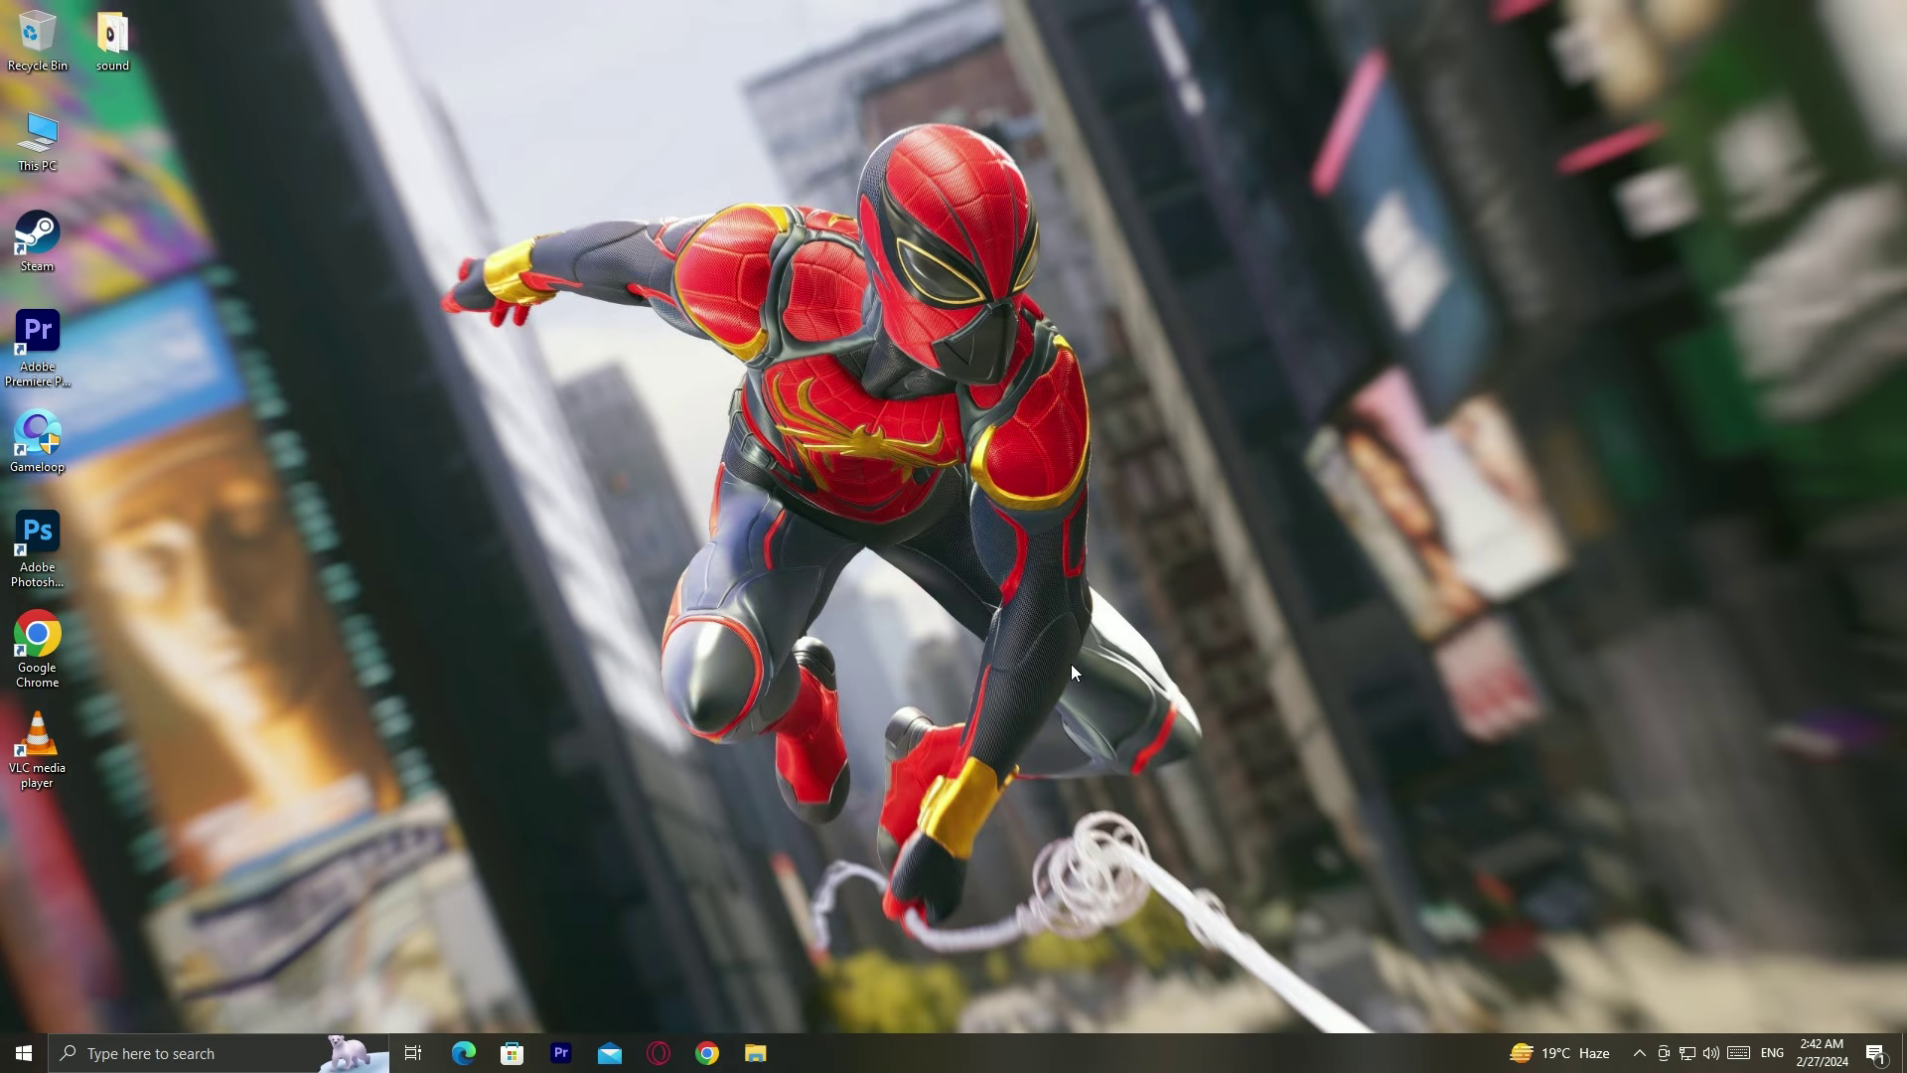
Step: Run "temp" to open the Windows Temp folder, granting permission to access it
key("super+r")
type("t")
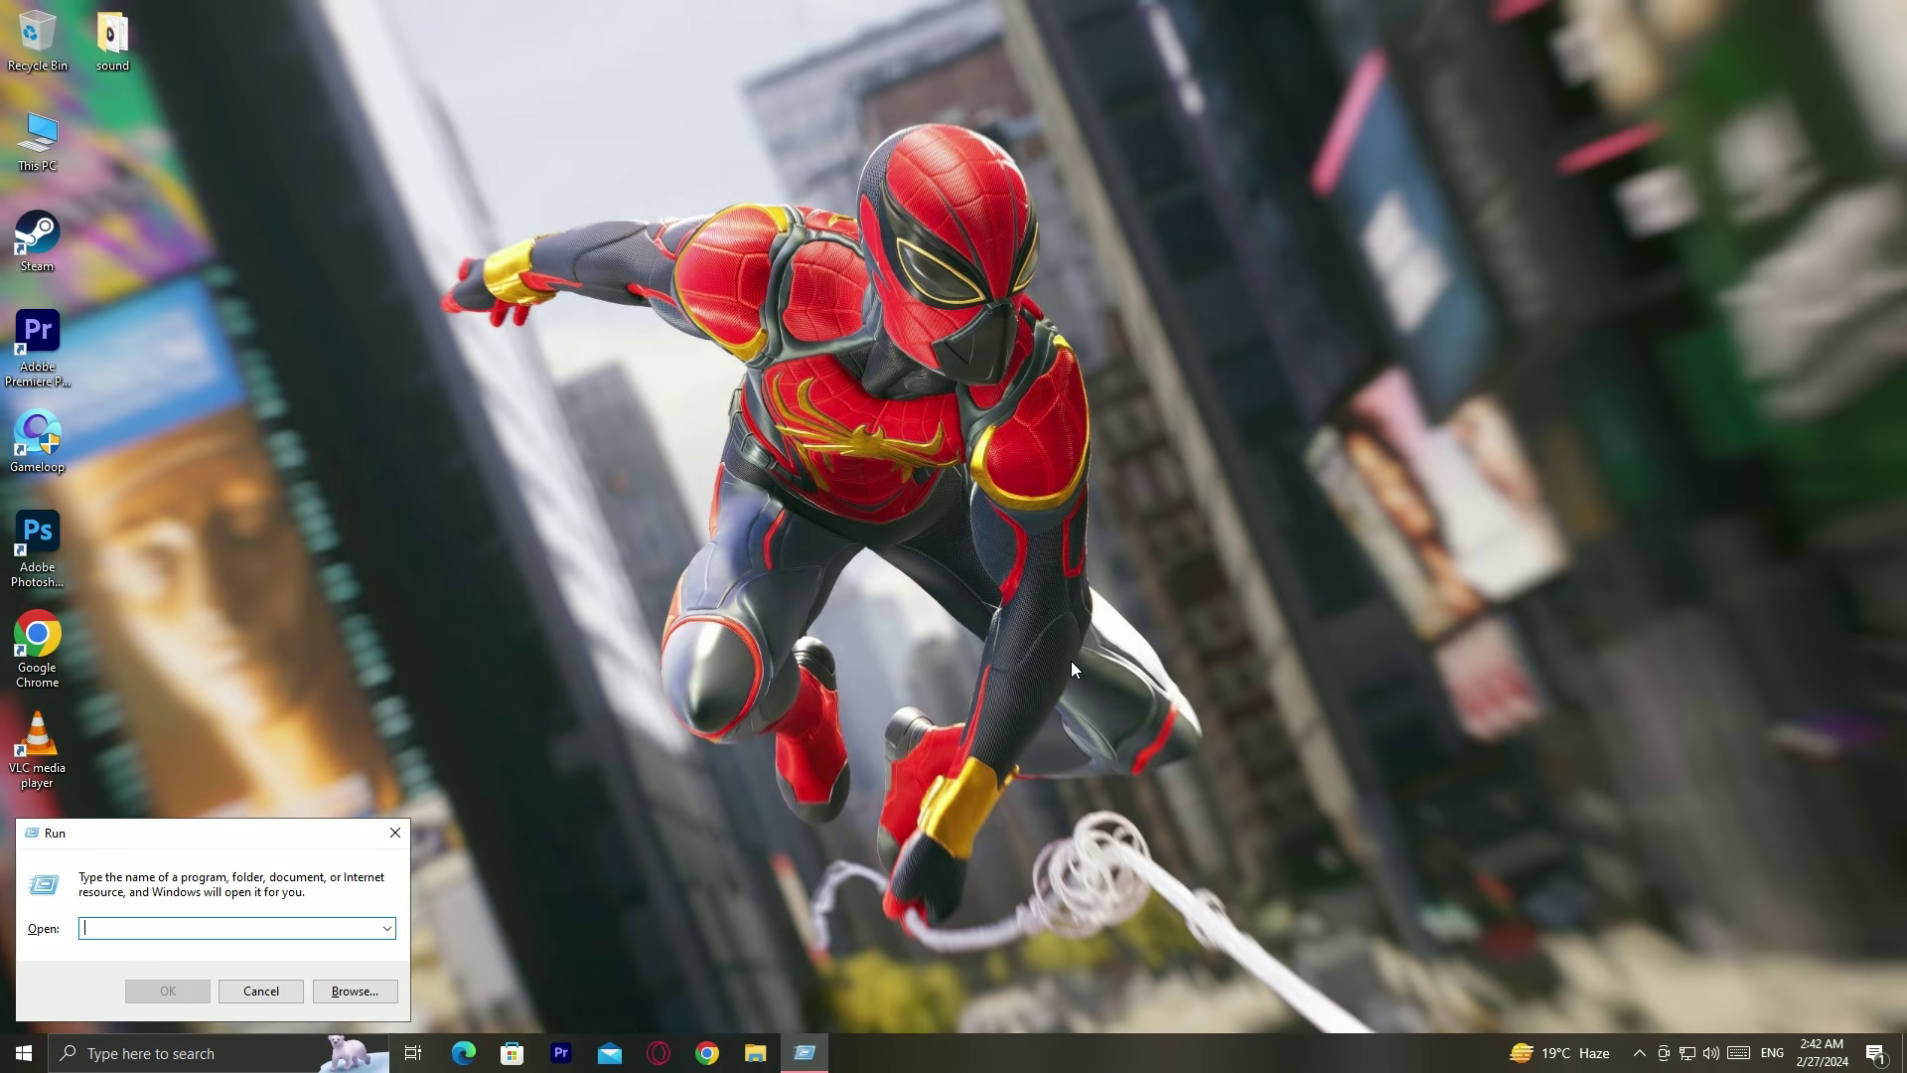
type("emp")
key("Return")
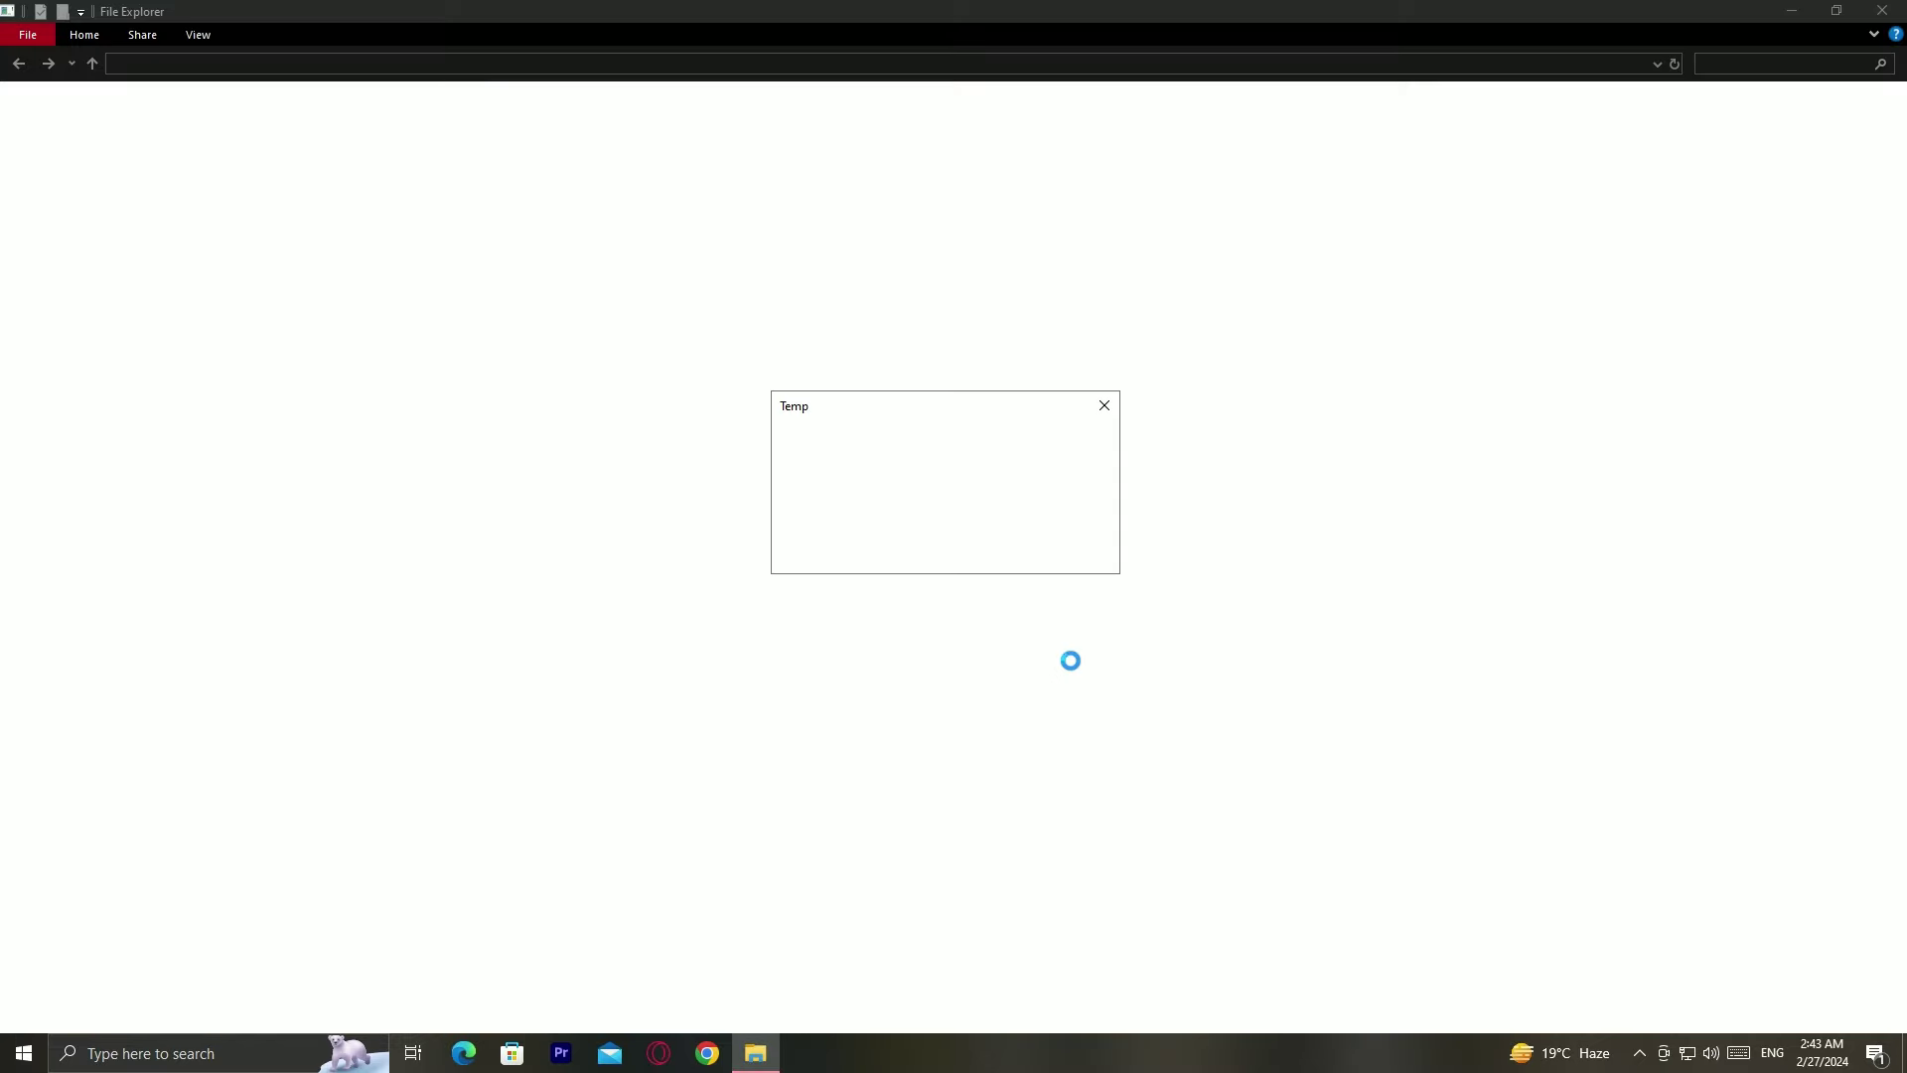
left_click(995, 563)
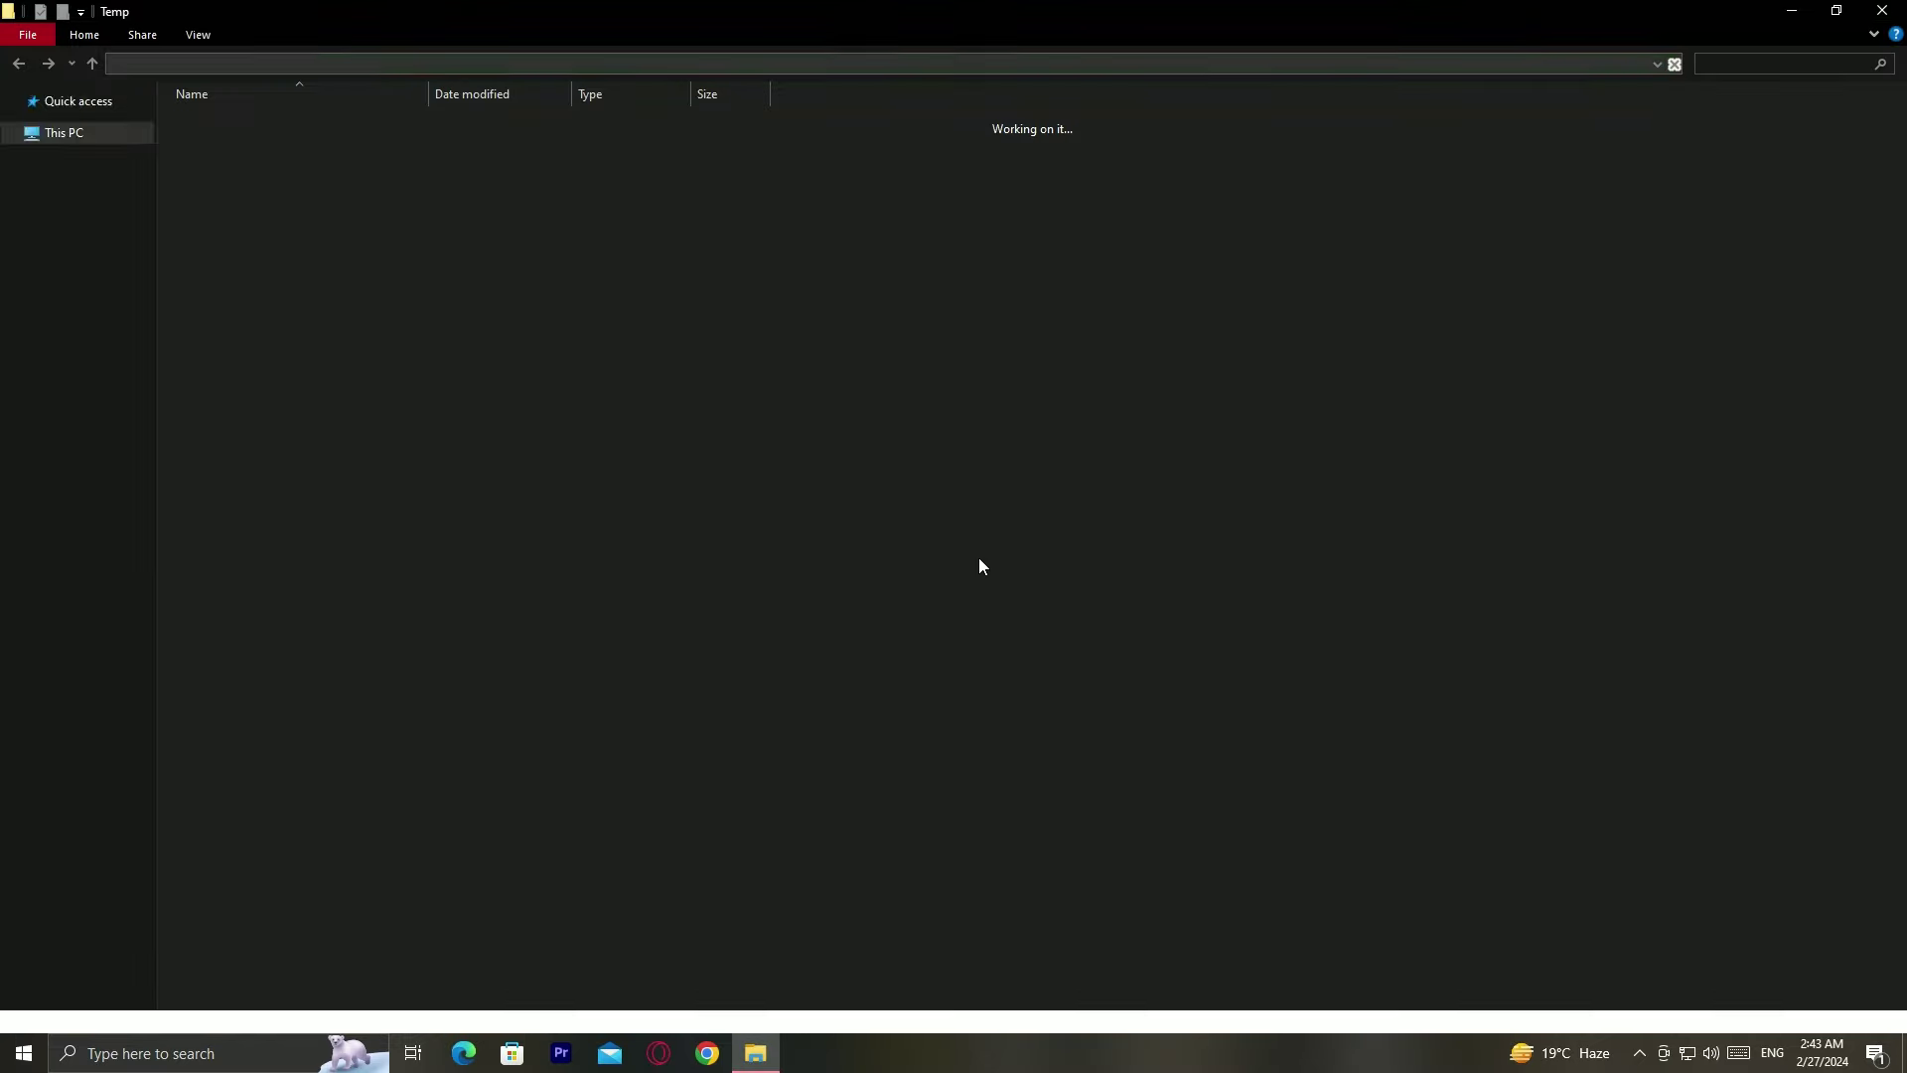
Step: Delete all items in the Windows Temp folder with administrator permission, then return to the desktop
left_click_drag(539, 660, 408, 40)
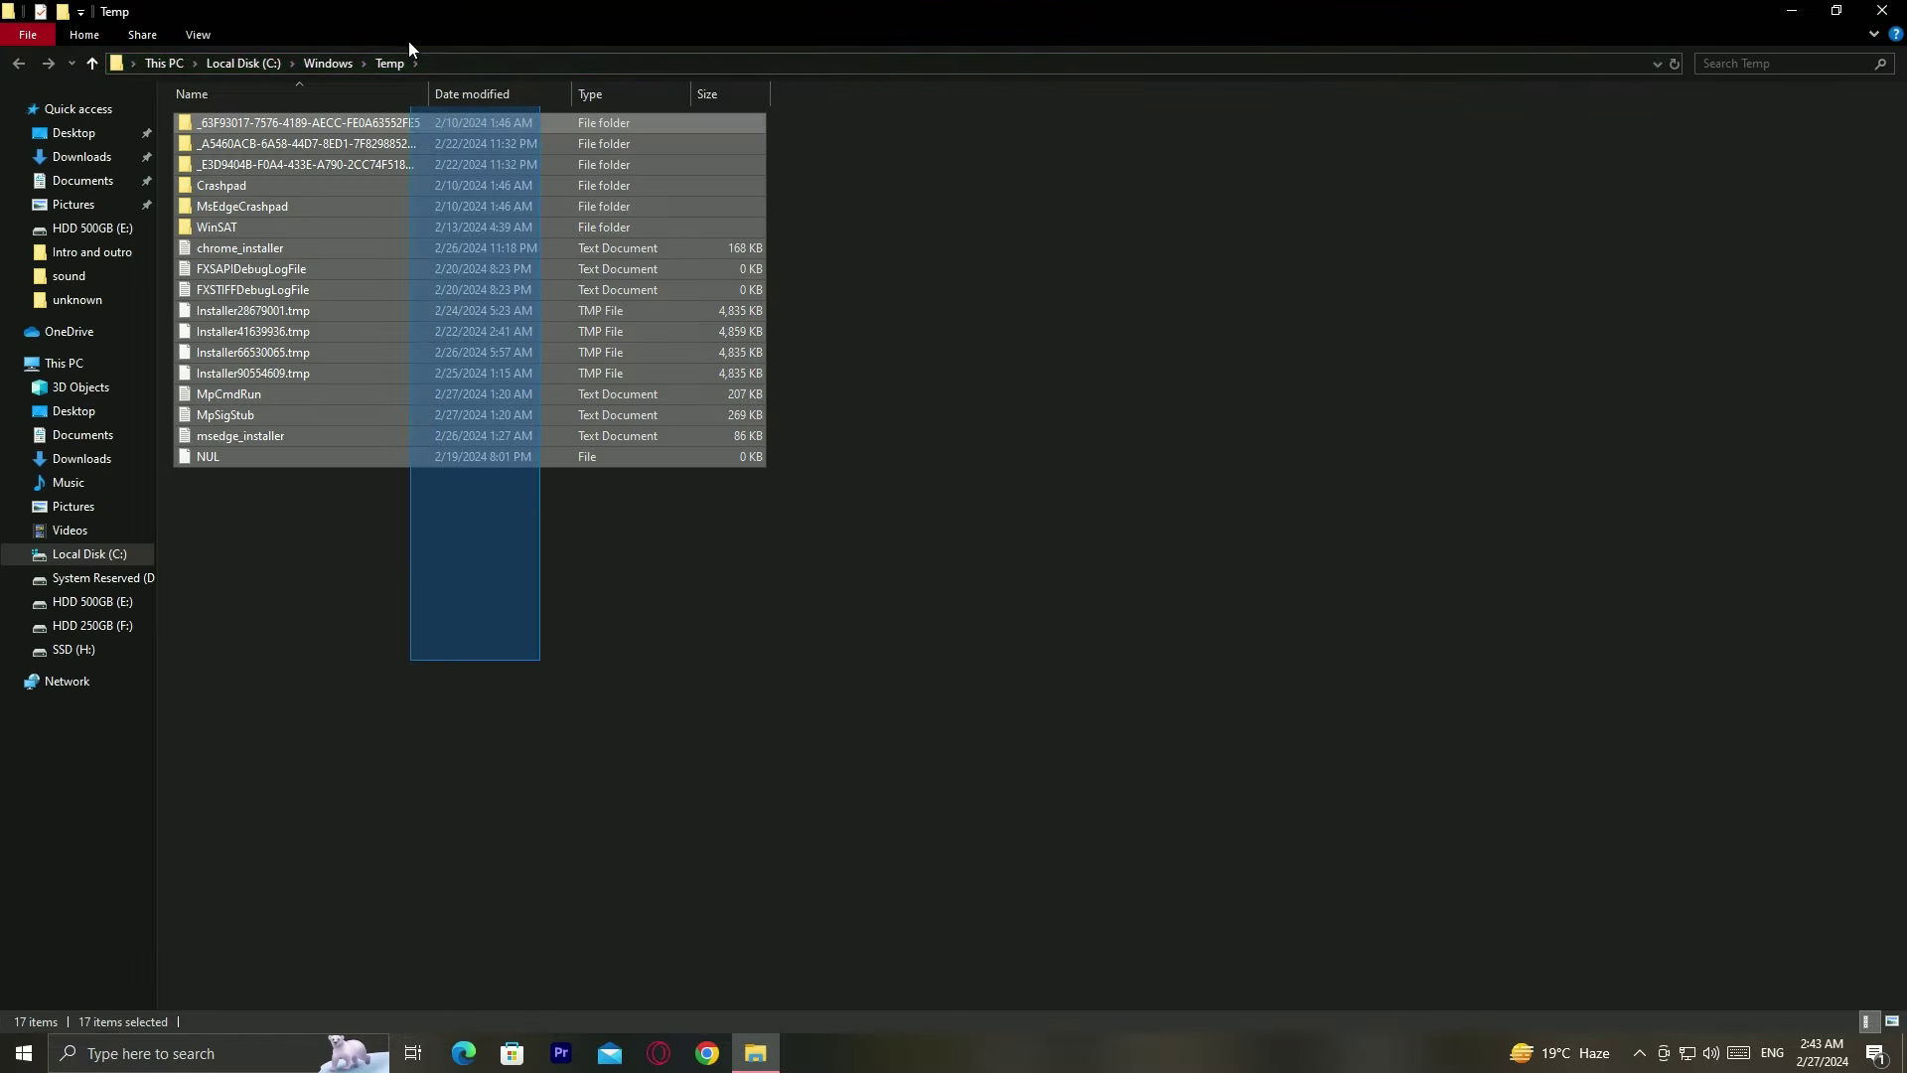
right_click(419, 196)
left_click(478, 496)
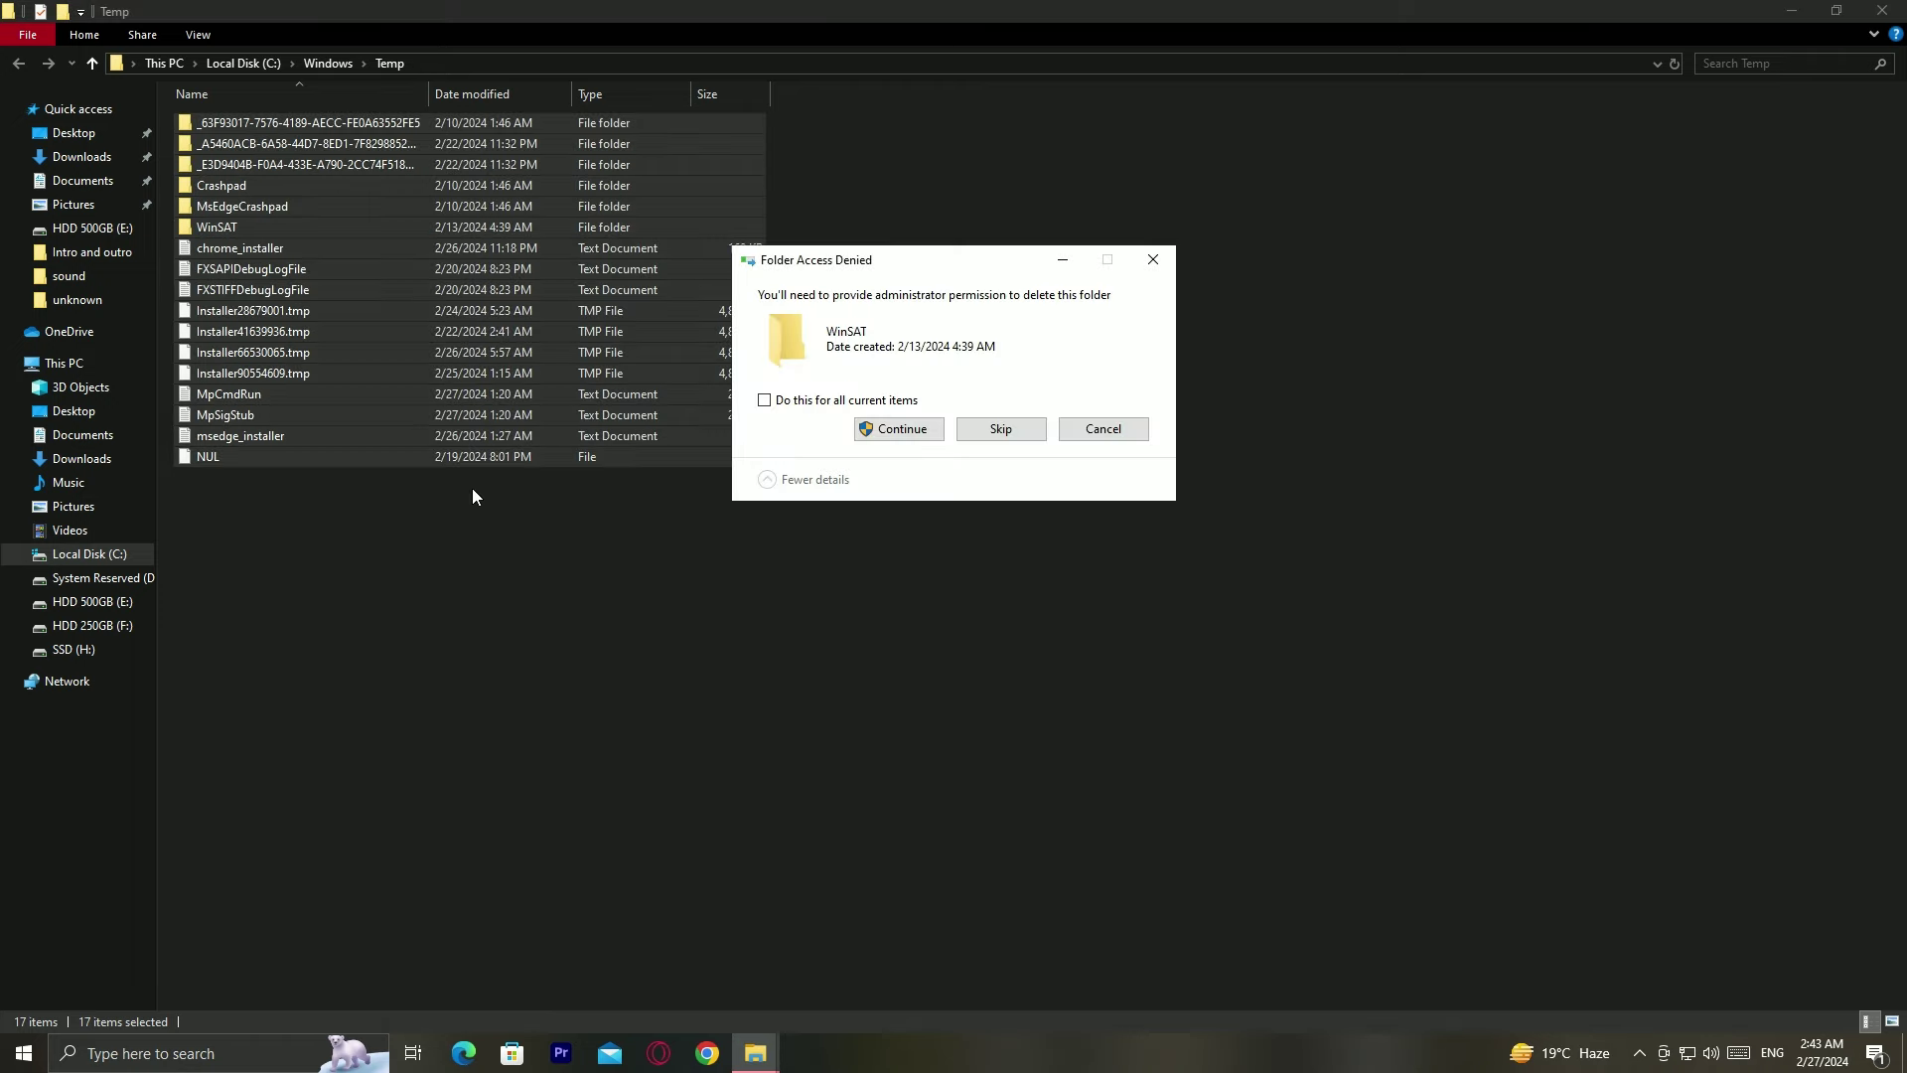
left_click(900, 429)
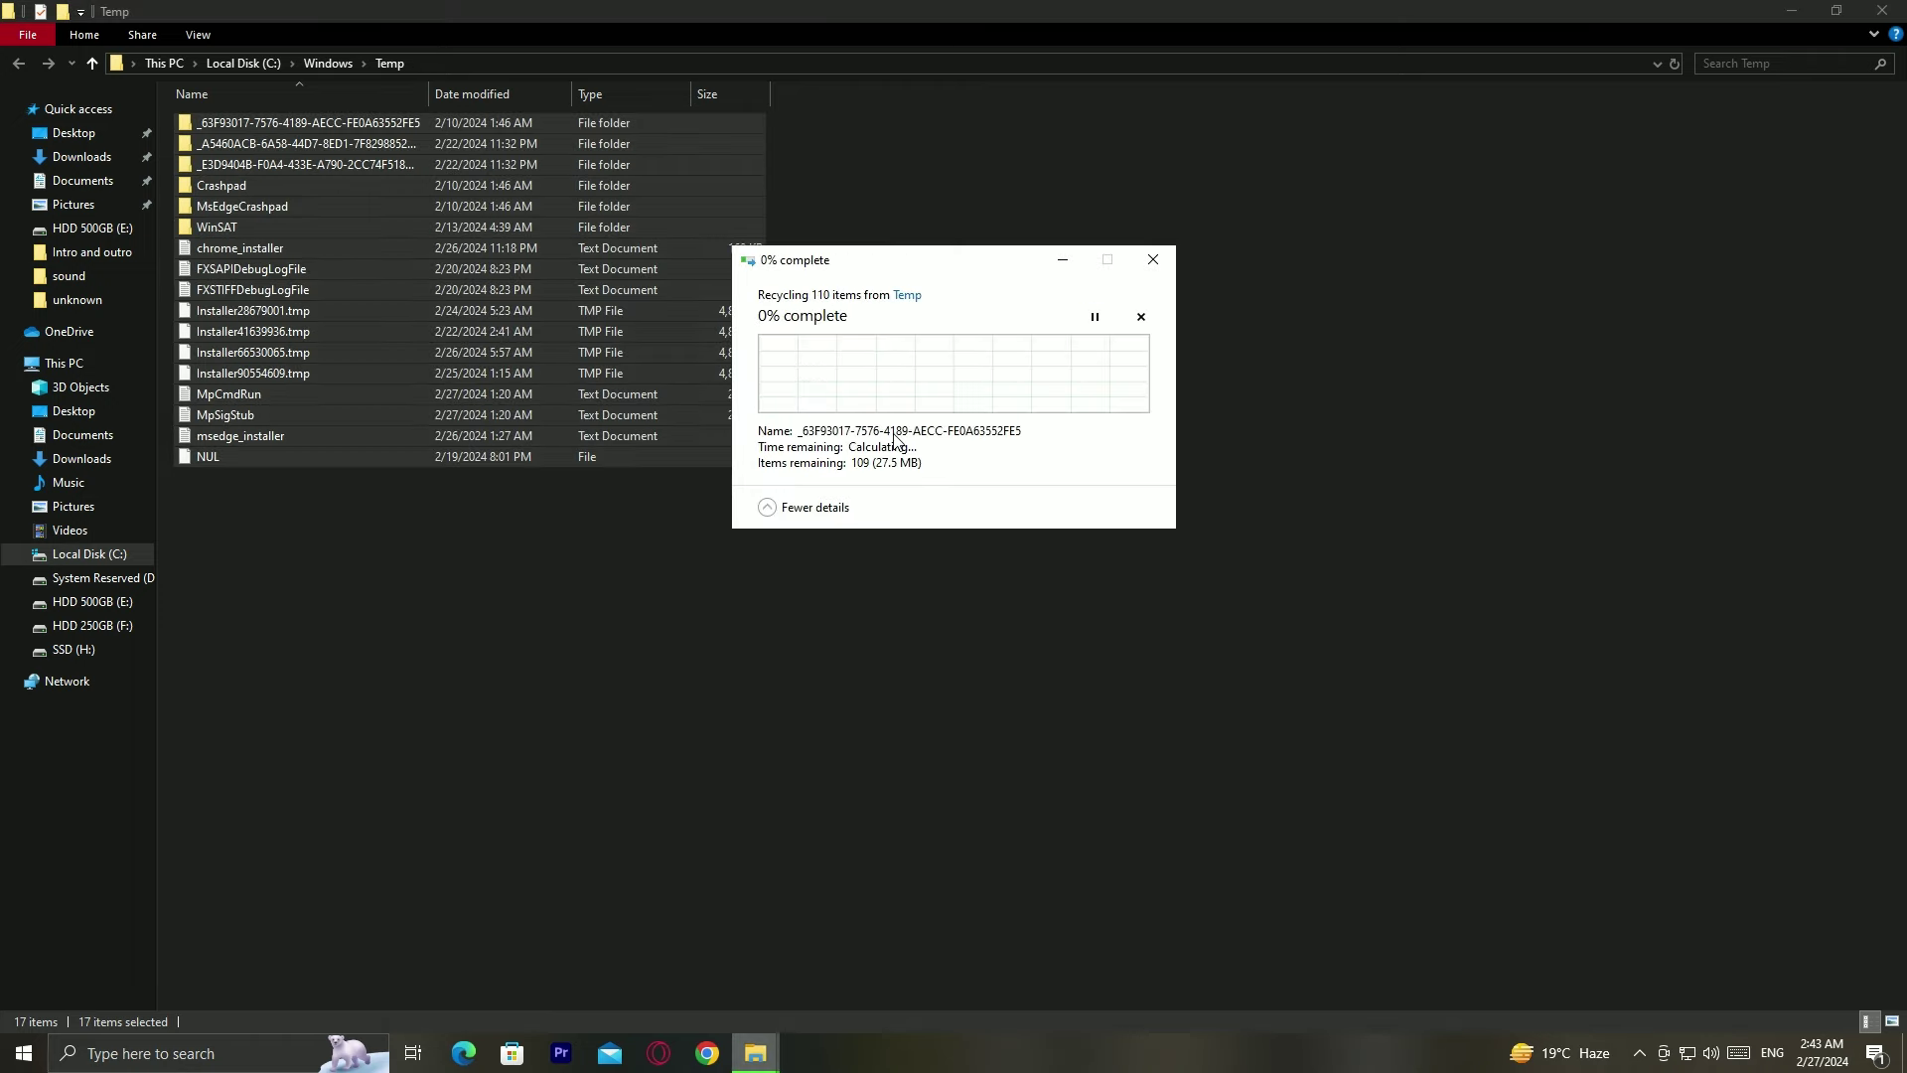
left_click(993, 405)
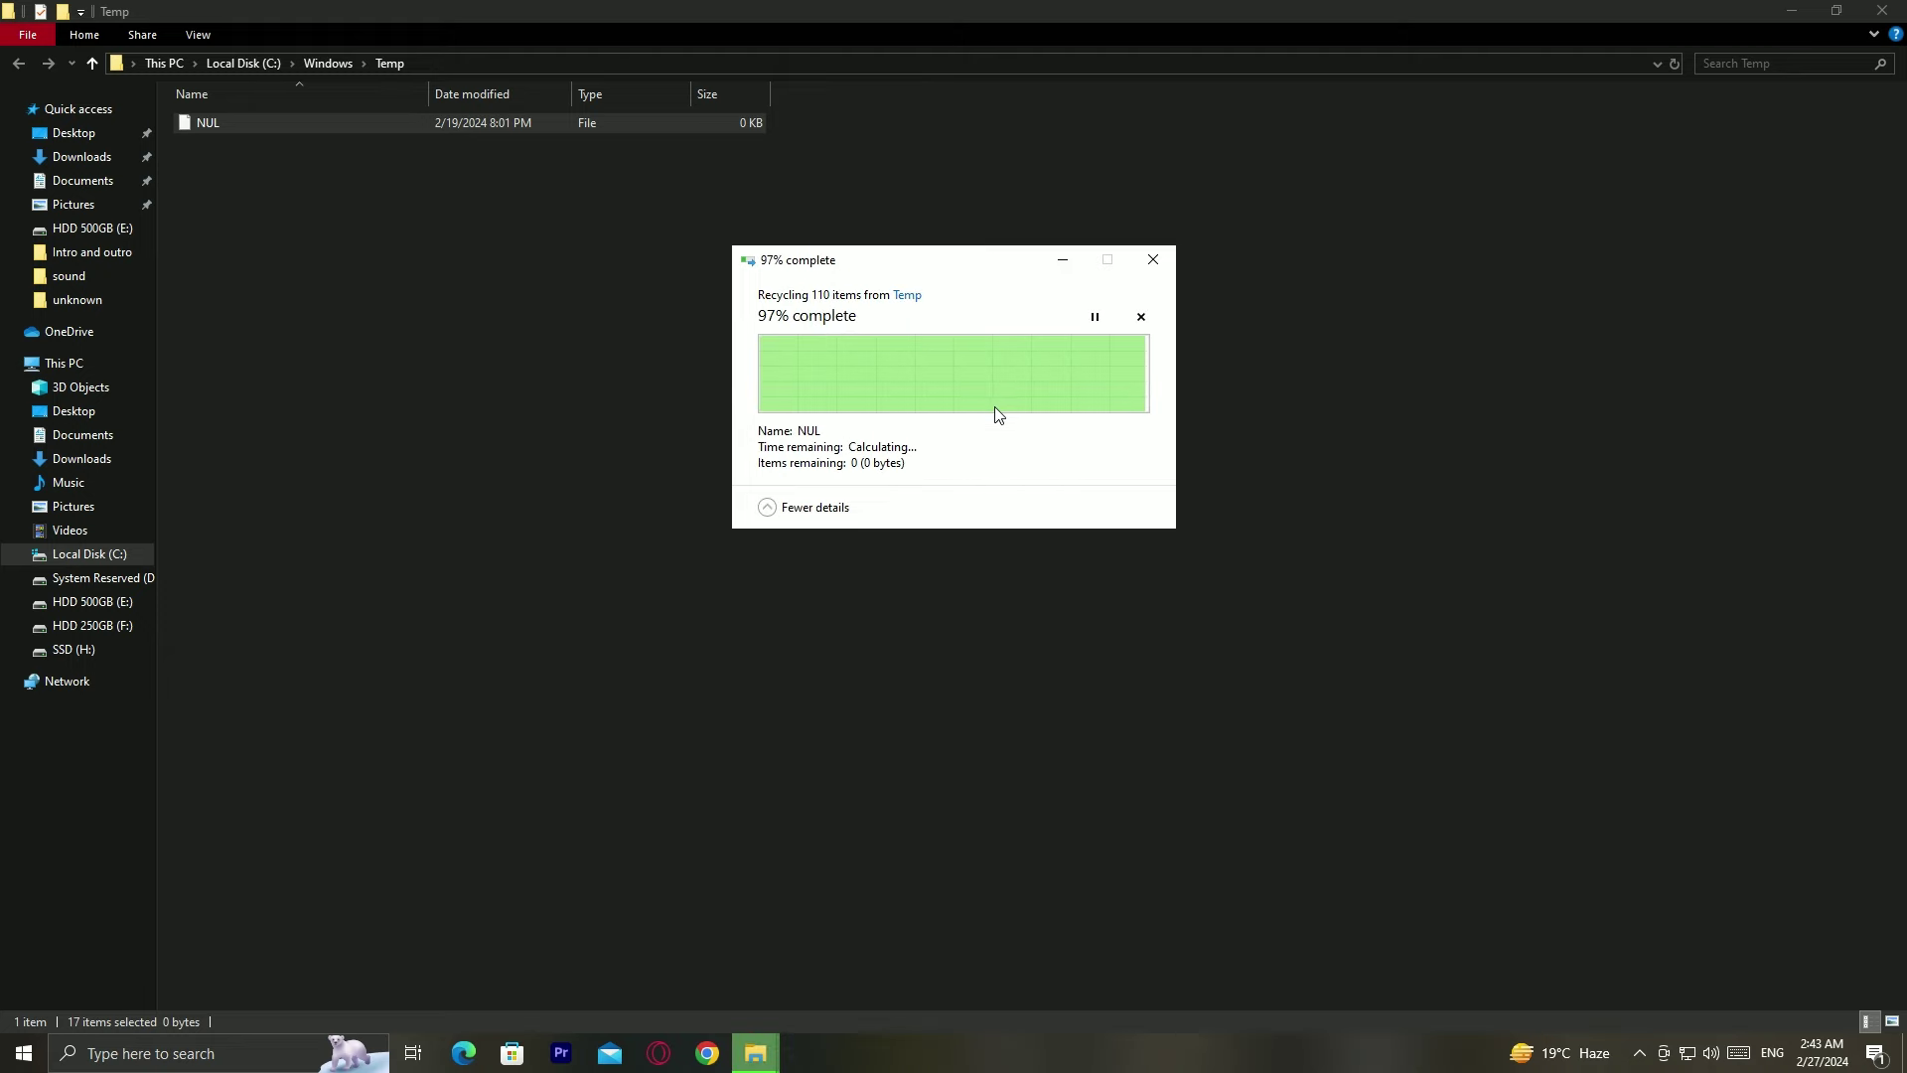
key("super+d")
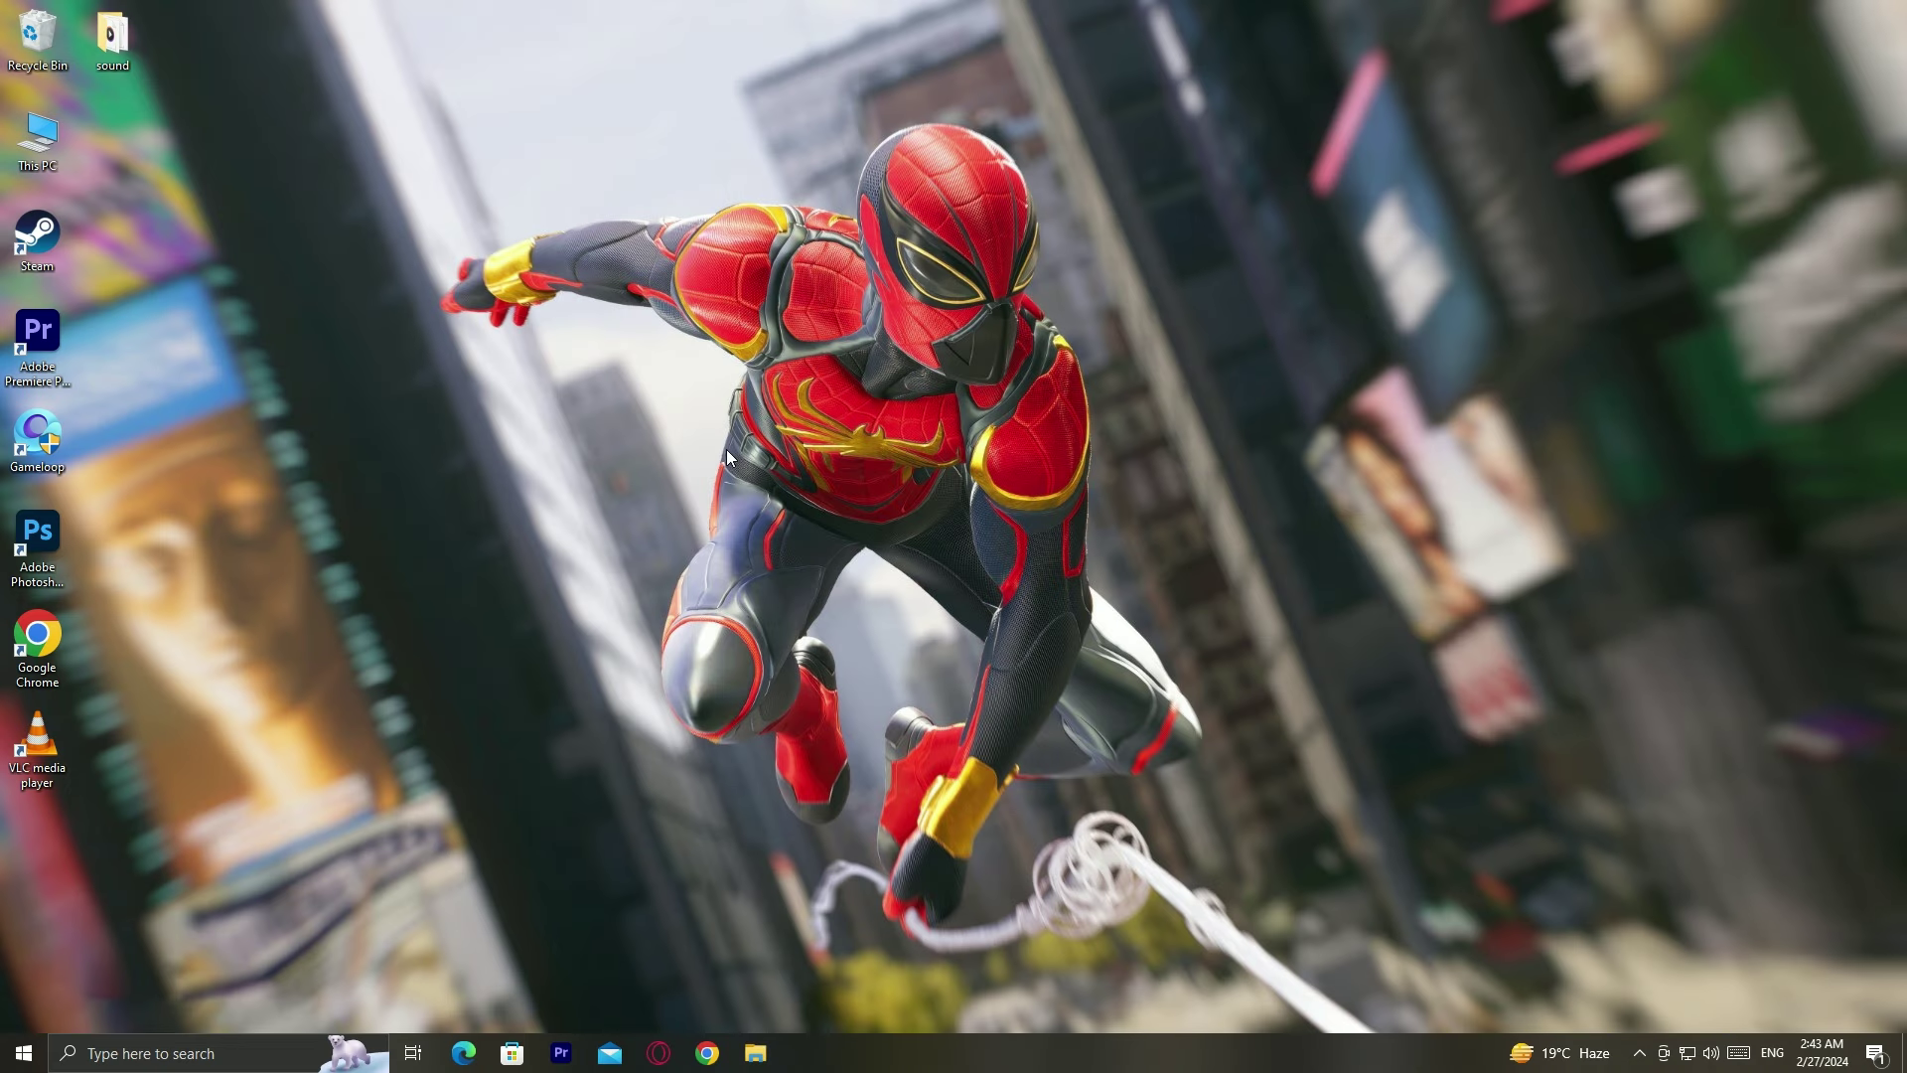
Step: Run "prefetch" to open the Windows prefetch folder, granting permission to access it
key("super+r")
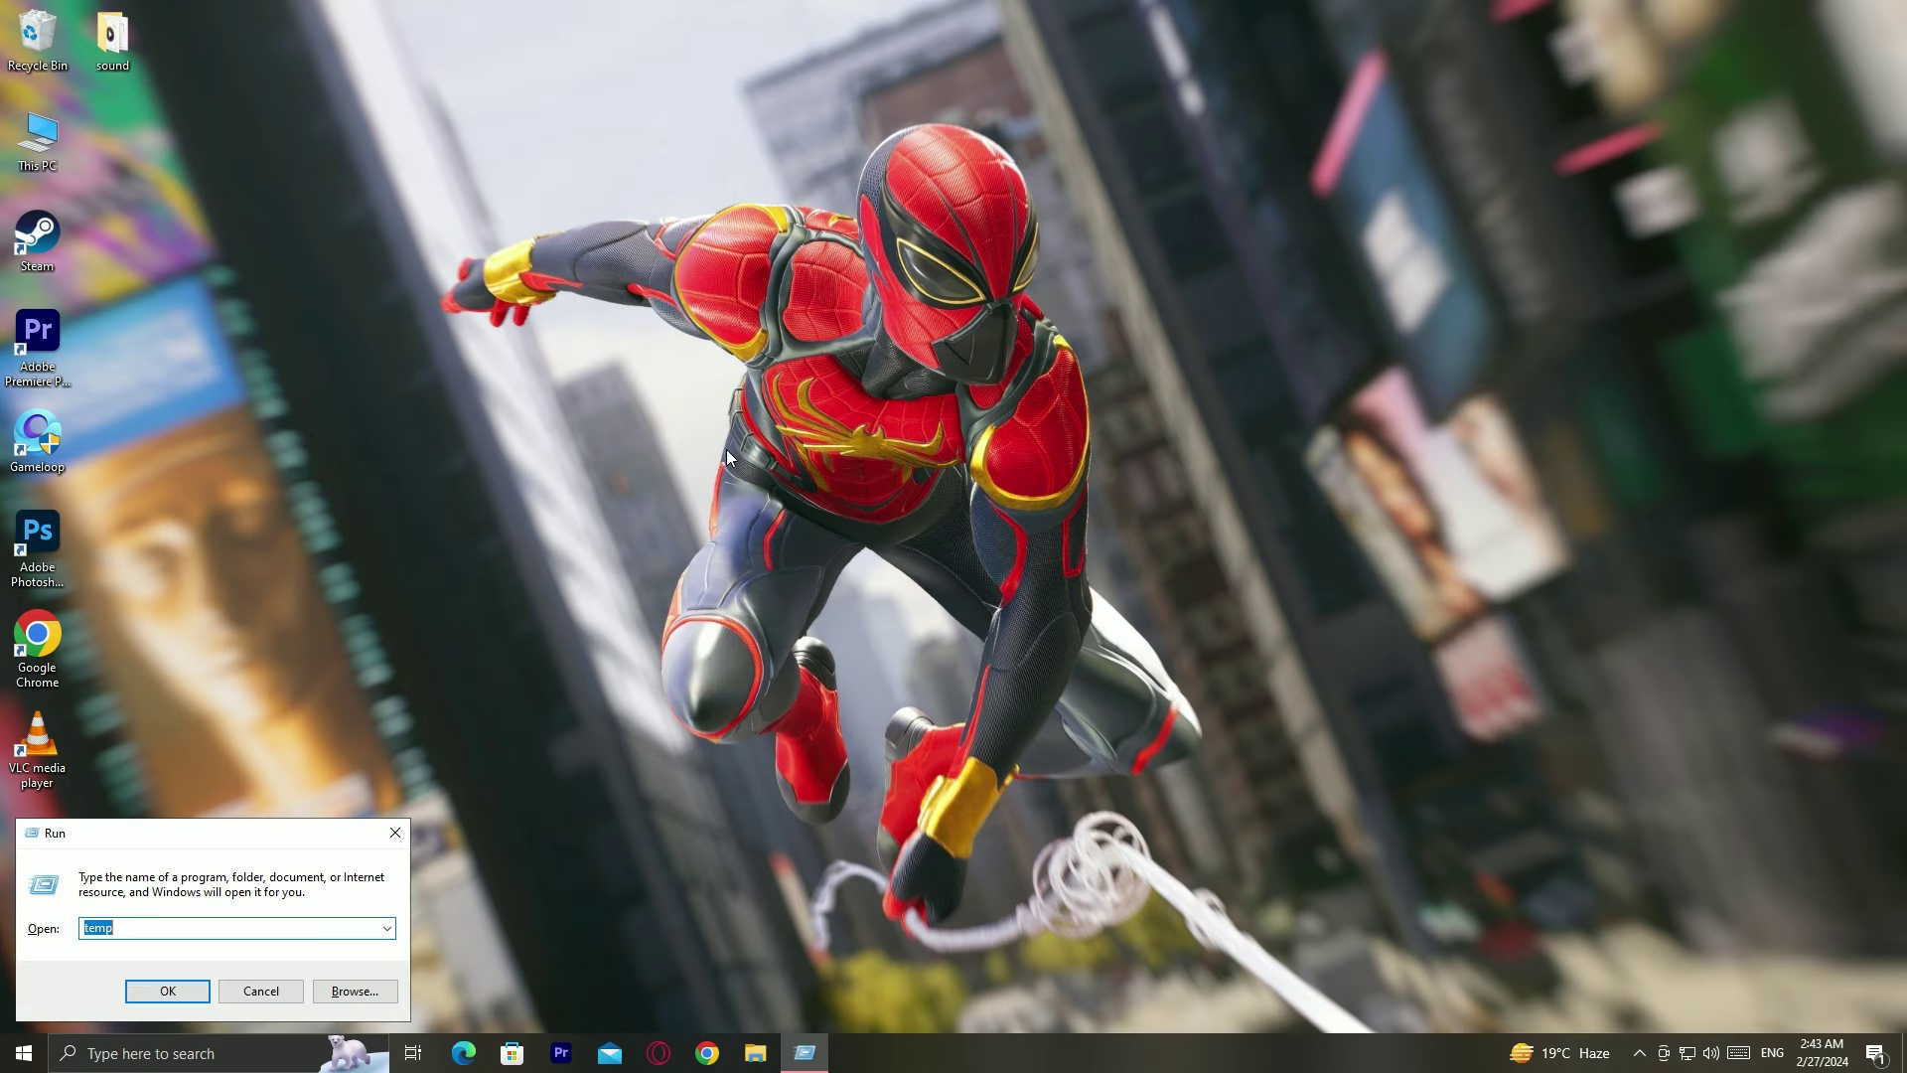
key("BackSpace")
type("prefetch")
key("Return")
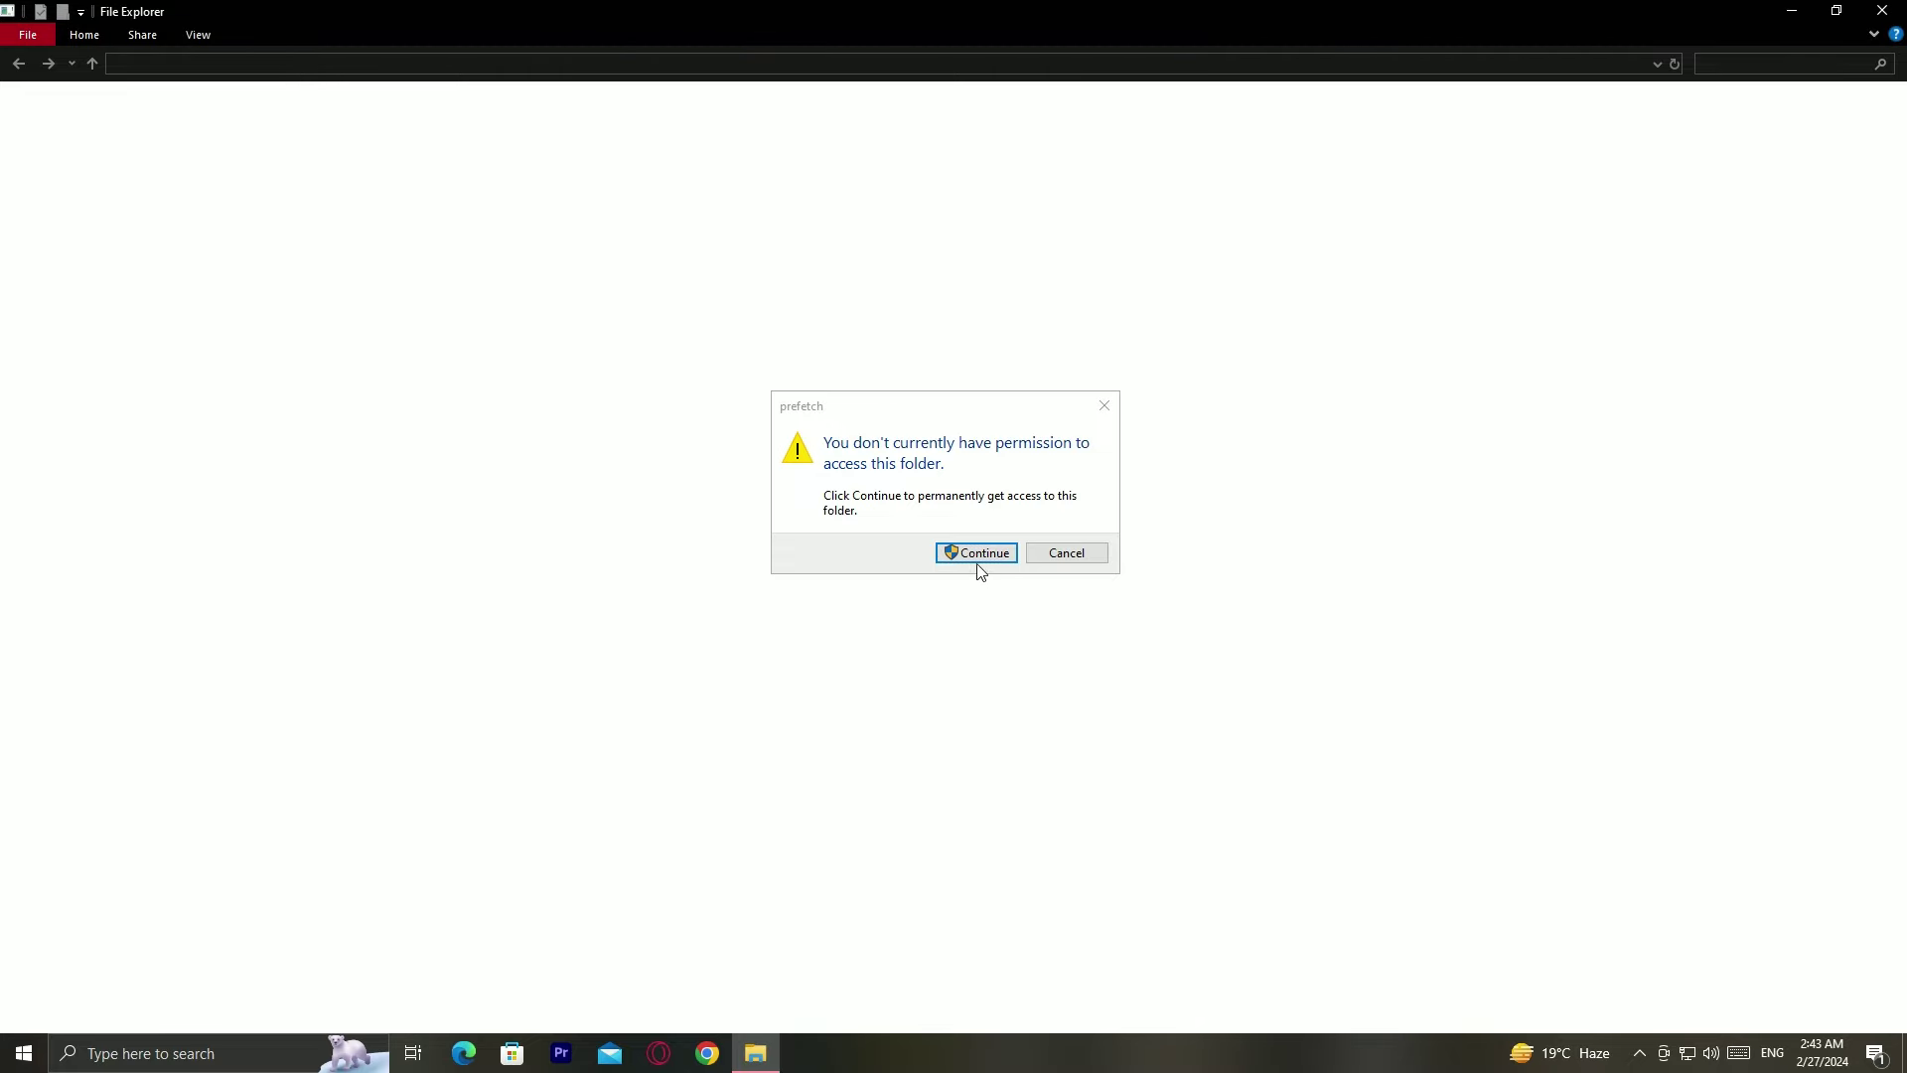
left_click(977, 553)
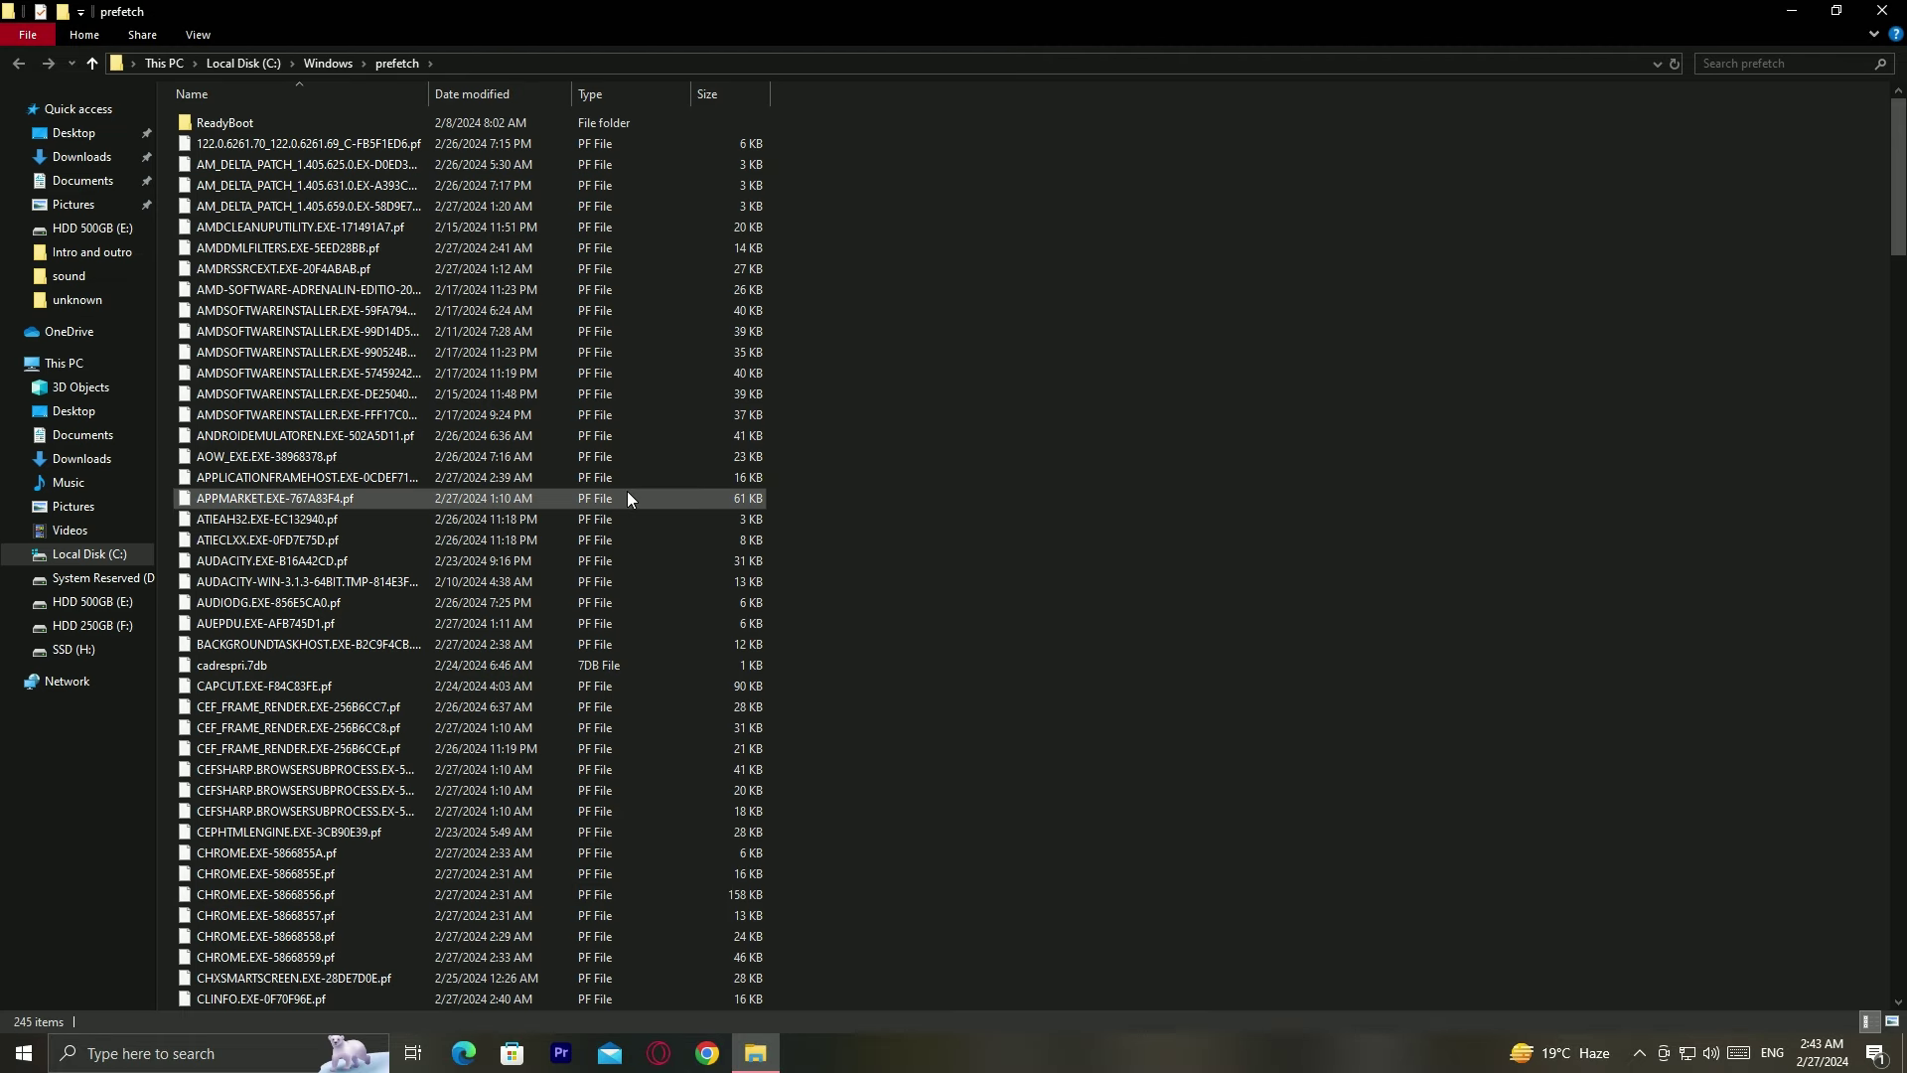
Step: Delete all files and folders in the prefetch folder
left_click(628, 491)
key("ctrl+a")
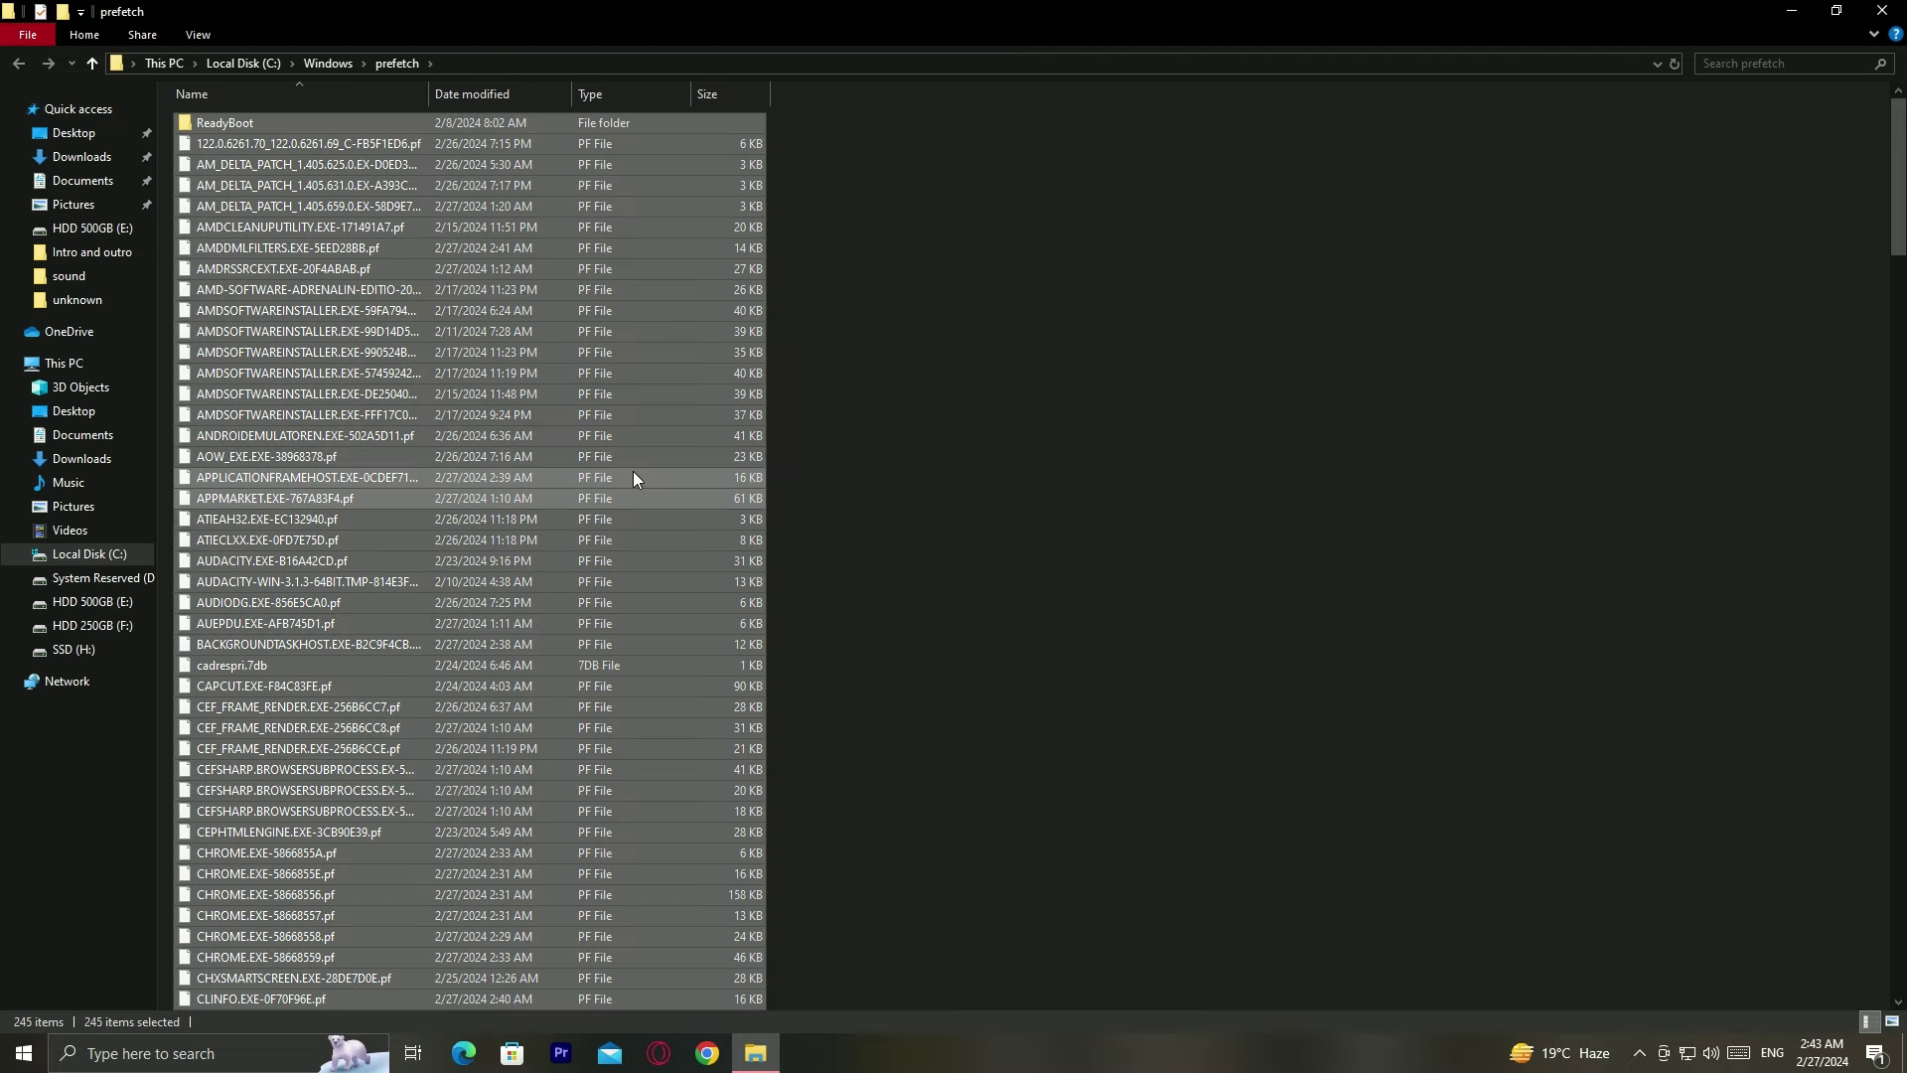
key("Delete")
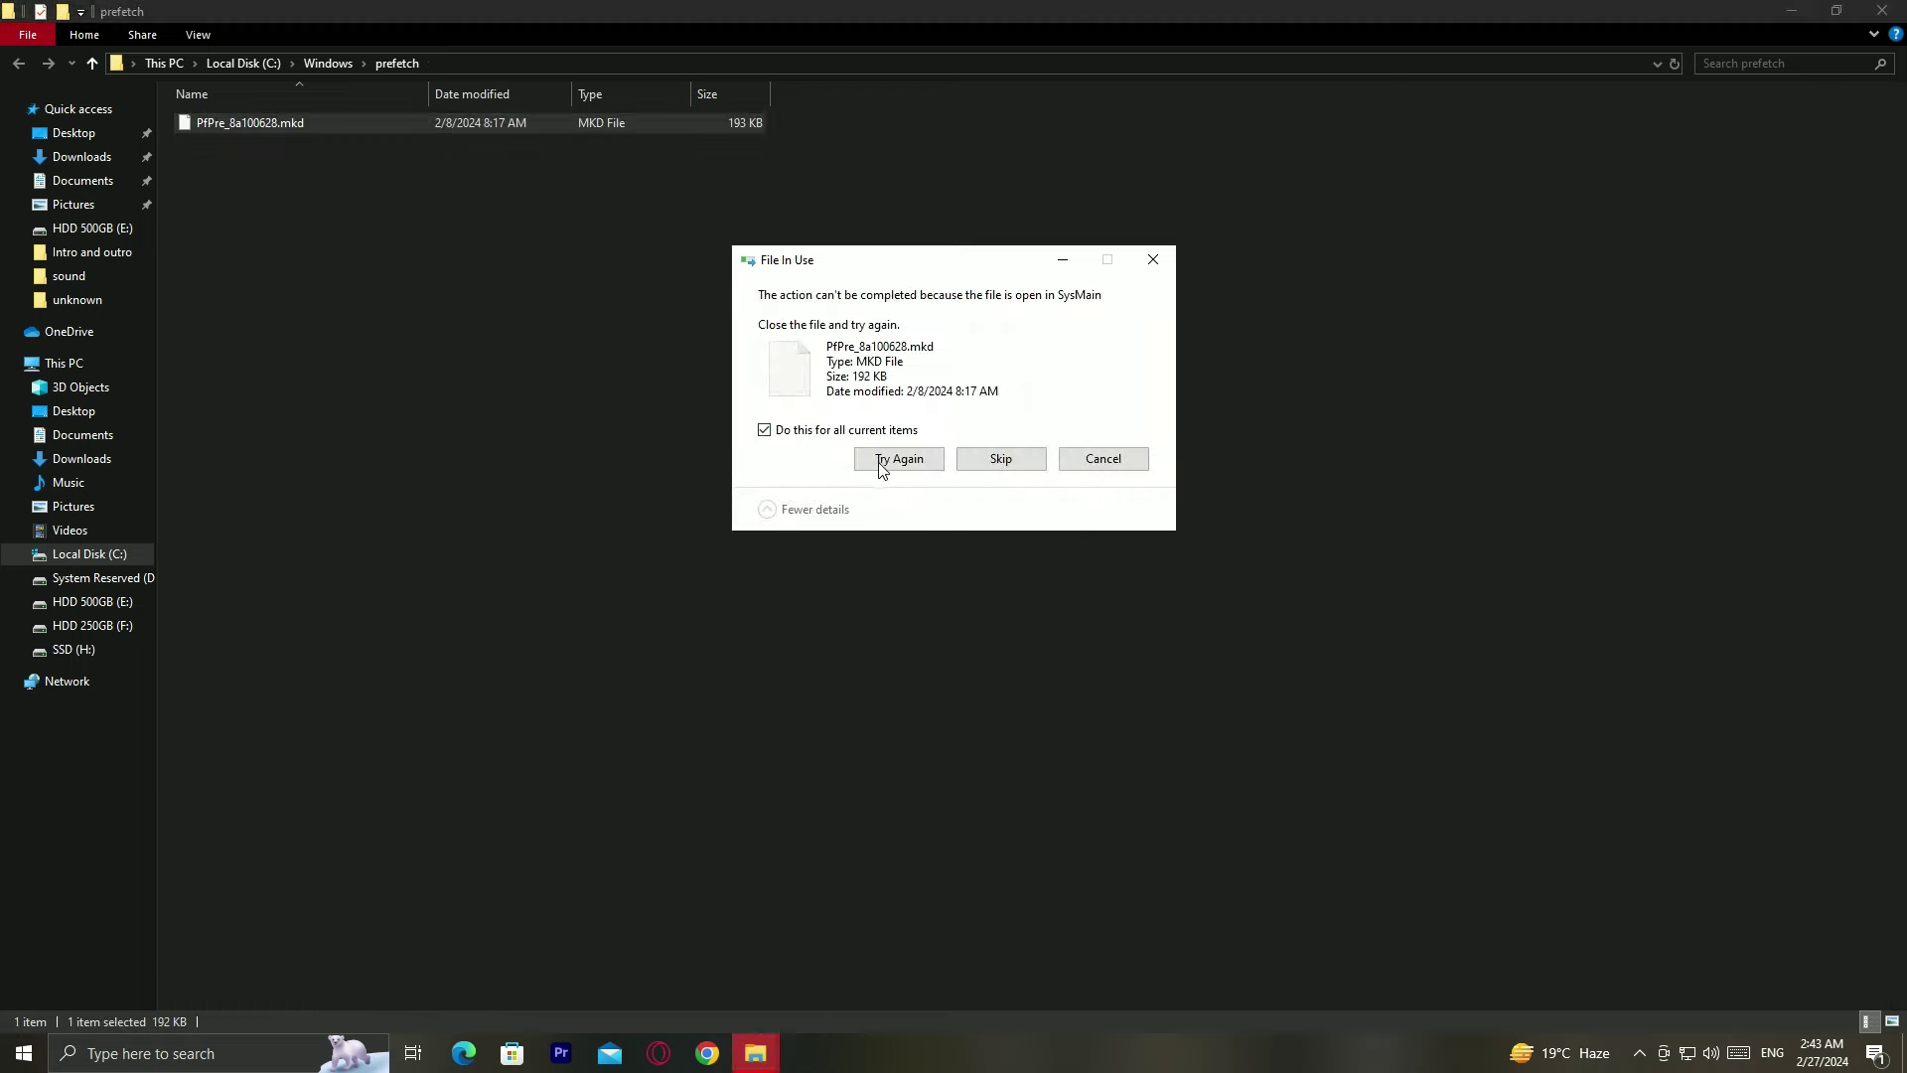
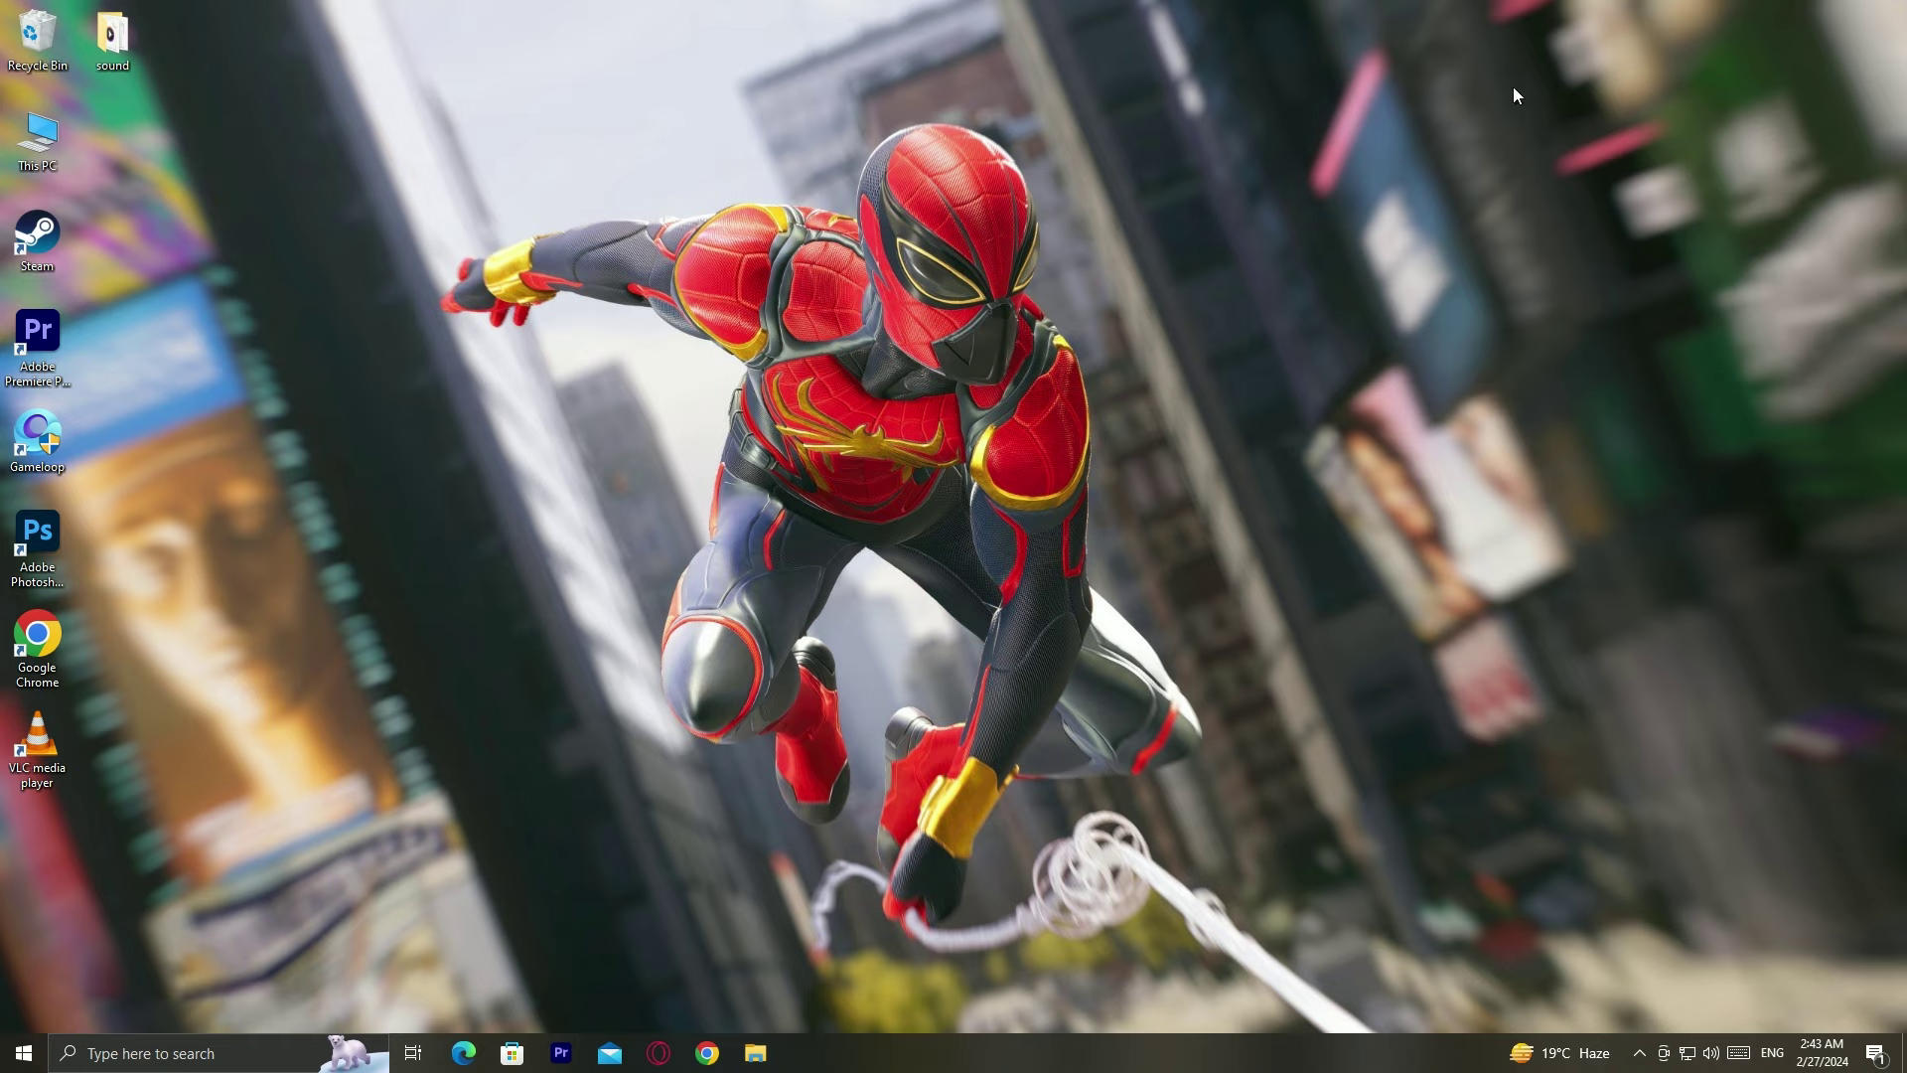
Step: Empty the Recycle Bin, granting administrator permission to delete the WinSAT folder
right_click(37, 35)
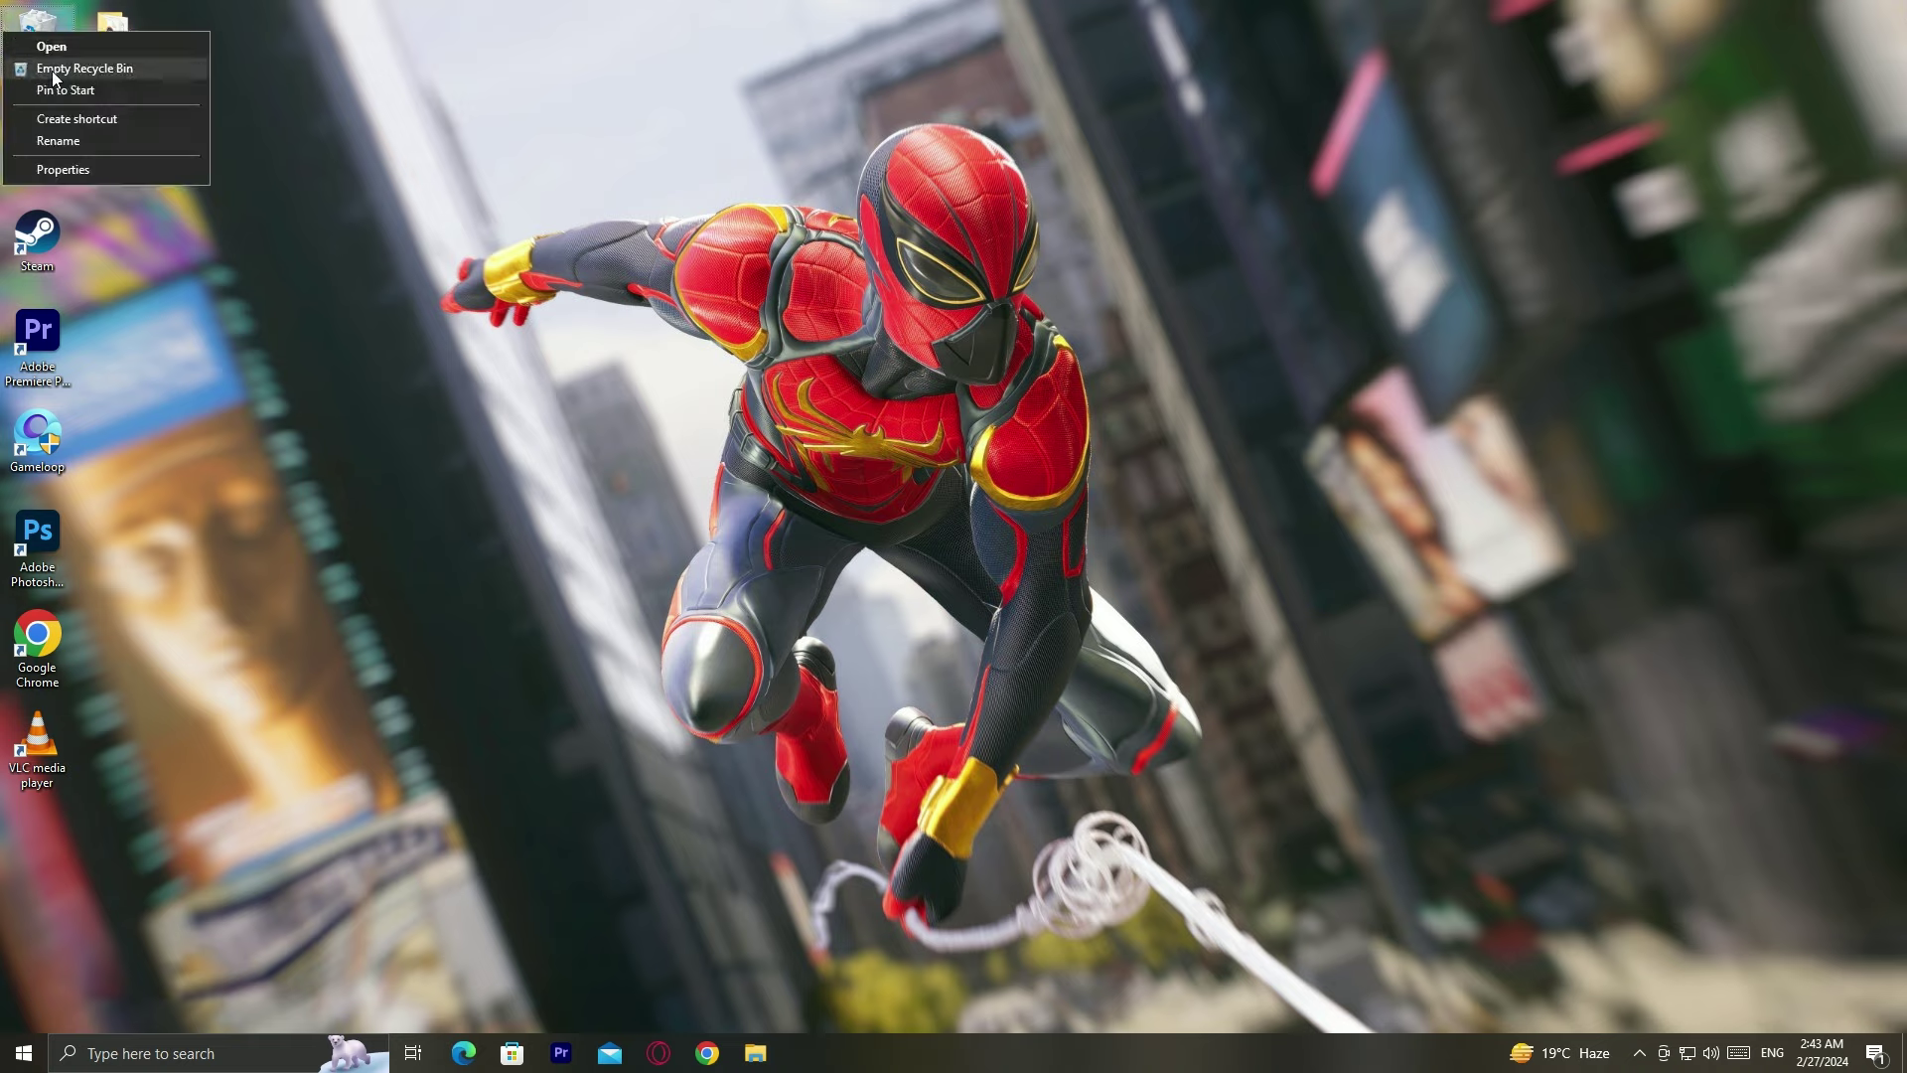
left_click(51, 70)
left_click(1017, 548)
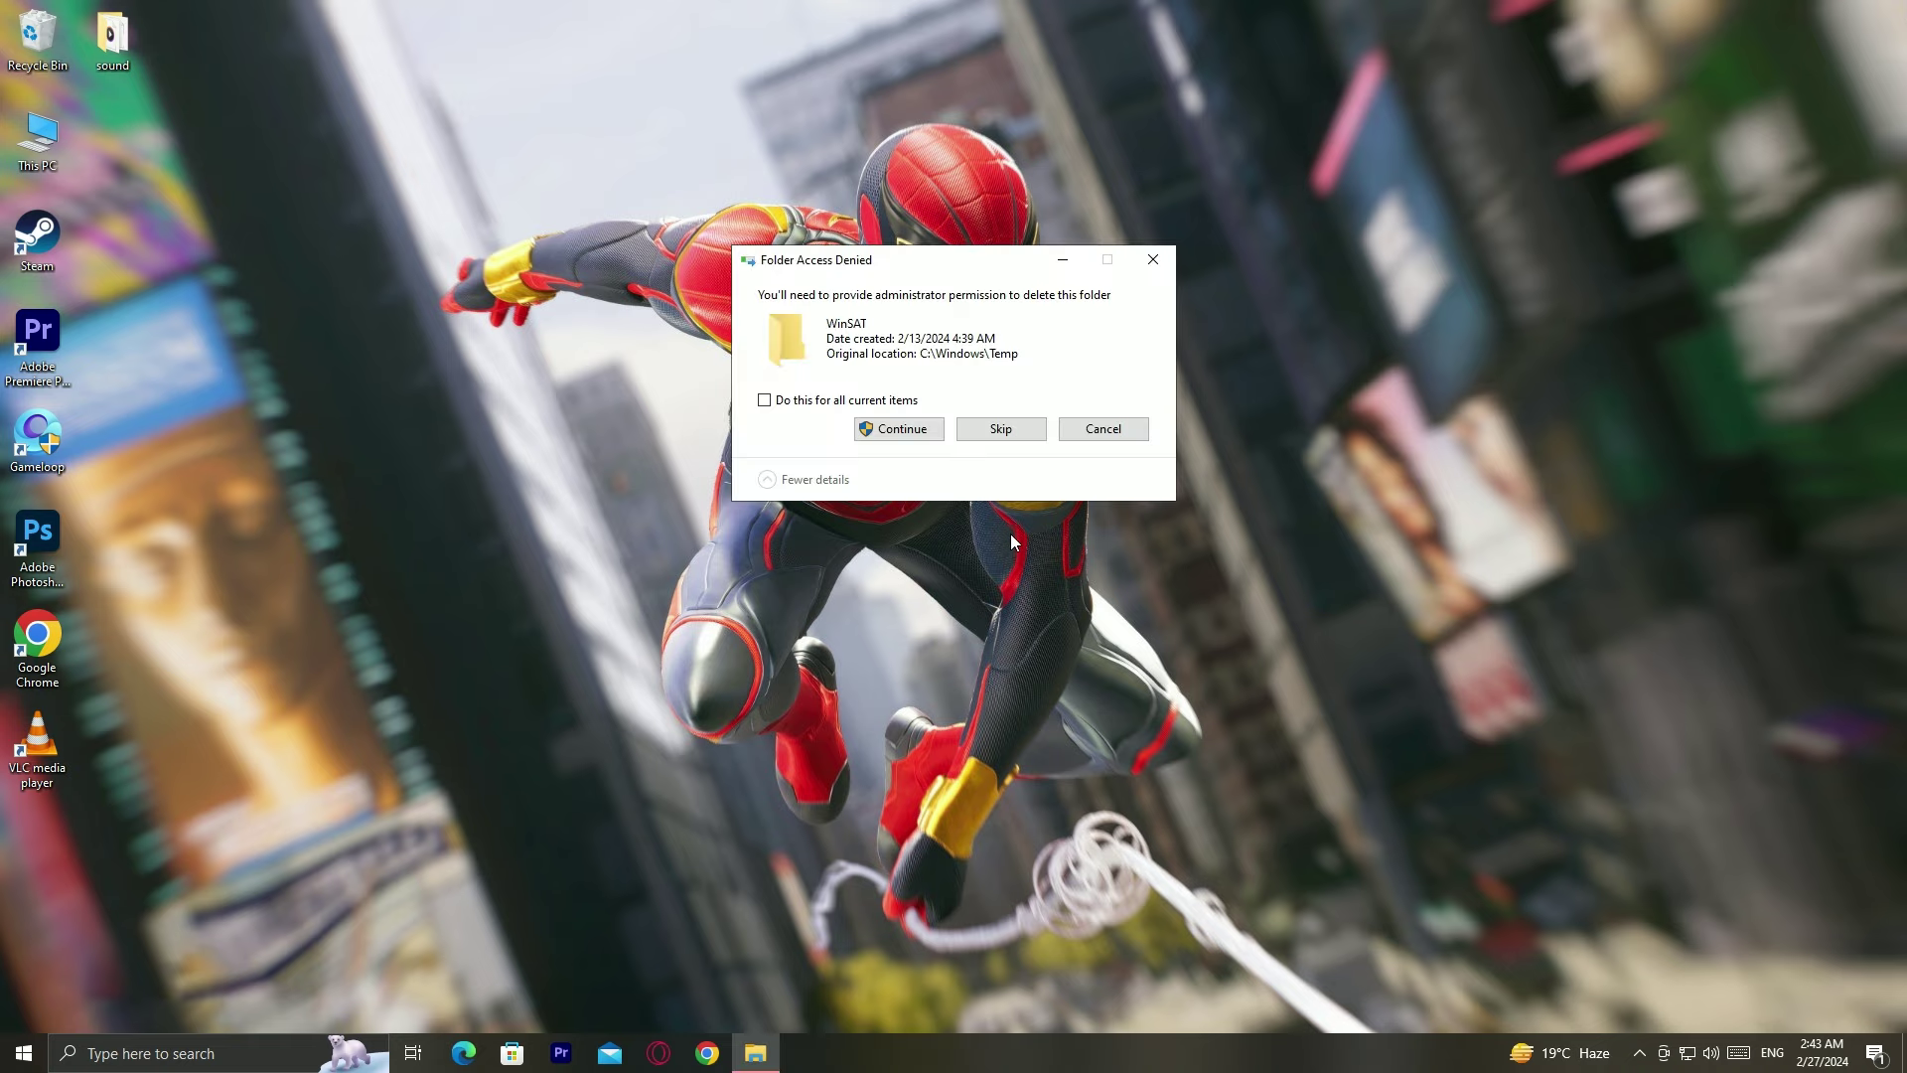
left_click(899, 429)
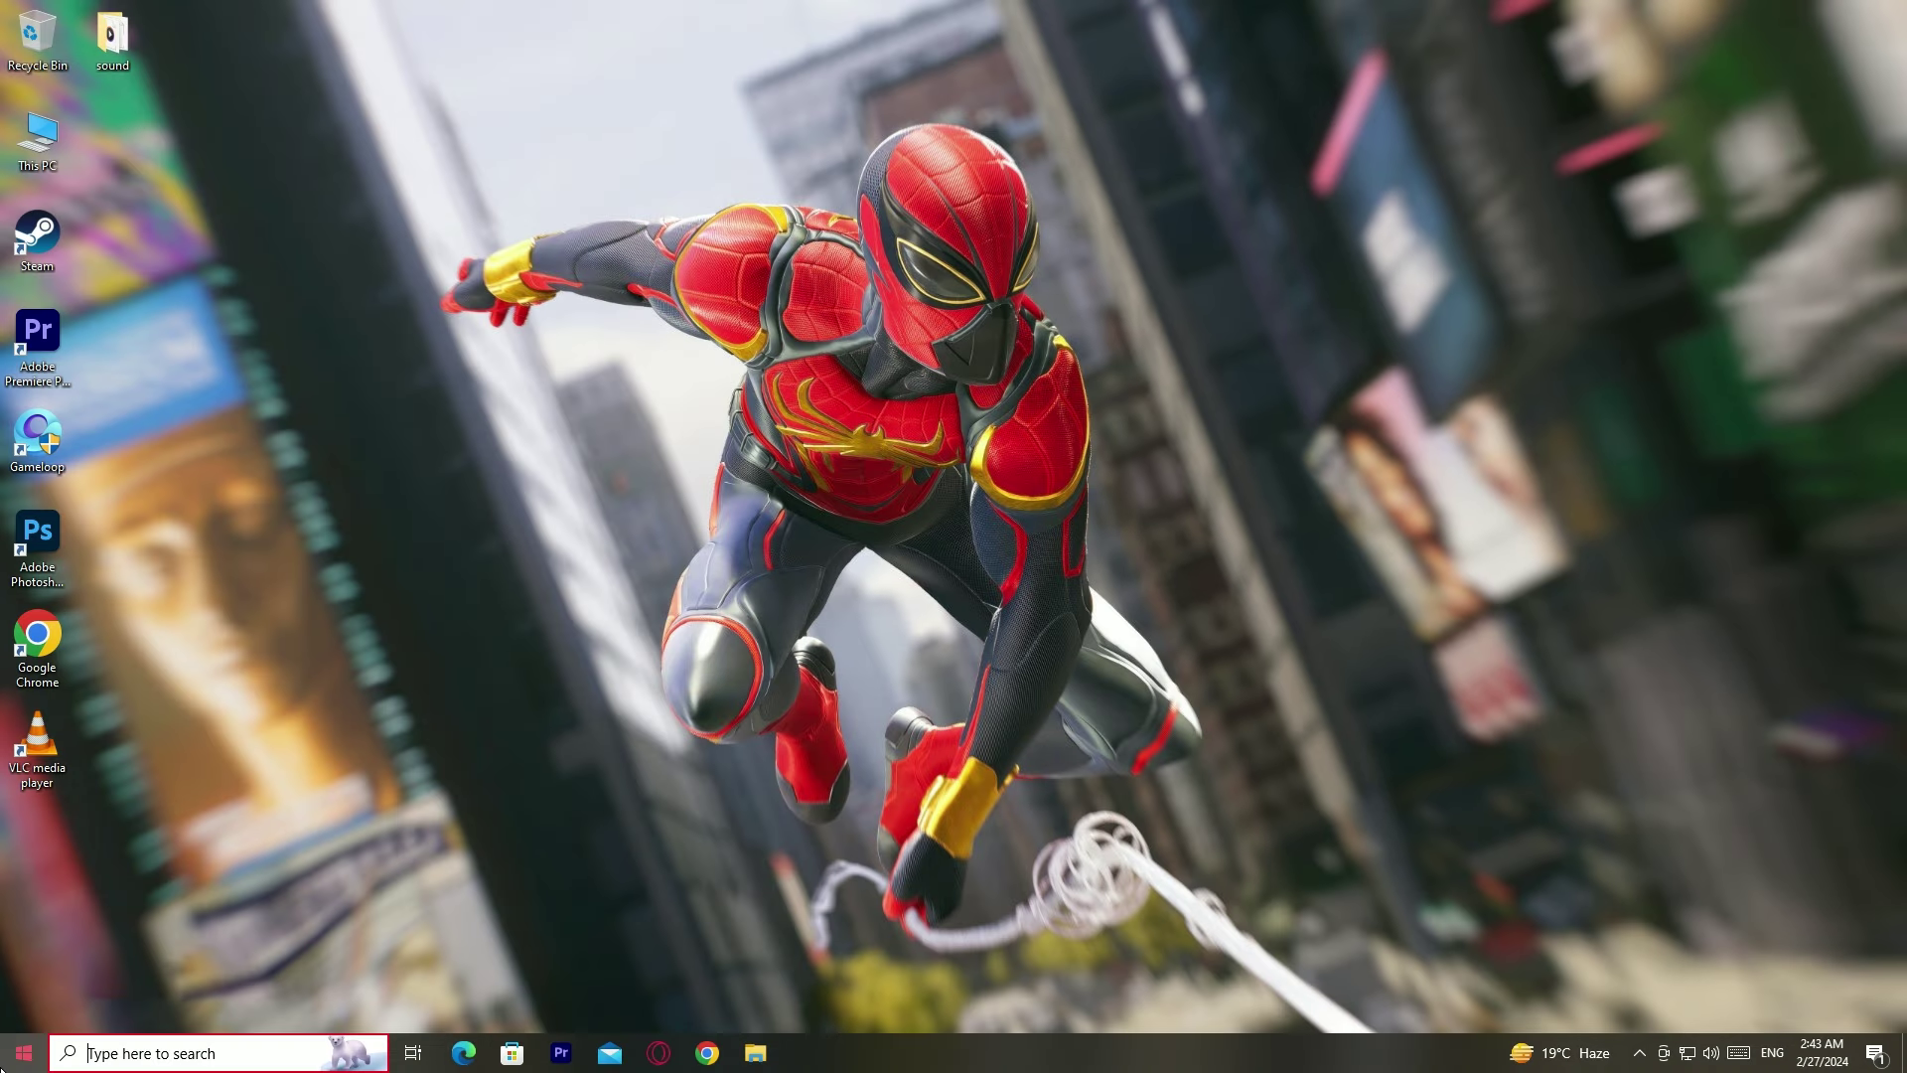
Step: Search for "power" to open the power plans, and open the advanced power settings of the High performance plan
key("super")
type("power")
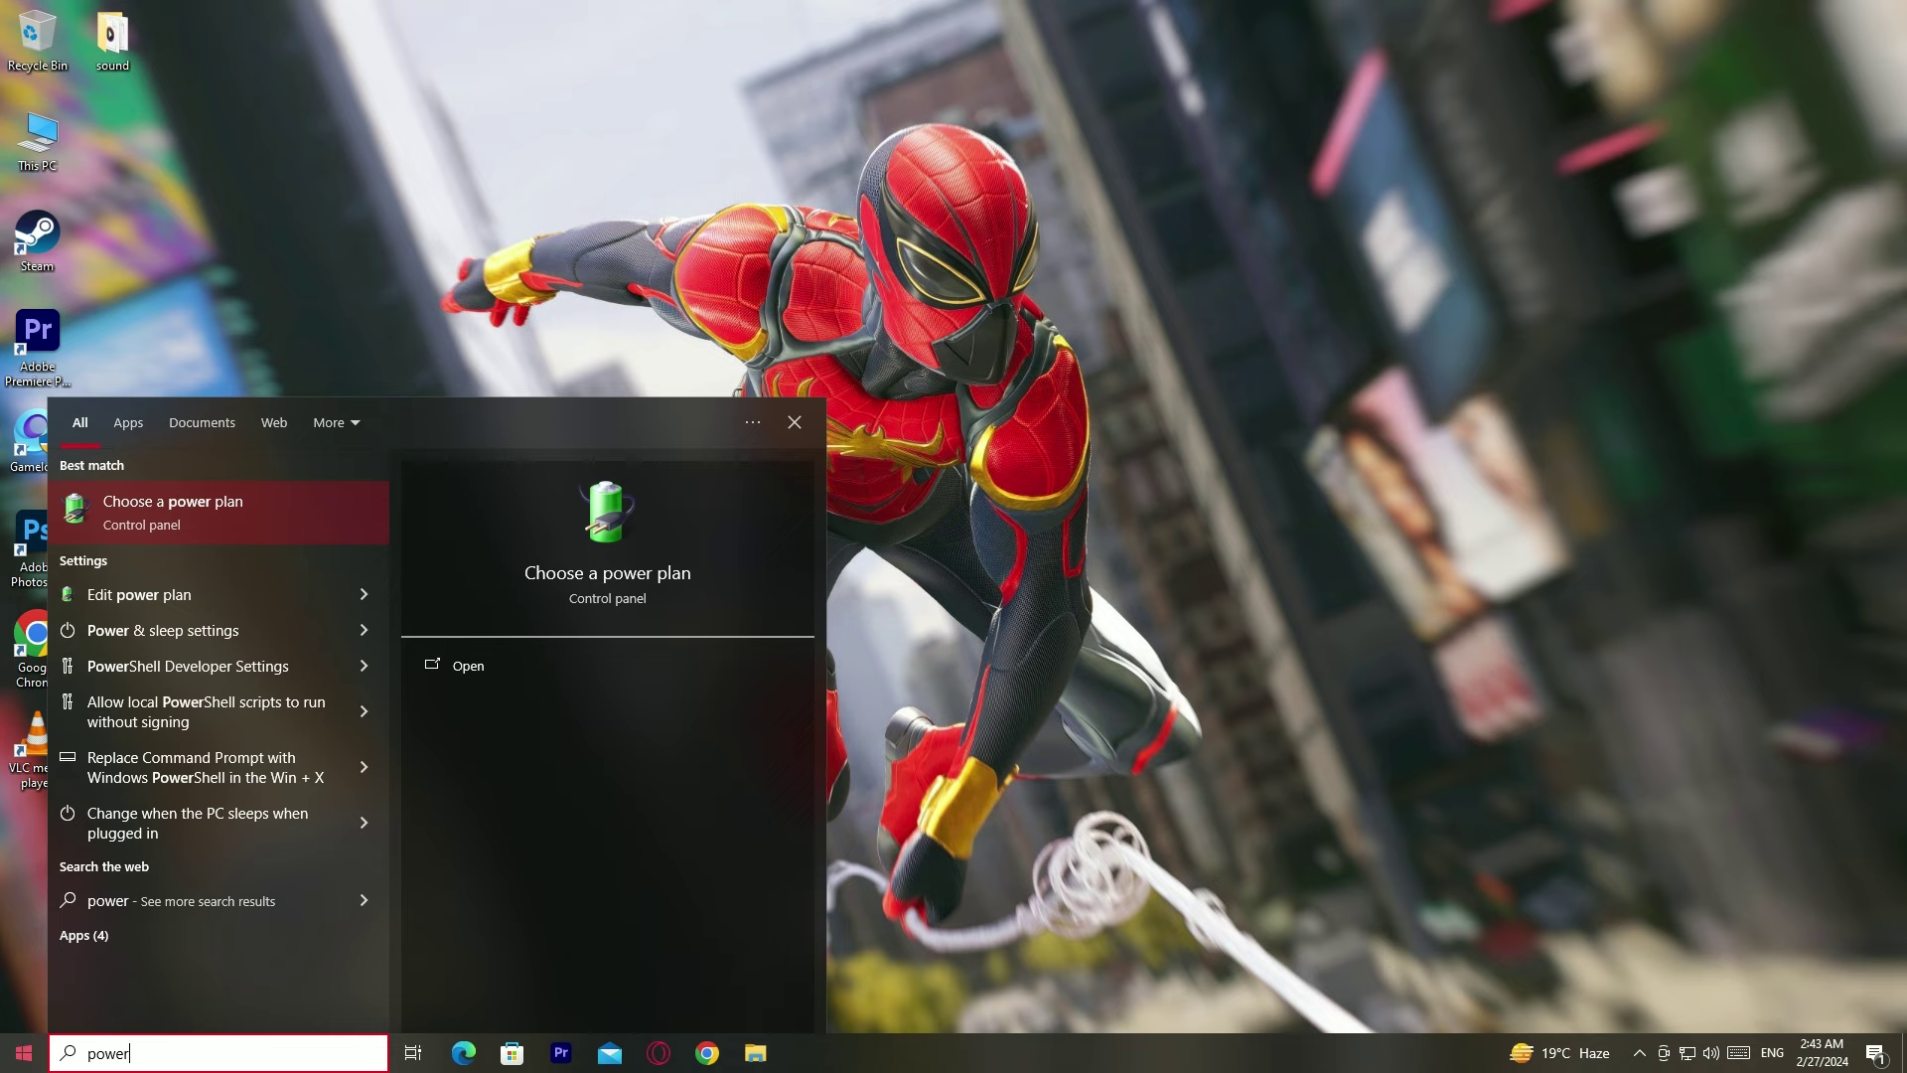
left_click(183, 505)
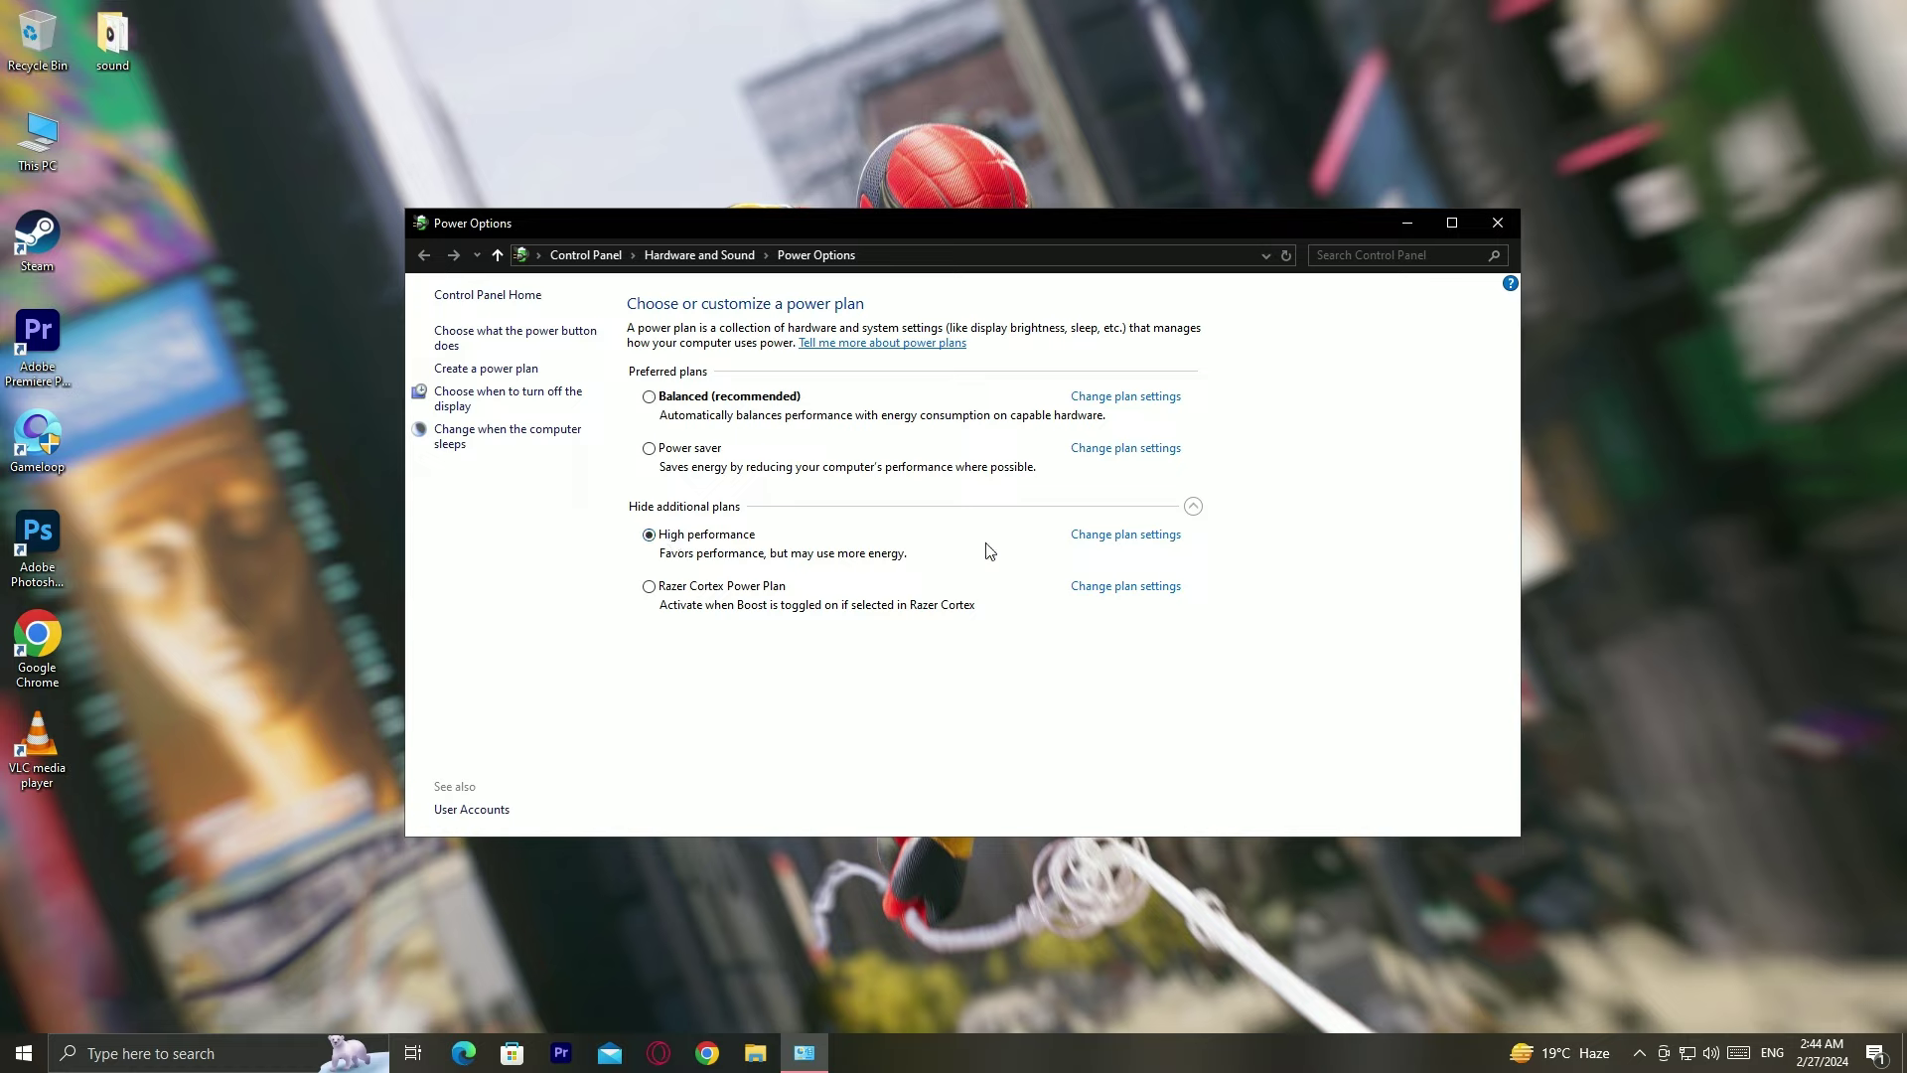
left_click(1110, 537)
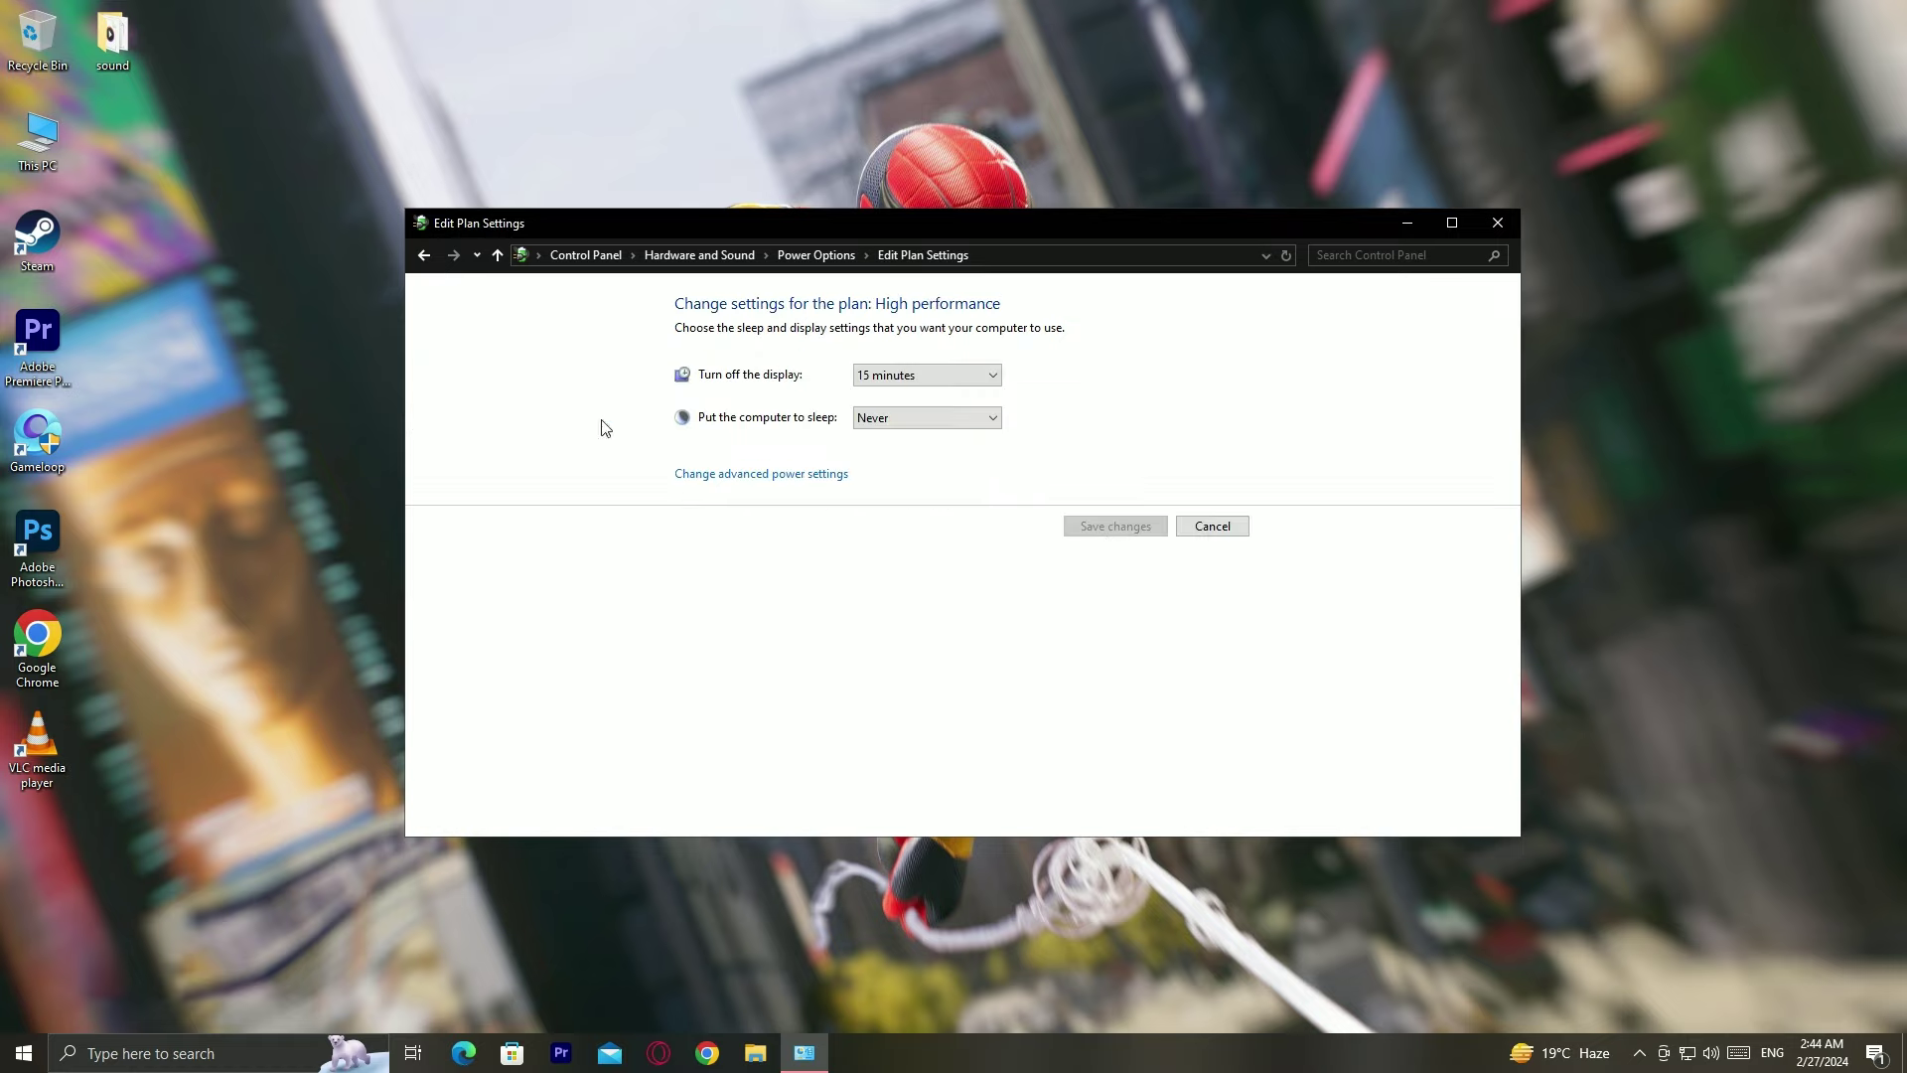
left_click(734, 483)
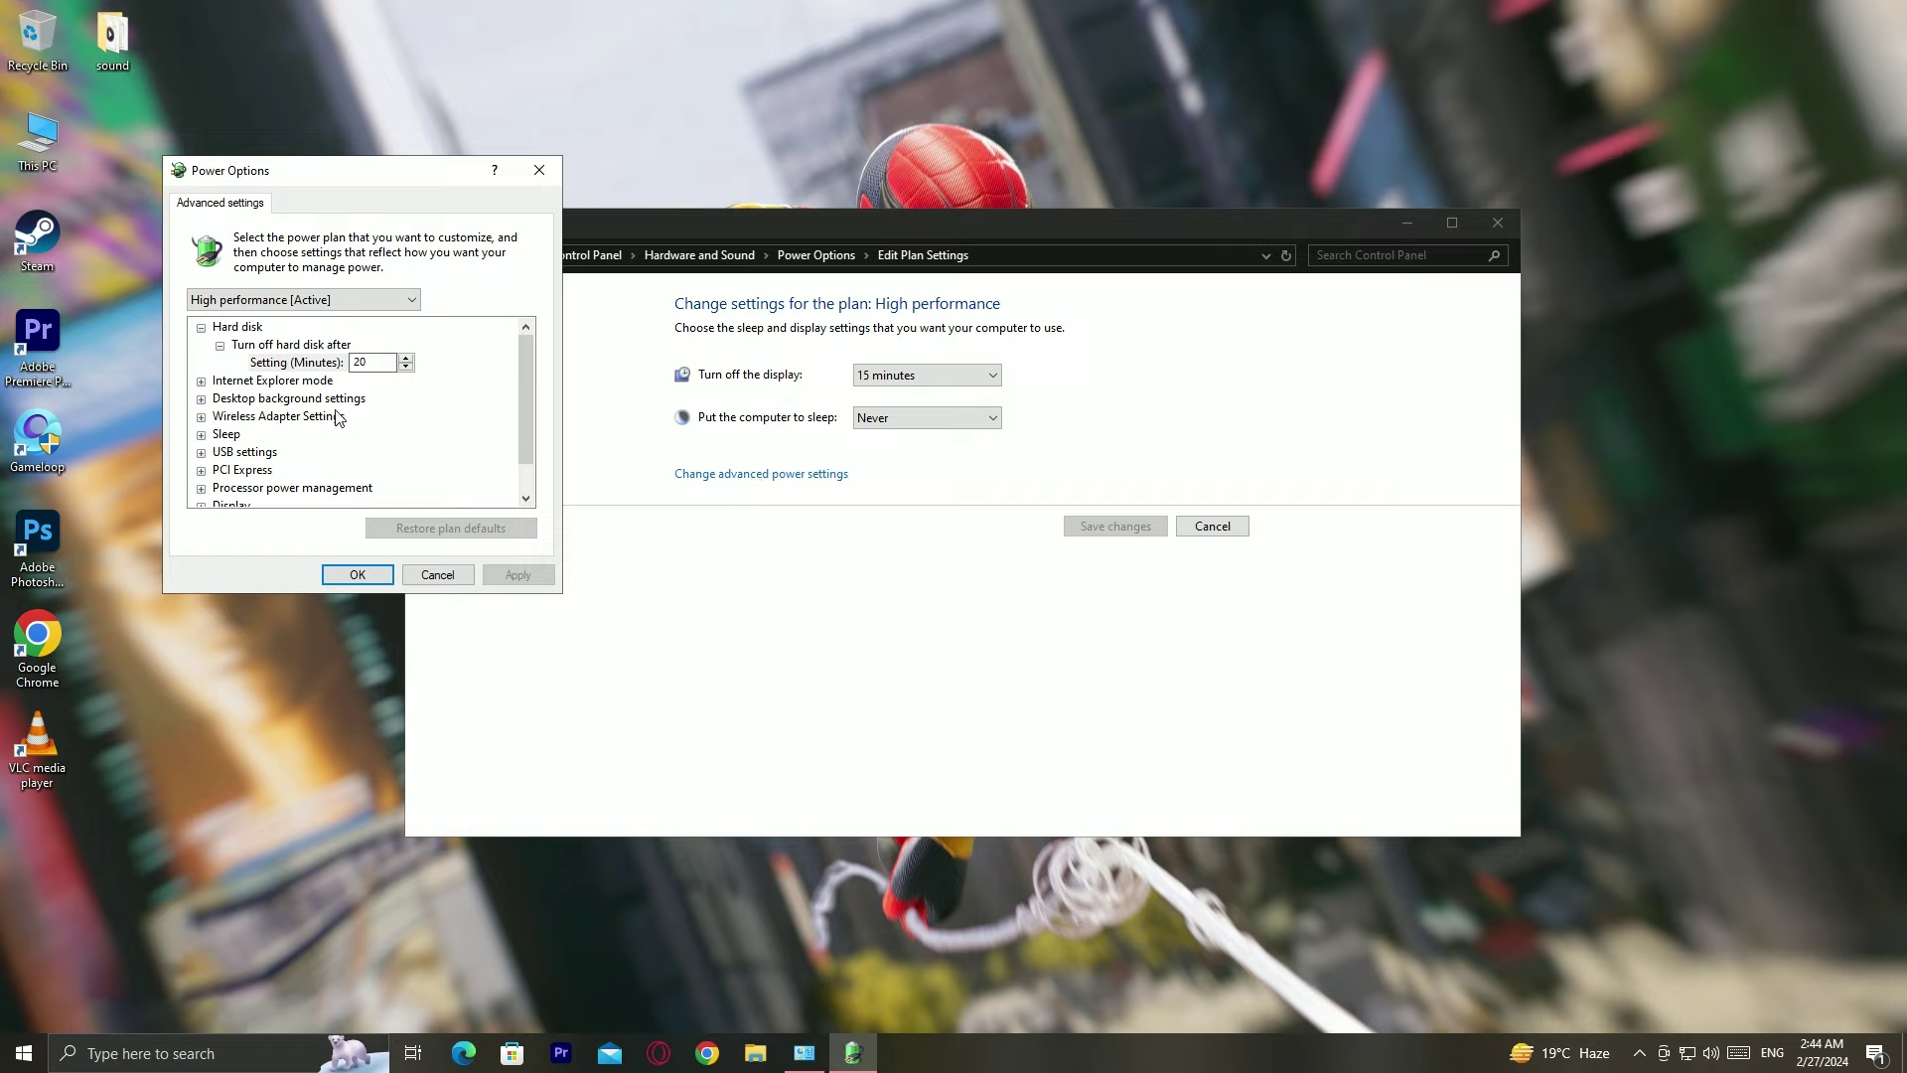
Step: Set the minimum processor state under Processor power management to 99%
left_click_drag(522, 425, 526, 465)
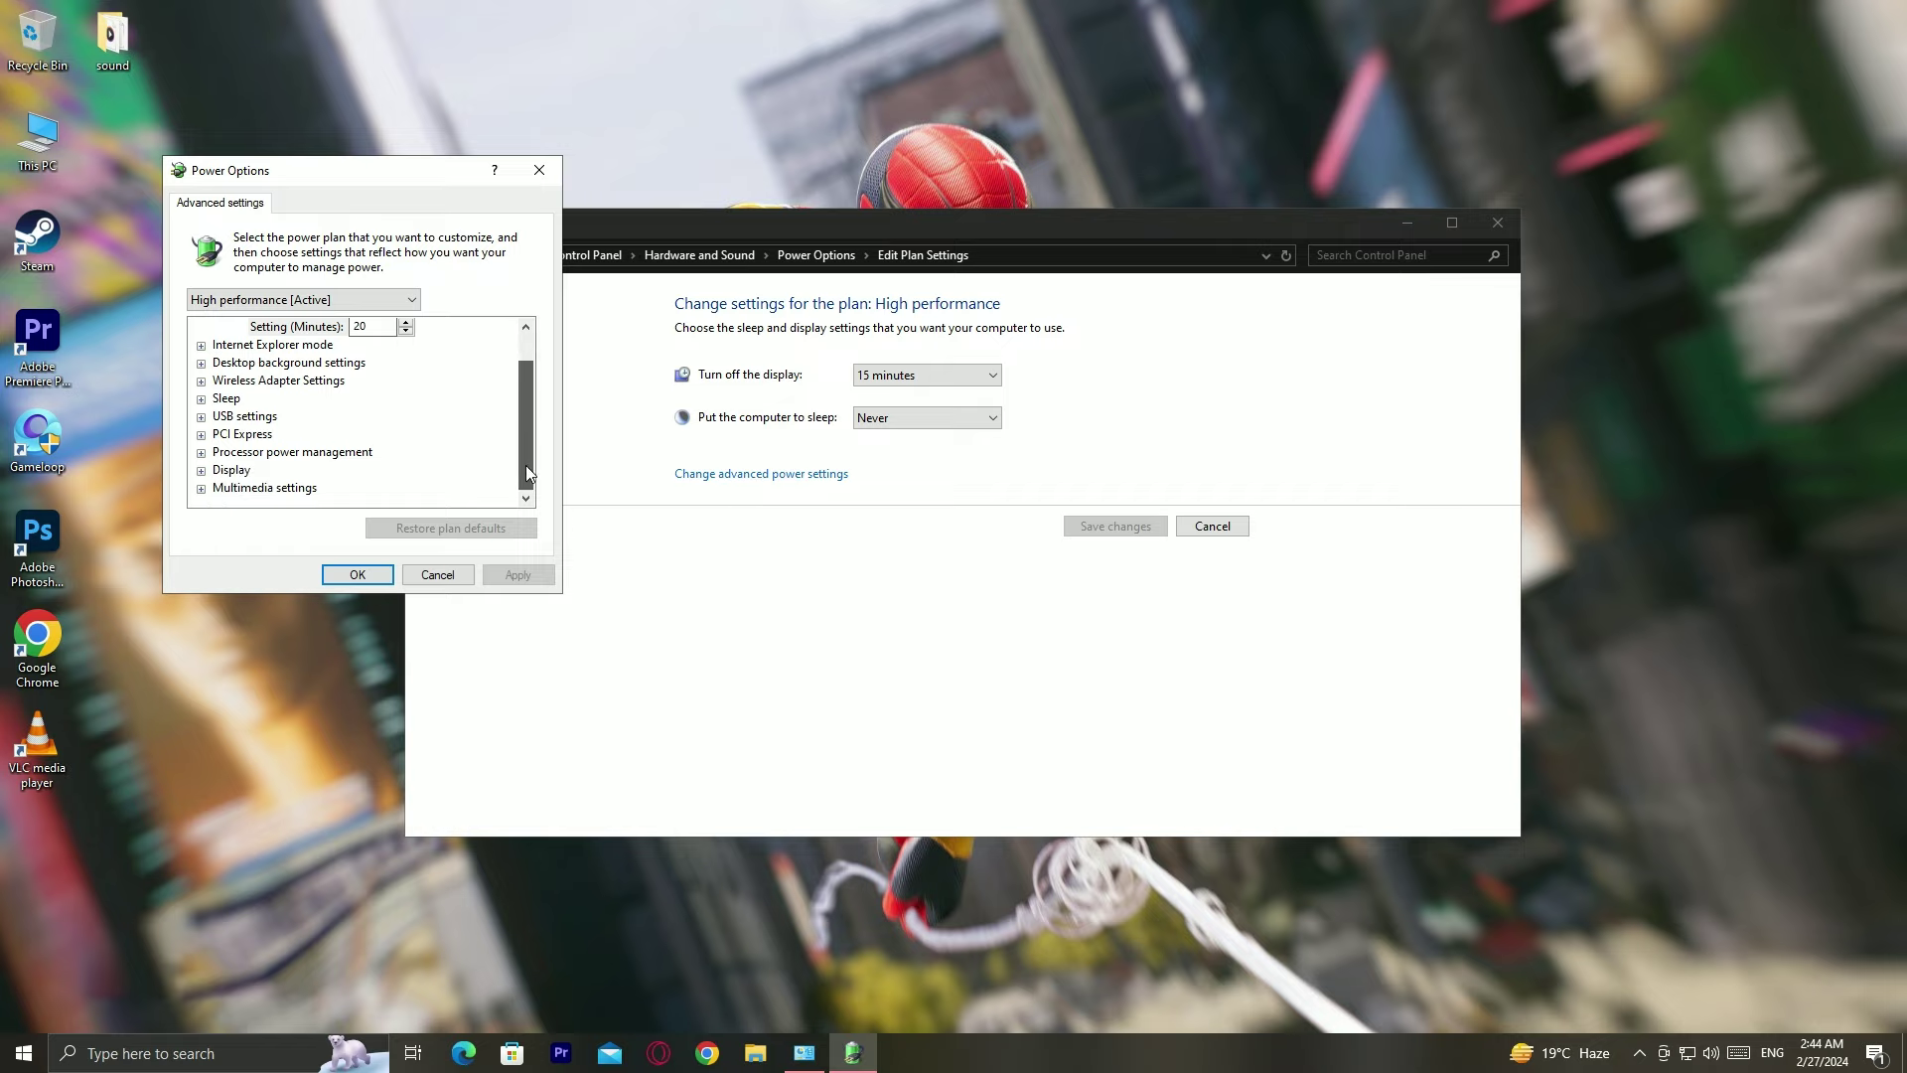
left_click(201, 452)
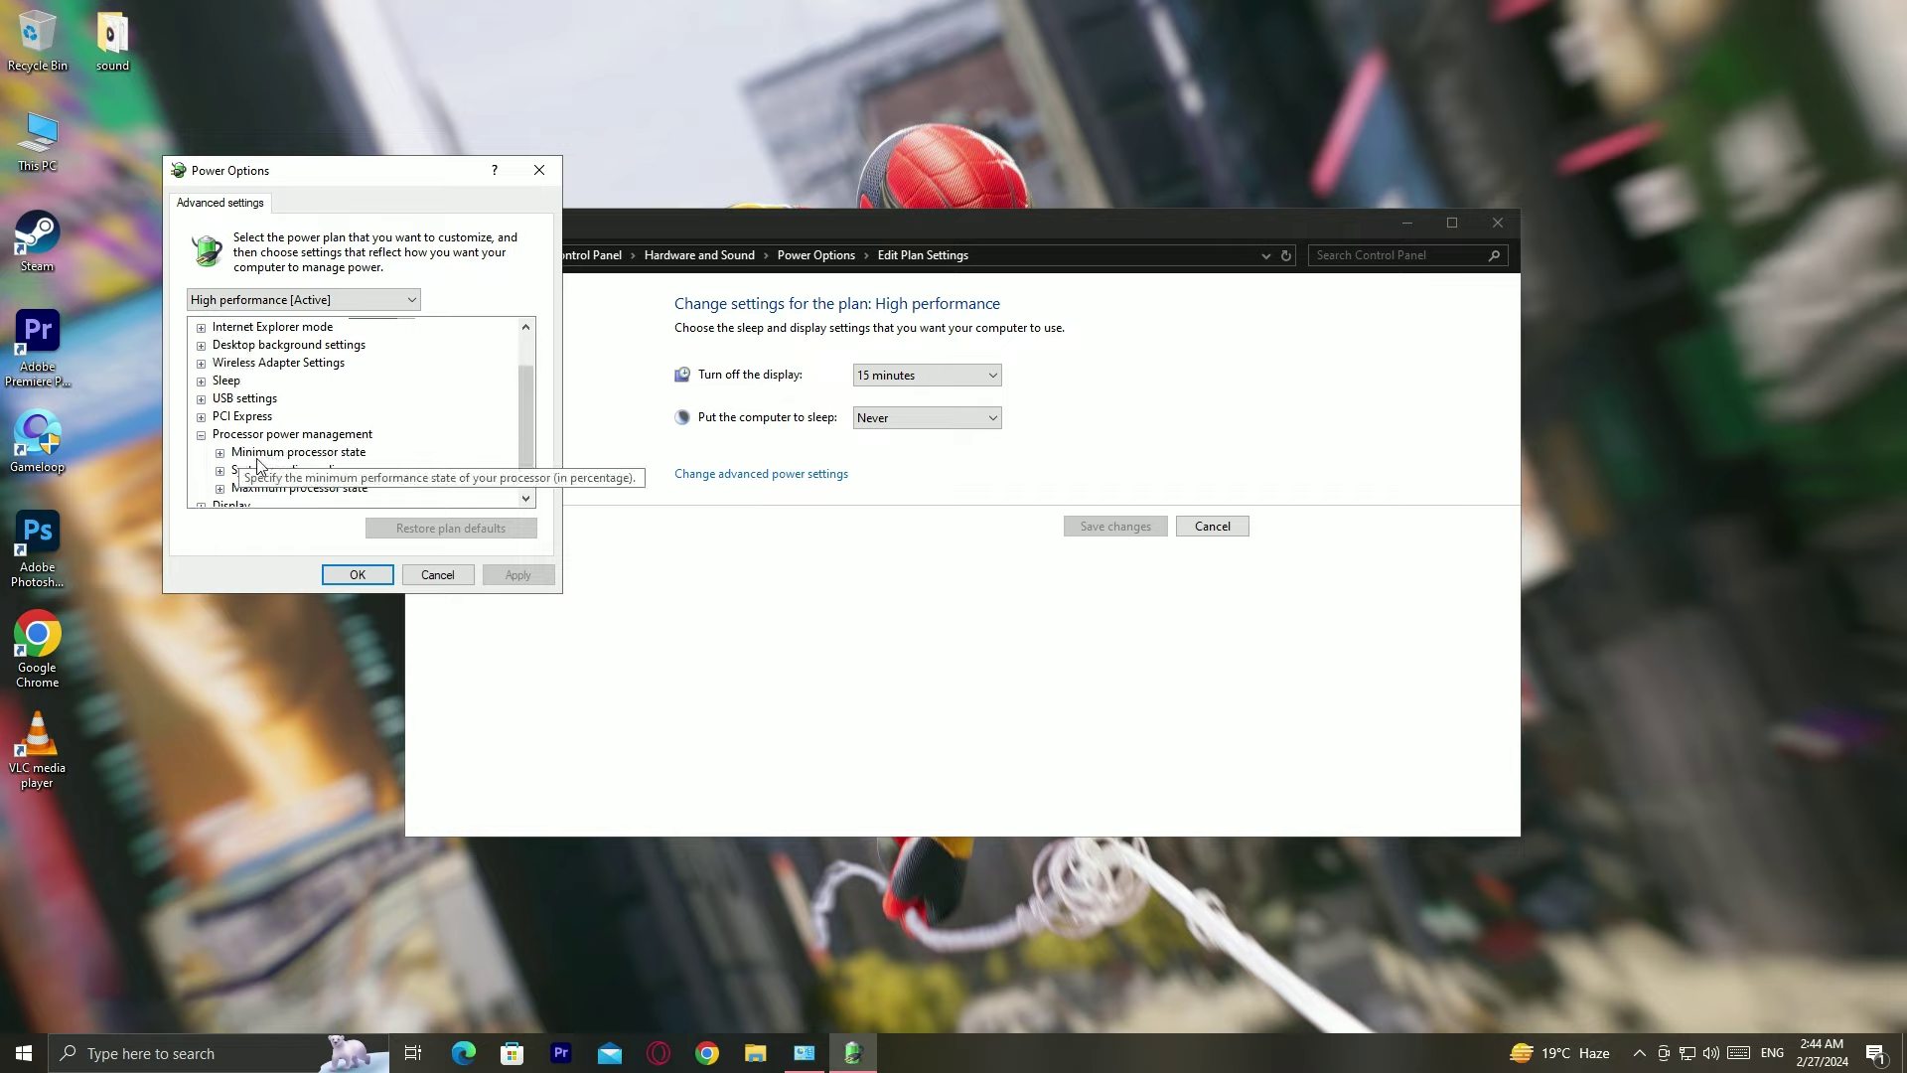
left_click(247, 456)
double_click(234, 457)
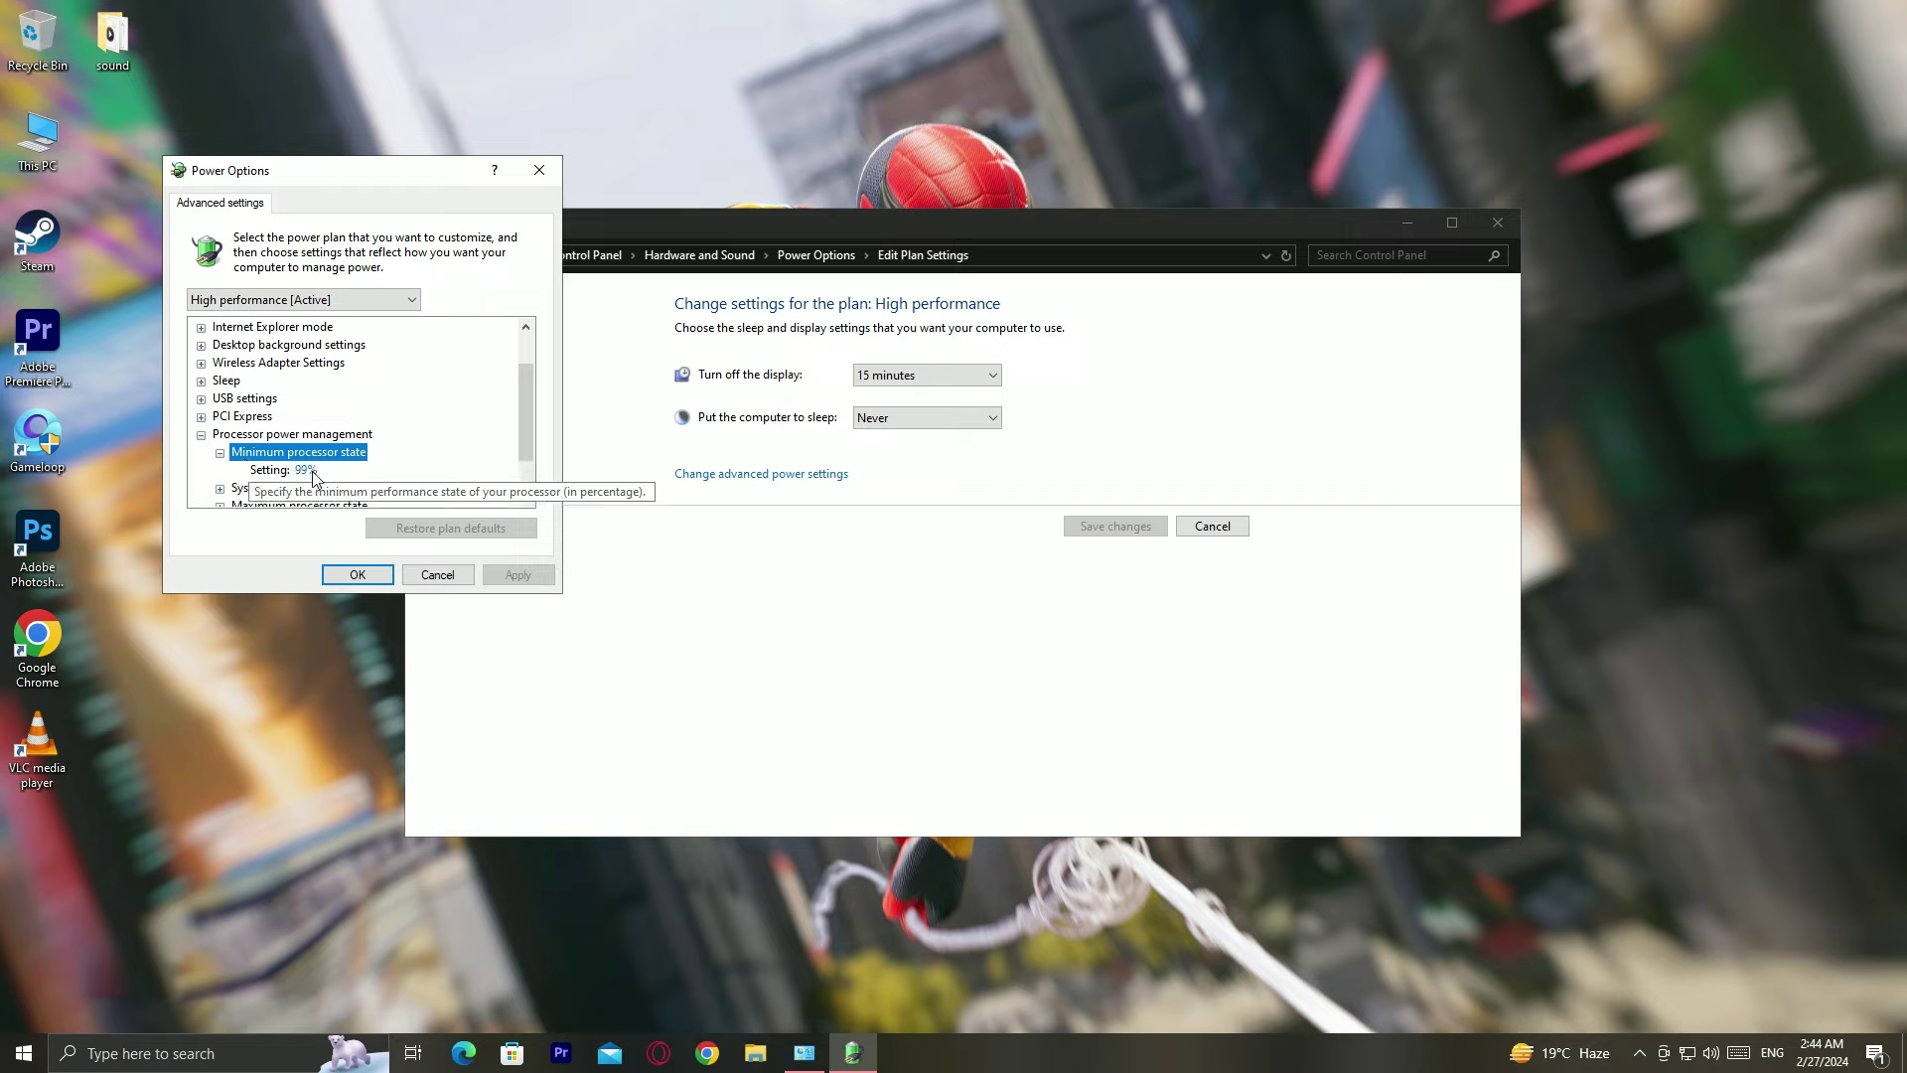
left_click(307, 471)
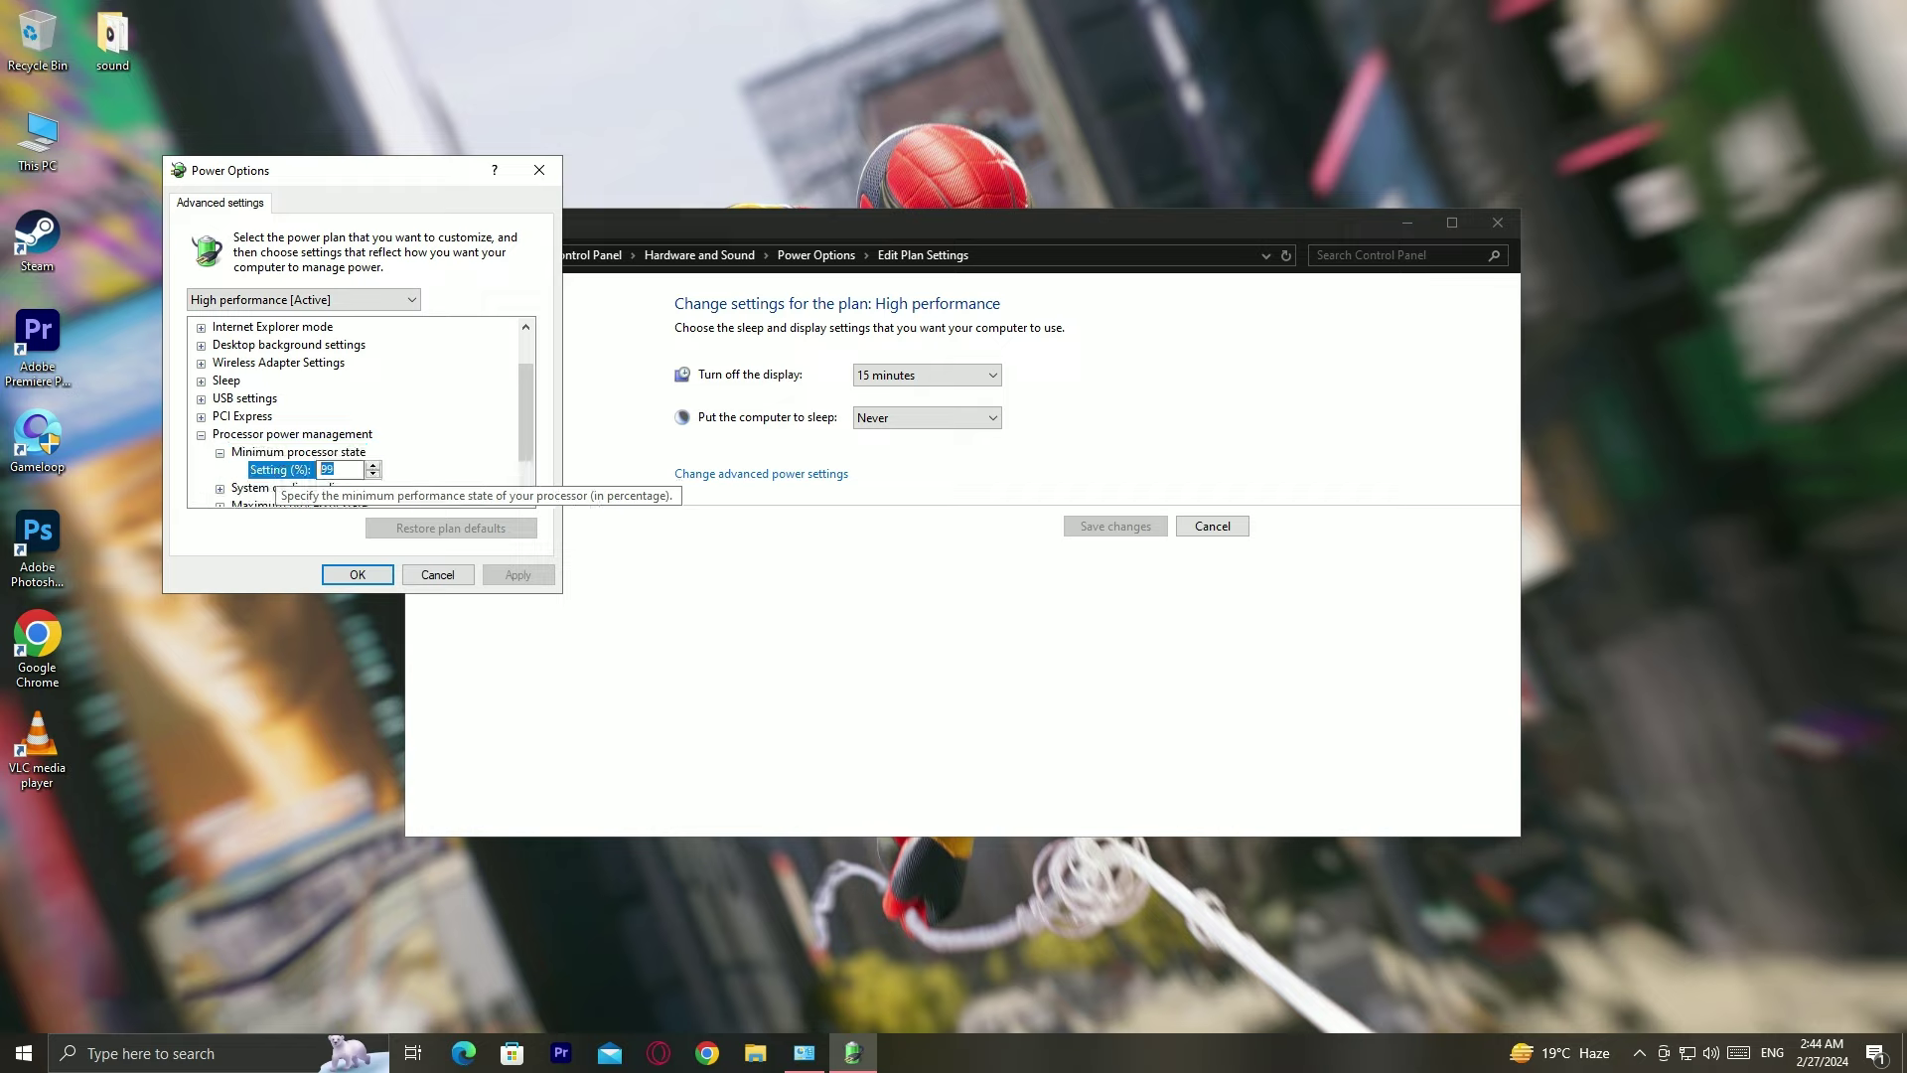
type("99")
Step: Expand the maximum processor state to check it, then apply the advanced power settings and close the power options
left_click_drag(526, 442, 522, 463)
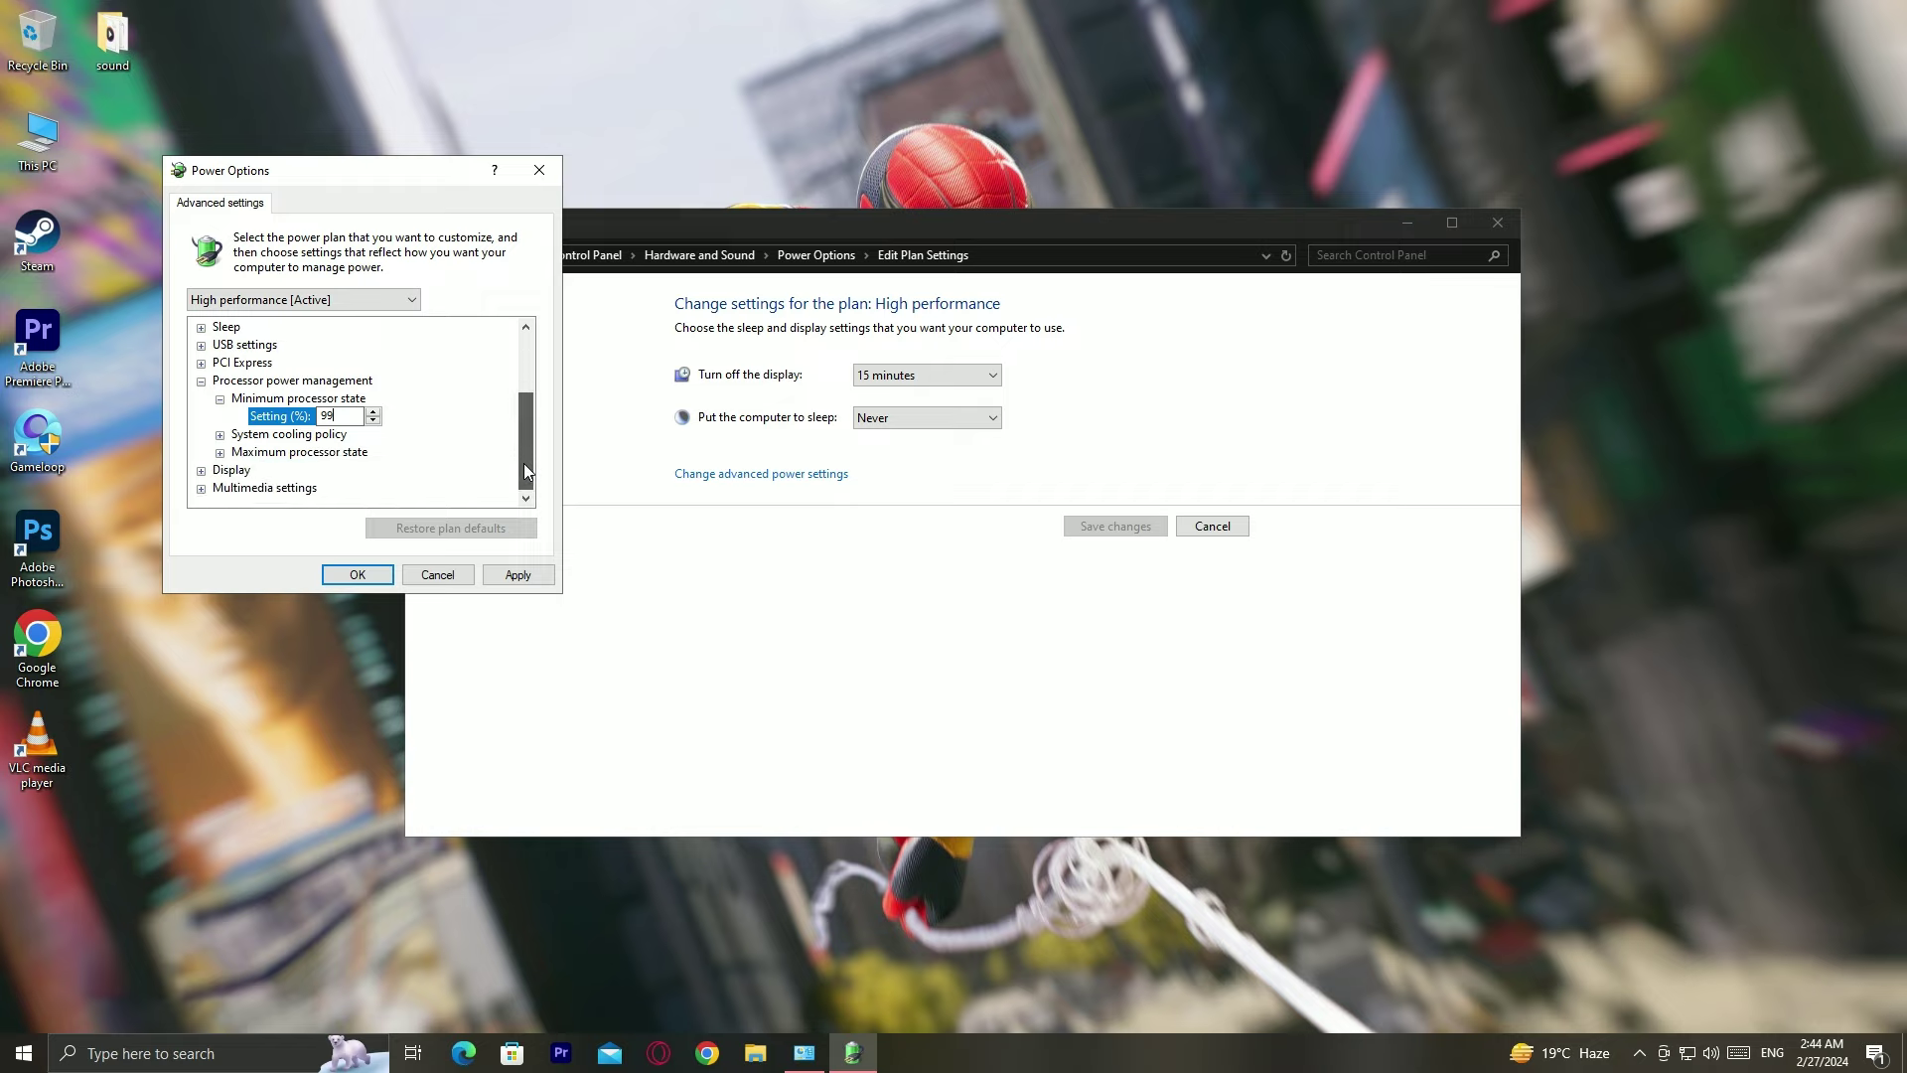
double_click(338, 453)
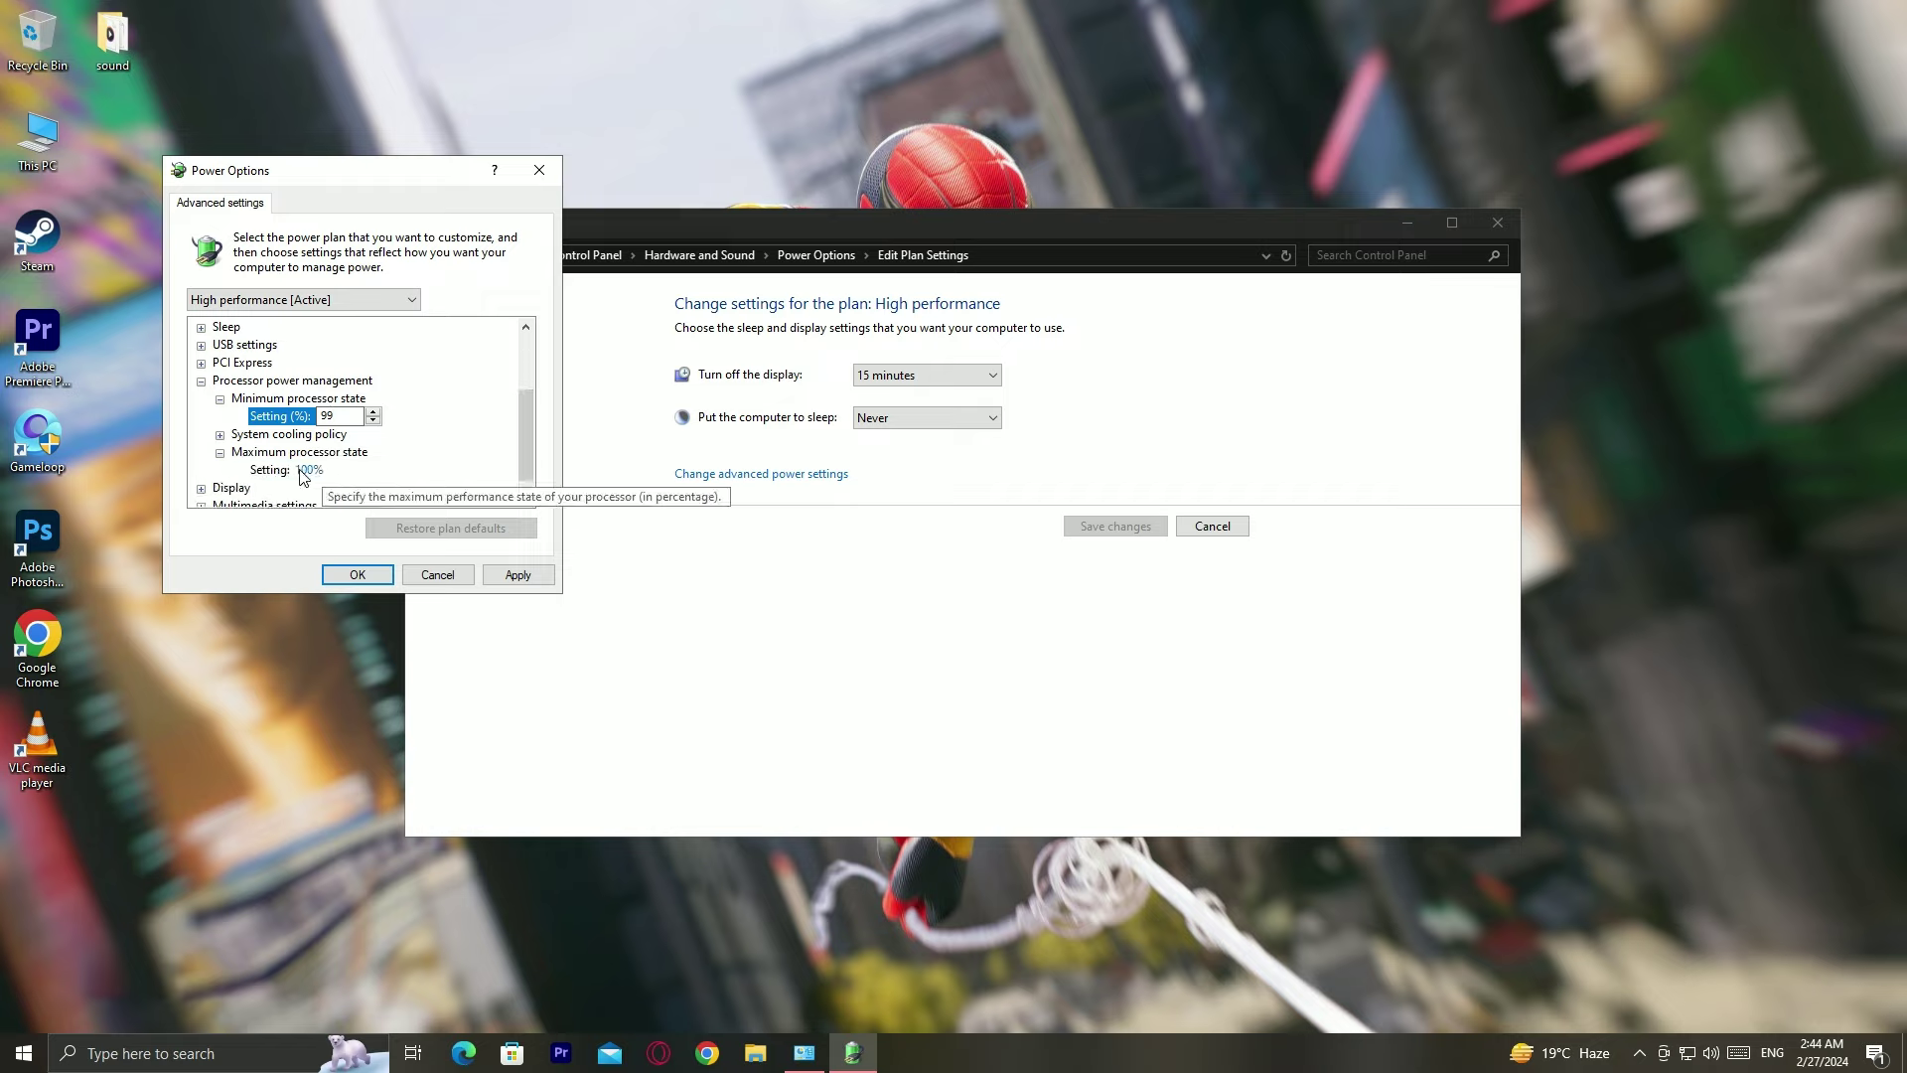
left_click(511, 575)
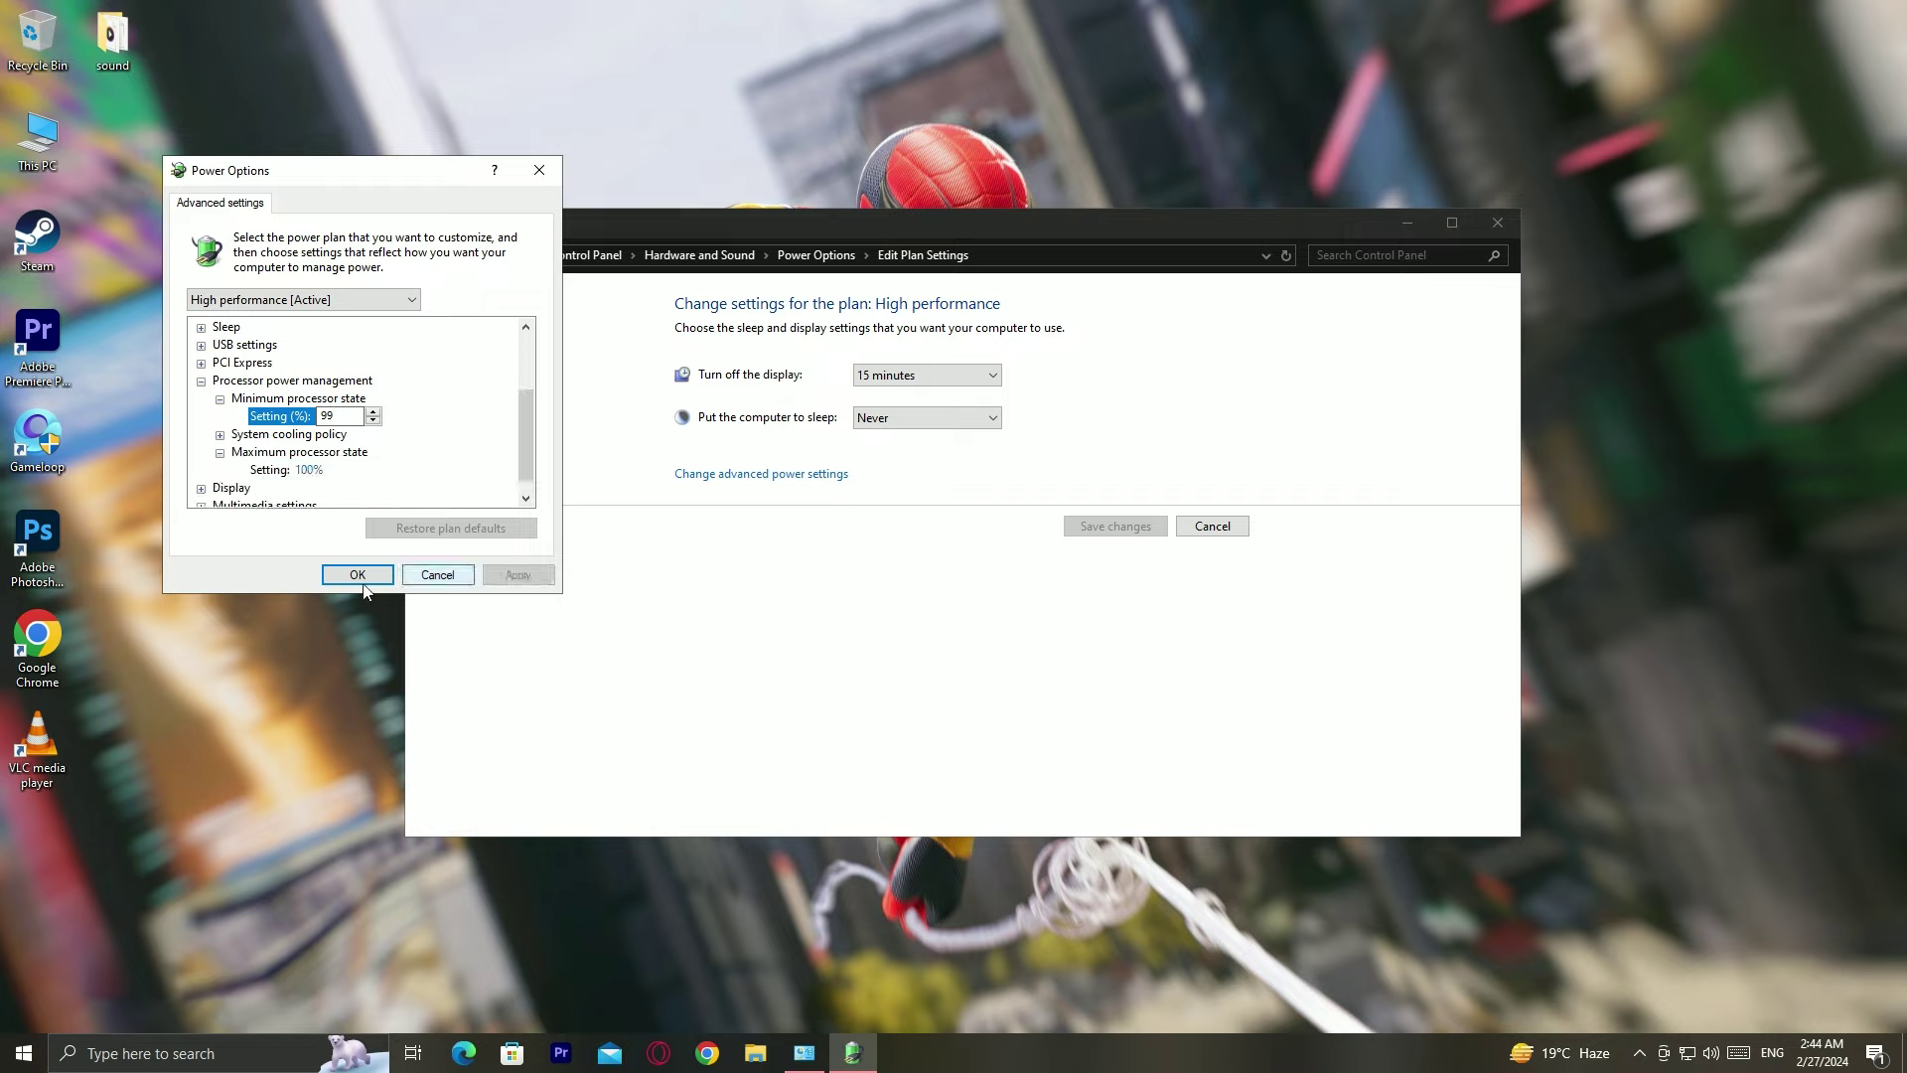
left_click(359, 576)
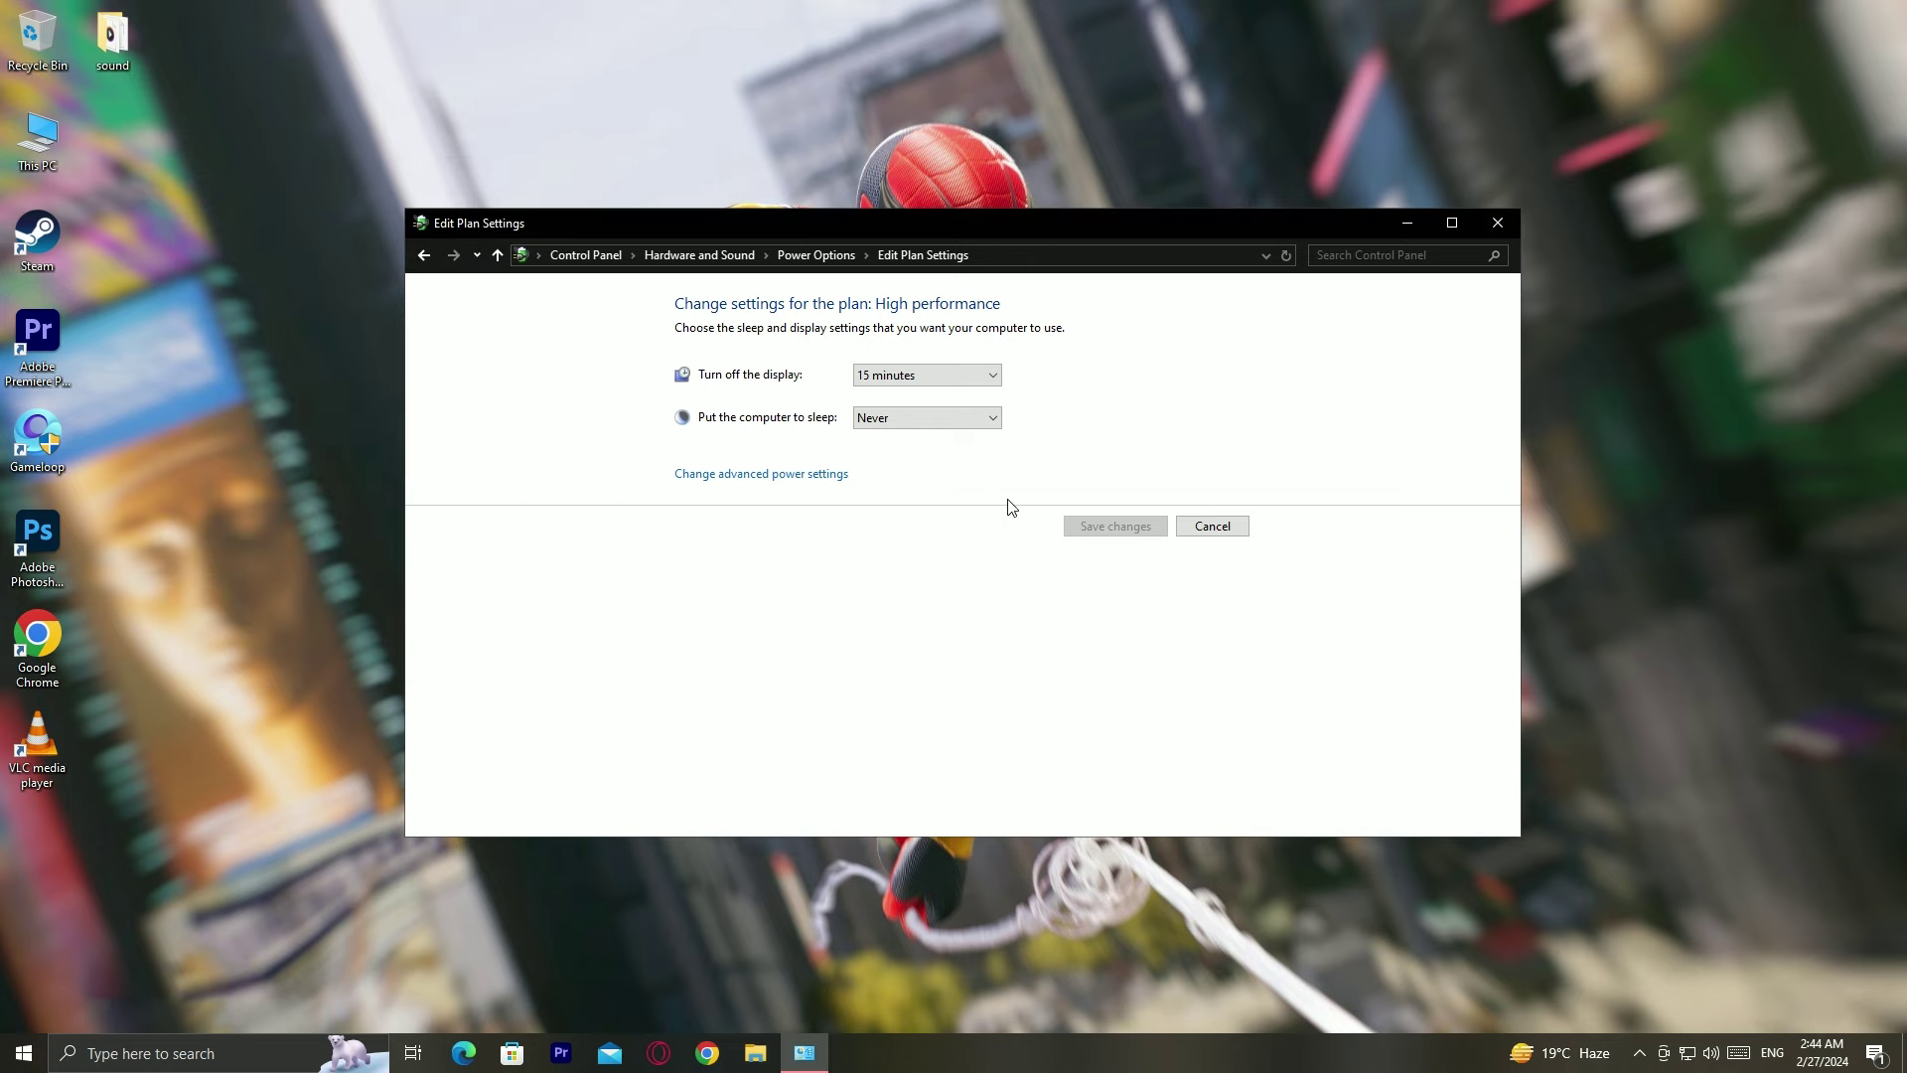
left_click(1497, 222)
Step: Search for "gamem" to open the Game Mode settings and turn Game Mode on
key("super")
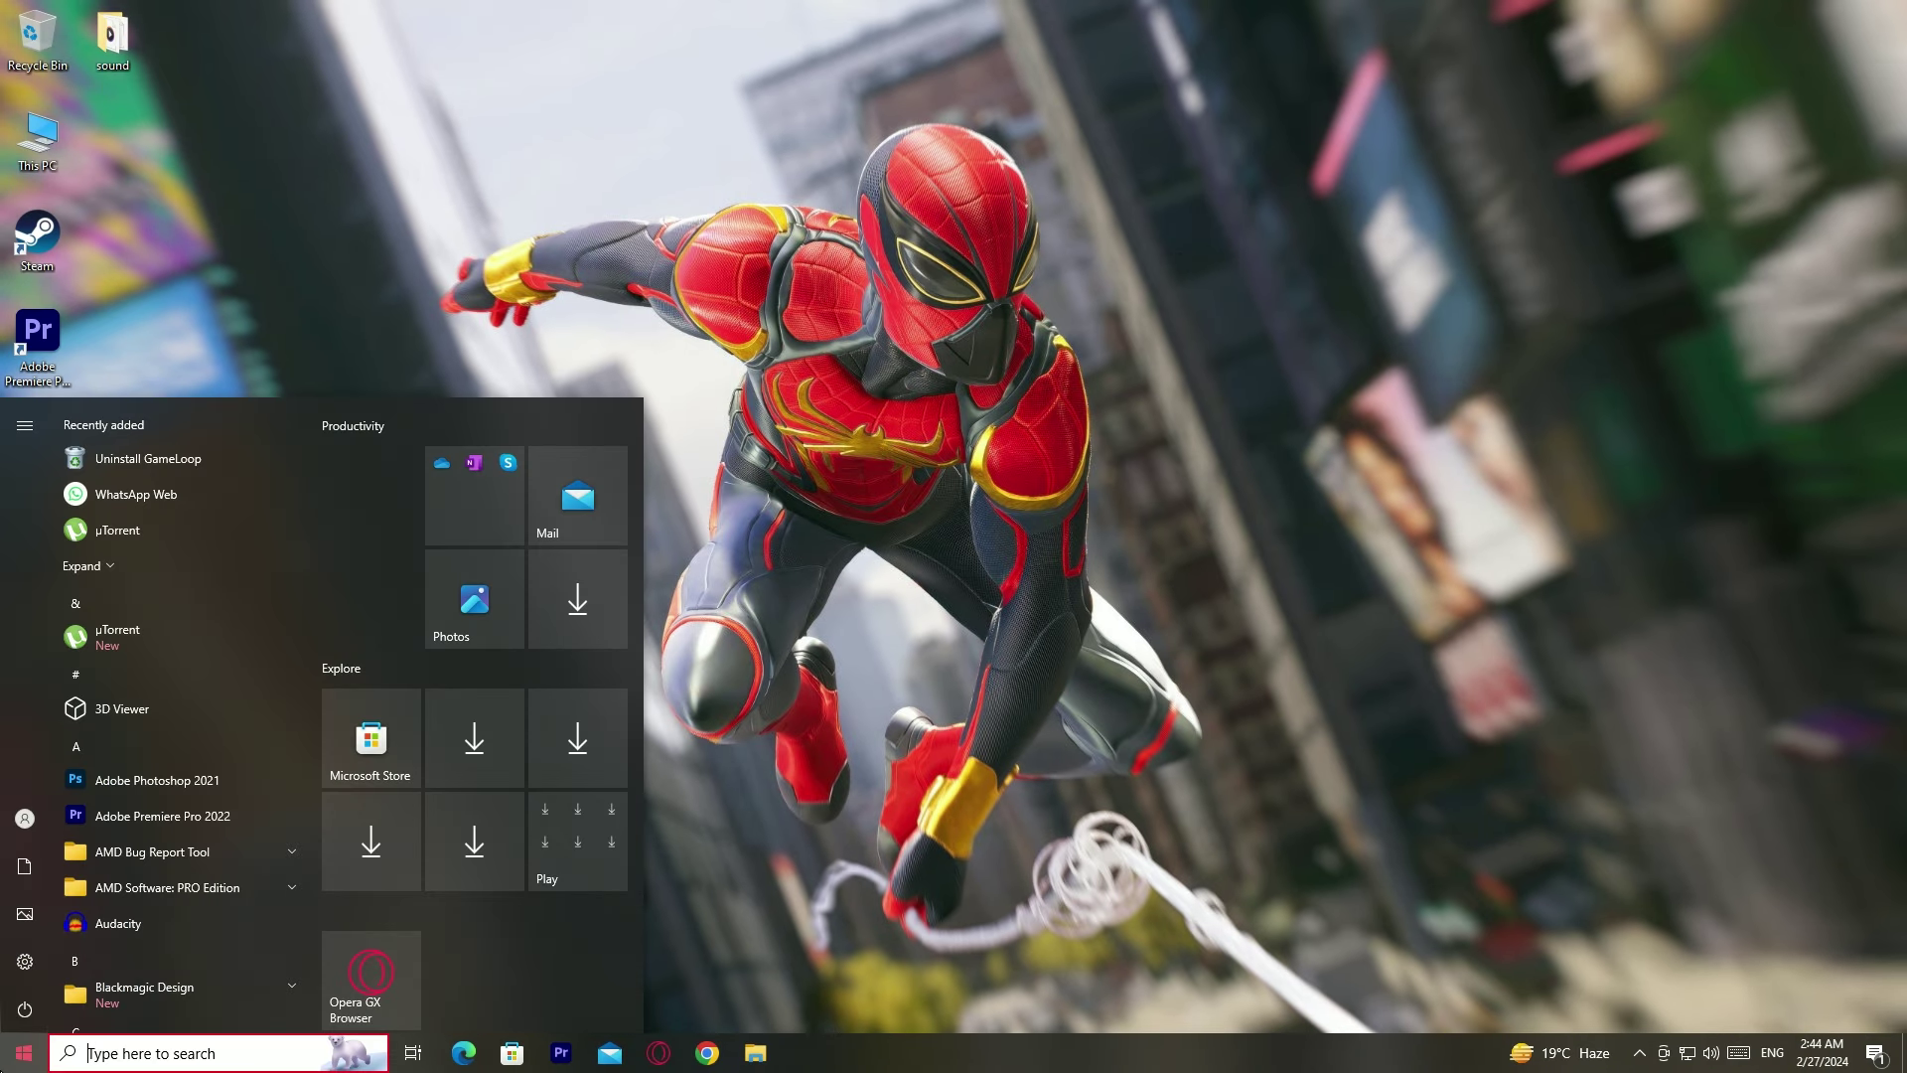
type("gamem")
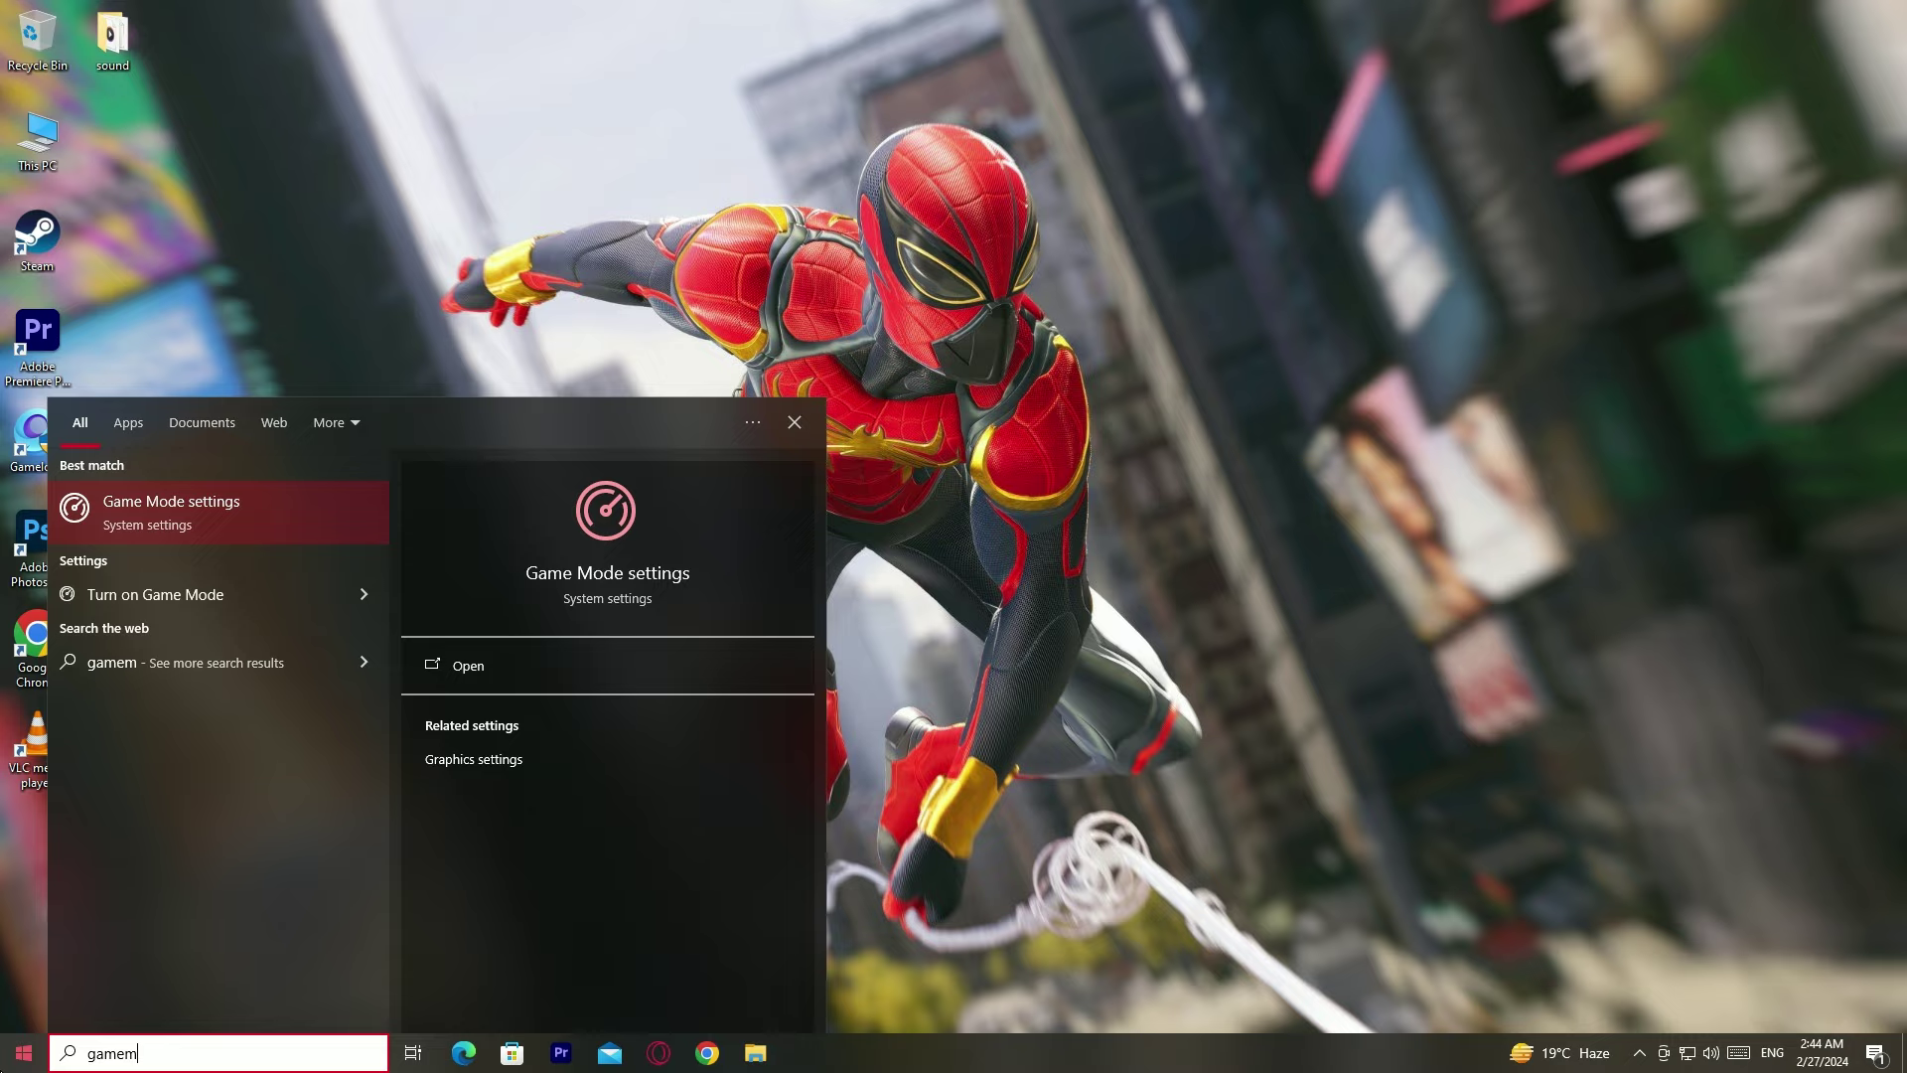
left_click(151, 523)
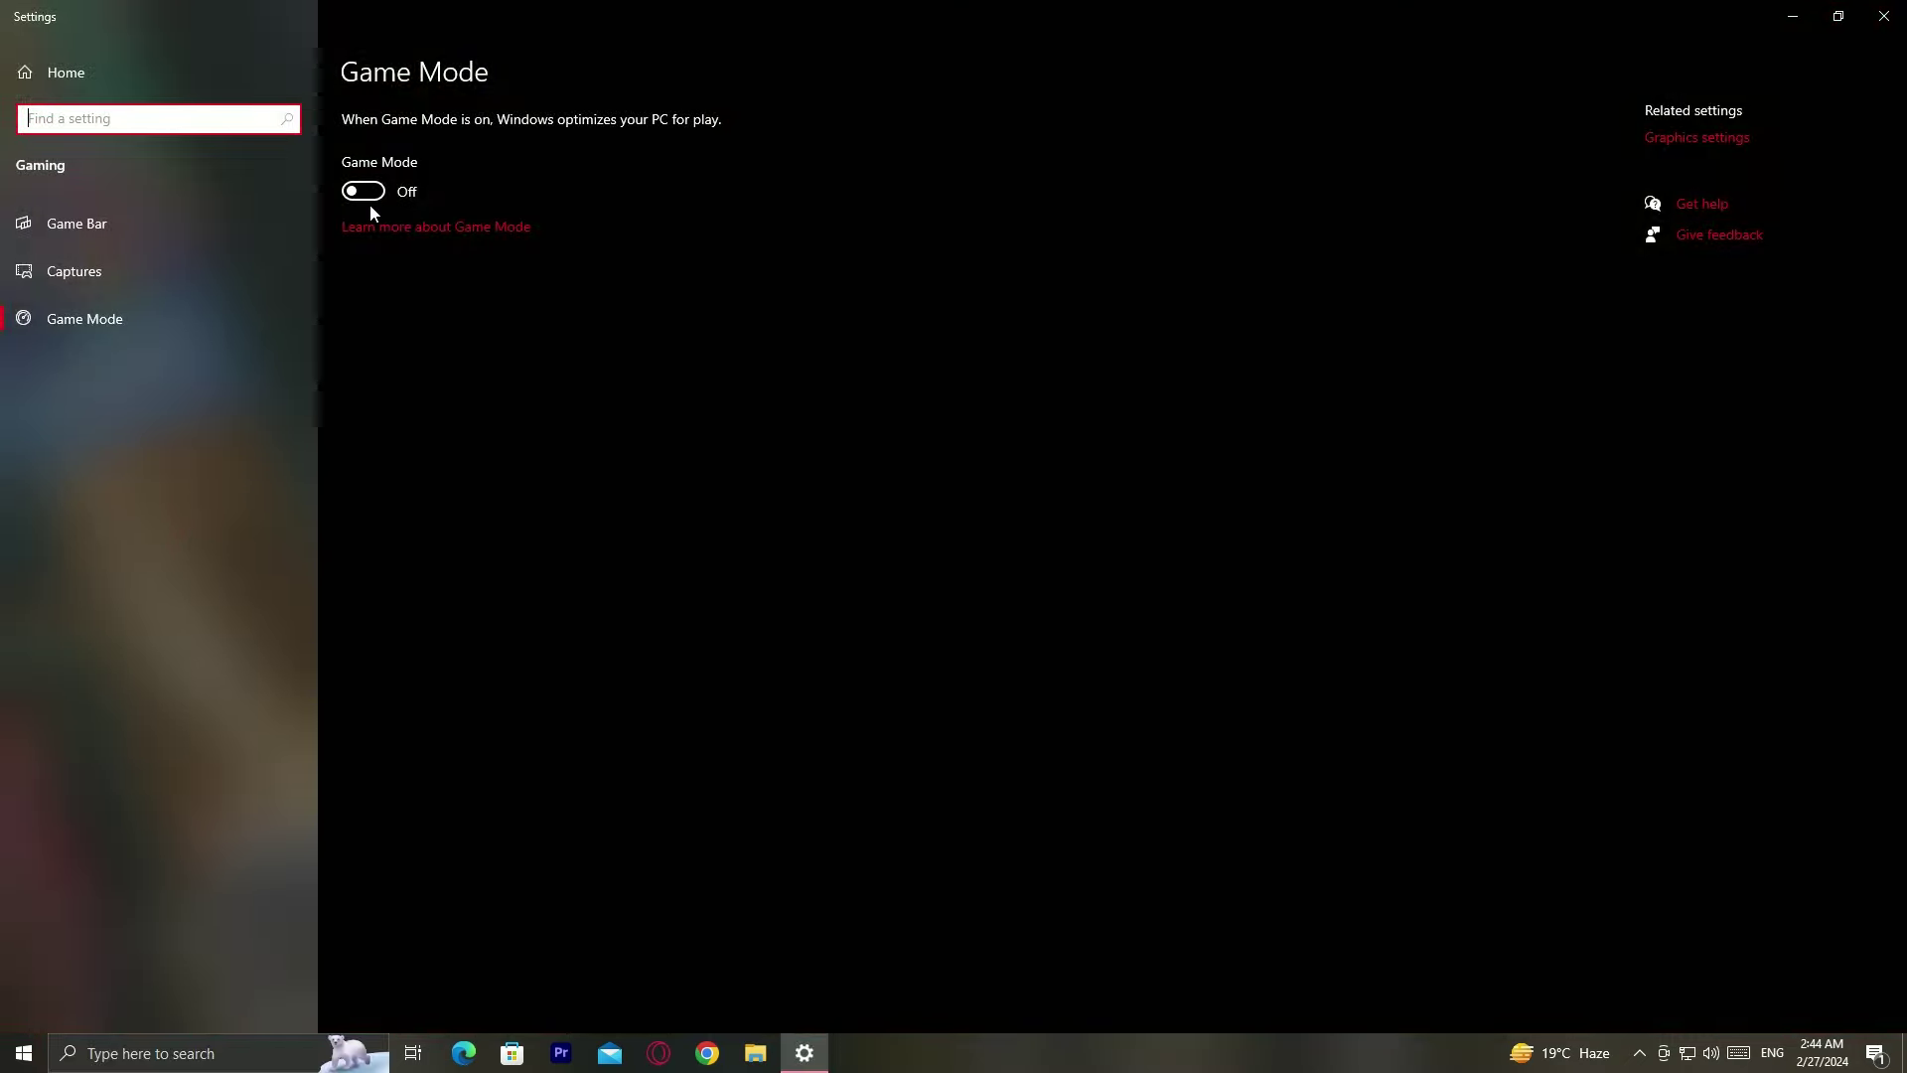
left_click(357, 193)
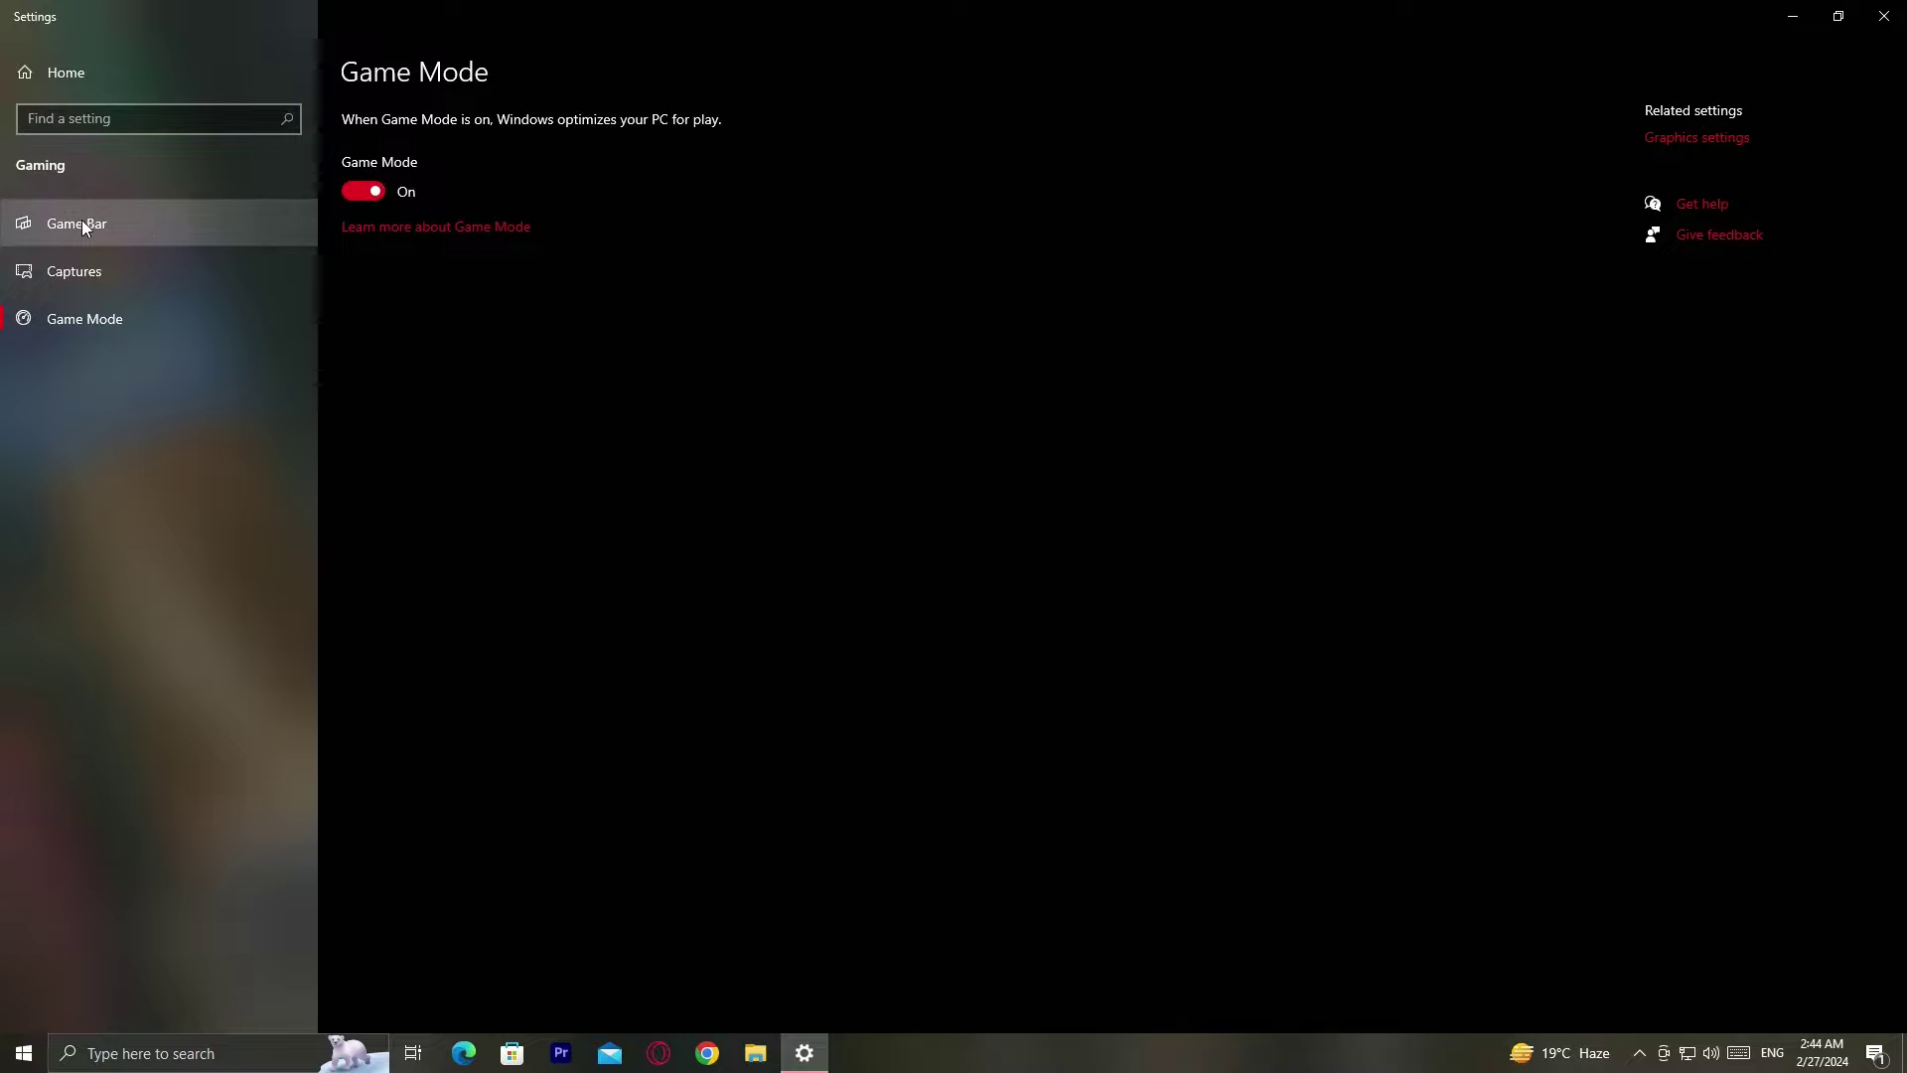
Step: Turn off Game Bar in the gaming settings and close the Settings window
left_click(105, 235)
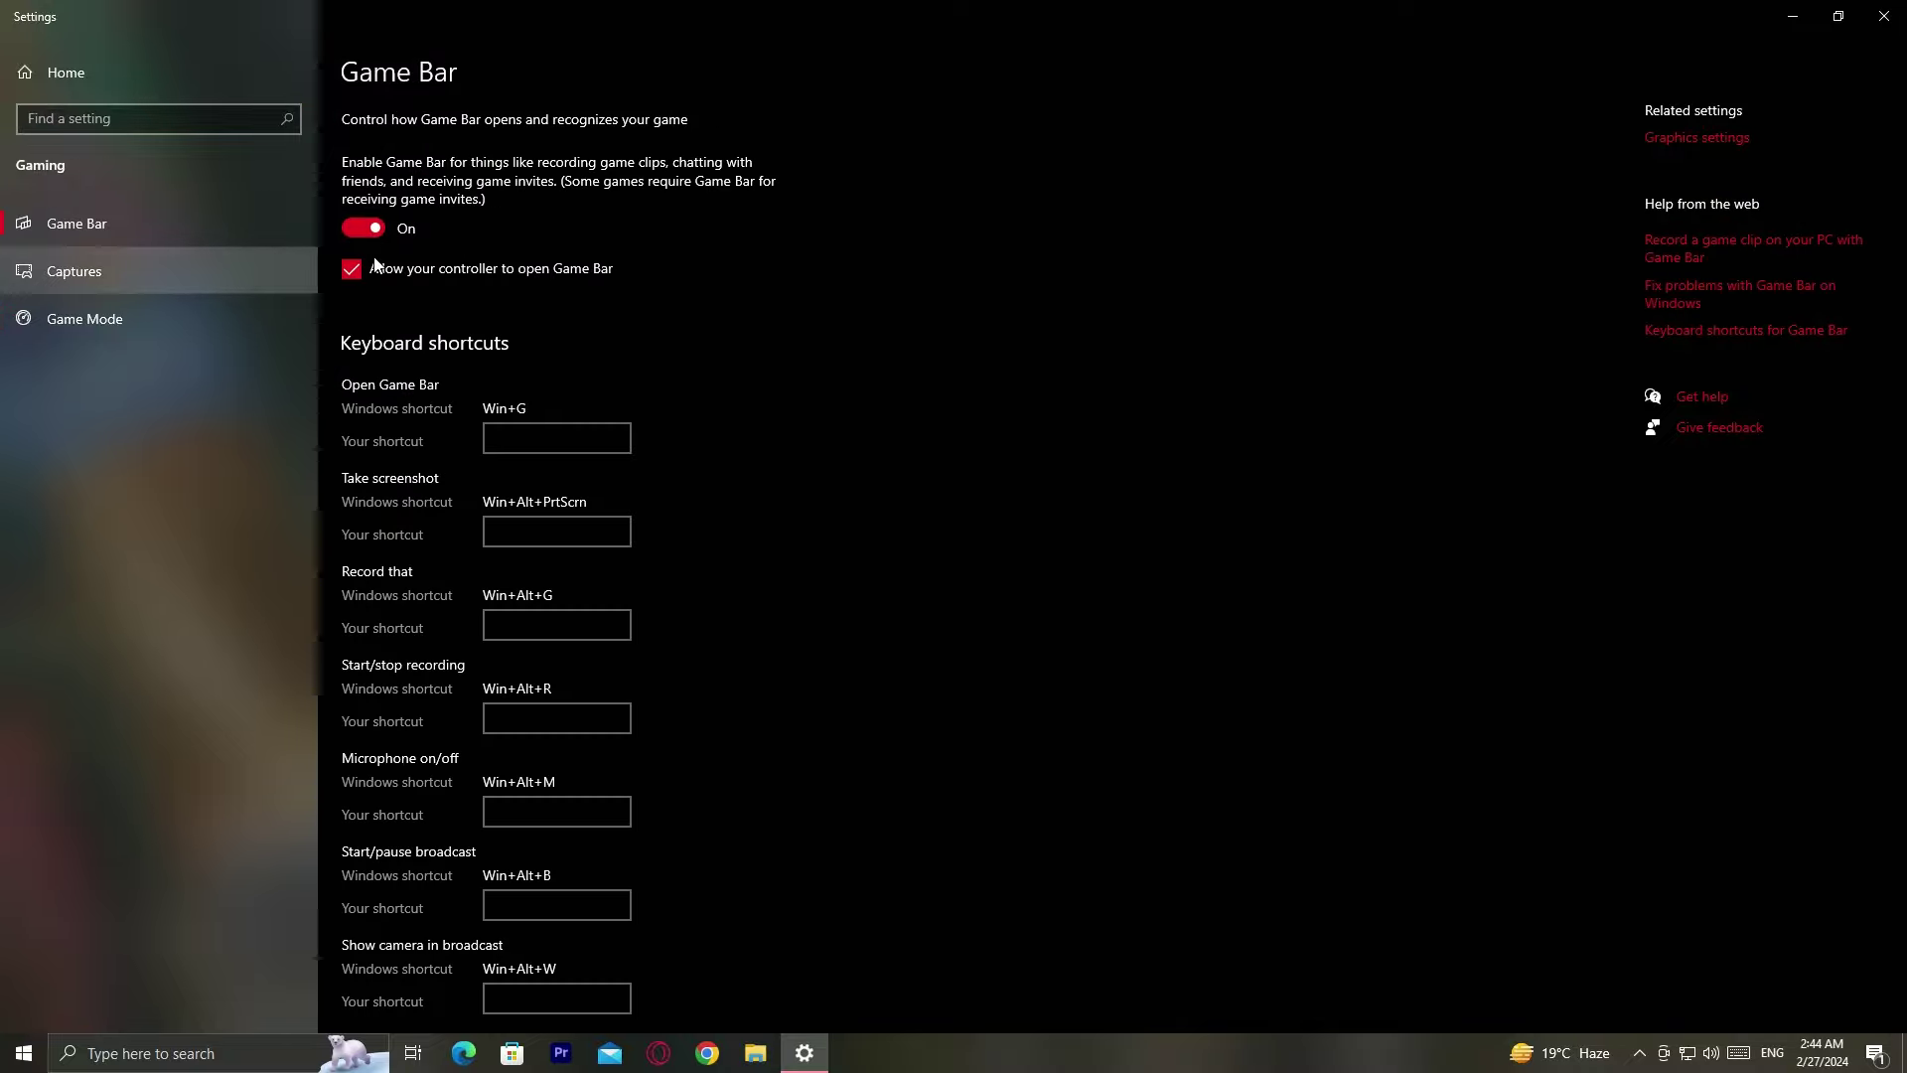
left_click(359, 230)
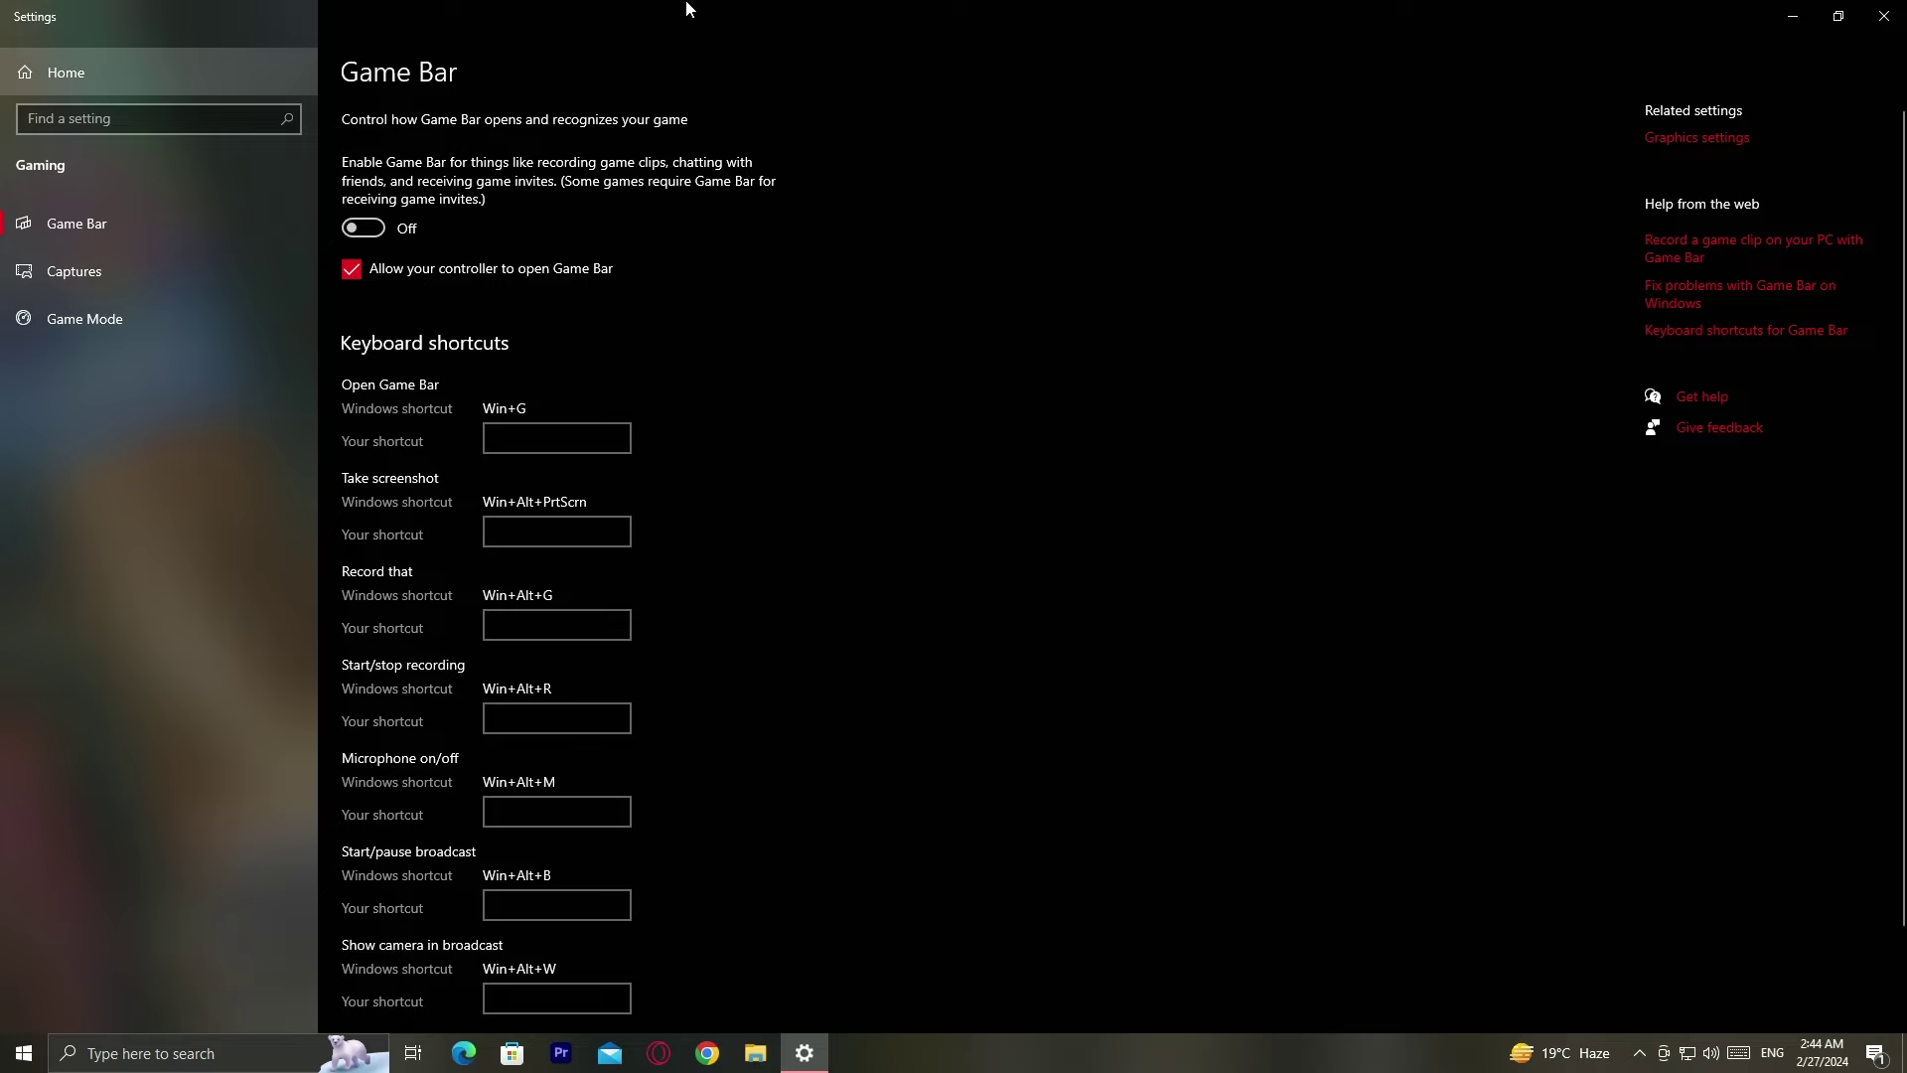
left_click(1895, 15)
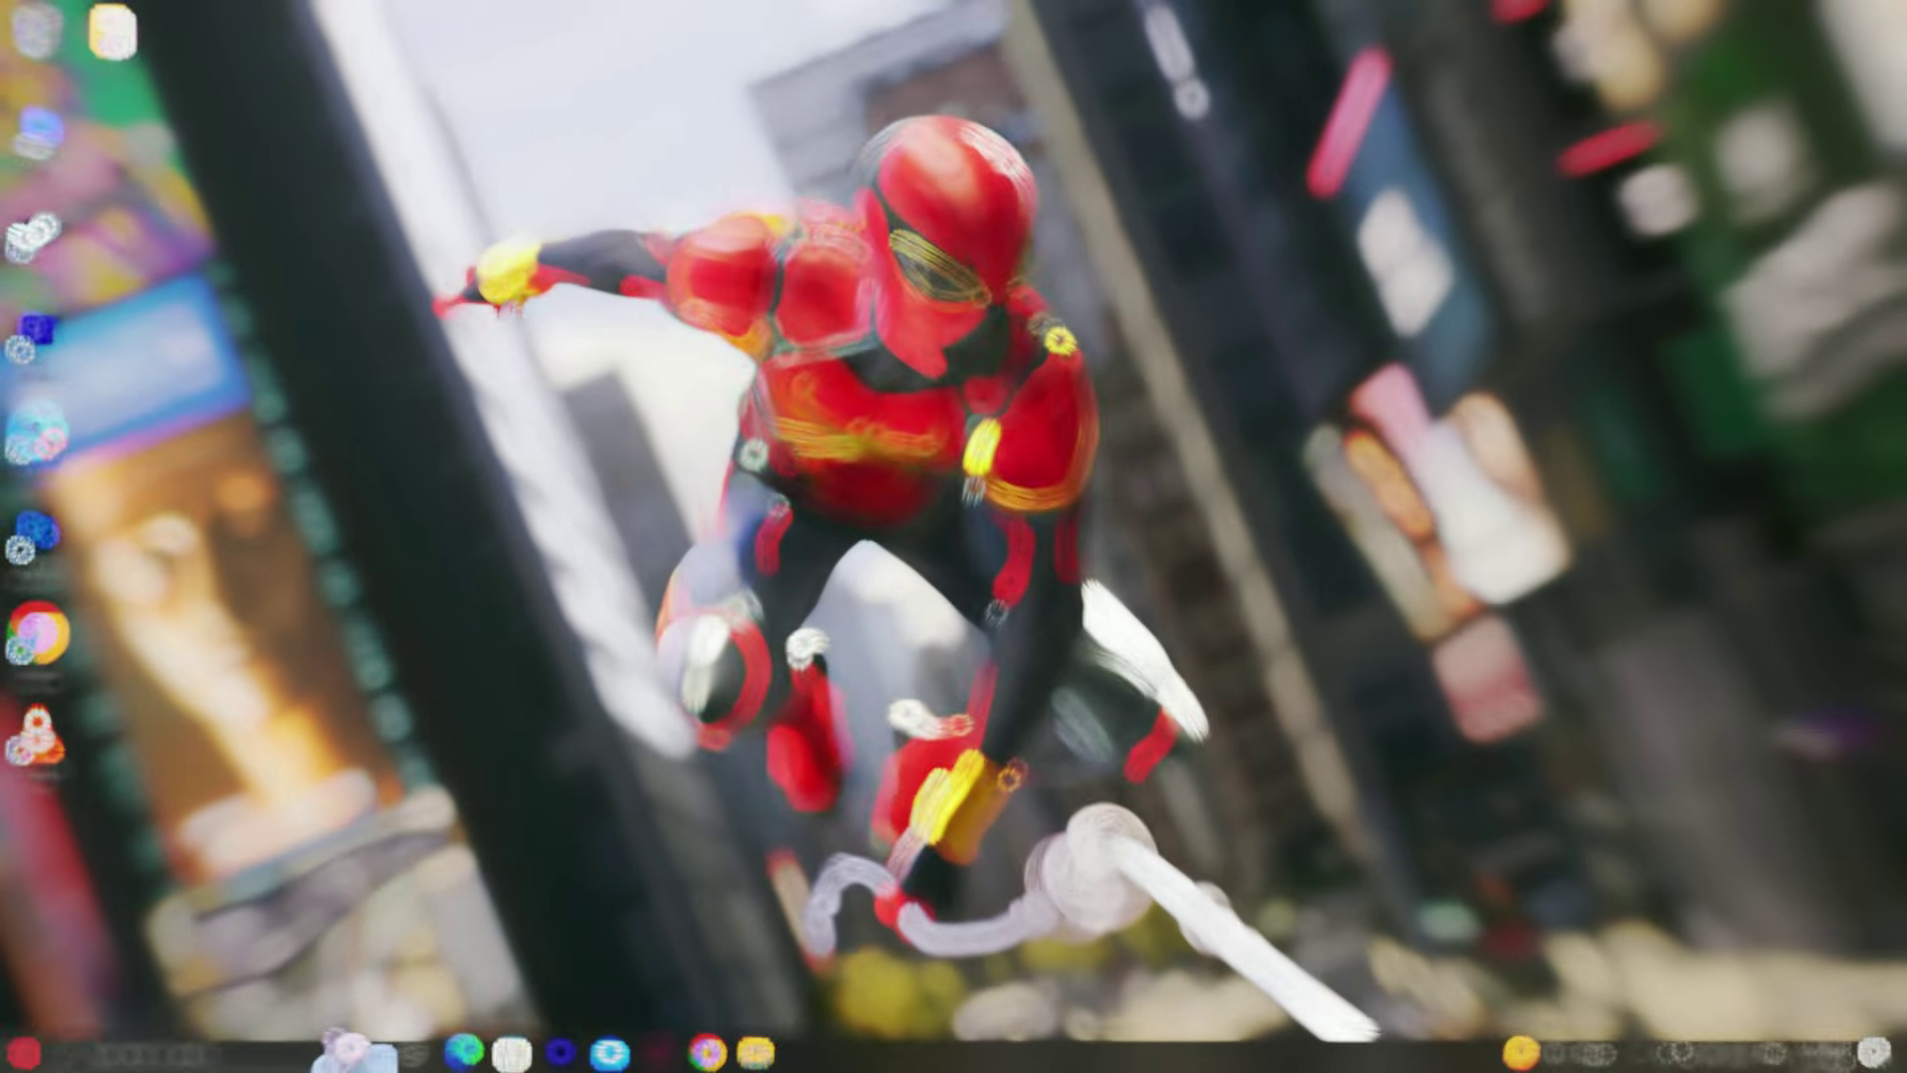
Step: Search for "MS CON" and open System Configuration
left_click(5, 1053)
type("M")
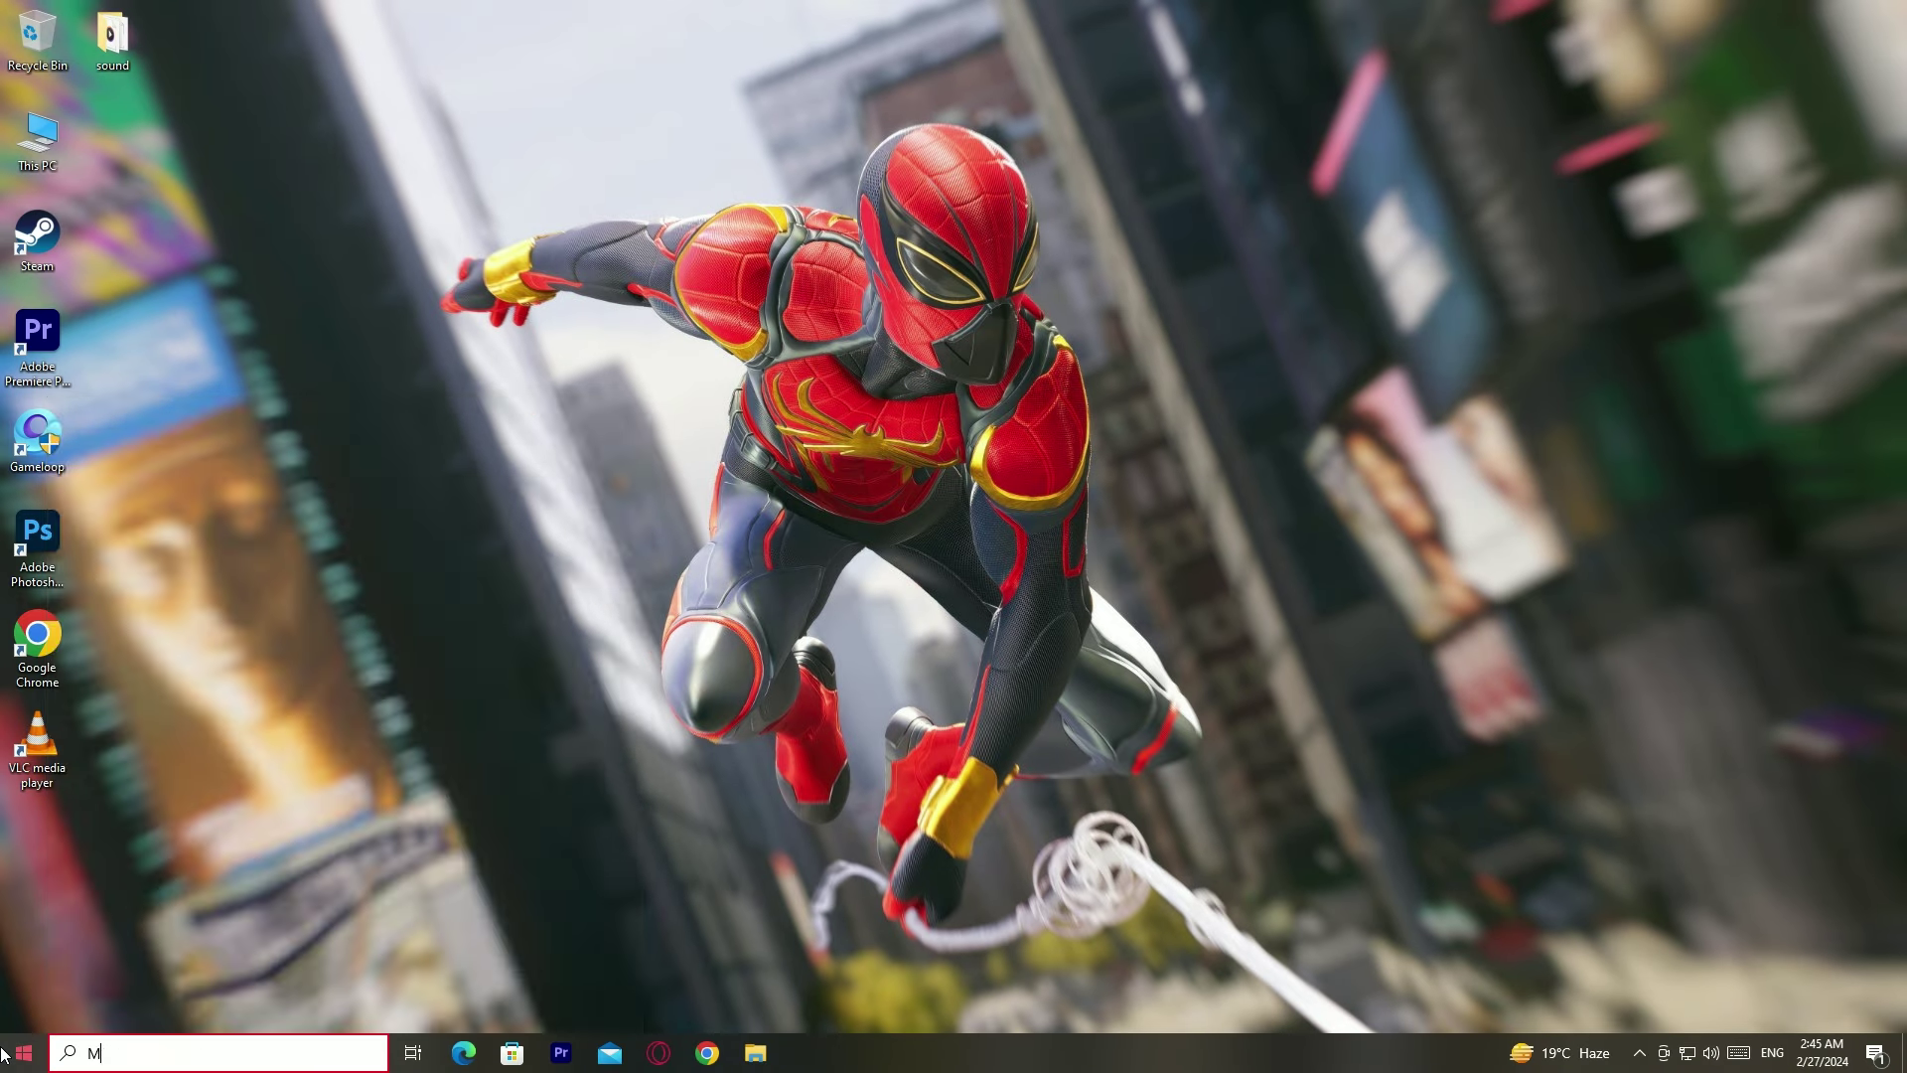
type("S C")
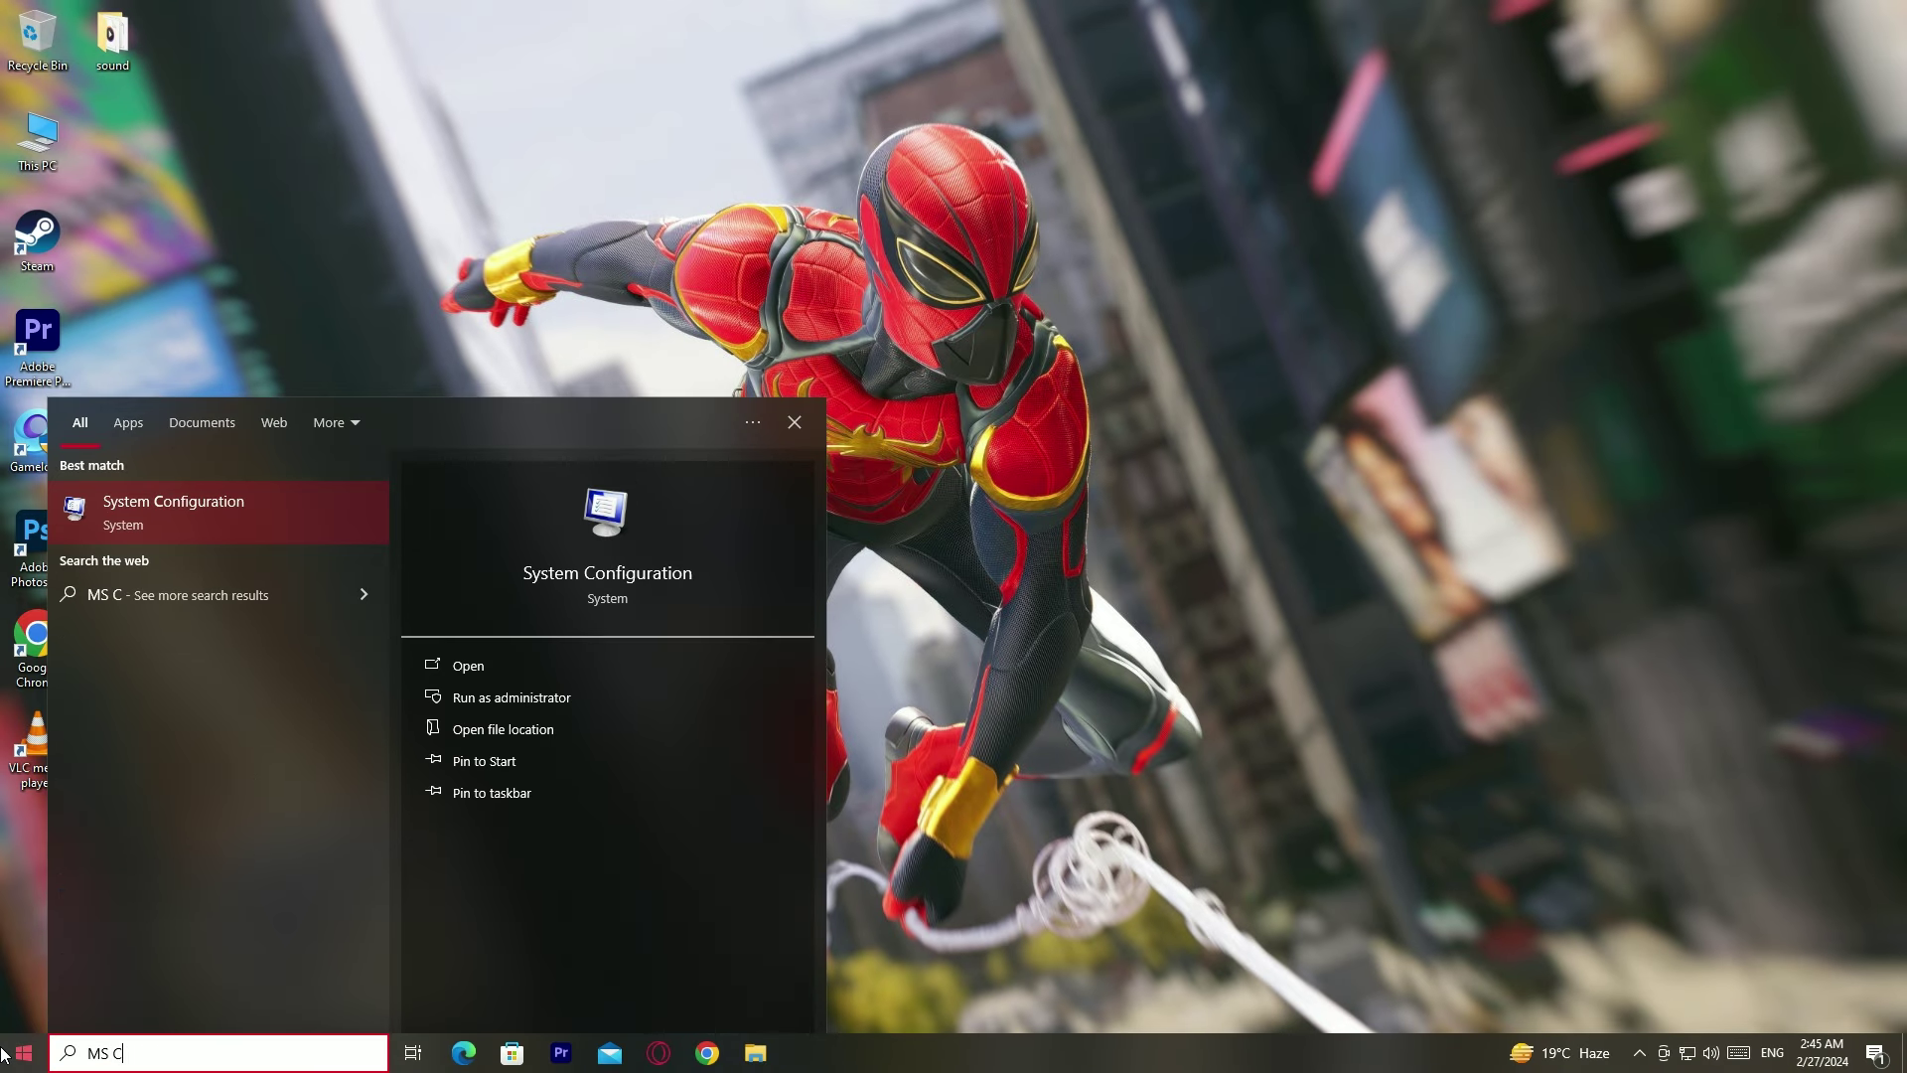
type("ON")
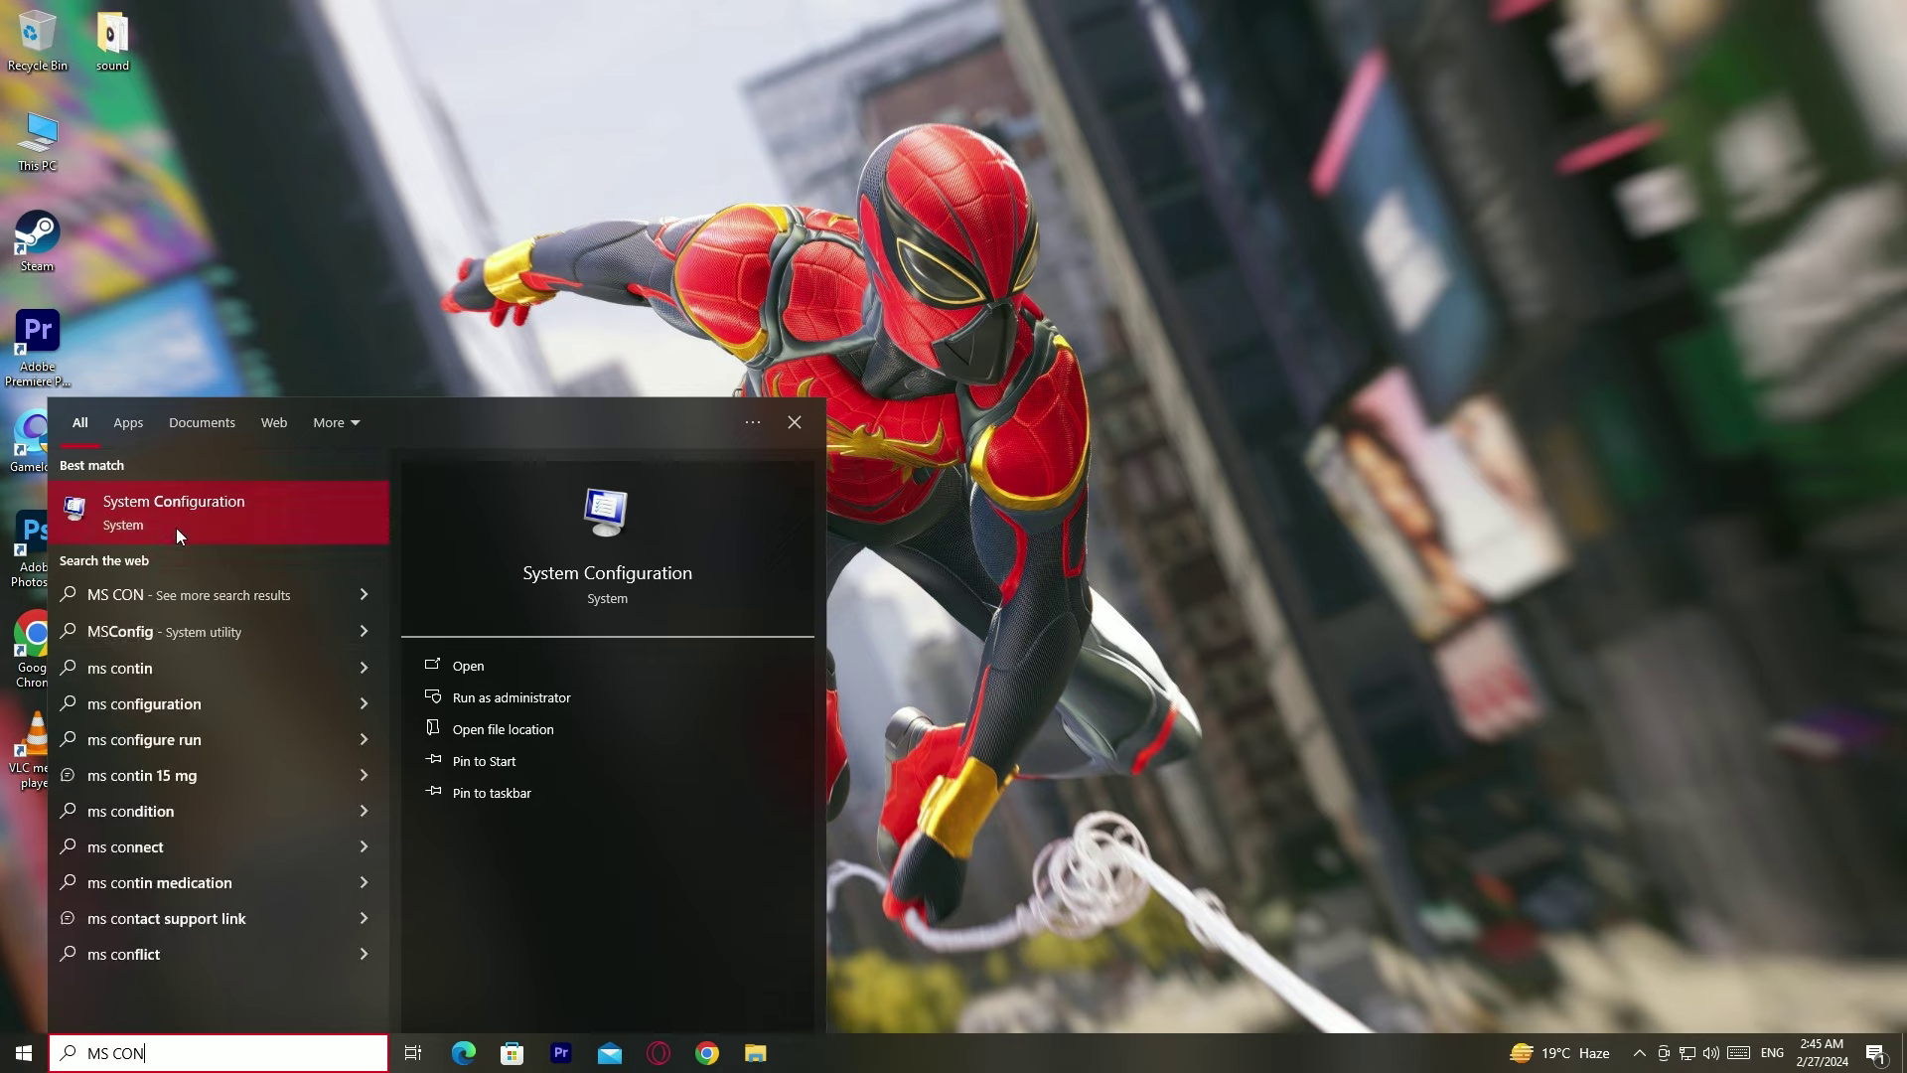
left_click(177, 528)
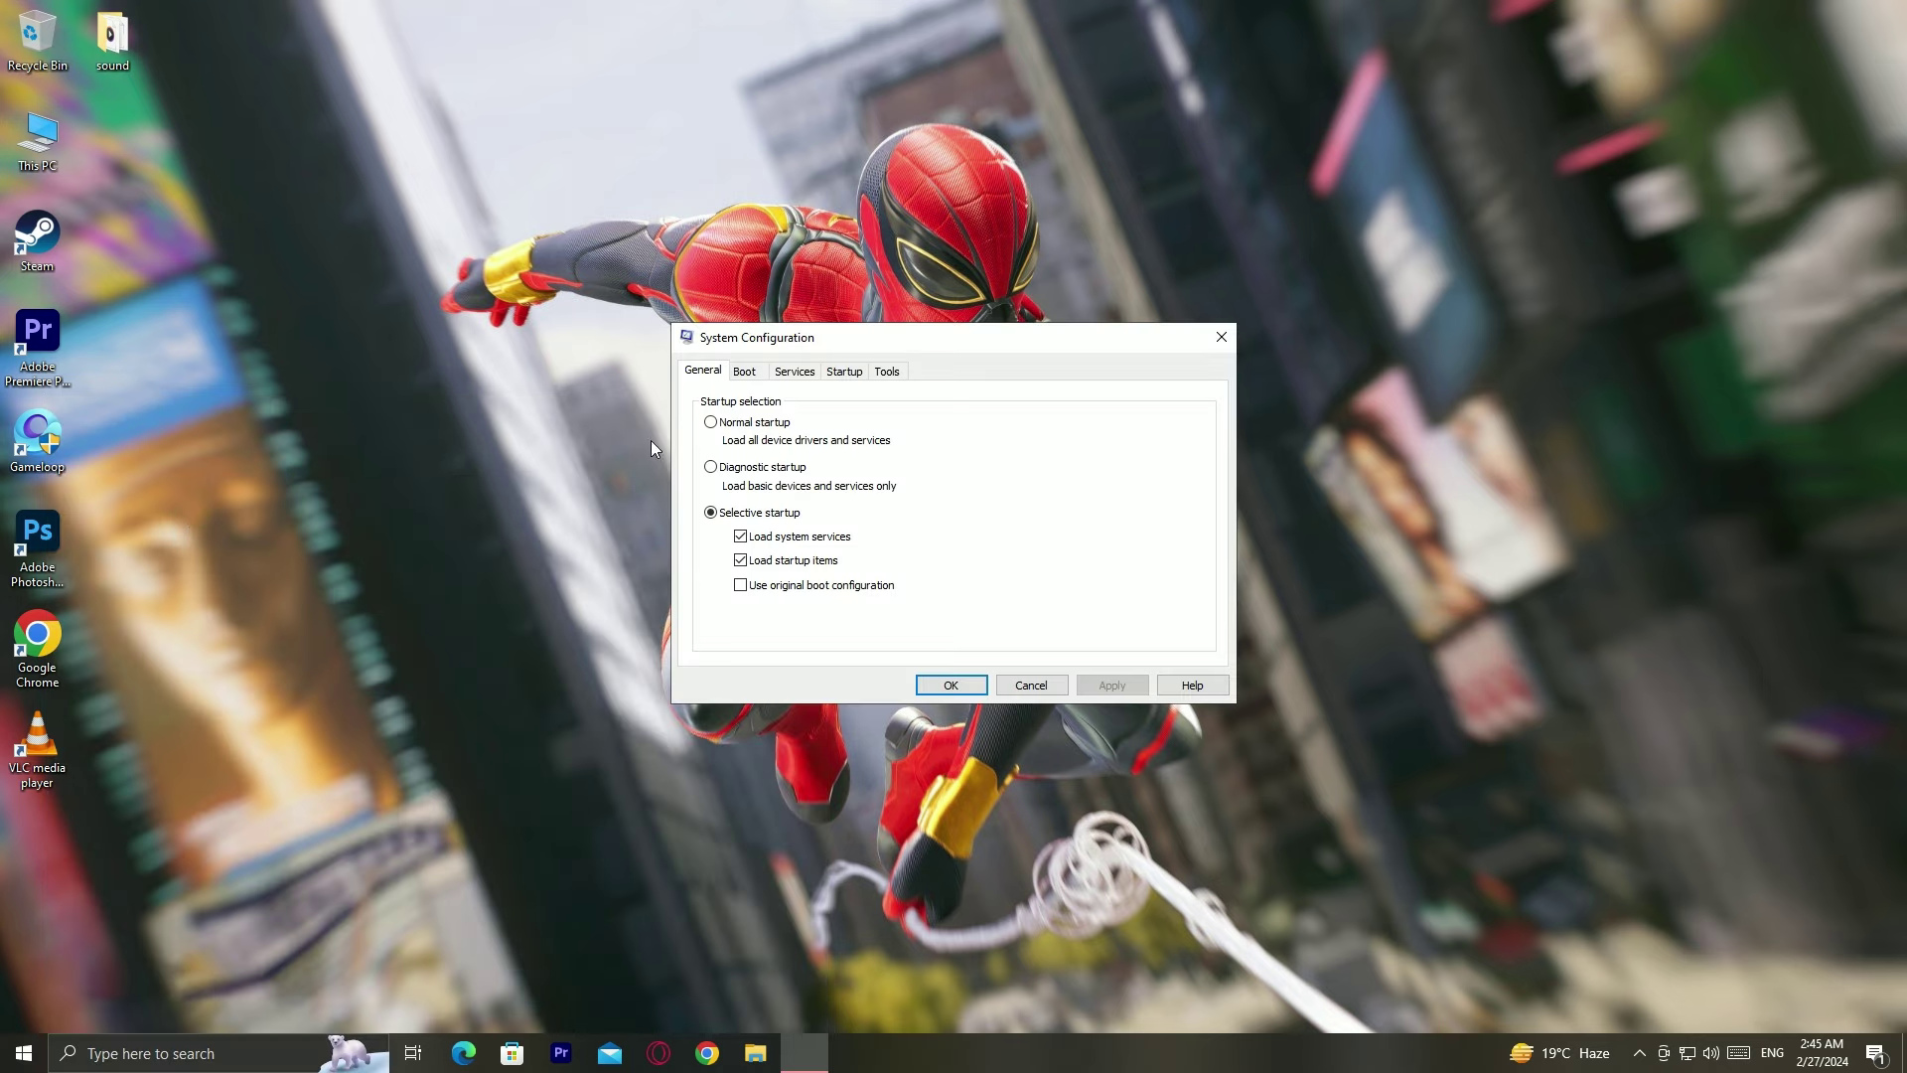
Step: In the advanced boot options, set the number of processors to 4, toggle Maximum memory, and confirm the system configuration
left_click(745, 373)
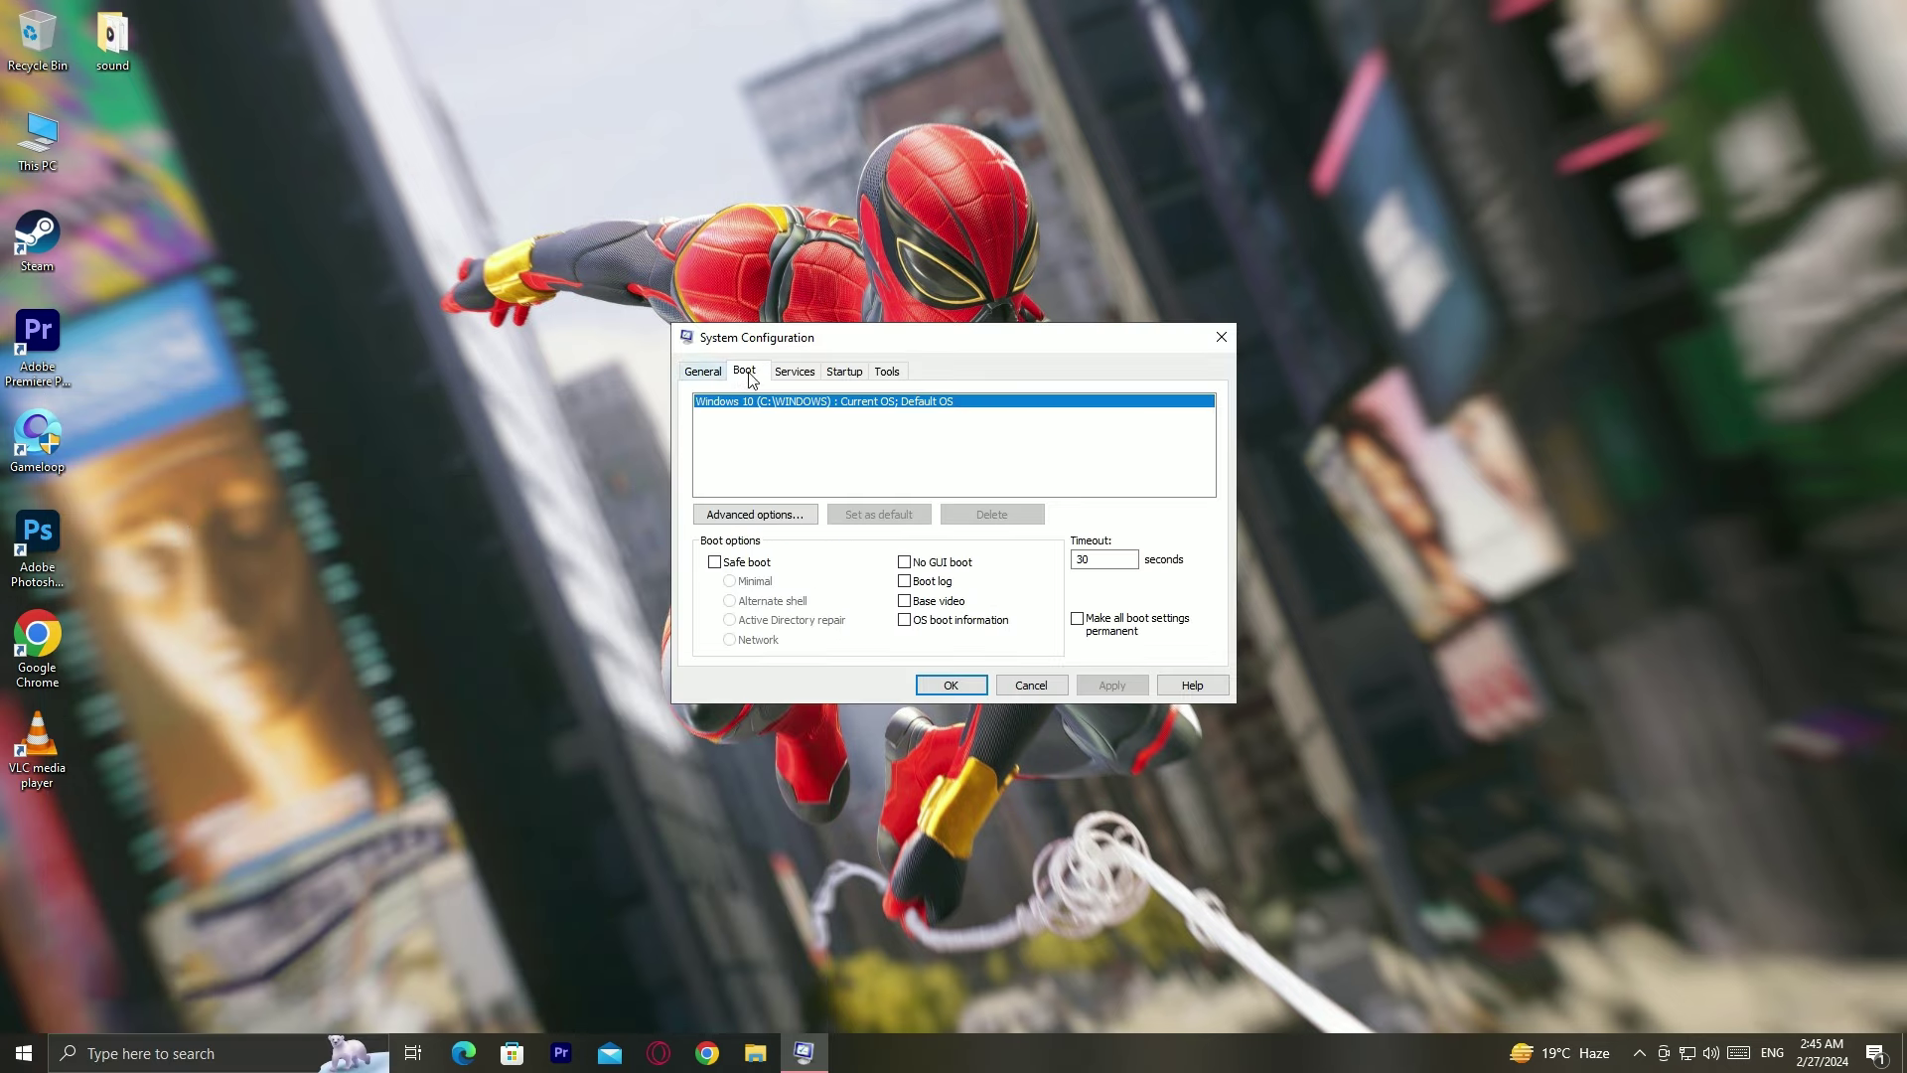
left_click(727, 516)
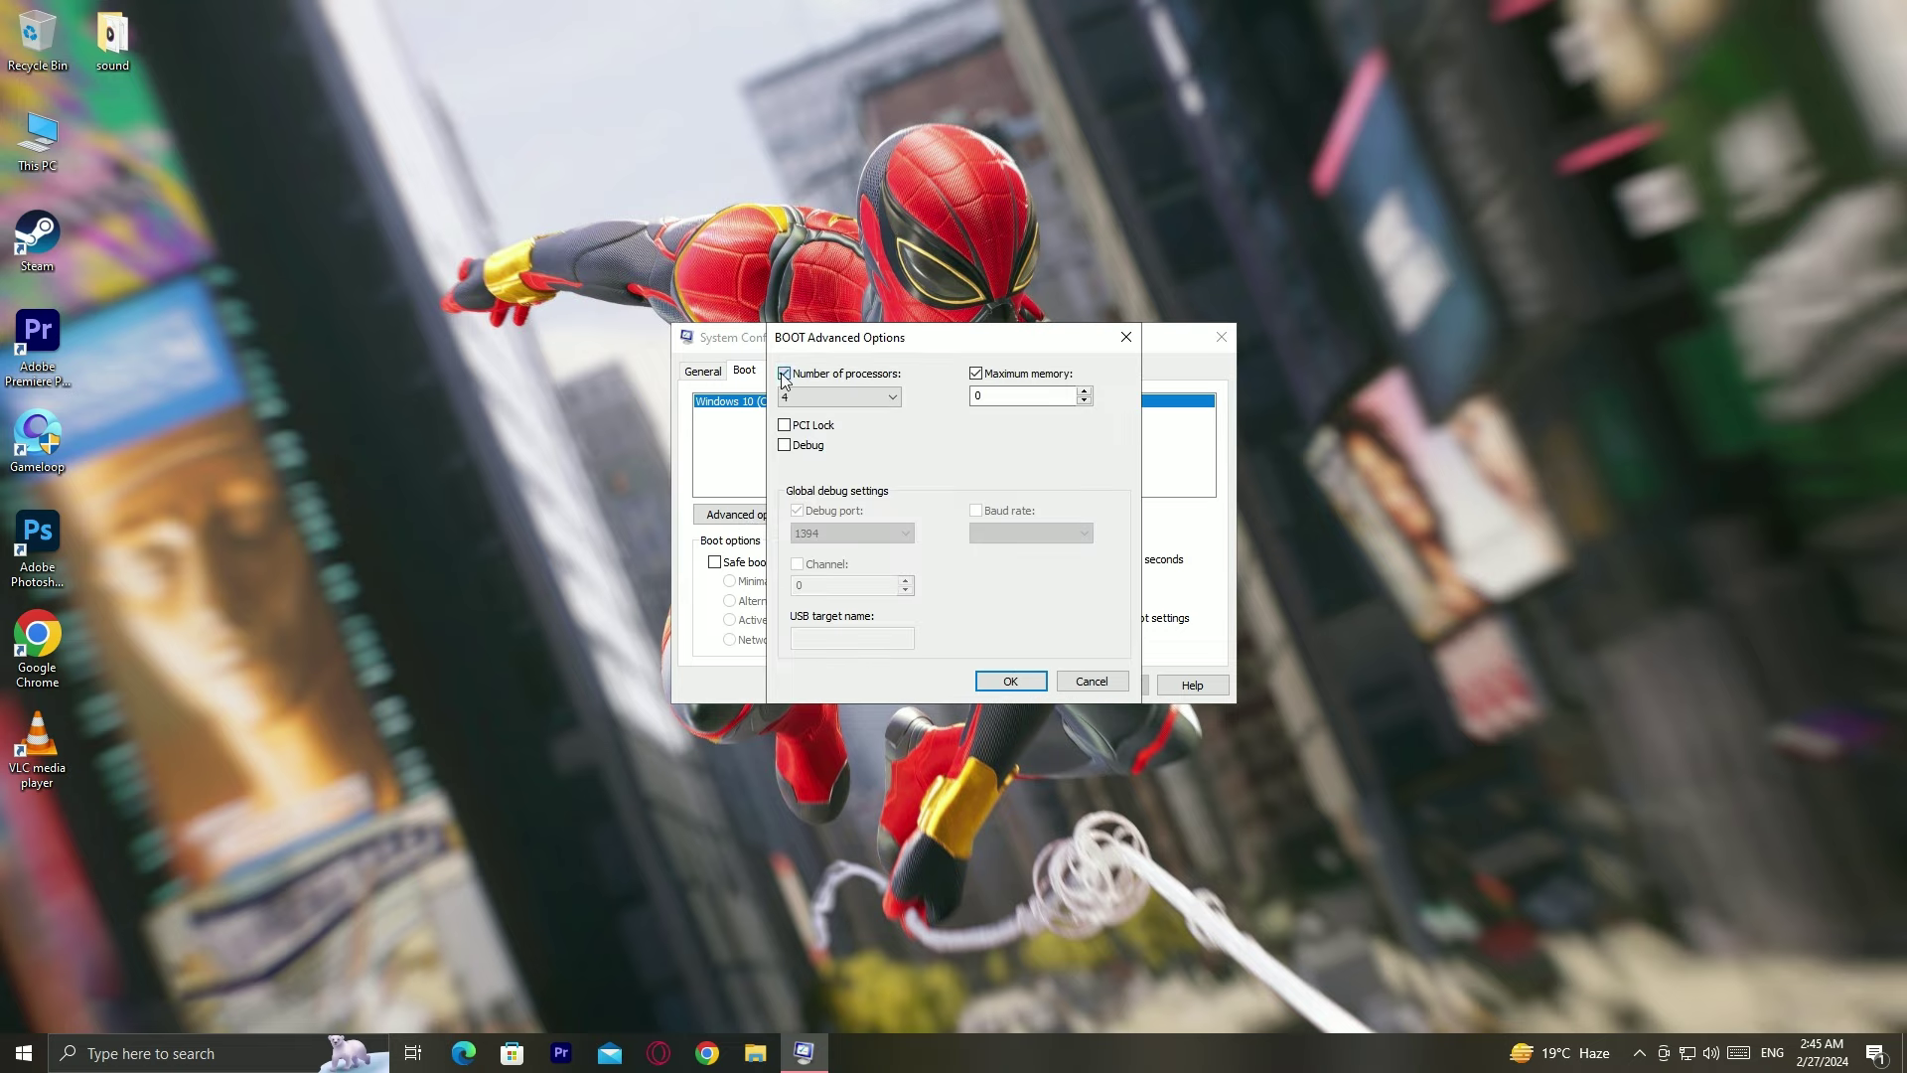
left_click(891, 396)
left_click(834, 454)
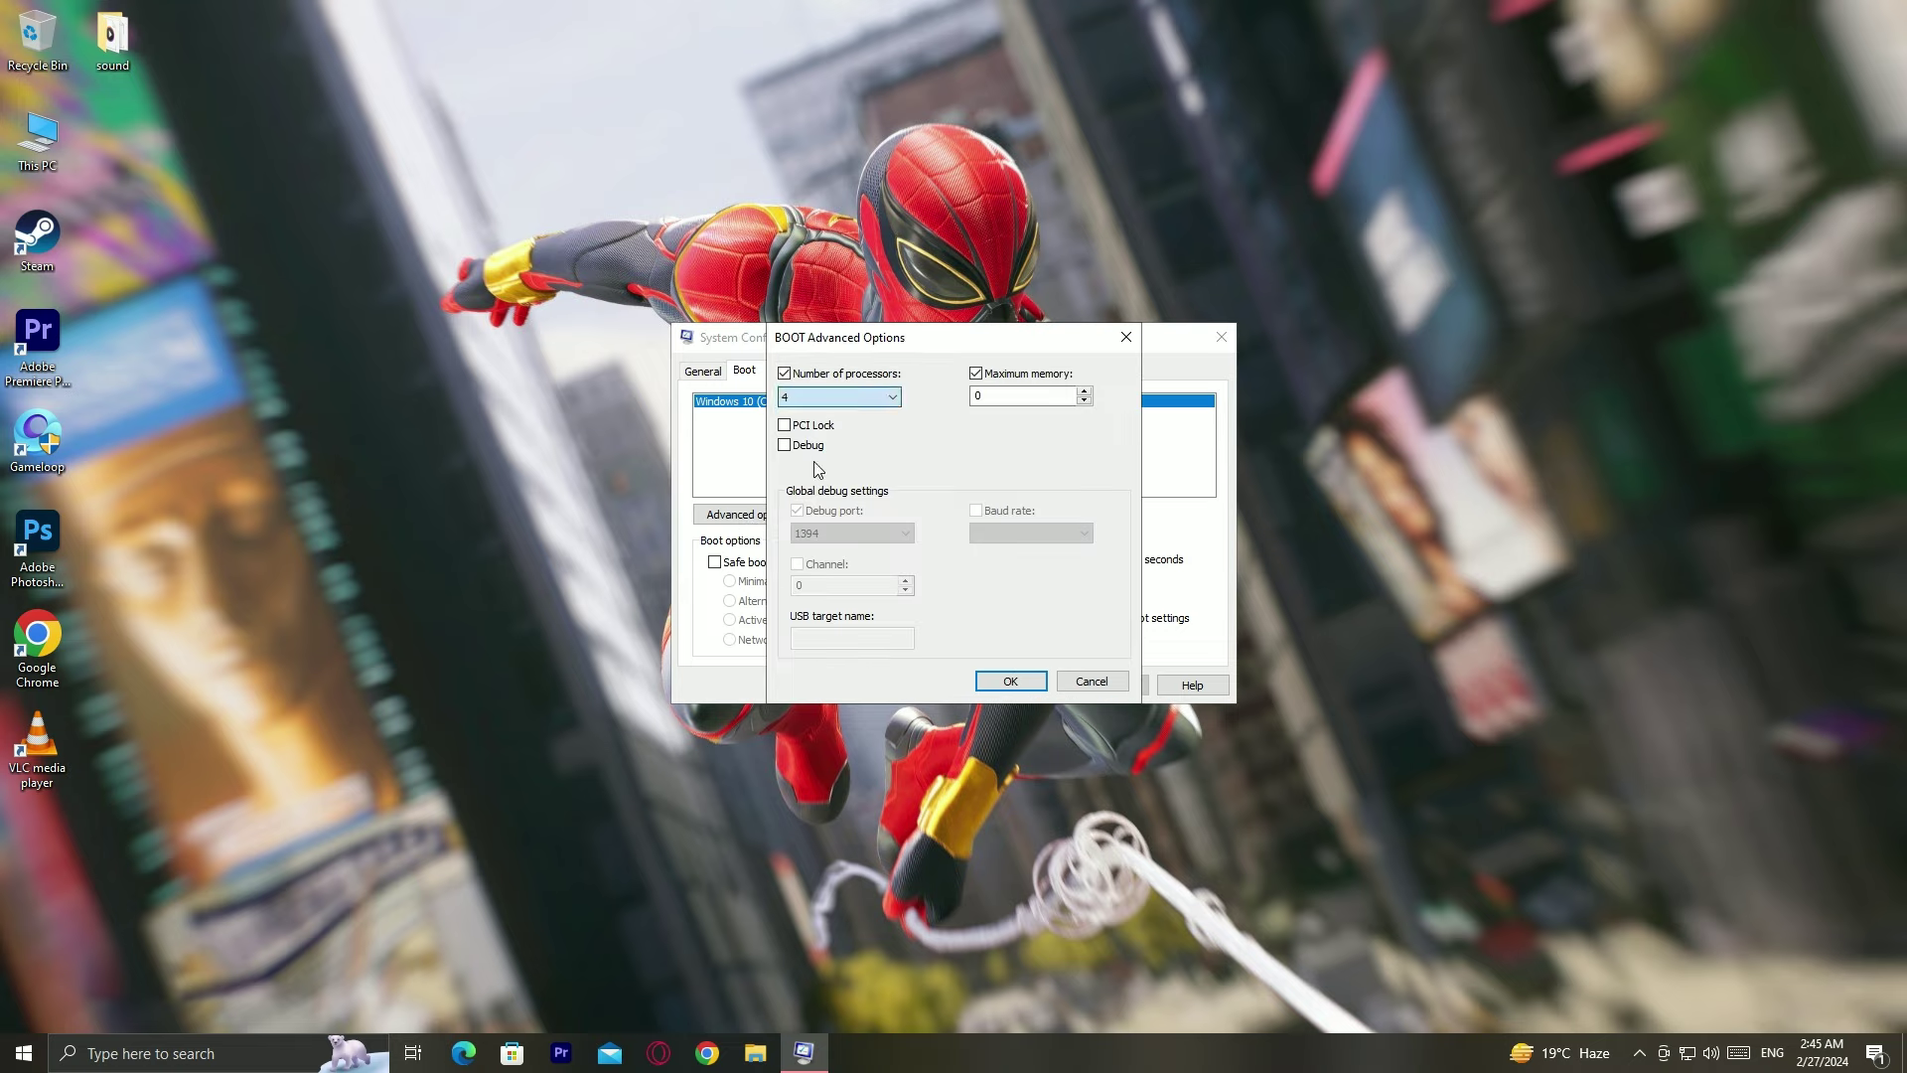
left_click(975, 375)
left_click(1010, 682)
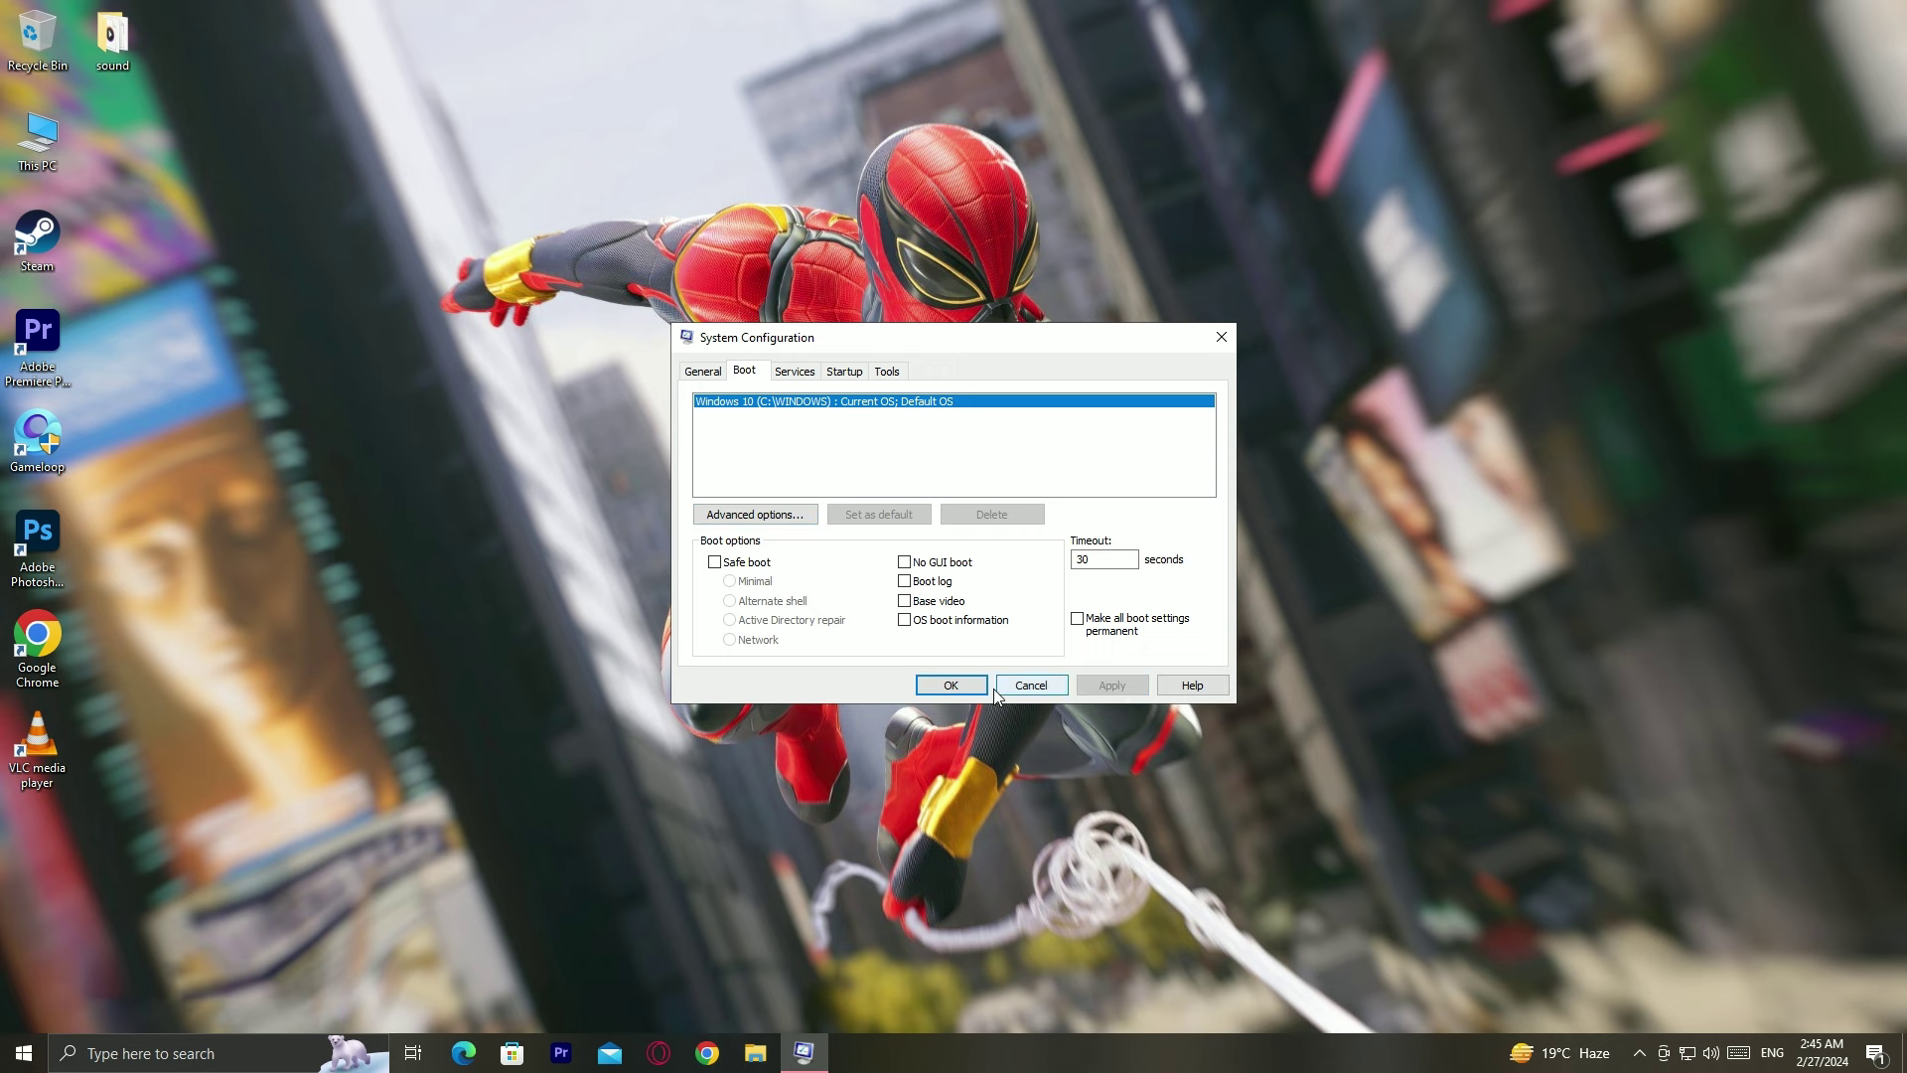
left_click(953, 685)
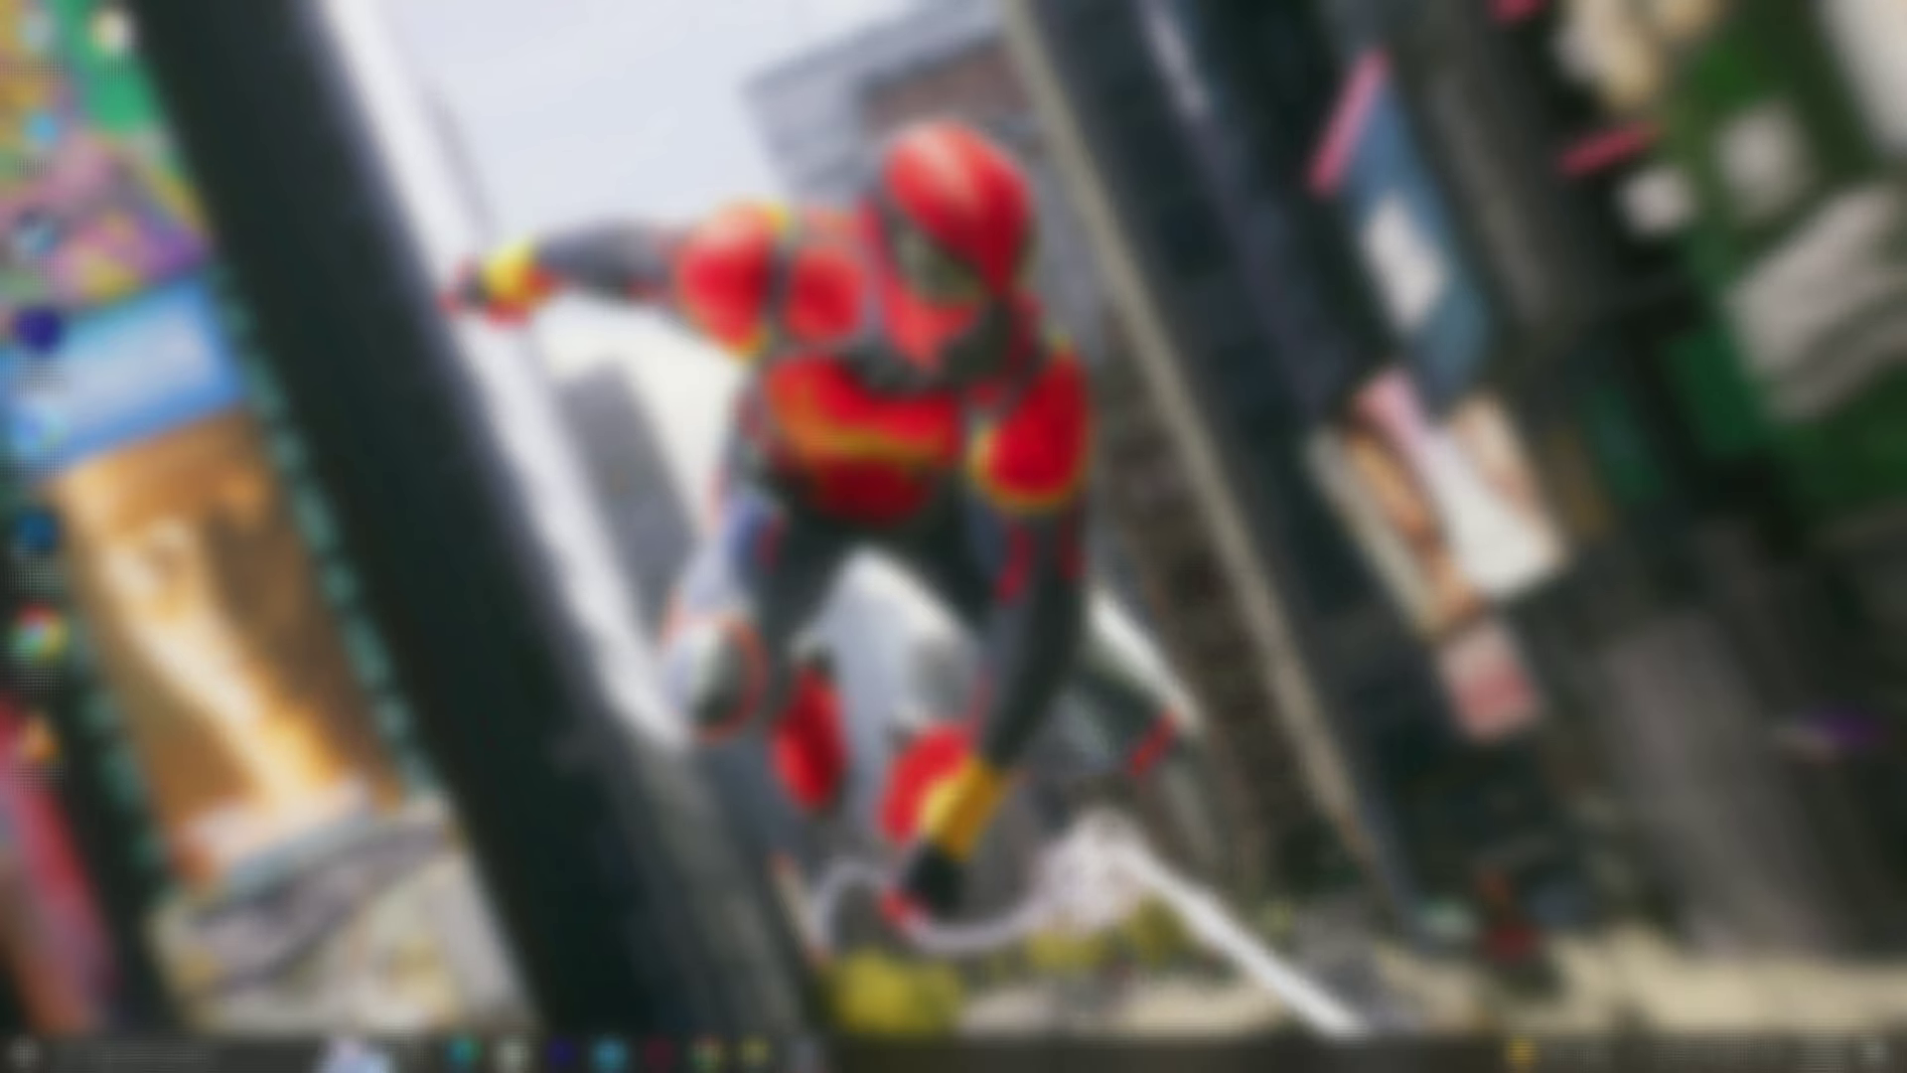
Step: Open Task Manager and launch the full Services console from its services list
right_click(1080, 1053)
left_click(1164, 977)
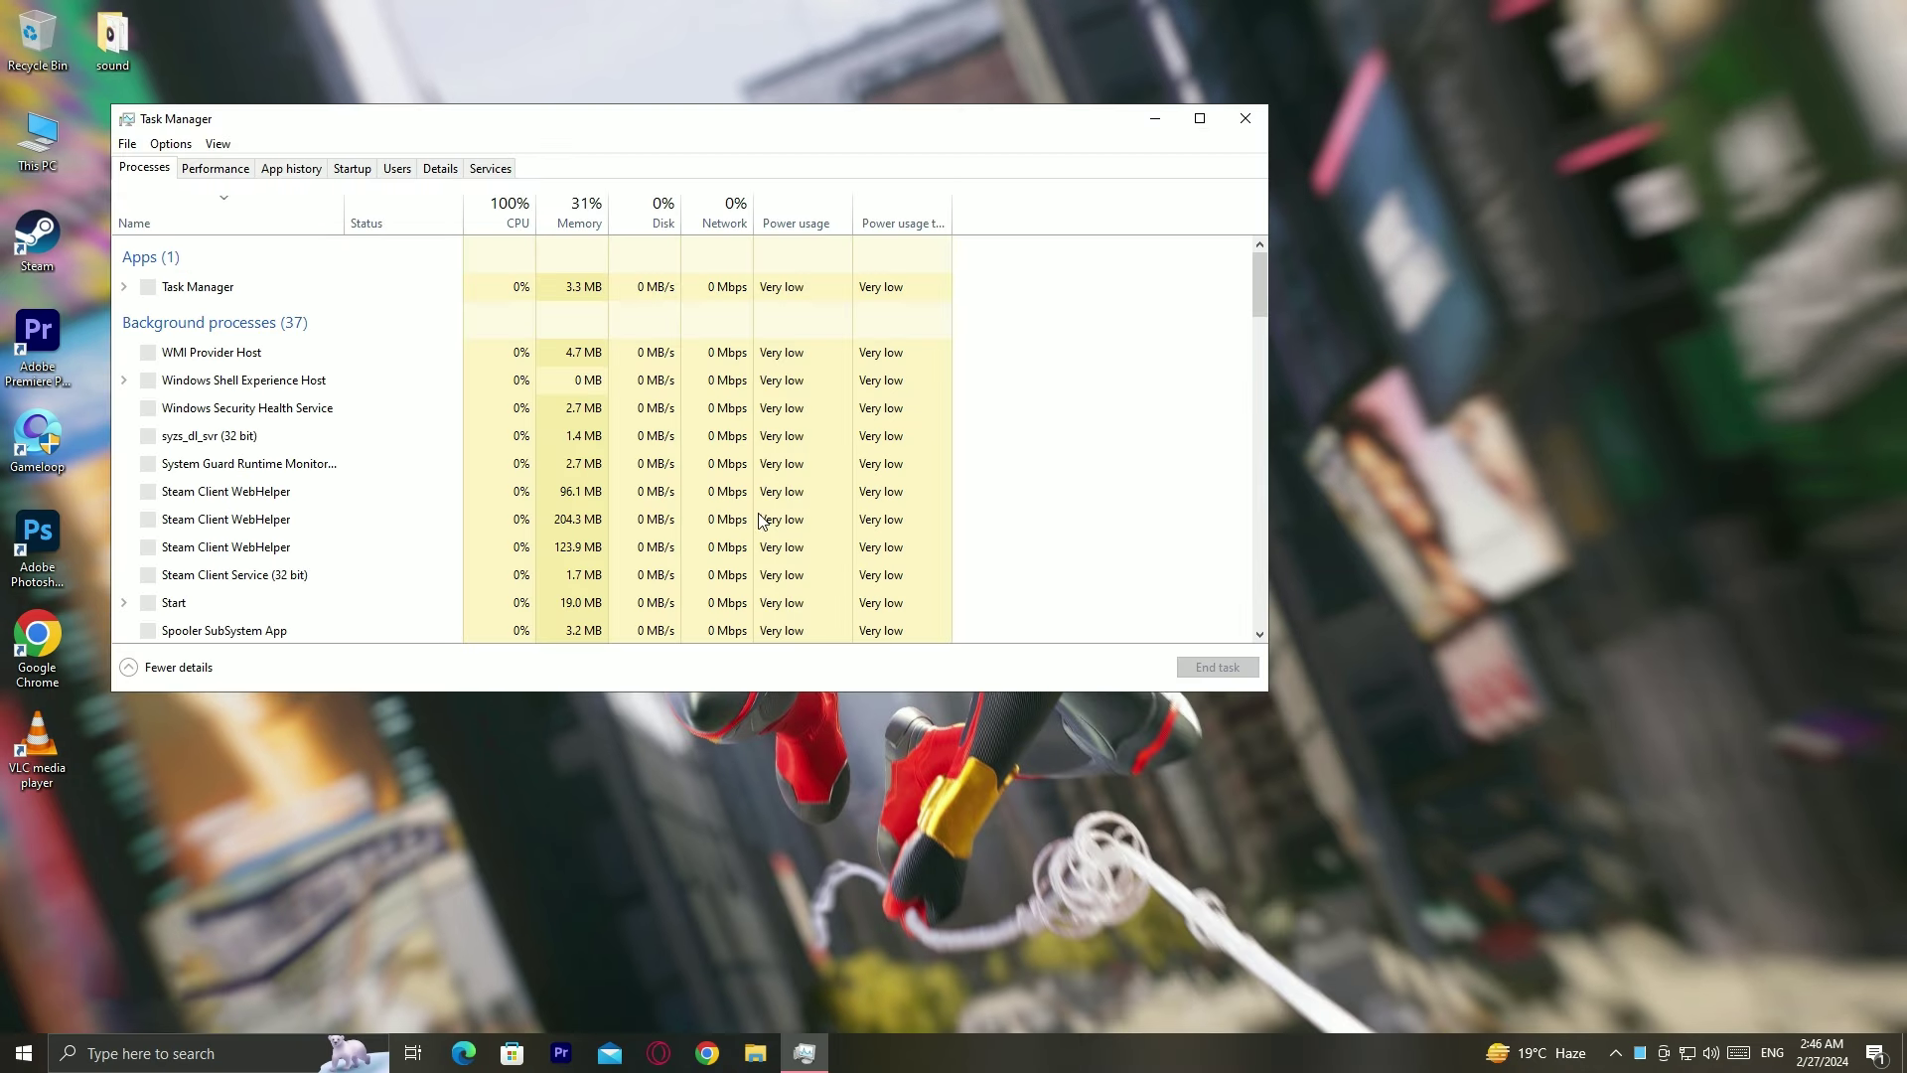
left_click(491, 169)
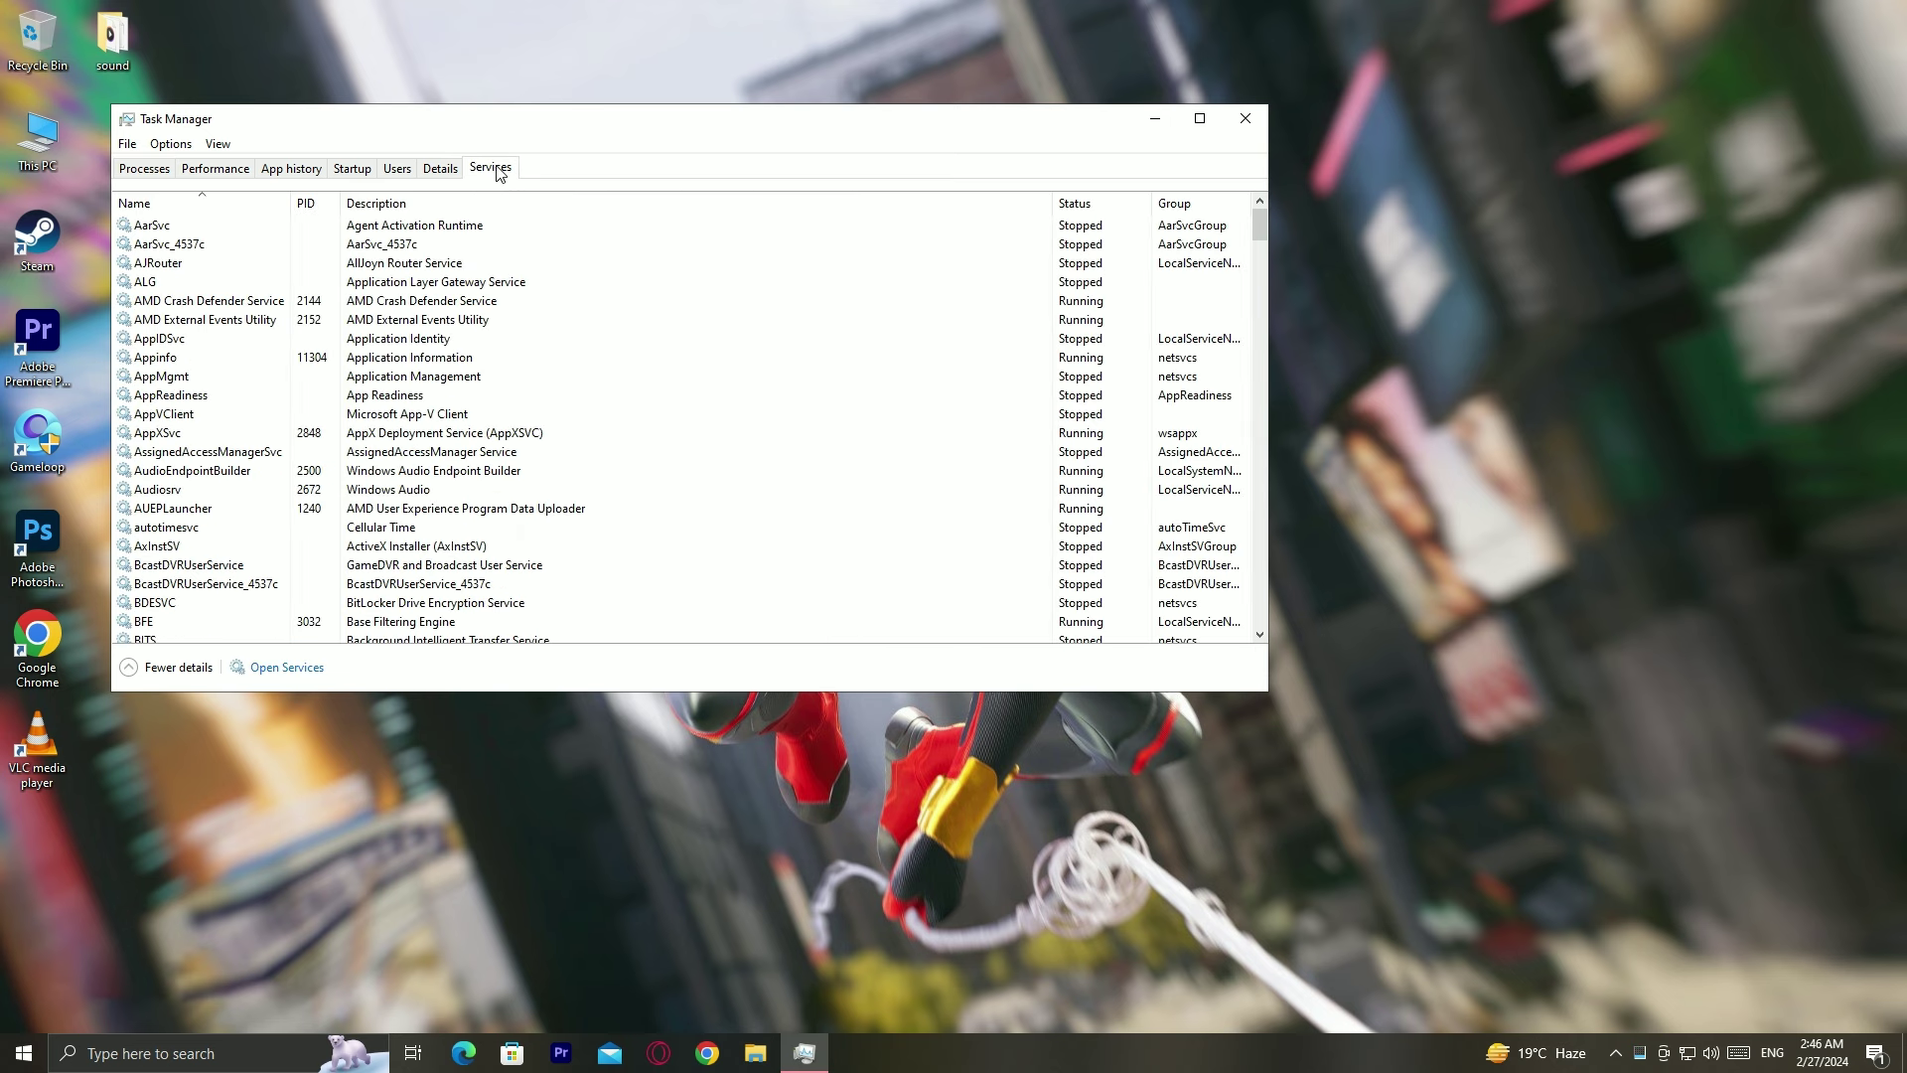
left_click(256, 672)
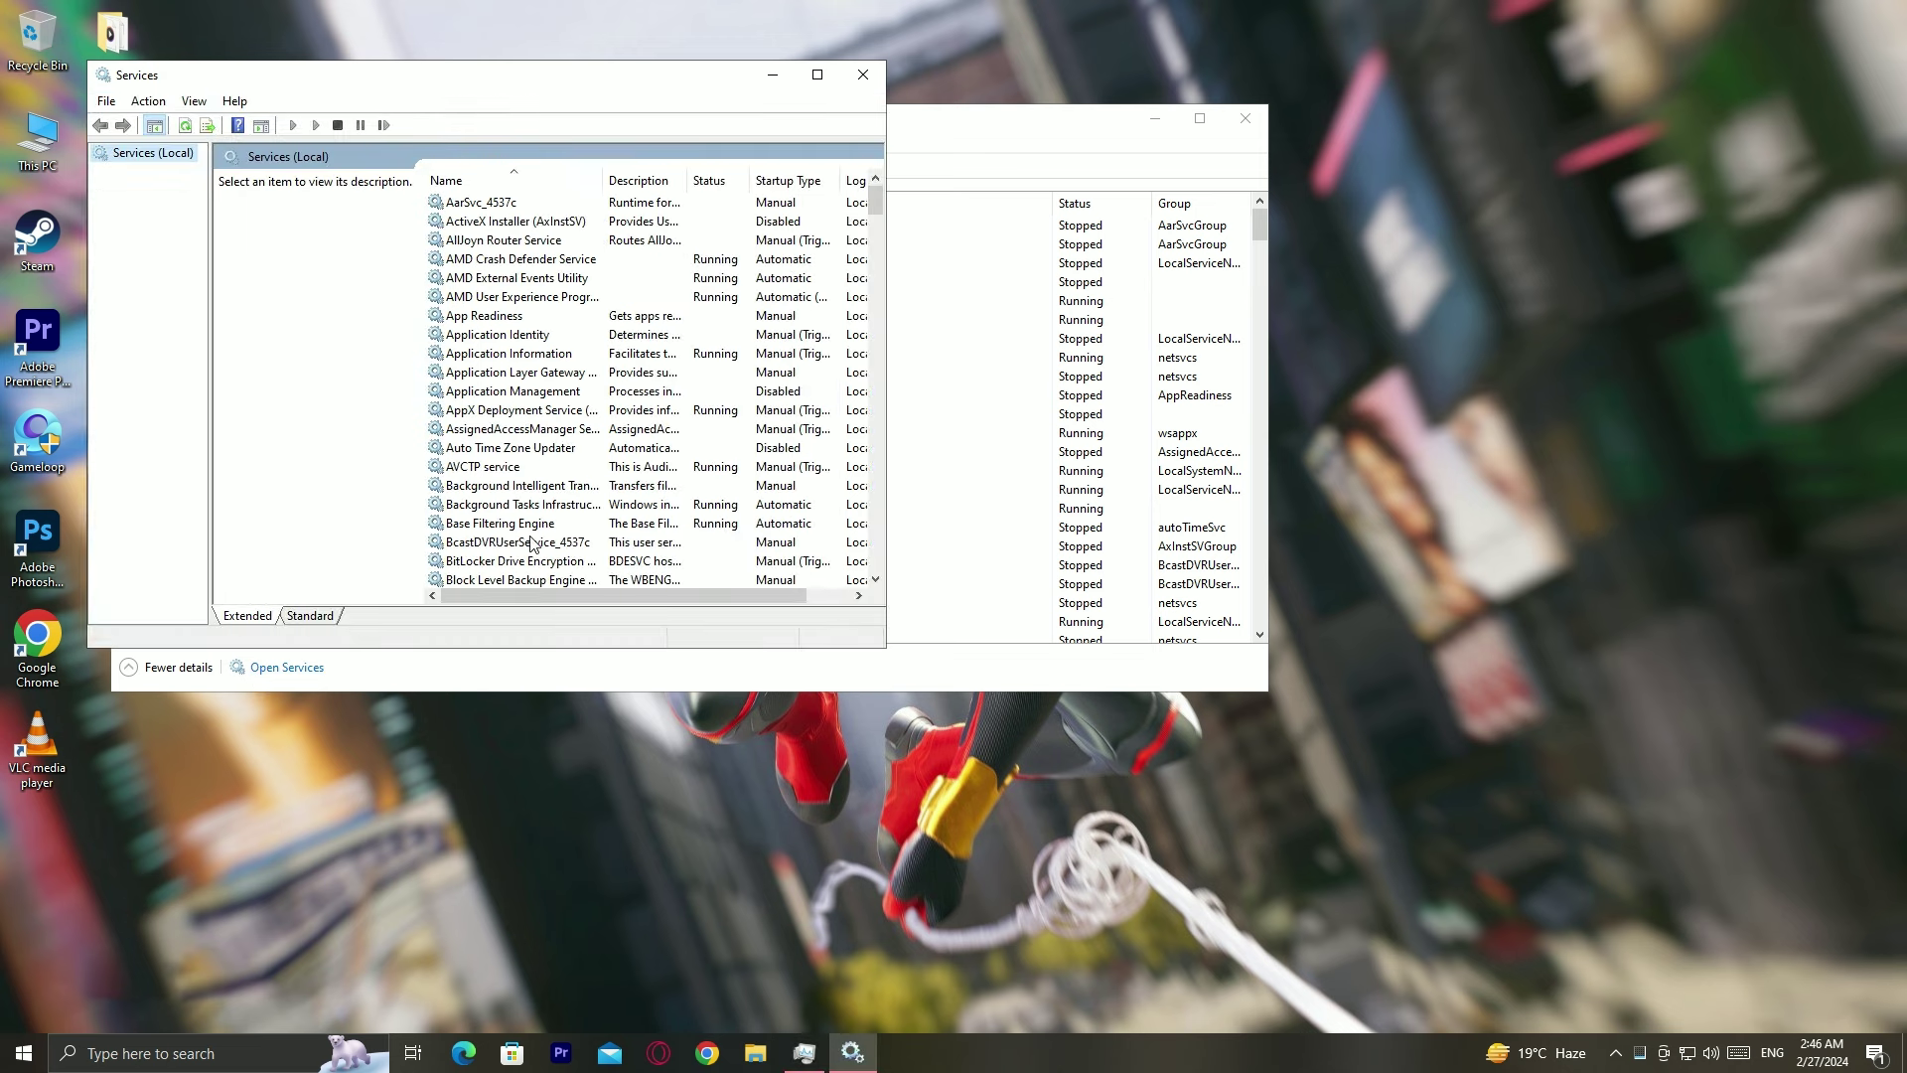
Step: Find the SysMain service in the services list and open its properties
left_click(529, 541)
key("s")
key("s")
key("s")
key("s")
key("s")
key("s")
key("s")
key("s")
key("s")
key("s")
key("s")
key("s")
key("s")
key("s")
key("s")
key("s")
key("s")
key("s")
key("s")
key("s")
key("s")
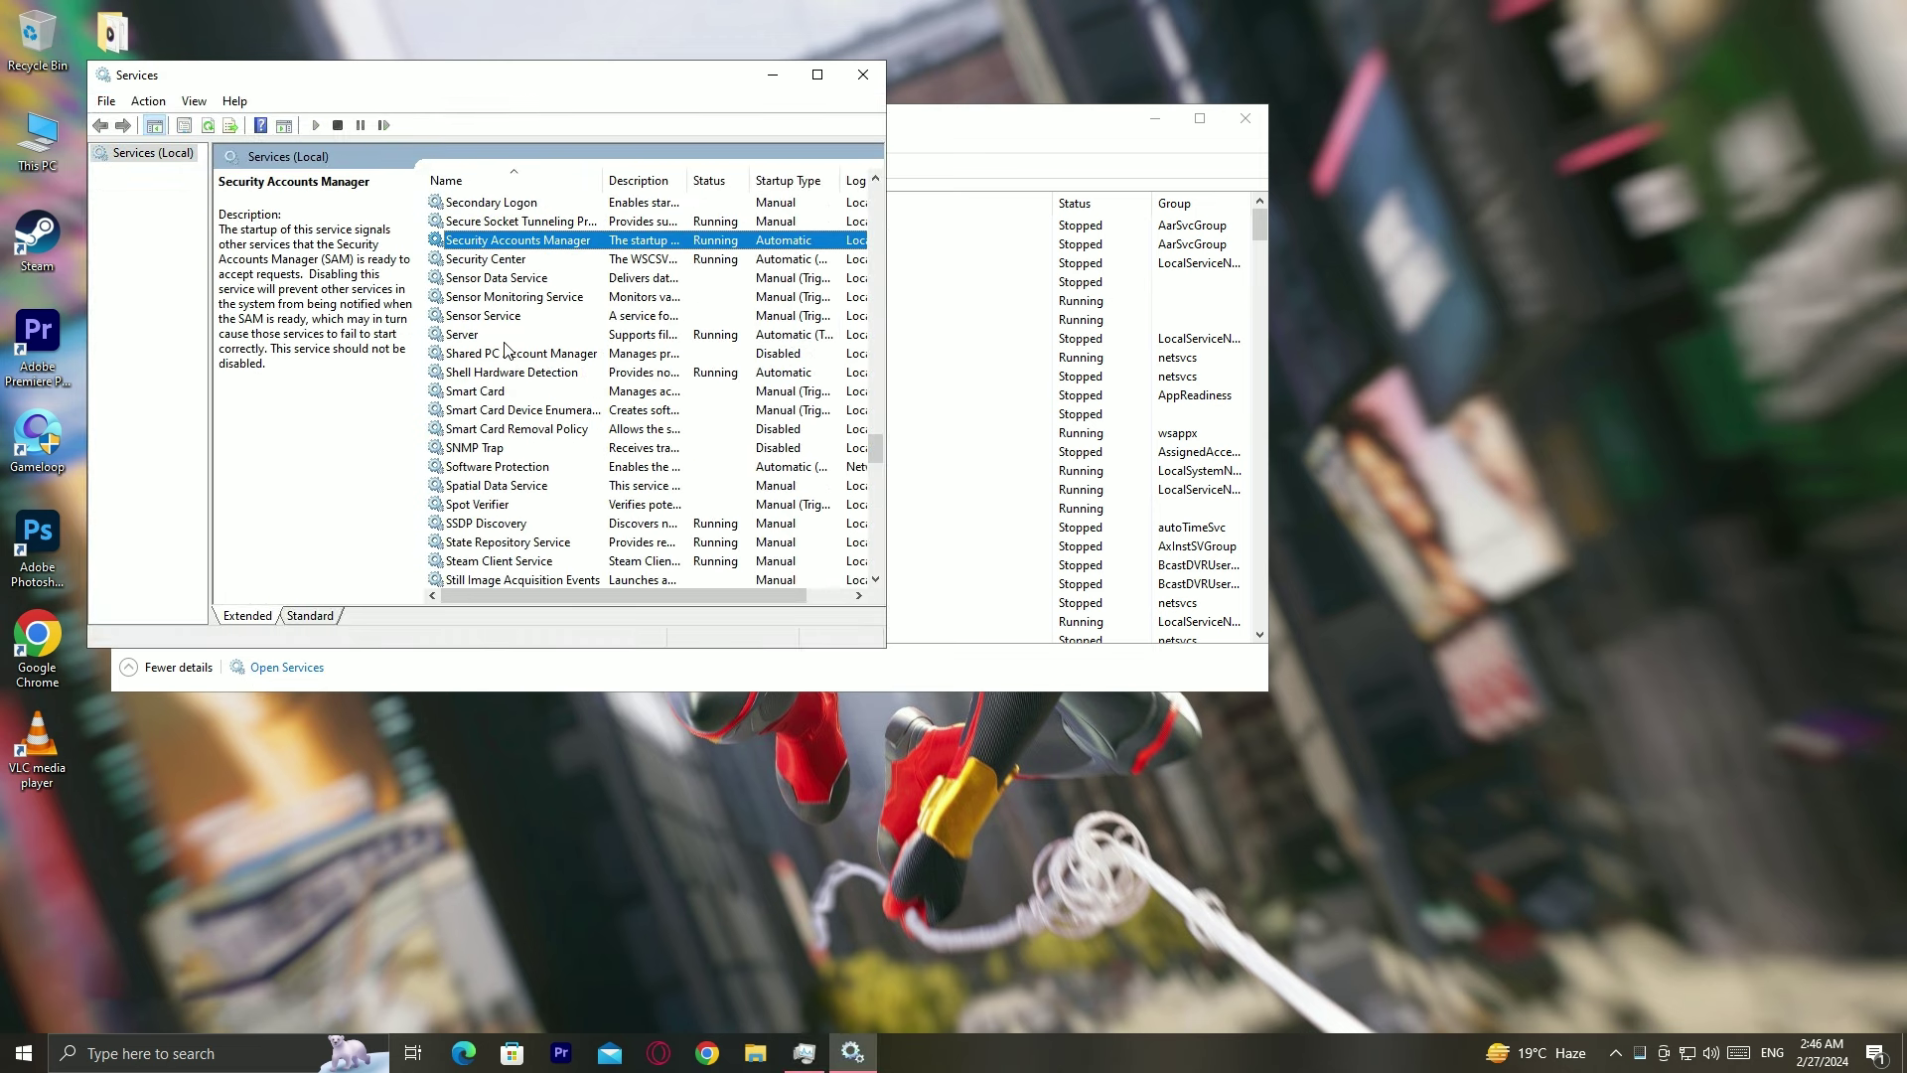
key("s")
key("s")
key("s")
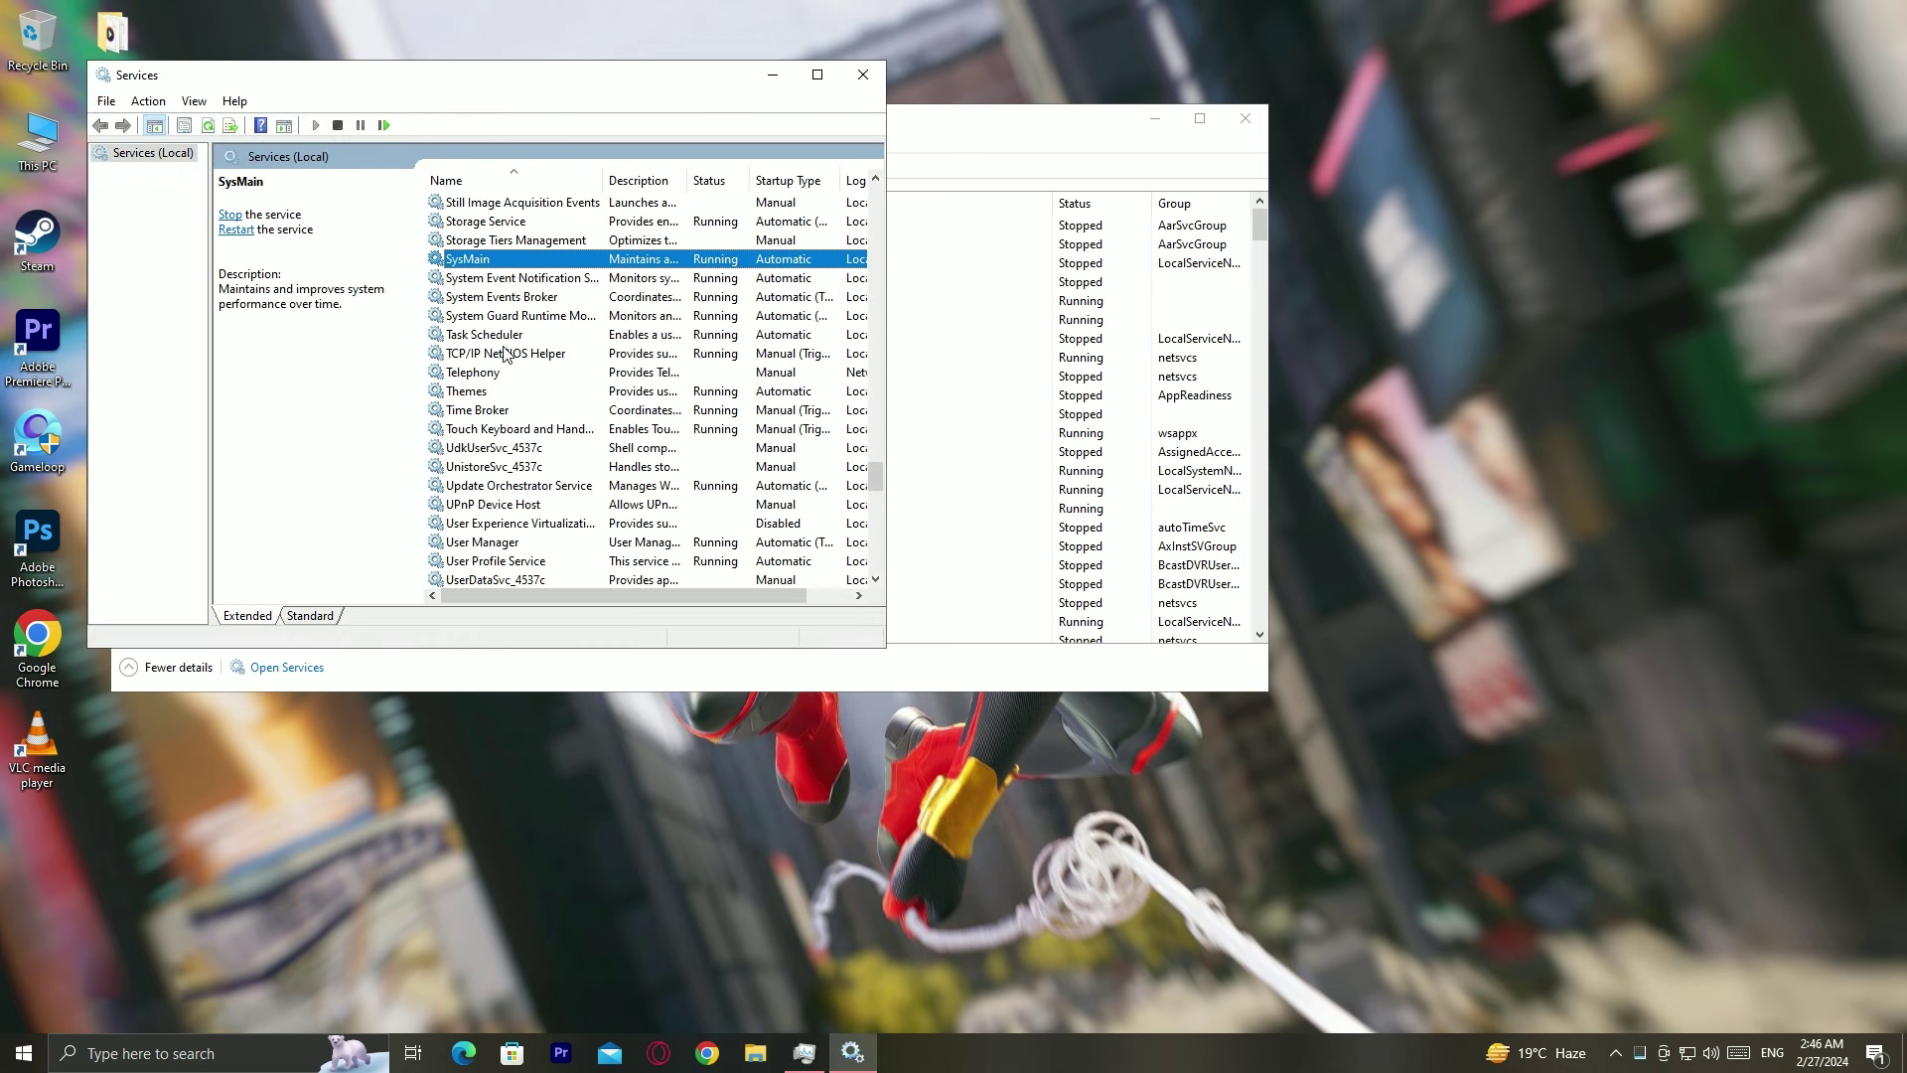
double_click(548, 261)
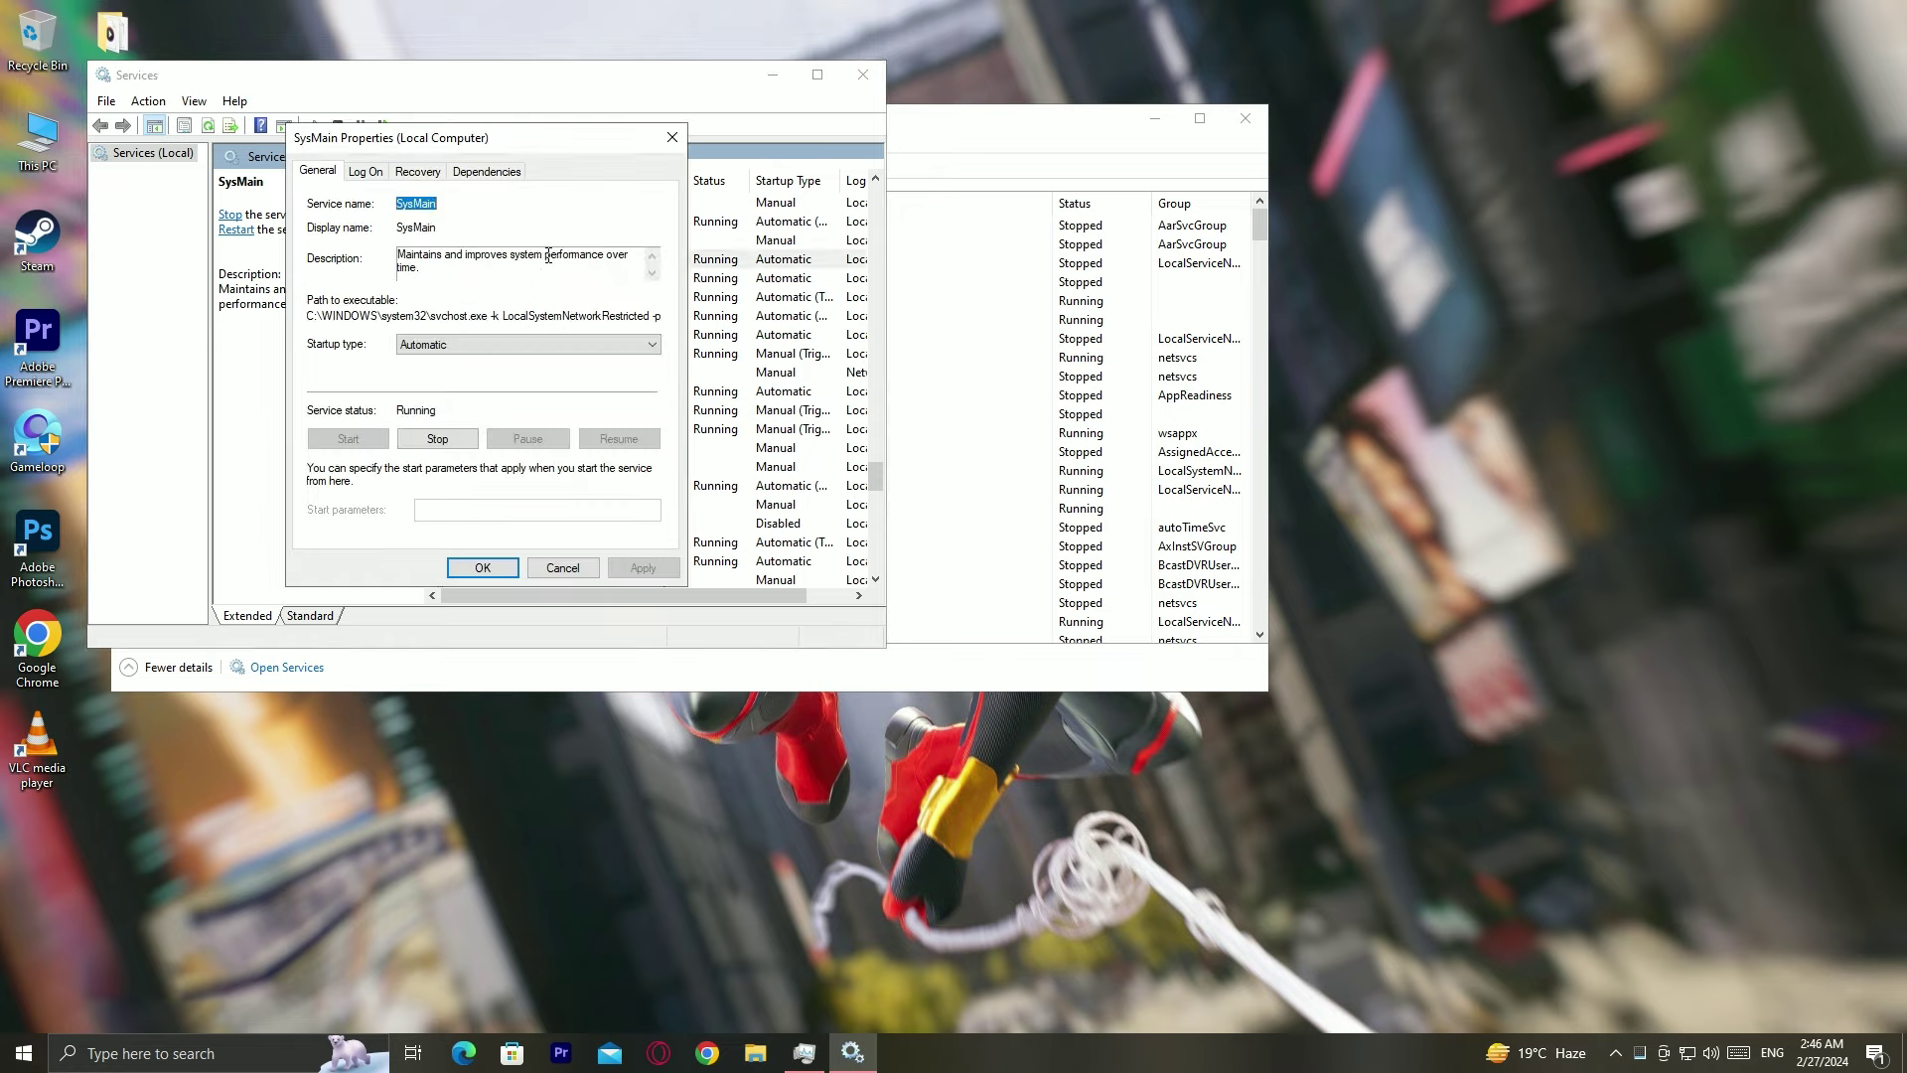
Step: Set the SysMain startup type to Disabled, apply the change, and close the Services window
left_click(474, 344)
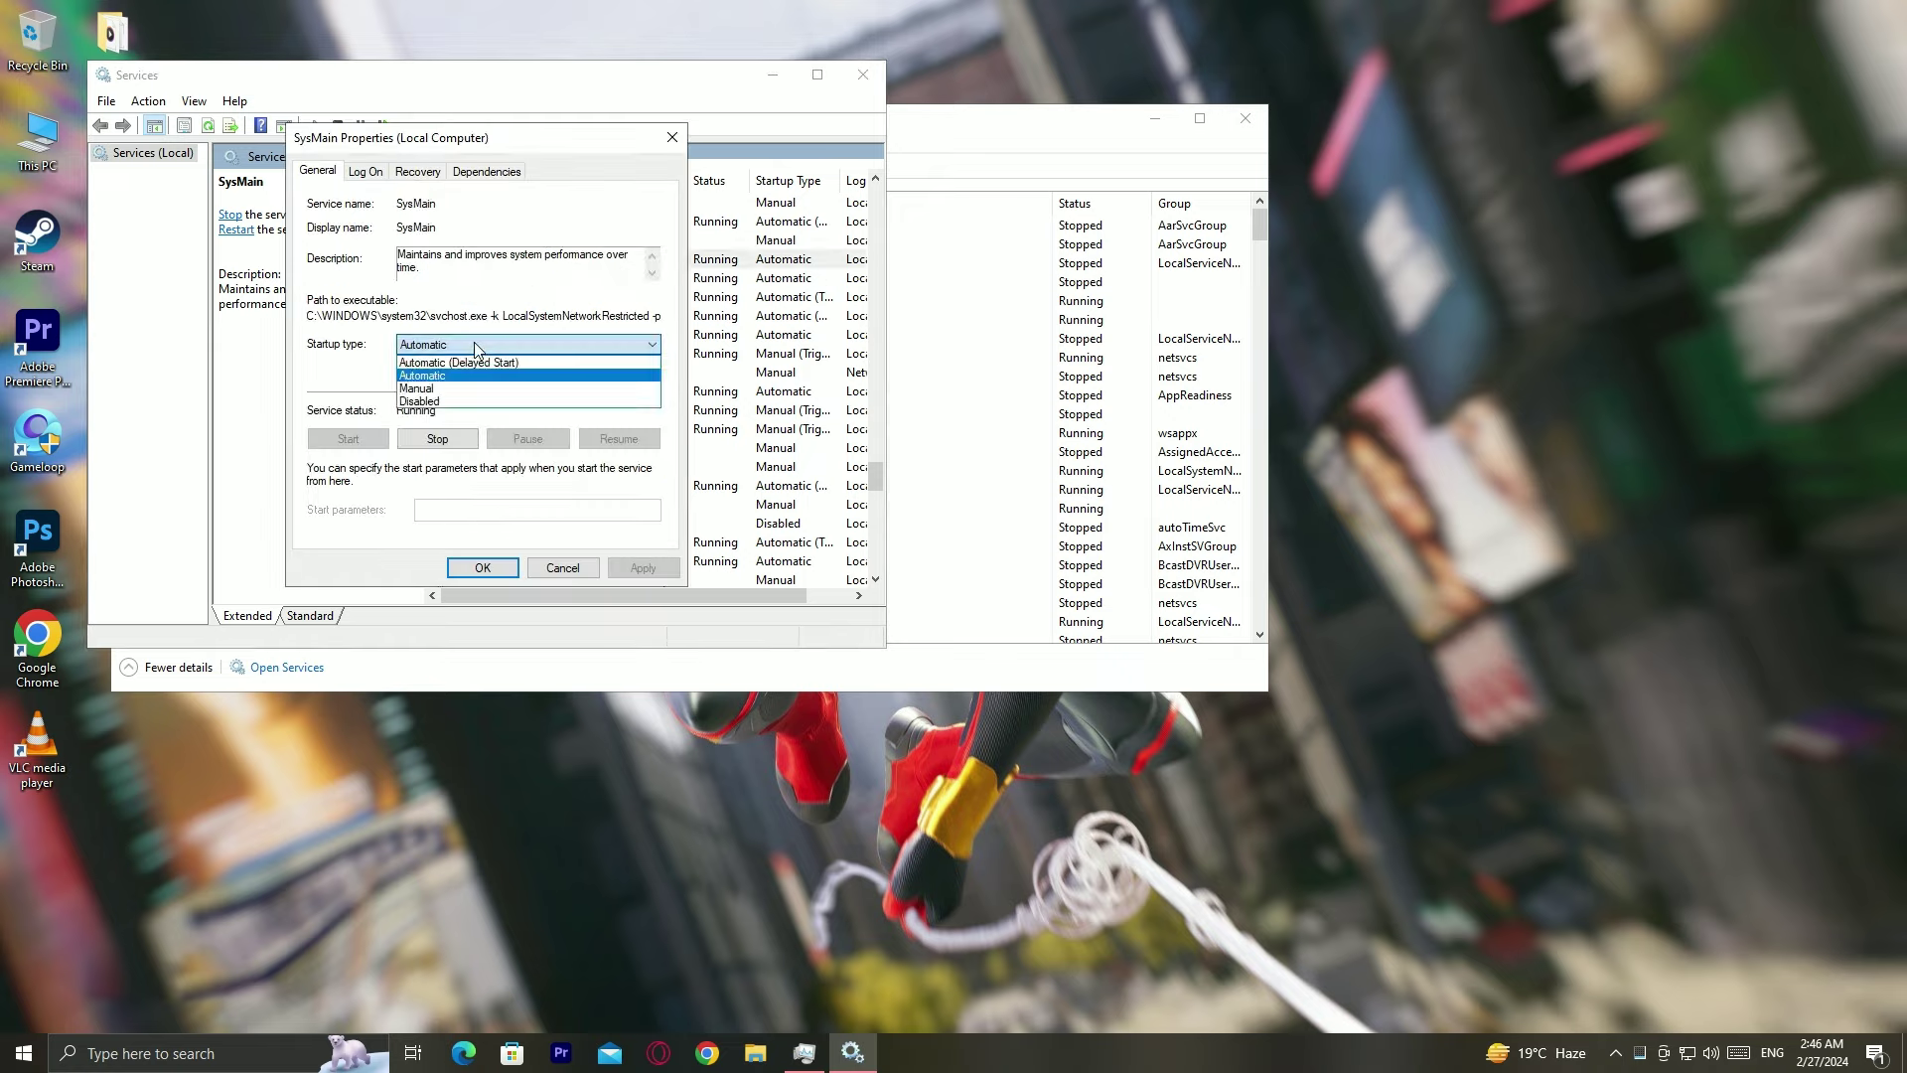
left_click(467, 401)
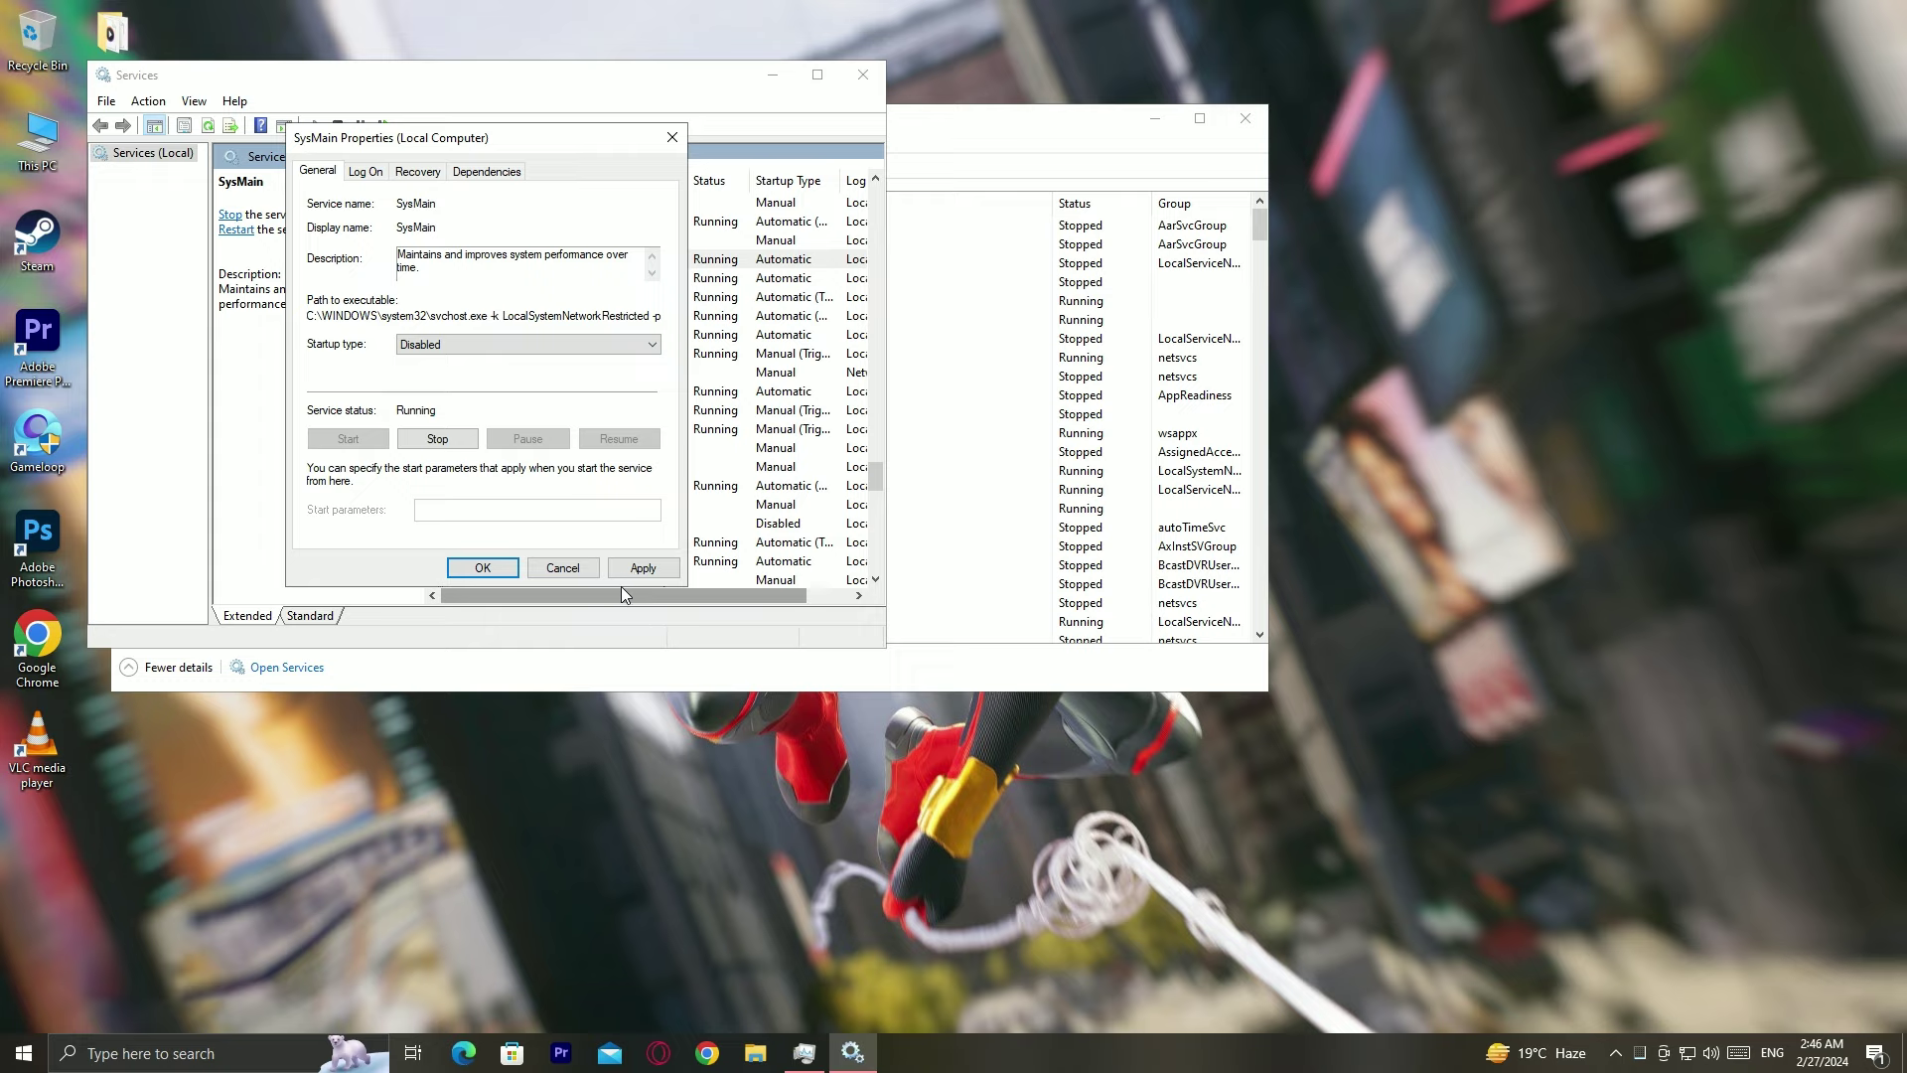
left_click(625, 568)
left_click(485, 568)
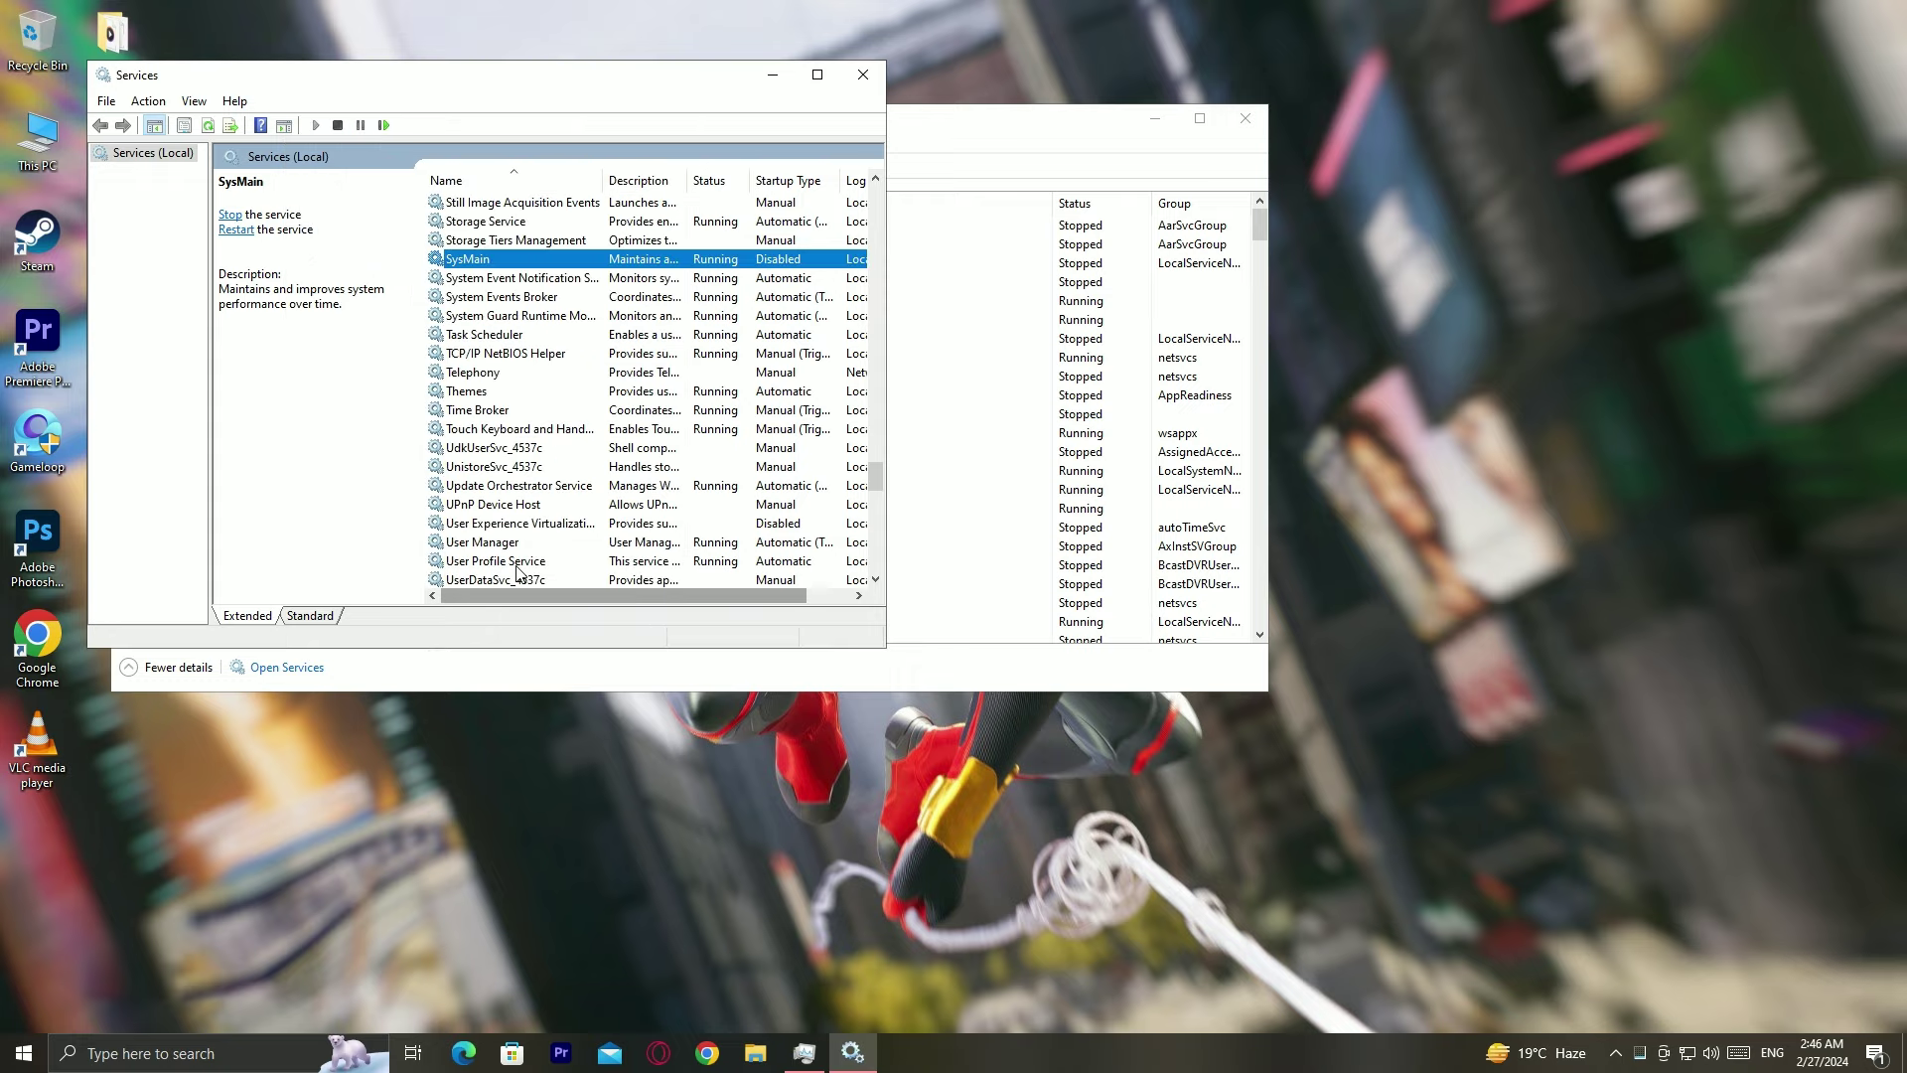
left_click(863, 74)
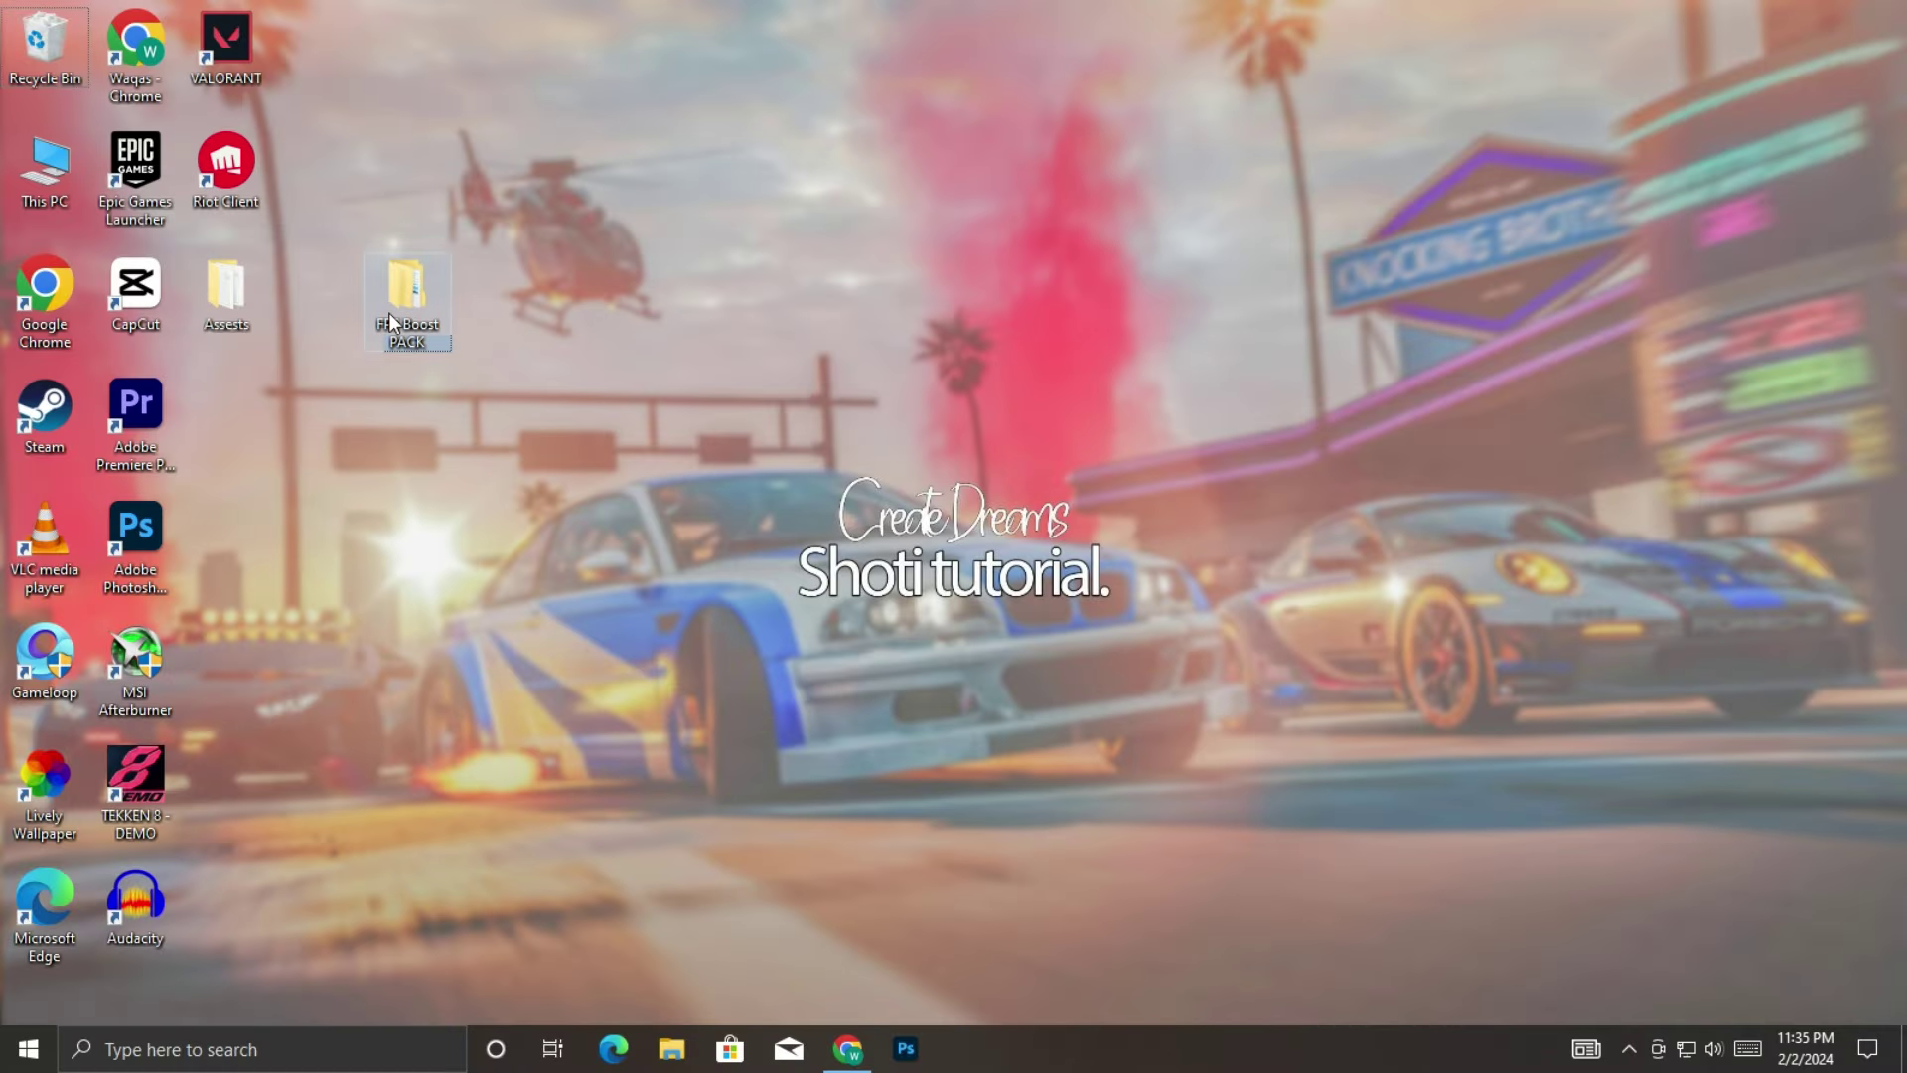
Step: Open the "1 Priority" folder in FPS Boost PACK and merge the Highest Priority file into the registry
double_click(391, 313)
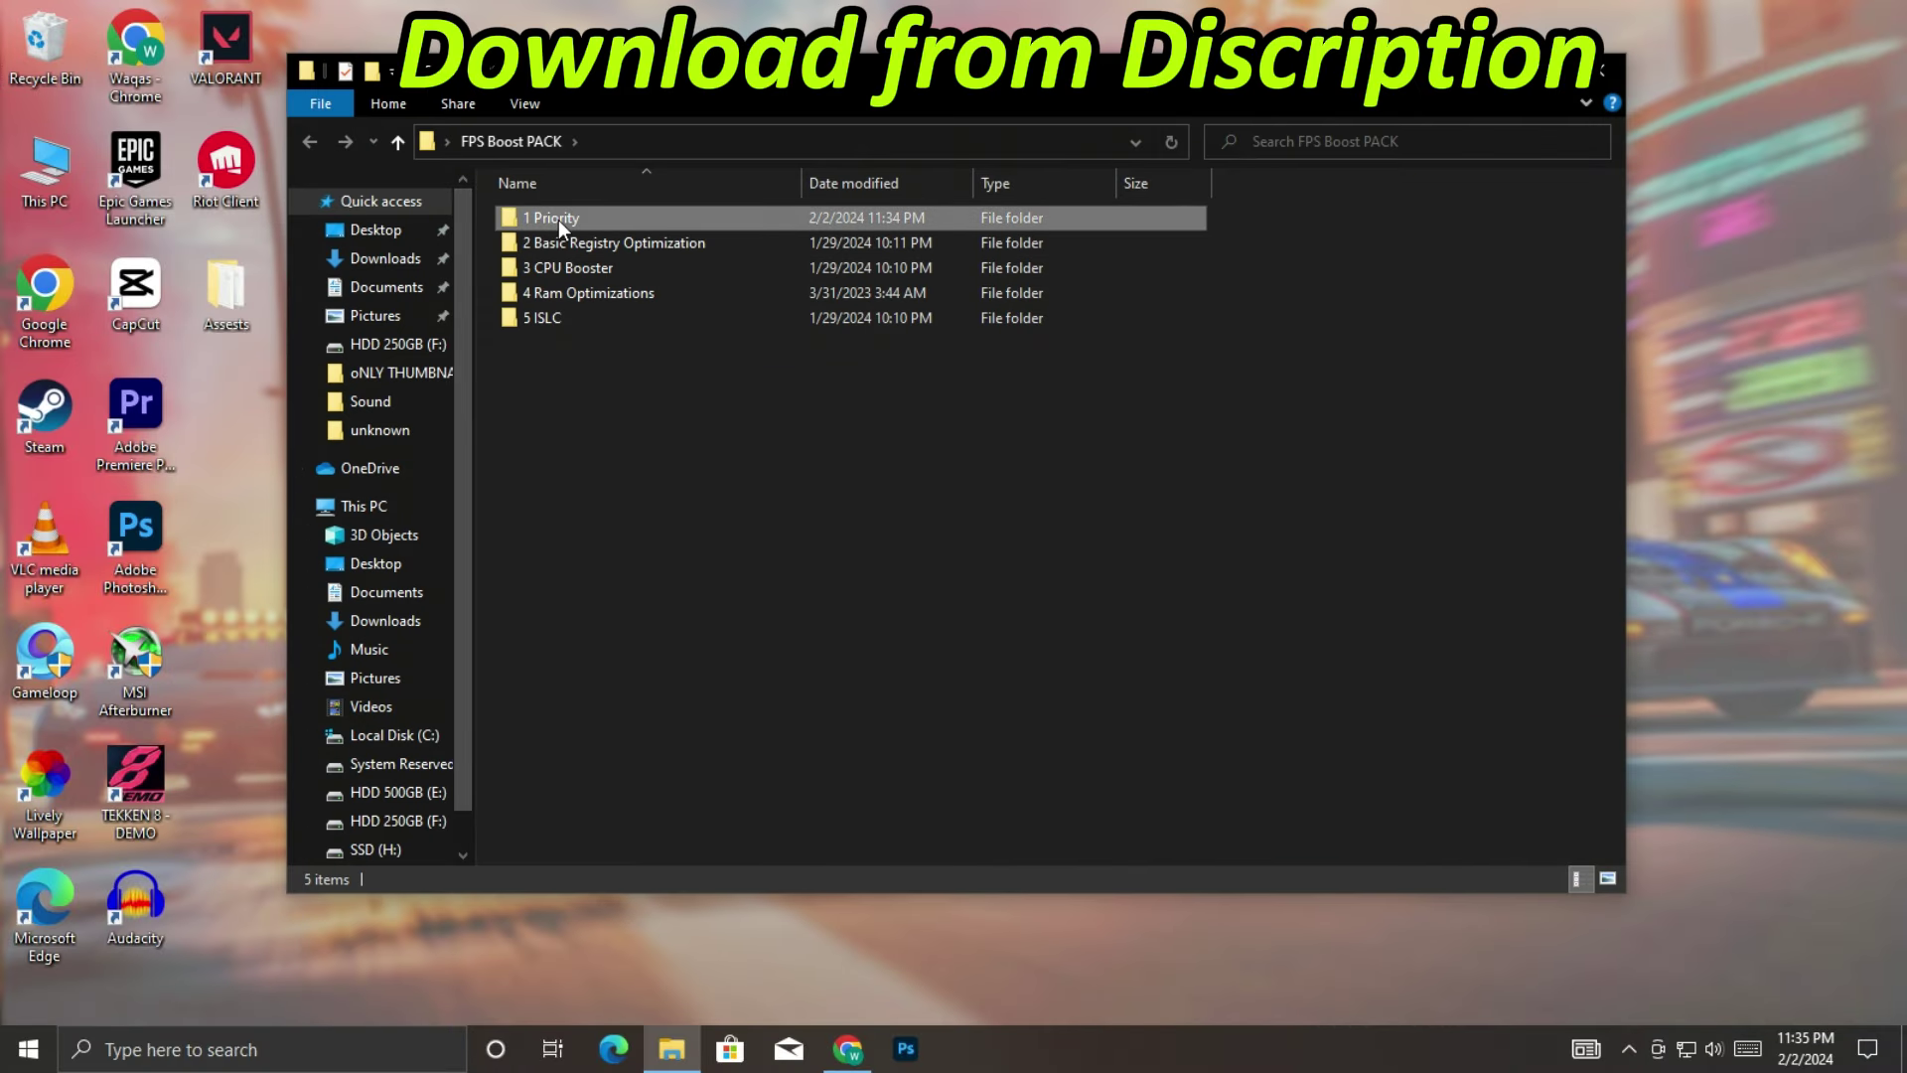
double_click(559, 219)
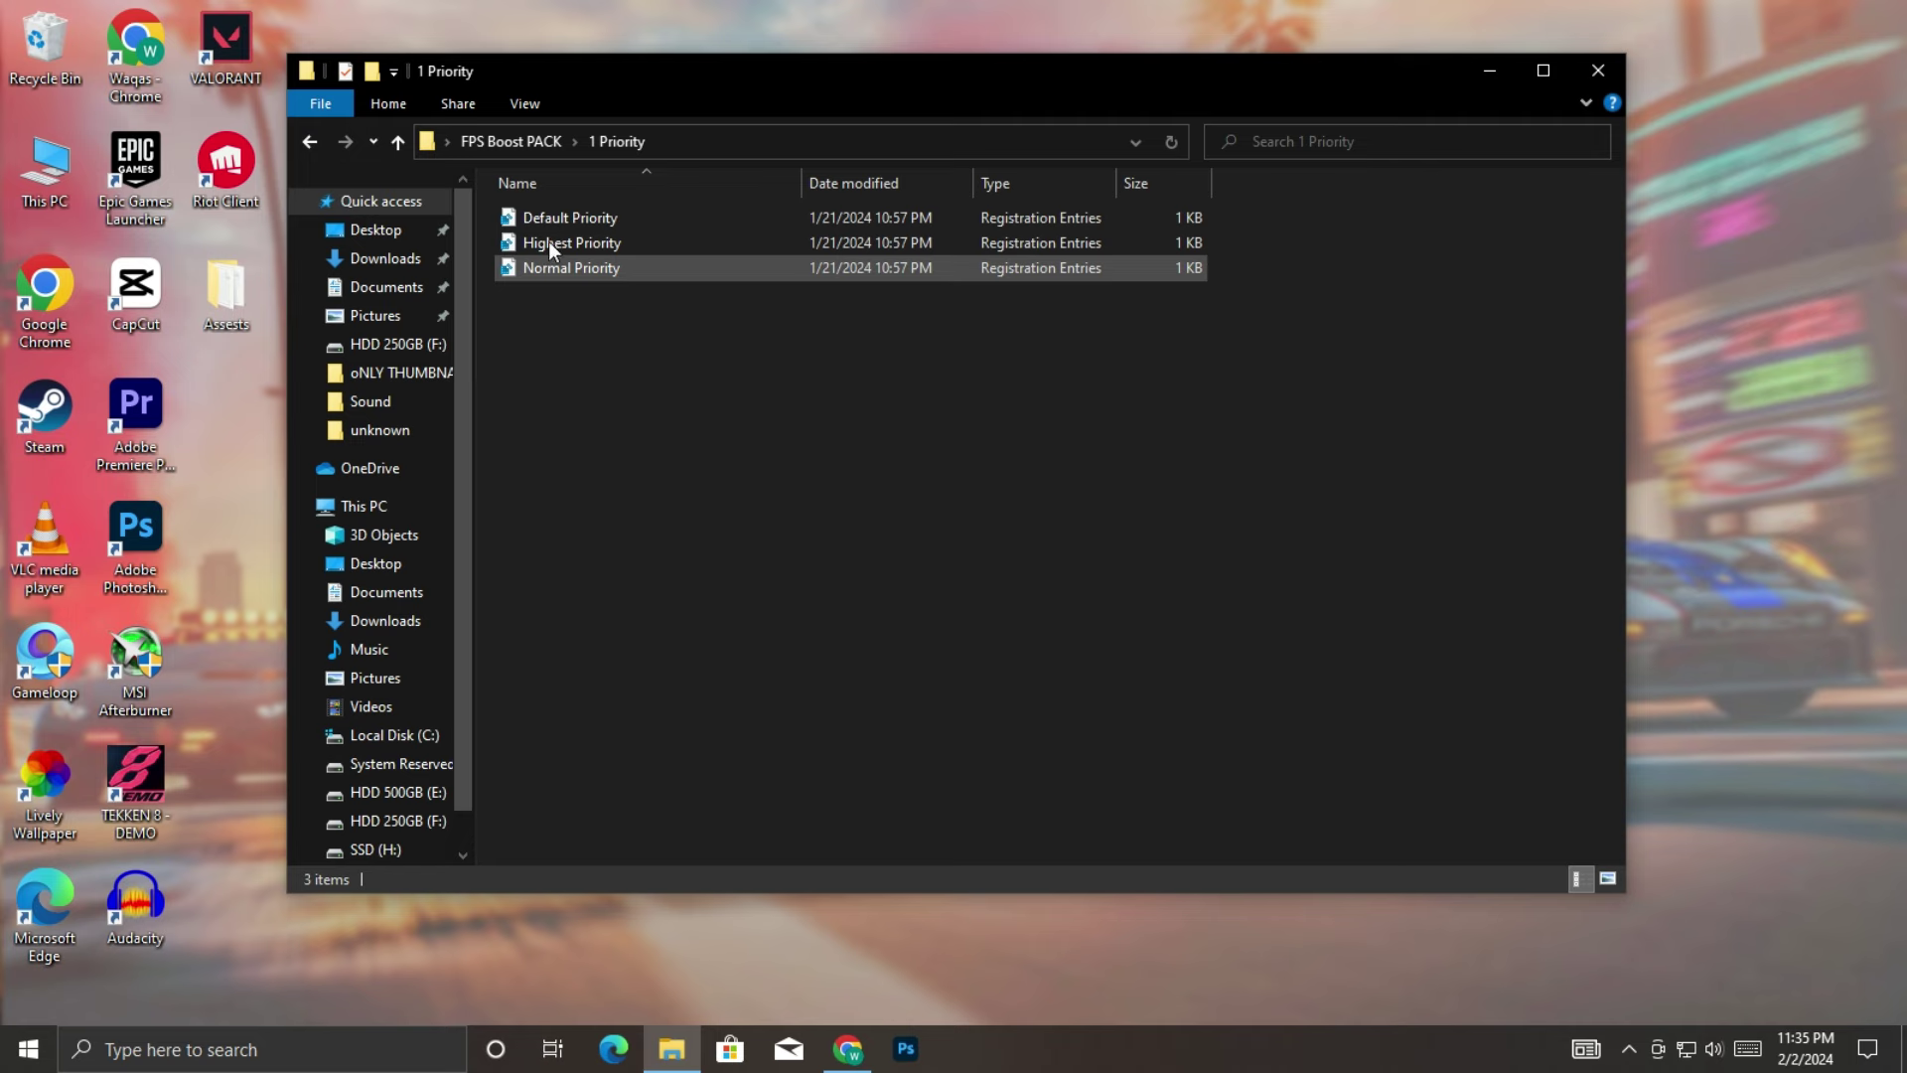
right_click(563, 242)
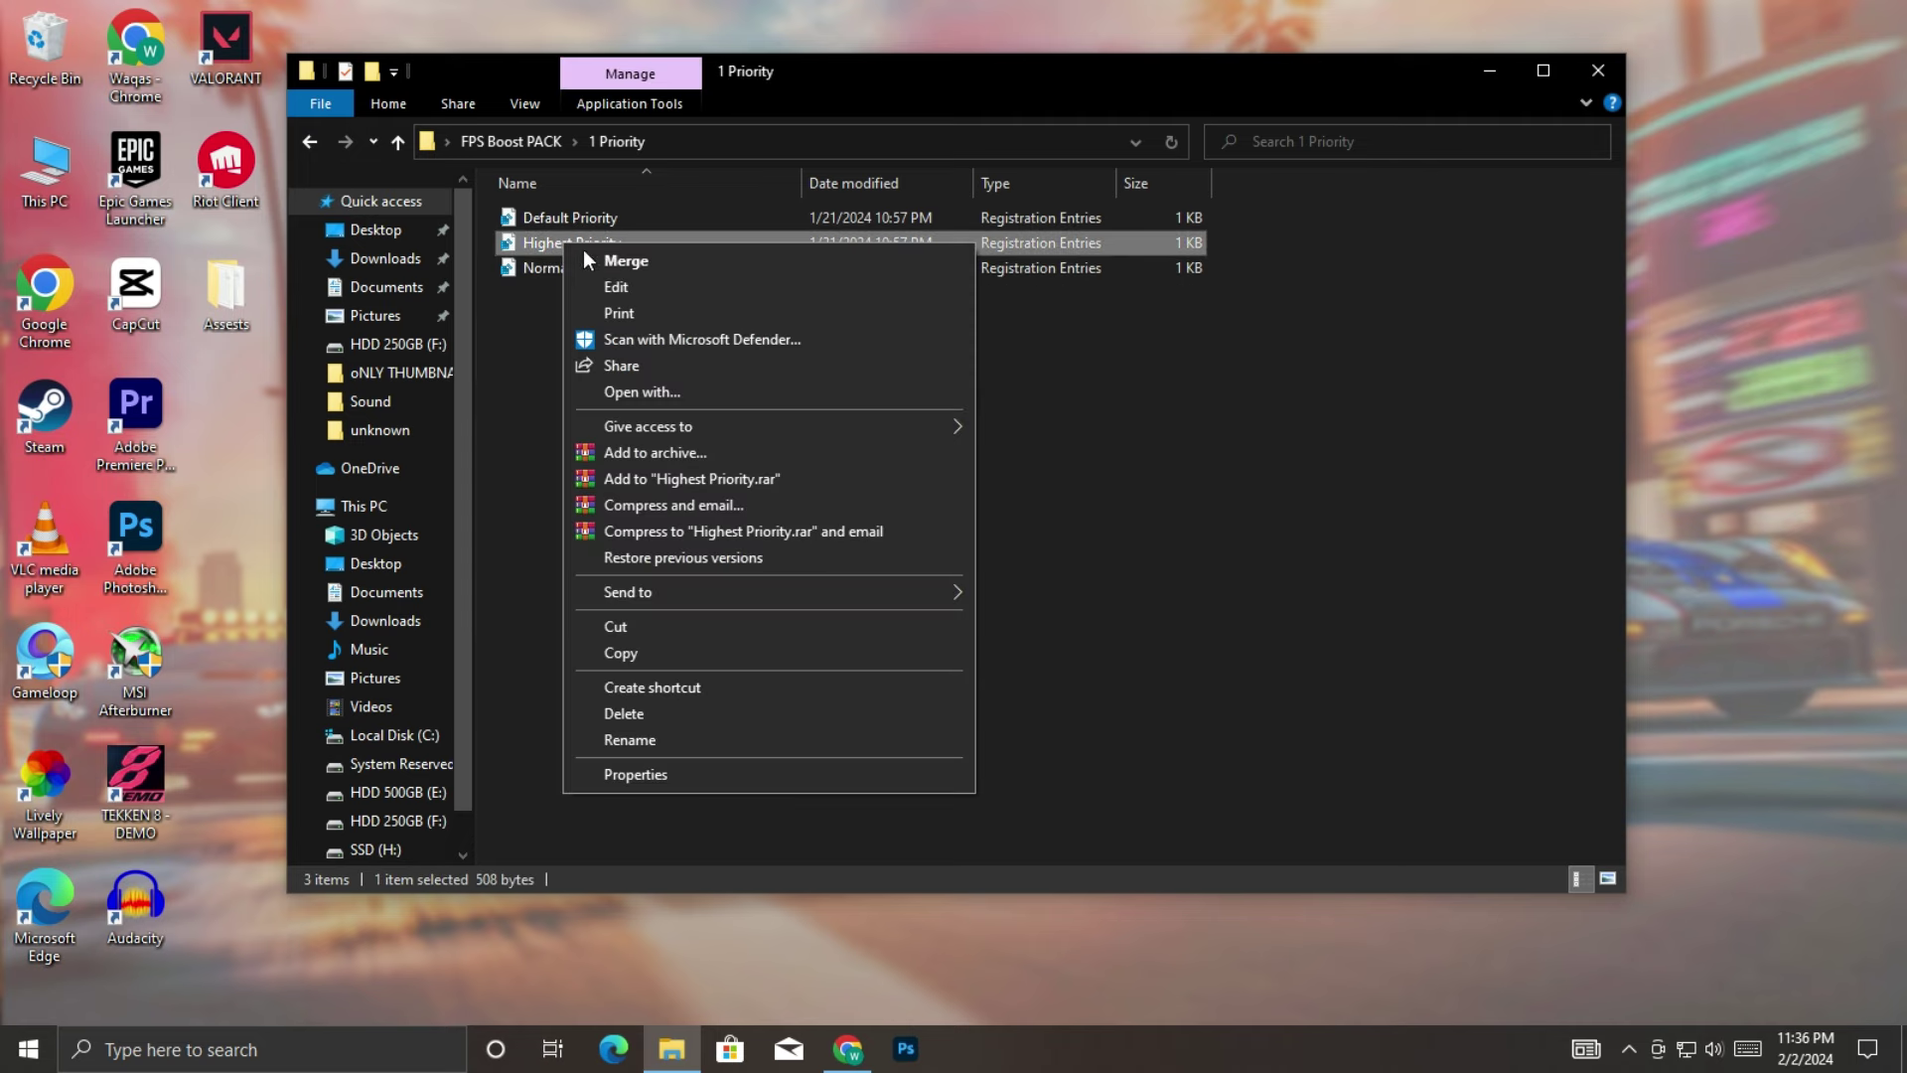
left_click(642, 260)
left_click(830, 673)
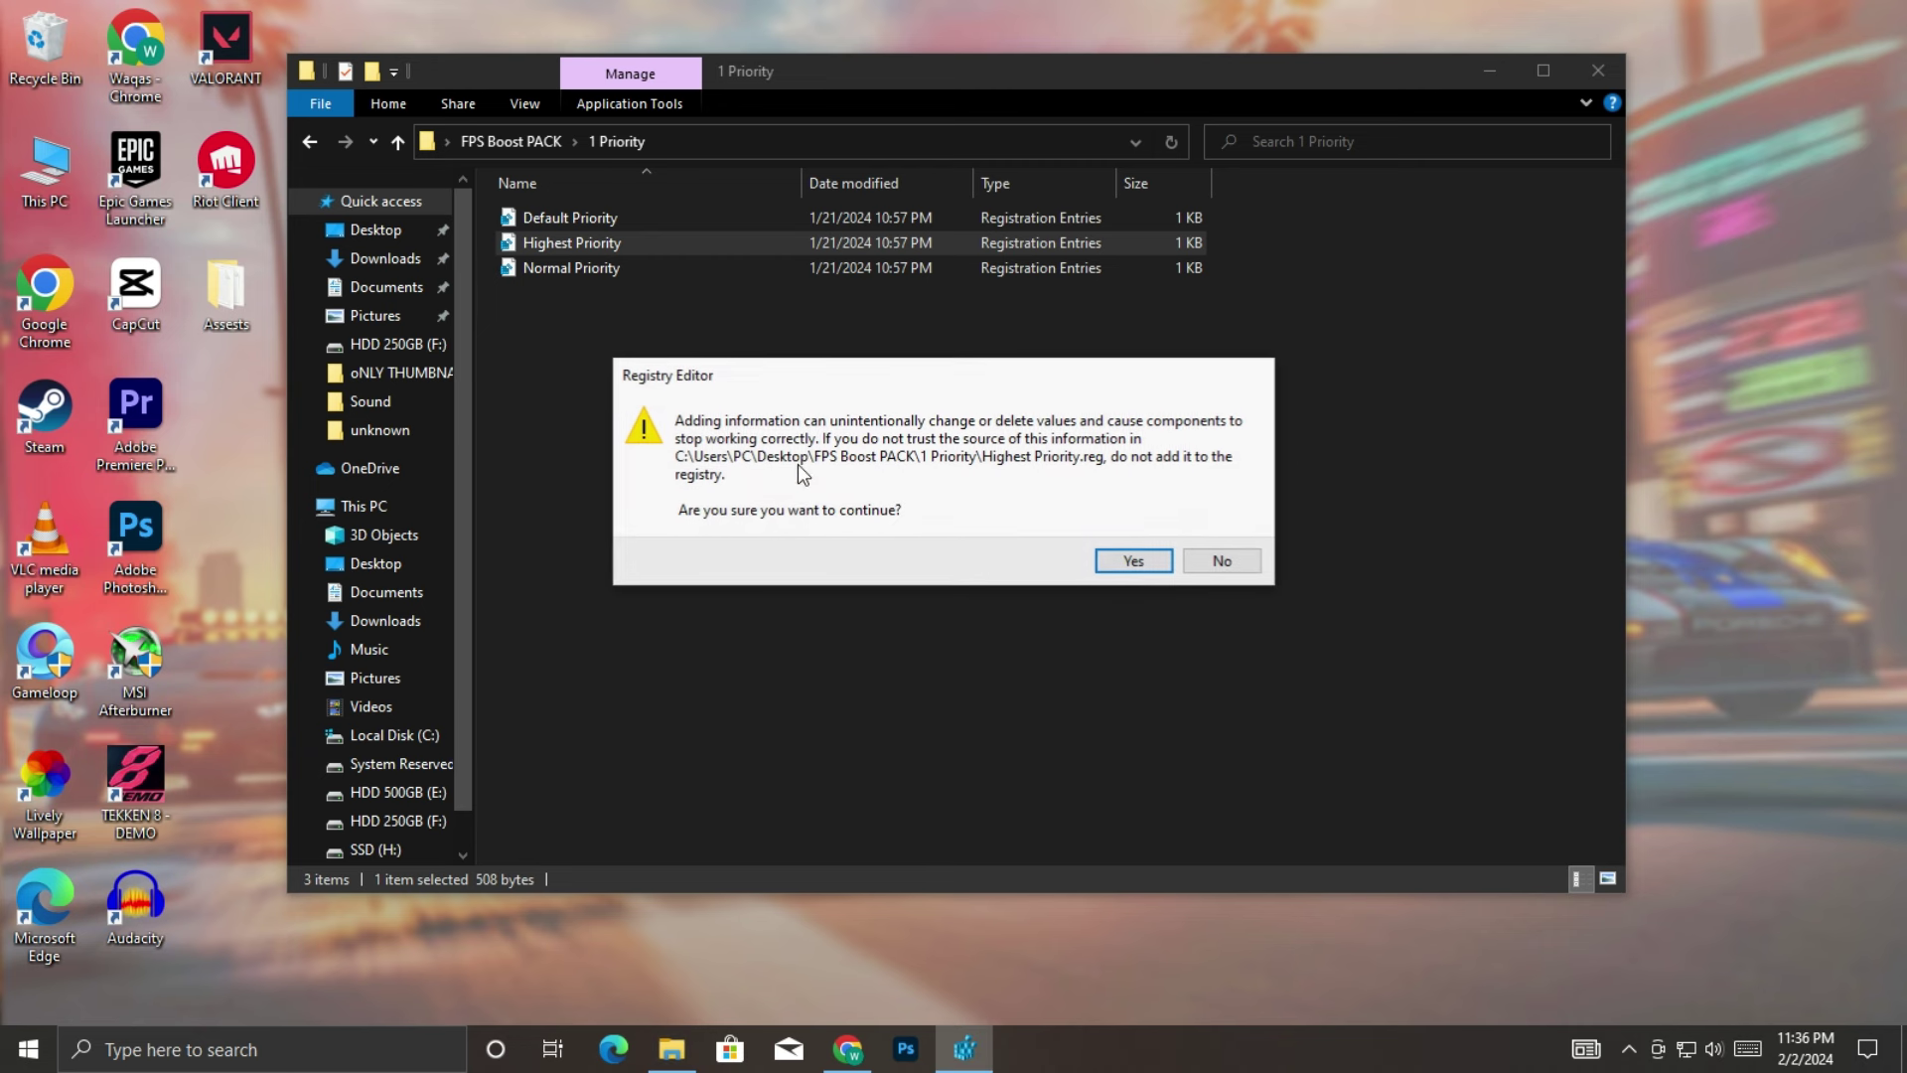
left_click(1134, 560)
left_click(1210, 526)
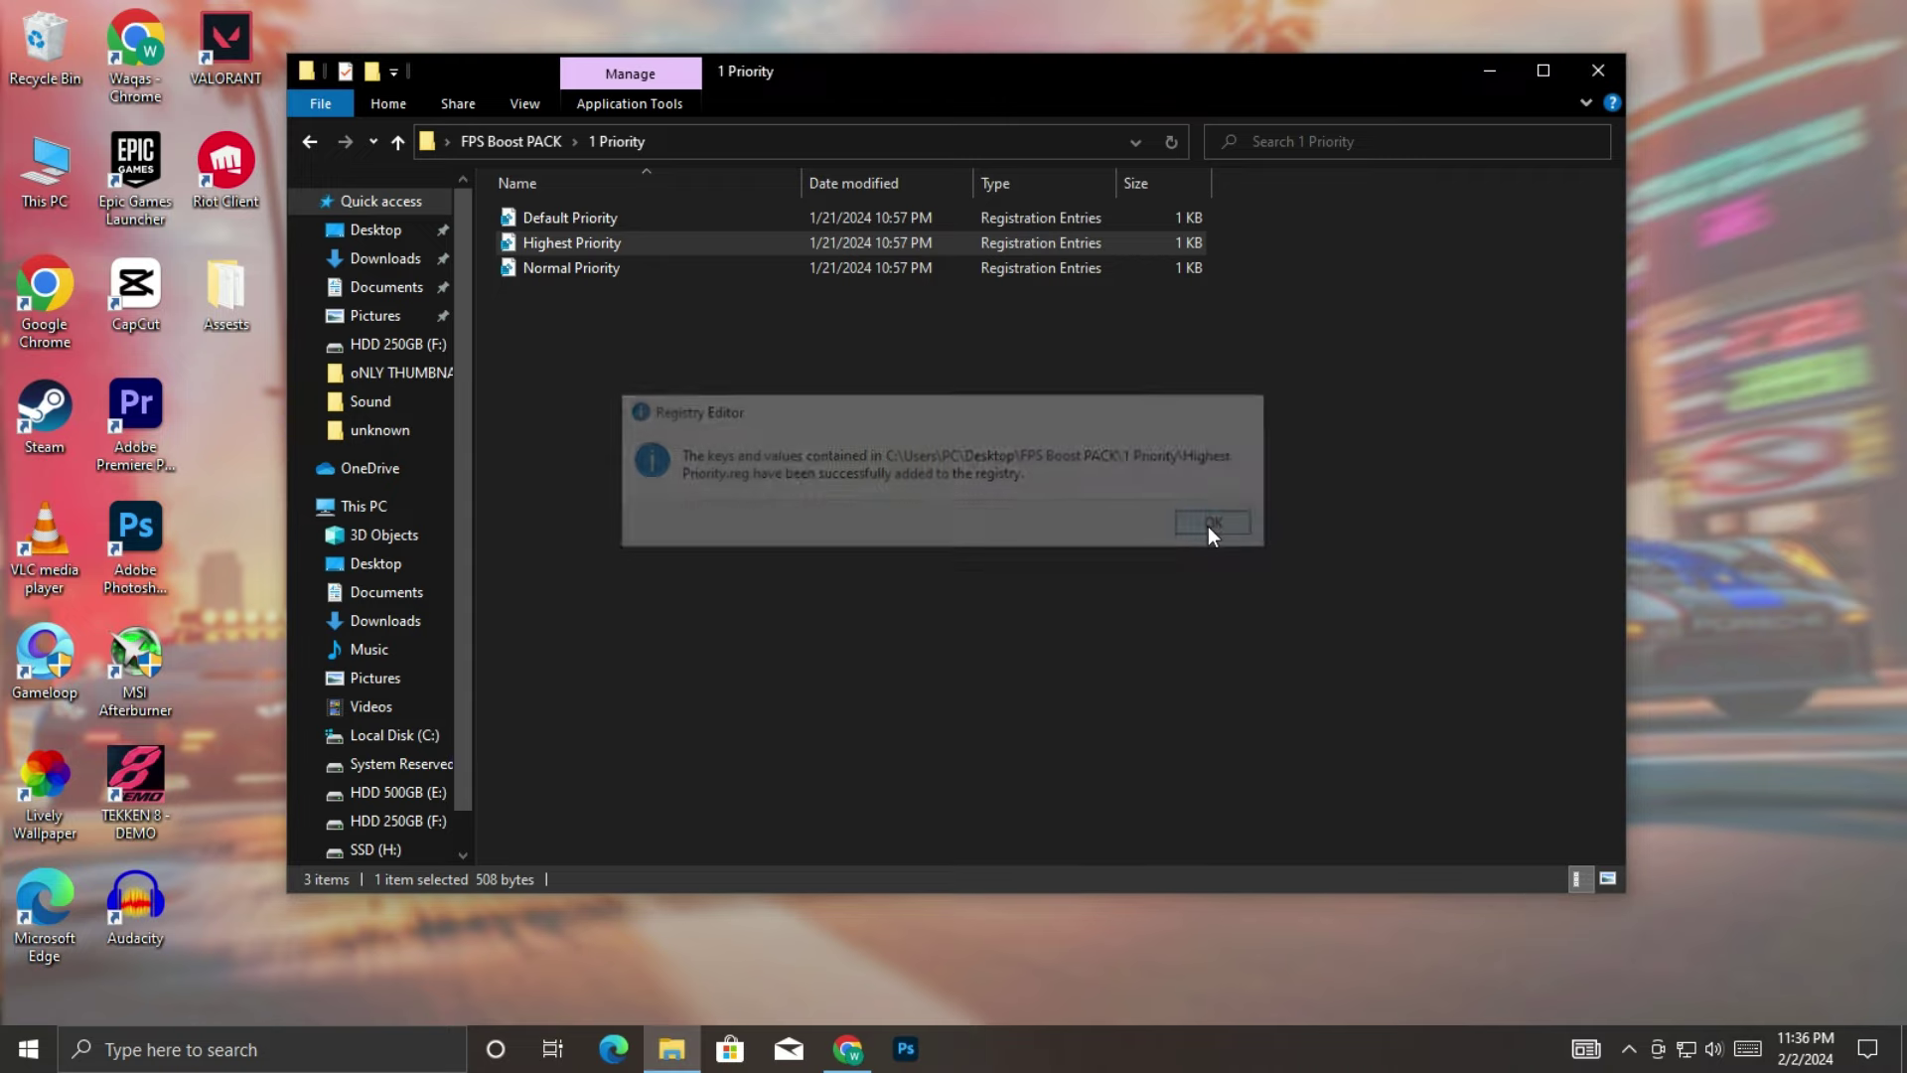
Step: Go to the "2 Basic Registry Optimization" folder and merge the CPU Performance Boost file into the registry
left_click(304, 141)
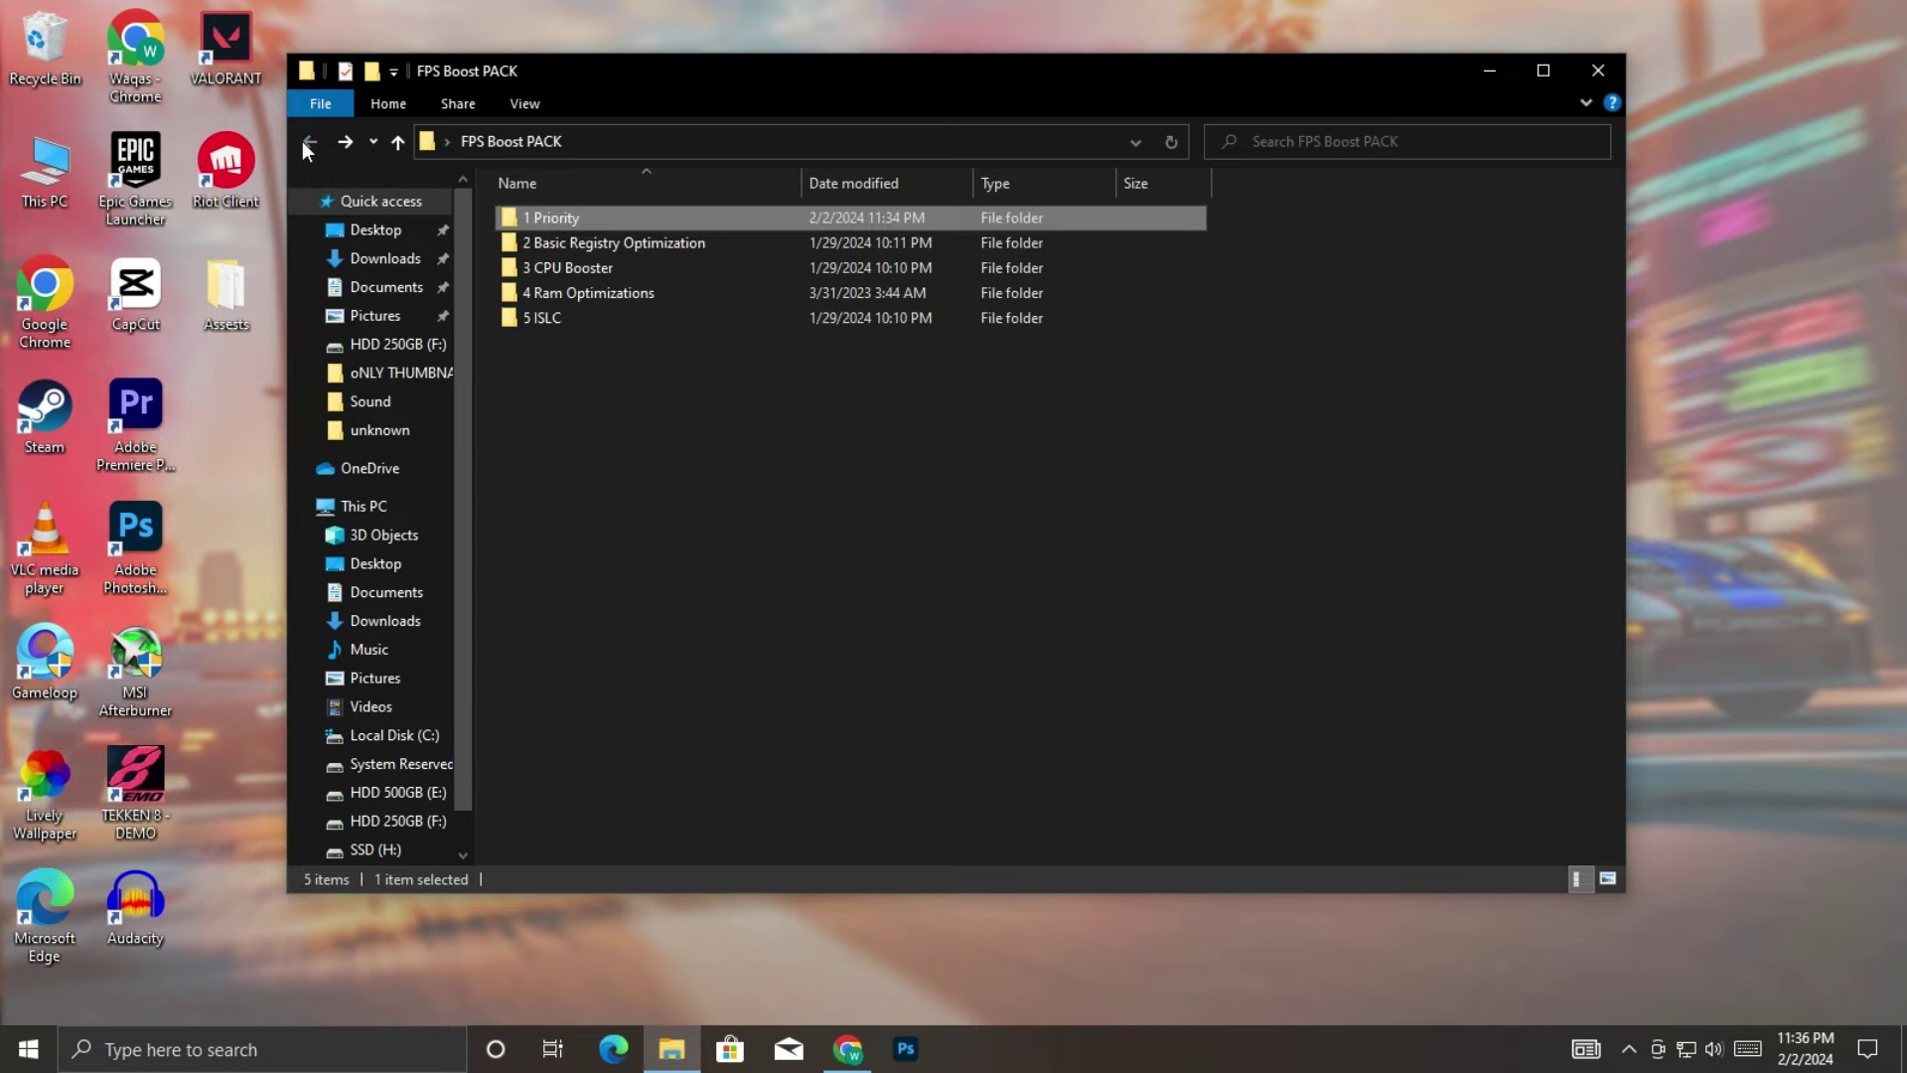
double_click(600, 244)
right_click(572, 242)
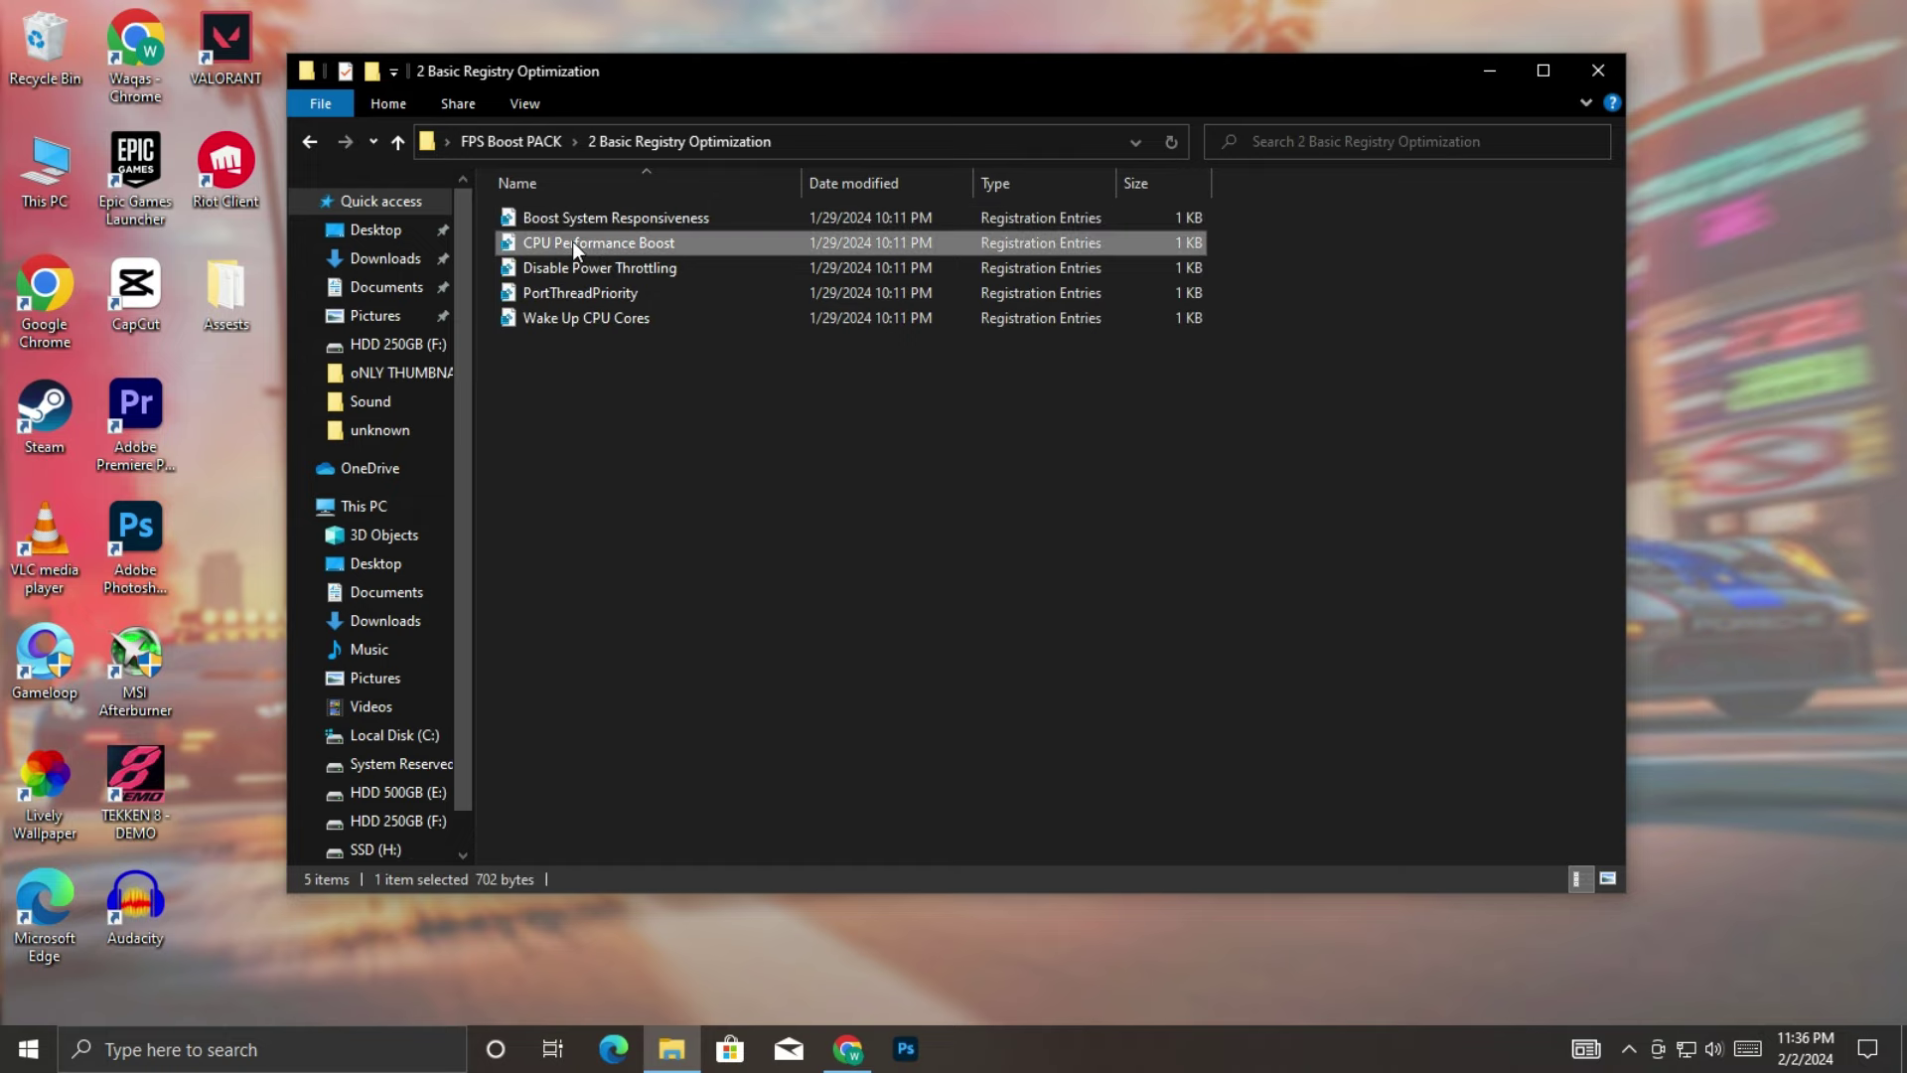
left_click(625, 260)
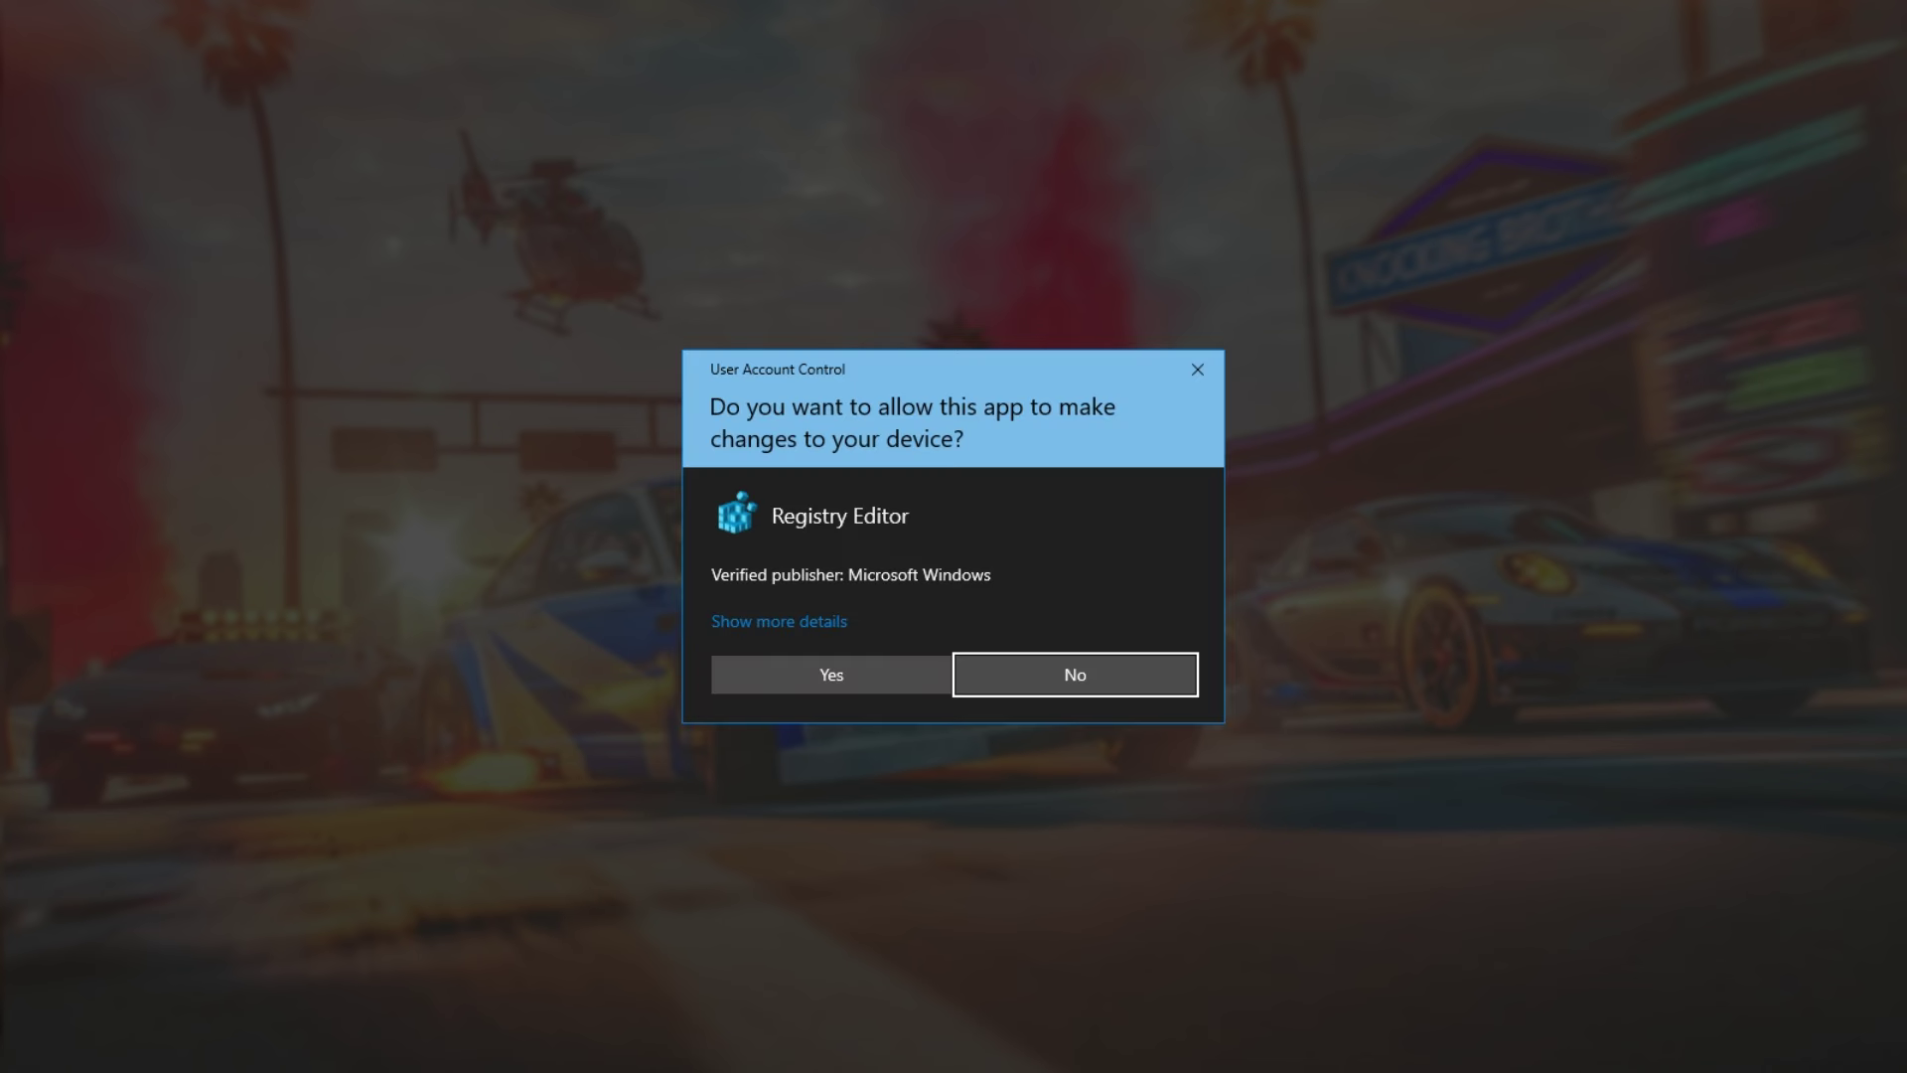
left_click(812, 677)
left_click(1147, 562)
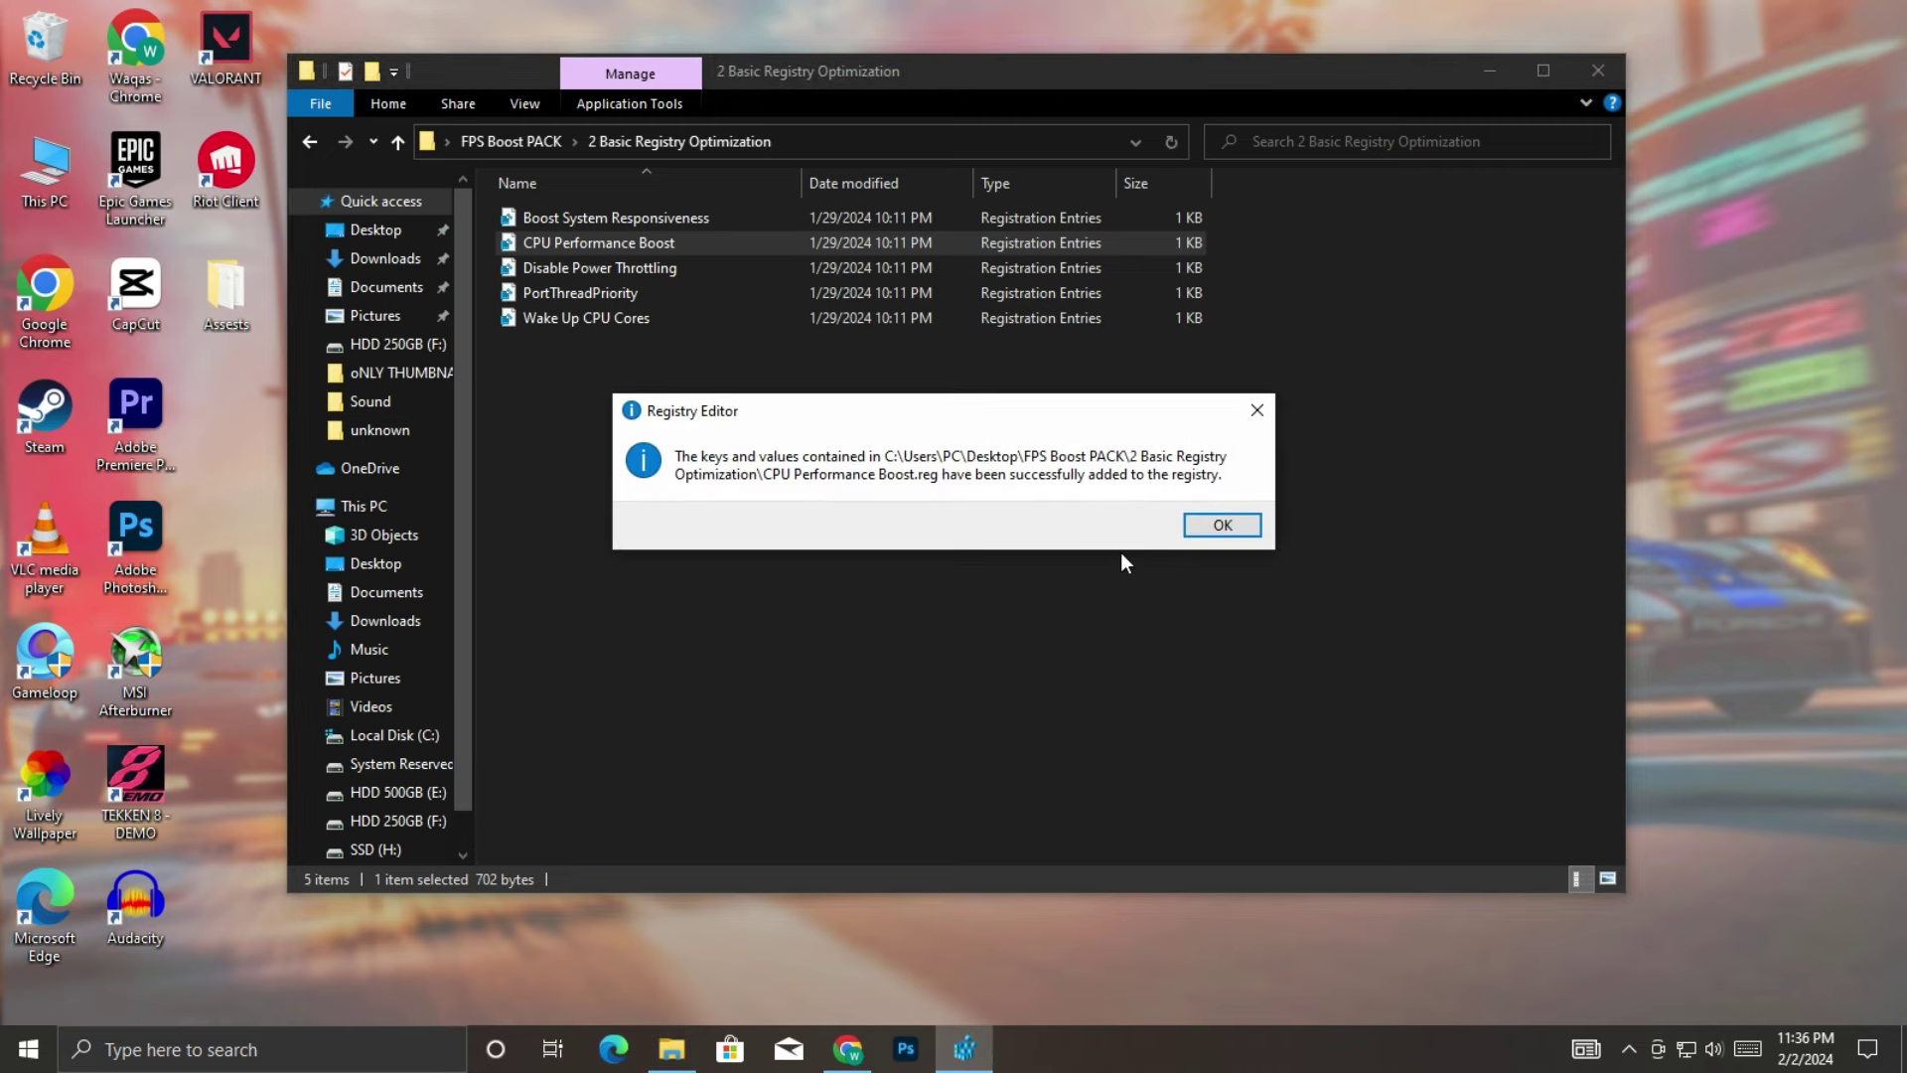
left_click(1224, 527)
Step: Merge the Disable Power Throttling file into the registry and allow the change
left_click(650, 269)
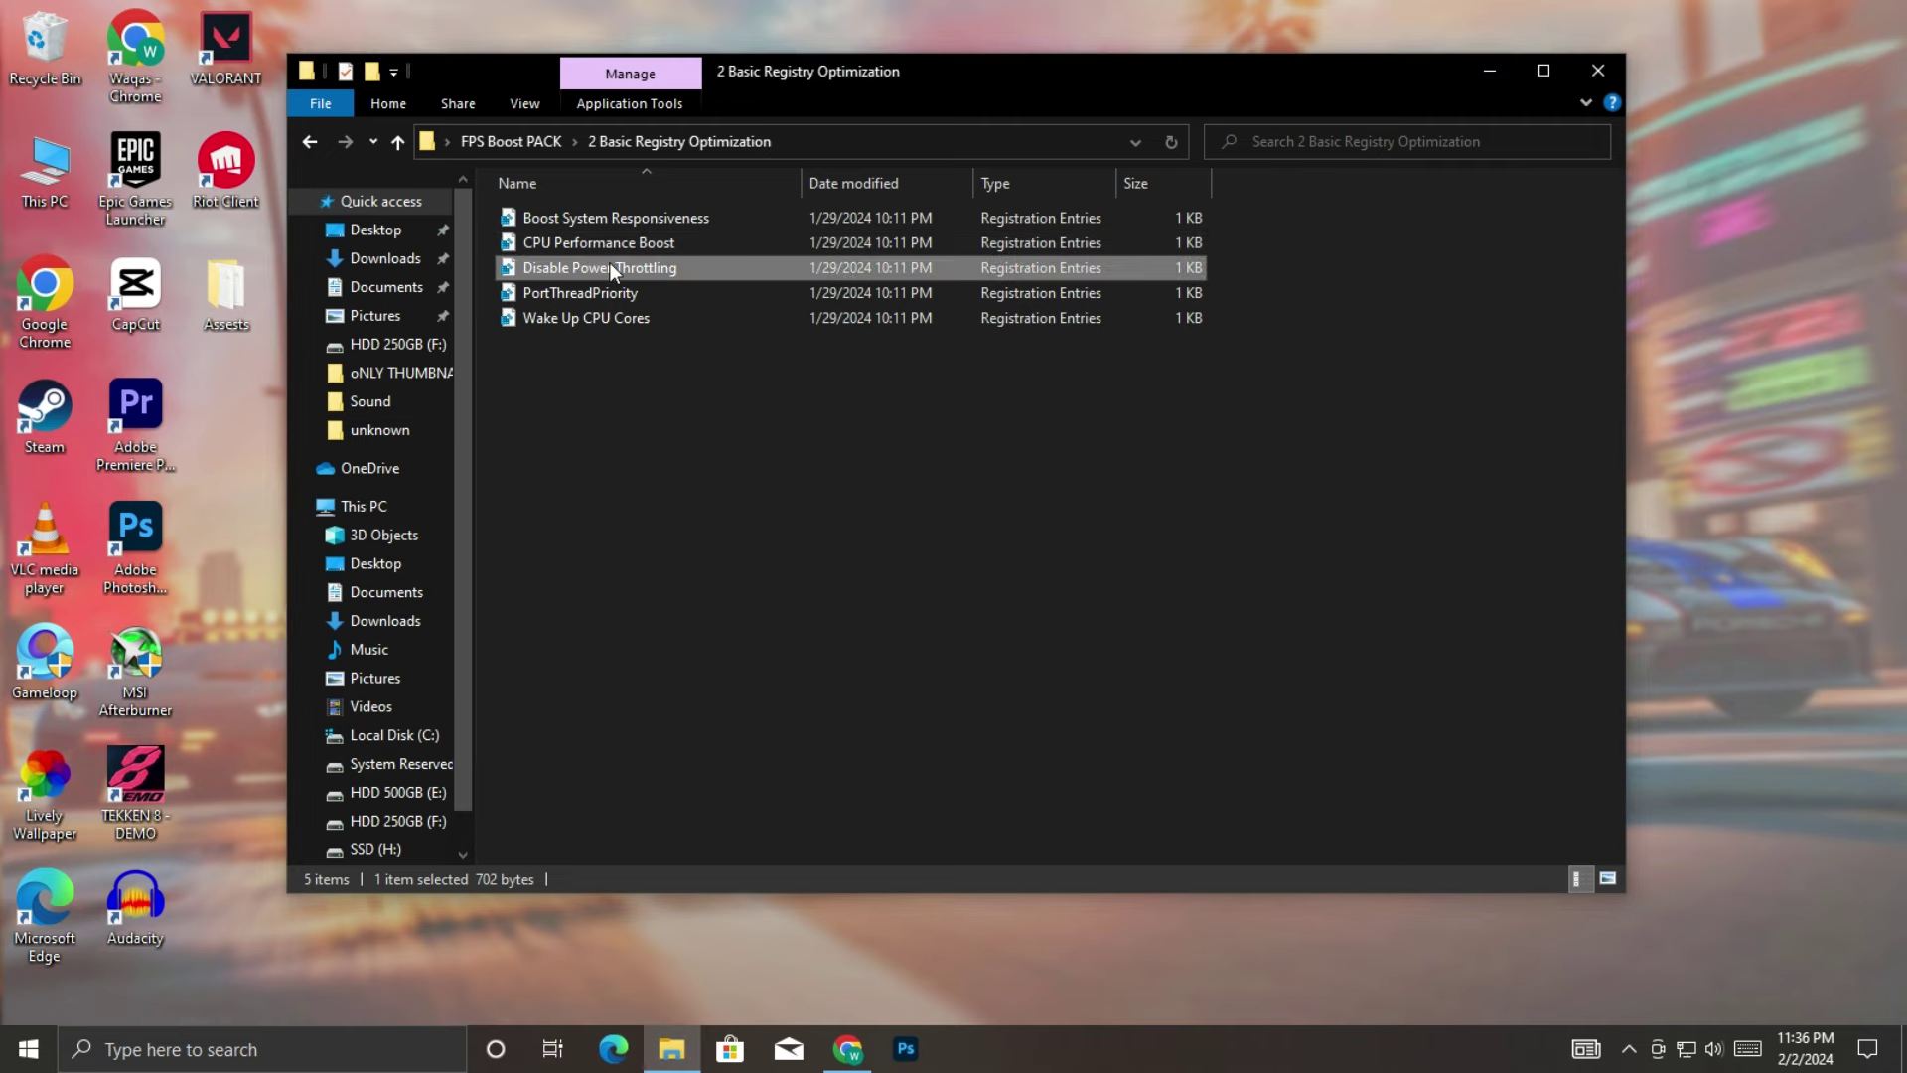
right_click(635, 260)
left_click(688, 270)
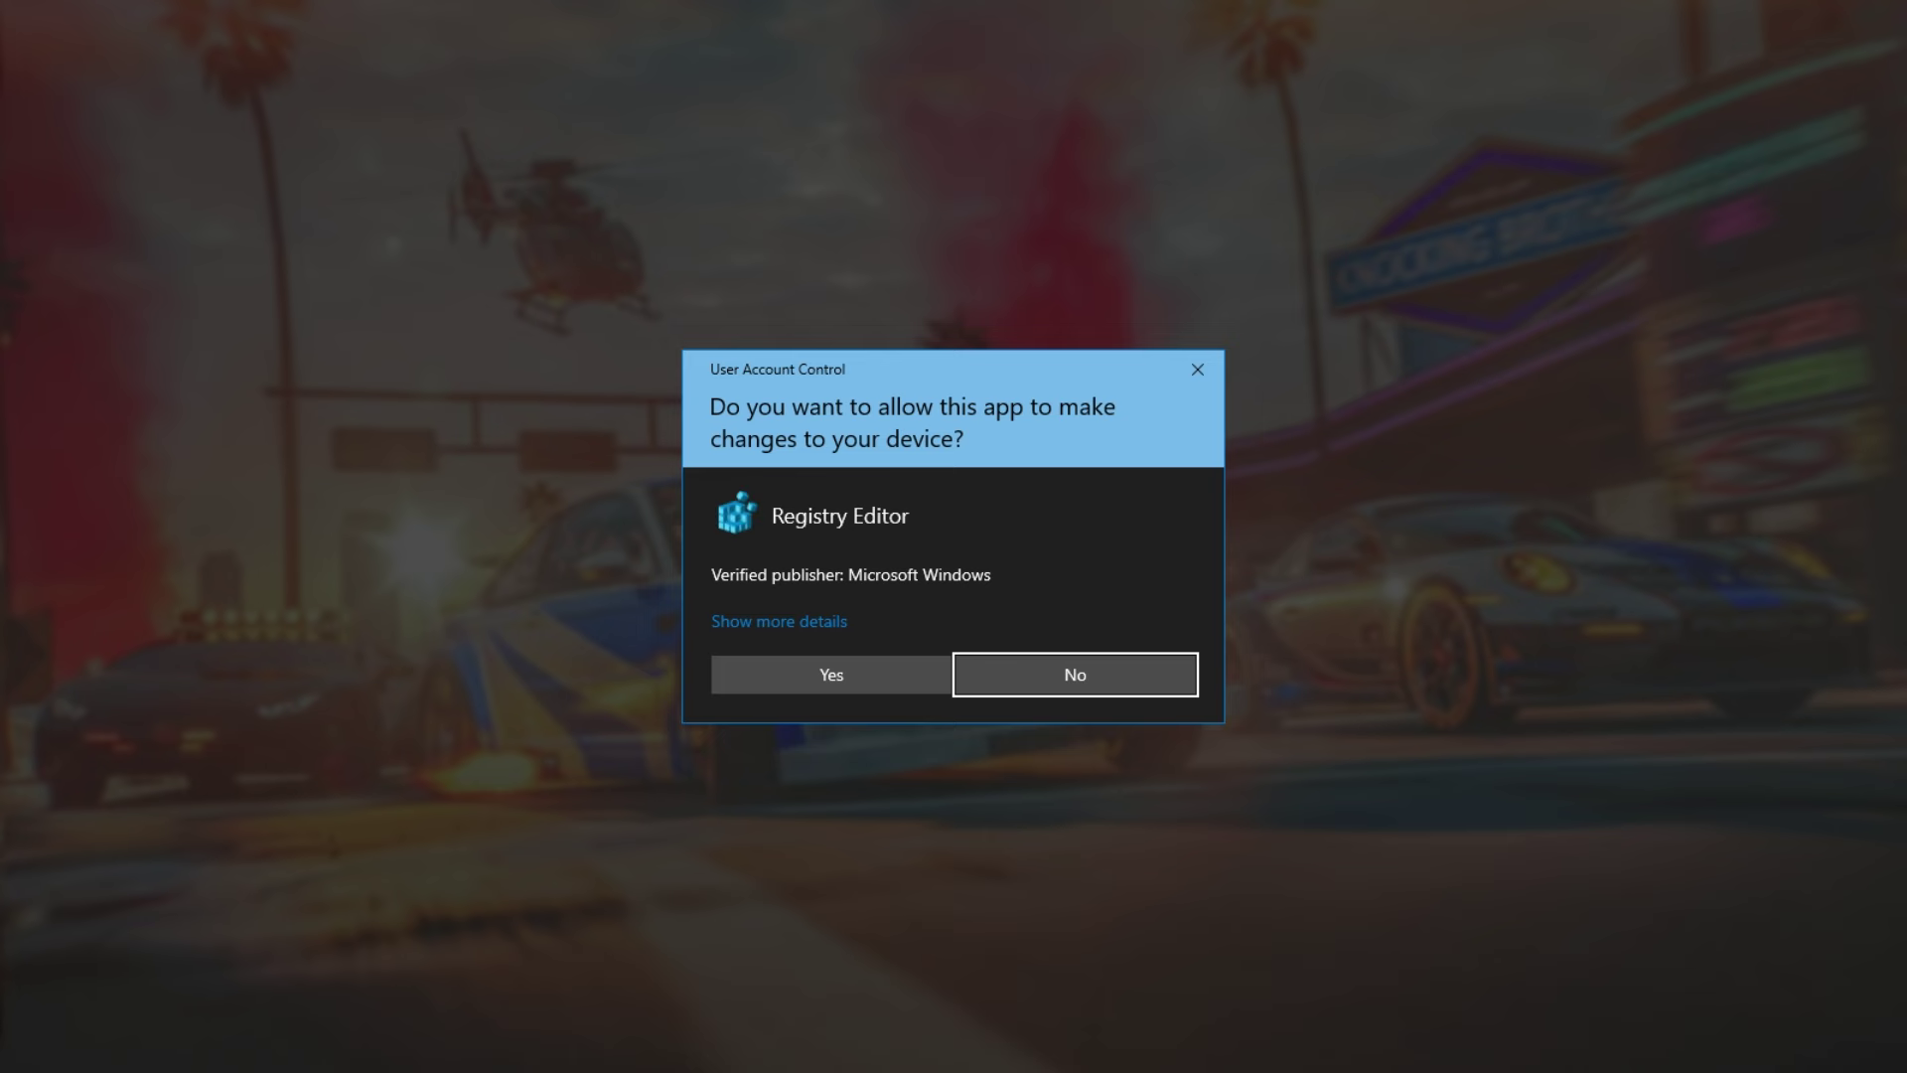
left_click(860, 671)
left_click(1135, 552)
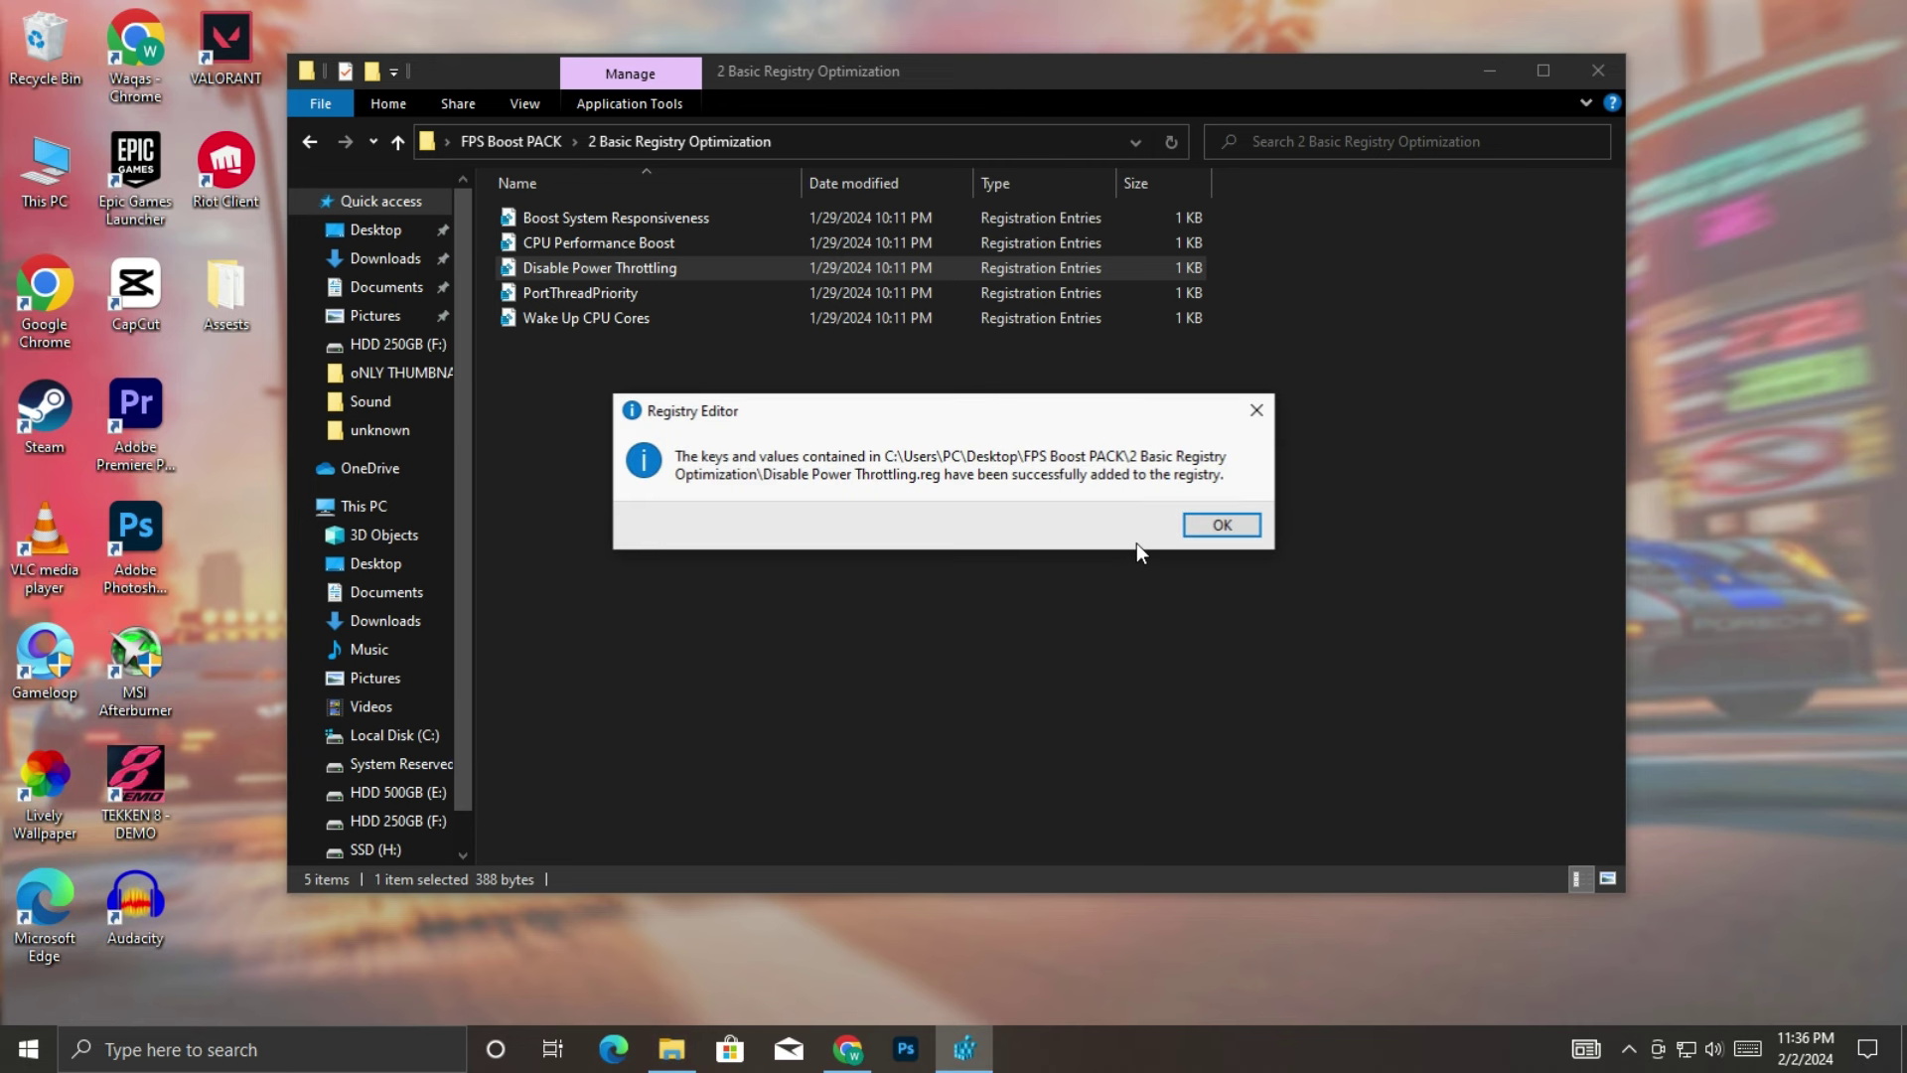
left_click(1199, 530)
Step: Merge the Wake Up CPU Cores file into the registry and allow the change
left_click(626, 321)
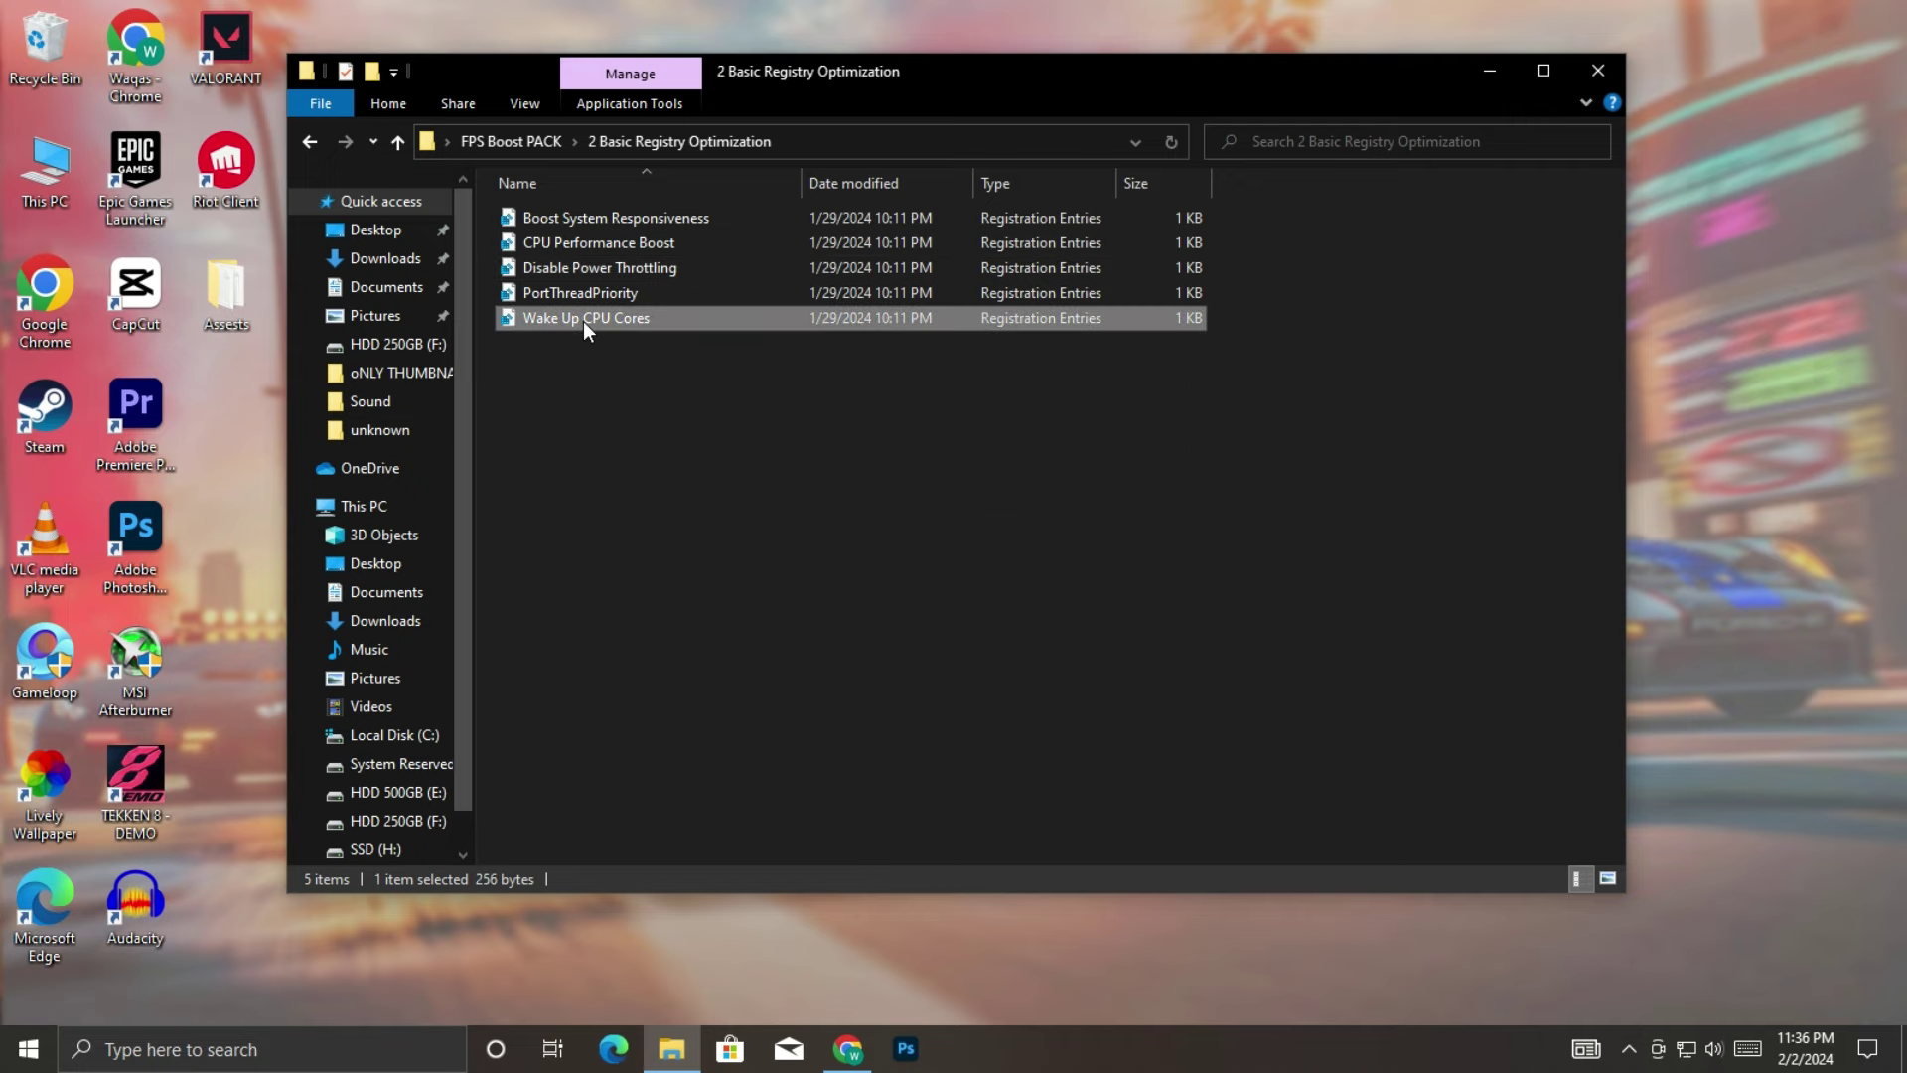
right_click(582, 320)
left_click(617, 338)
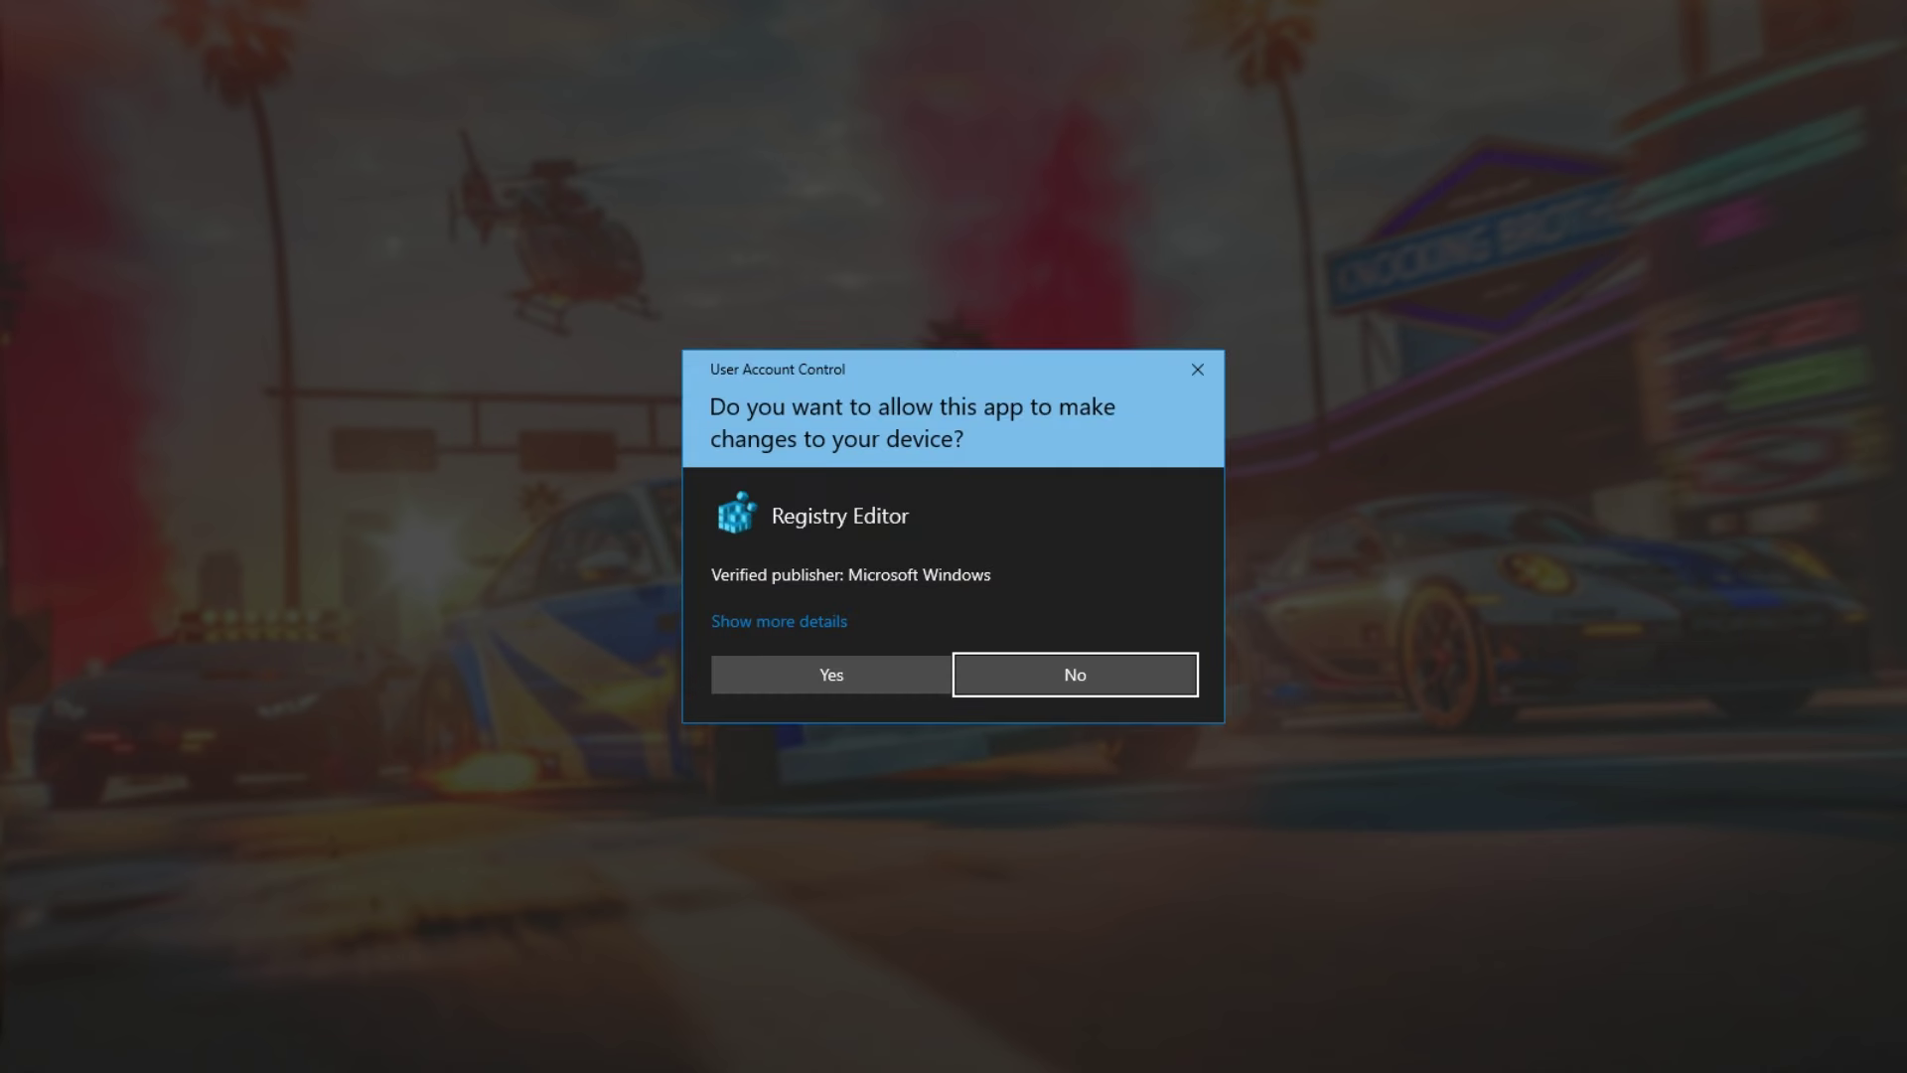
left_click(864, 675)
left_click(1160, 554)
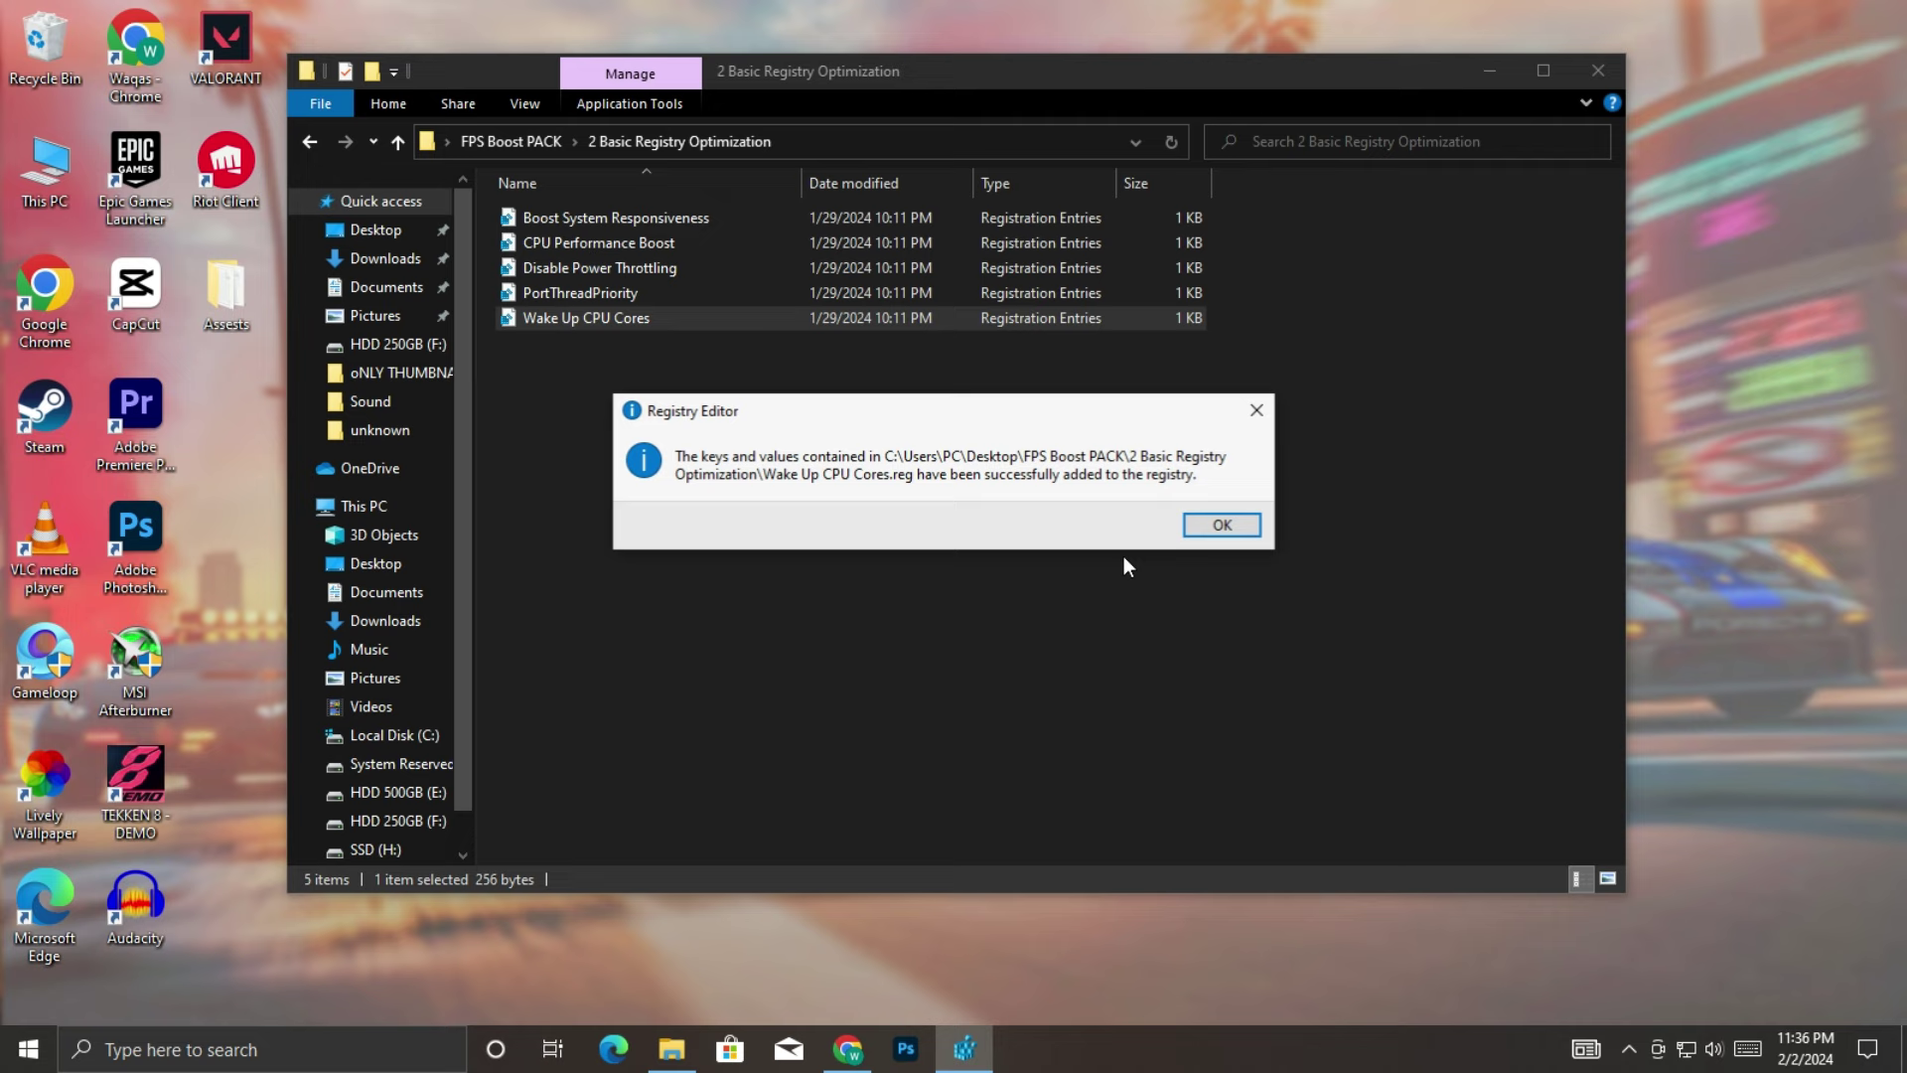
left_click(1219, 527)
Step: Merge the PortThreadPriority file into the registry and allow the change
left_click(558, 290)
right_click(600, 290)
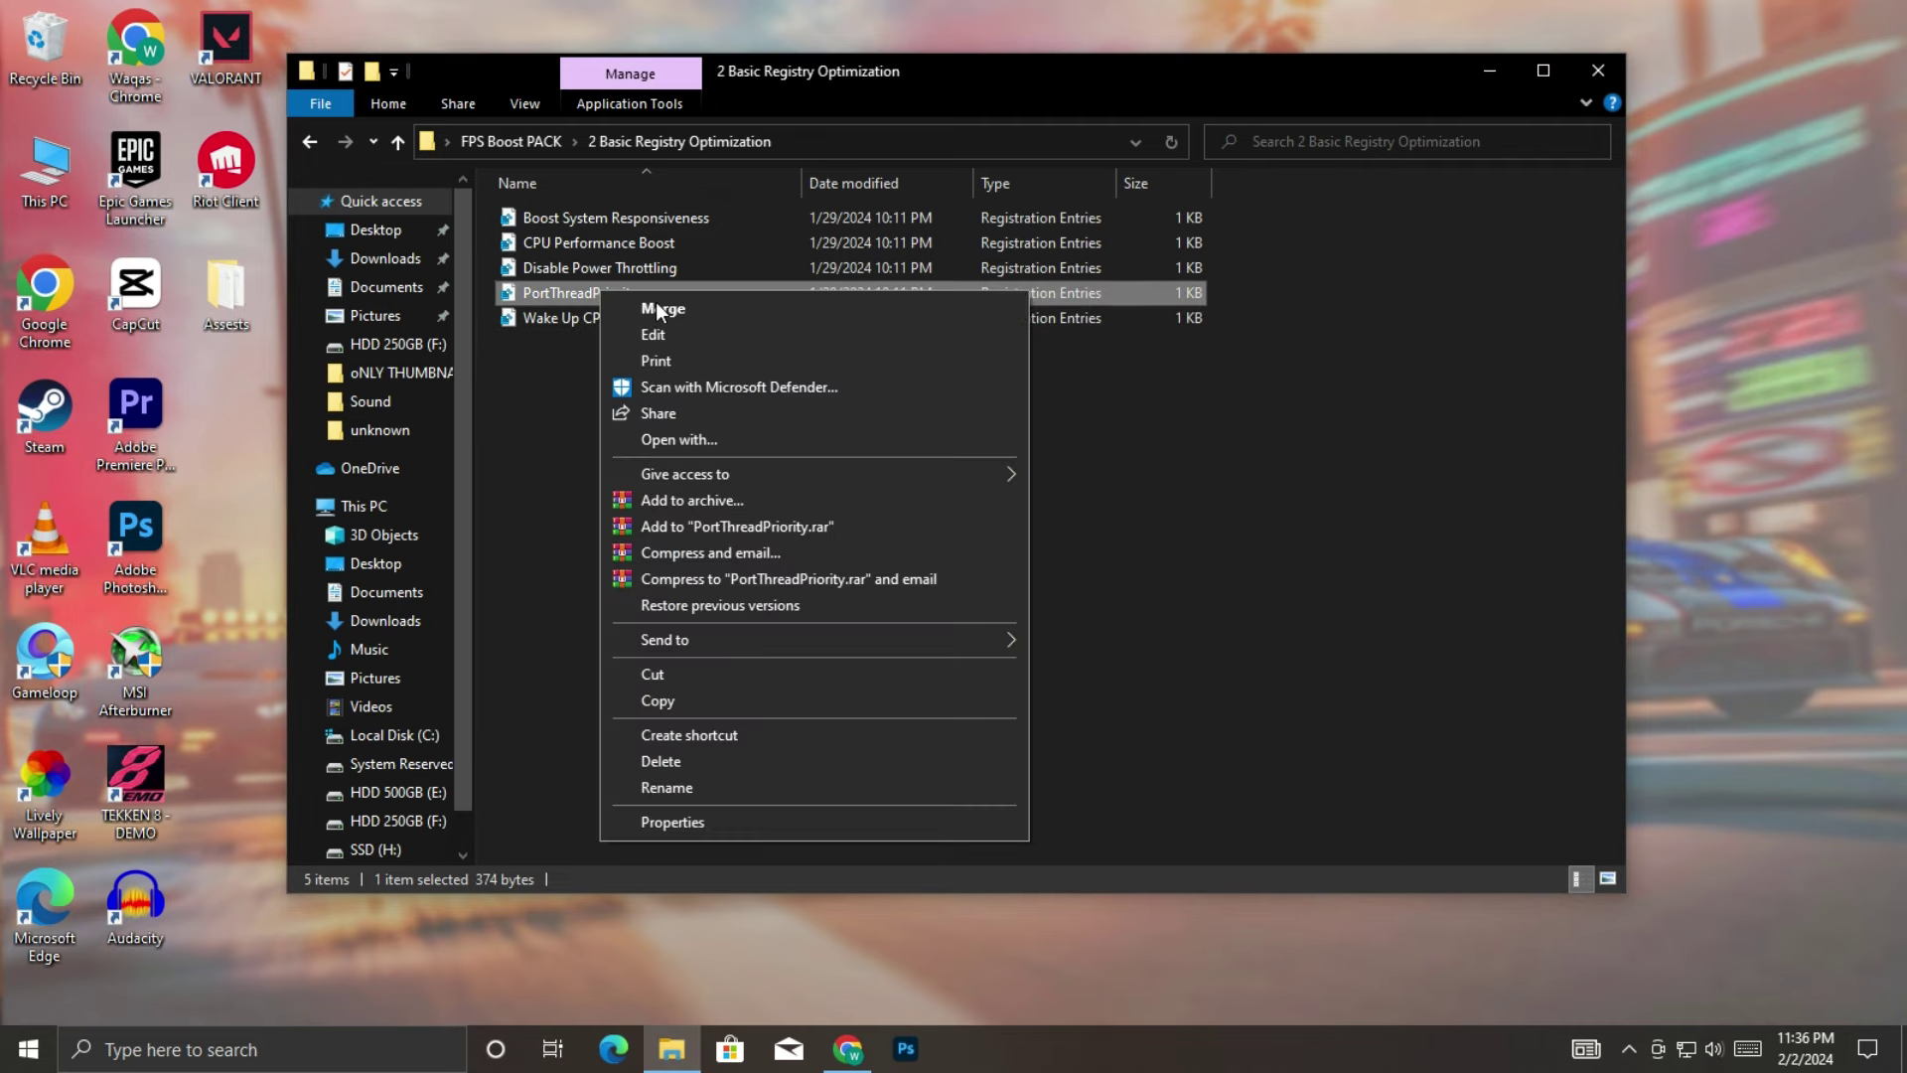
left_click(656, 302)
left_click(870, 672)
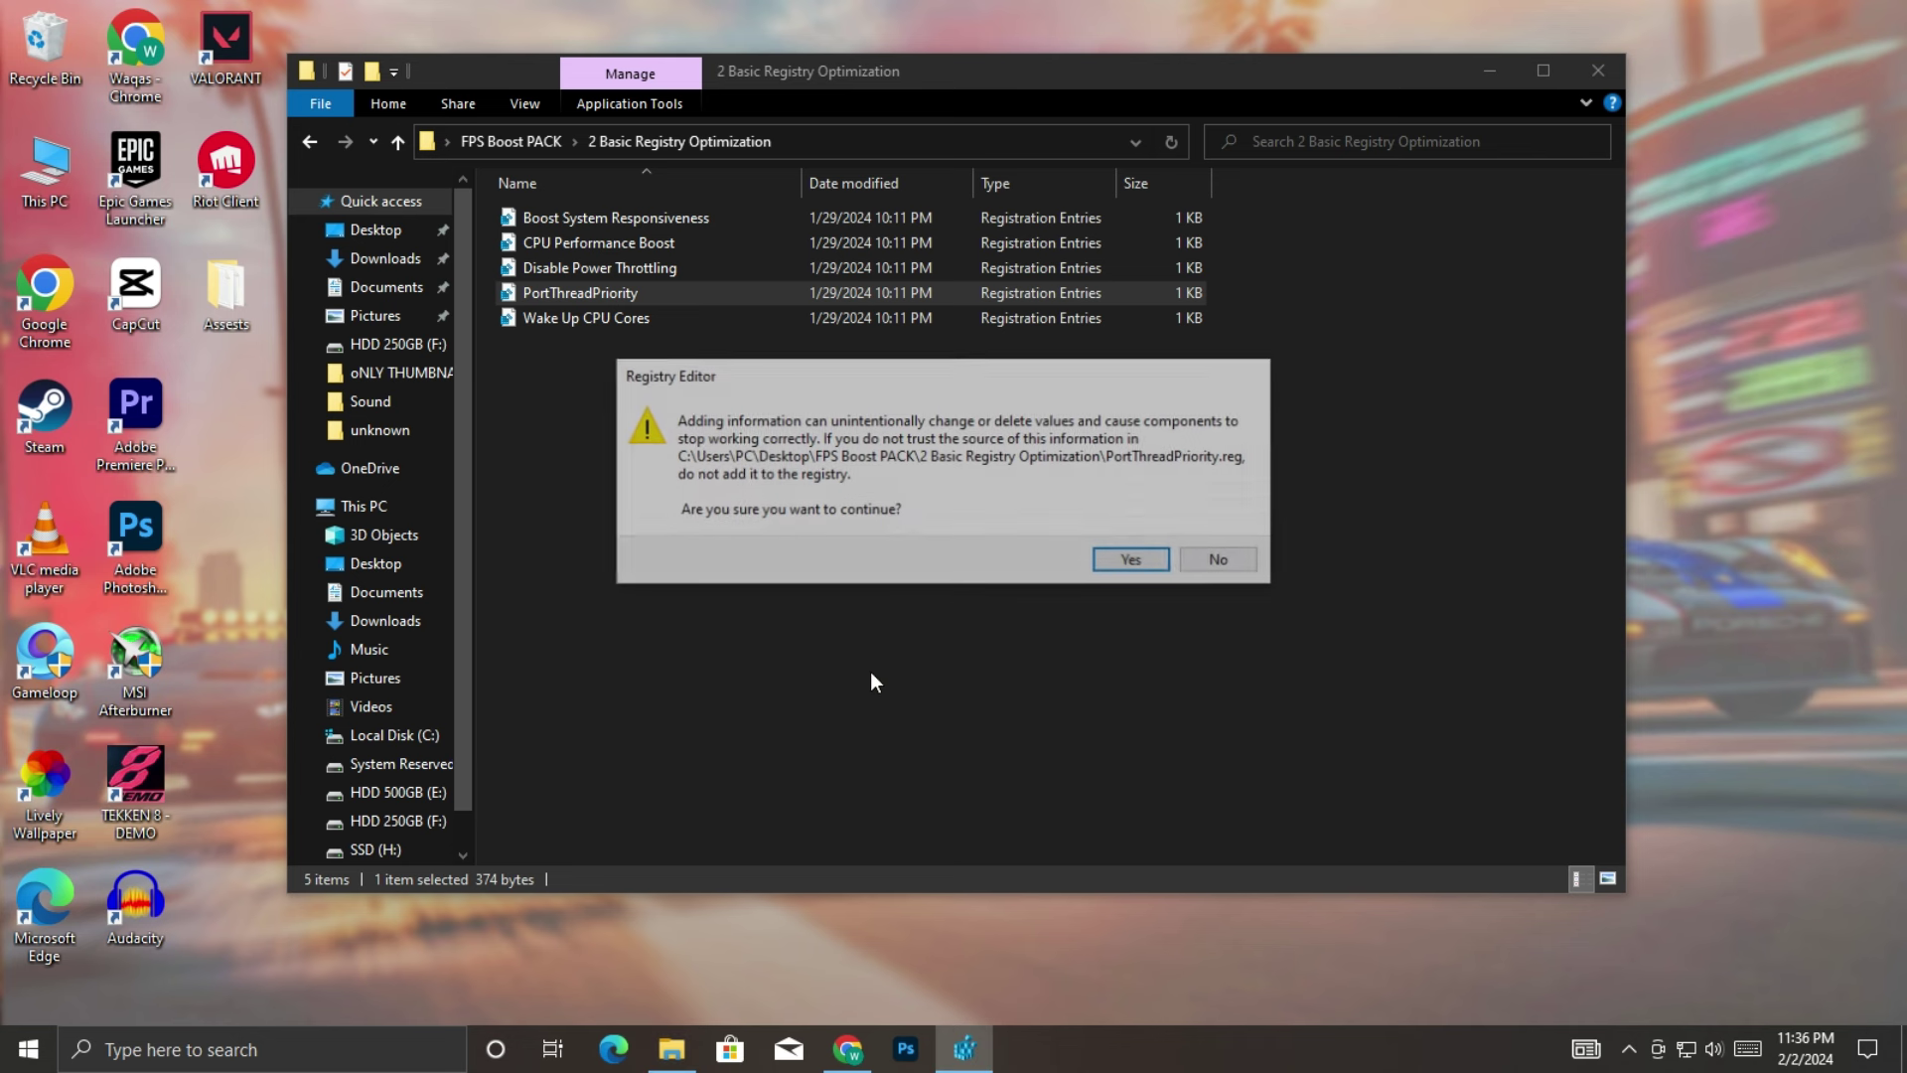
left_click(1113, 557)
left_click(1222, 524)
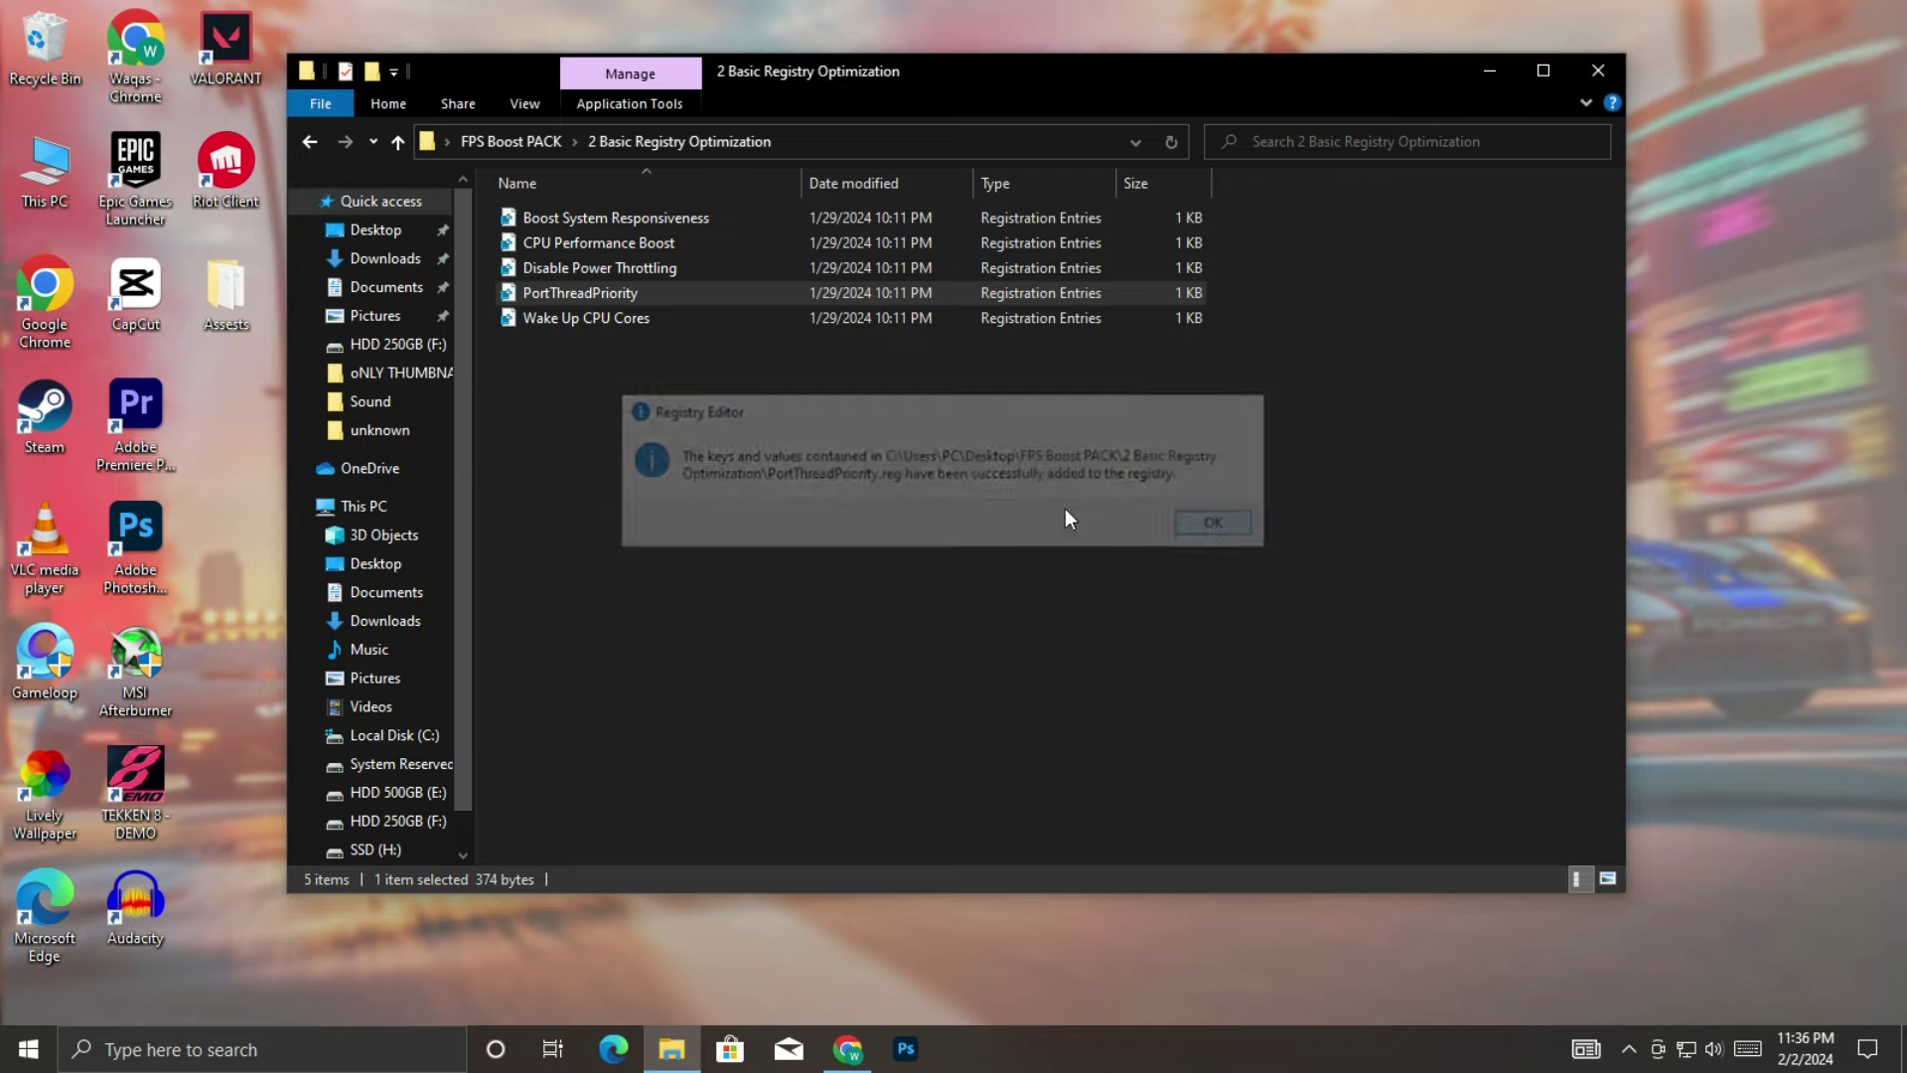
Step: Run park-control from the "3 CPU Booster" folder and install ParkControl in C:\Program Files\ParkControl
left_click(312, 146)
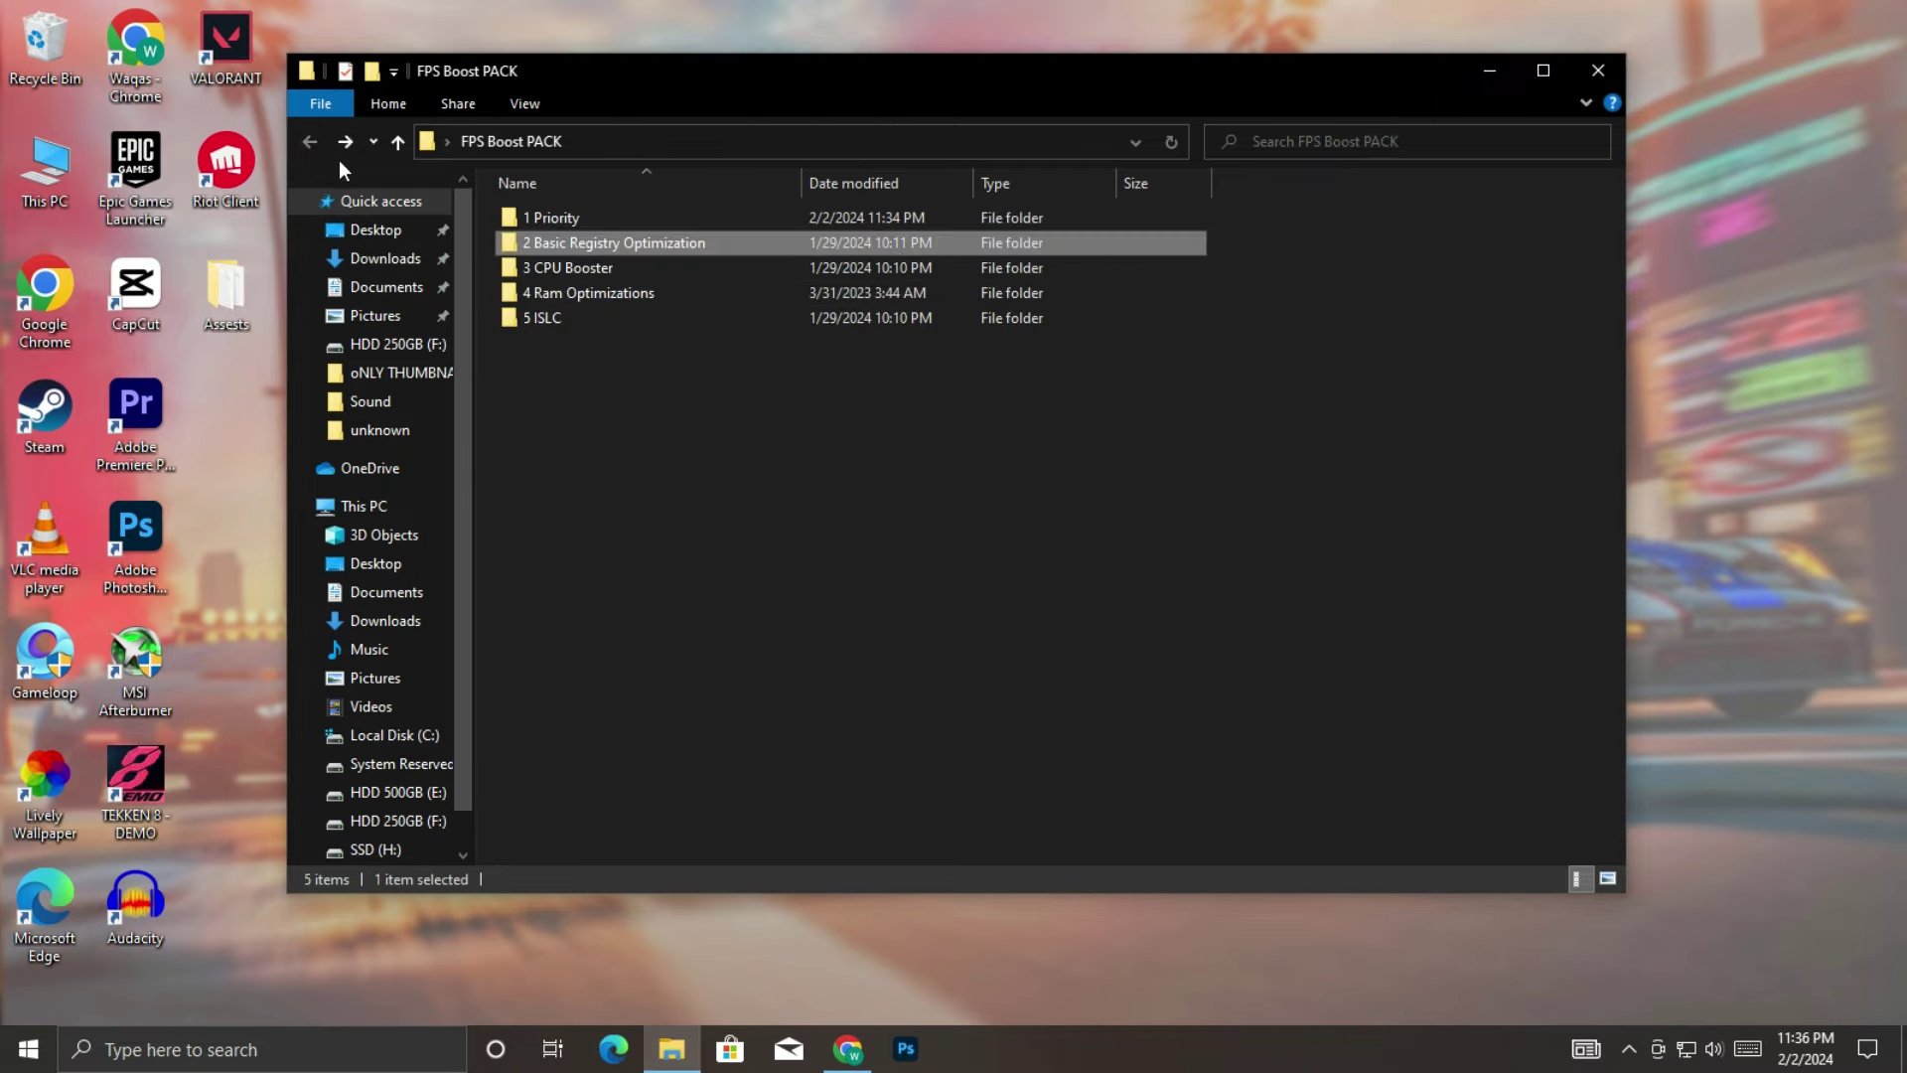
double_click(532, 278)
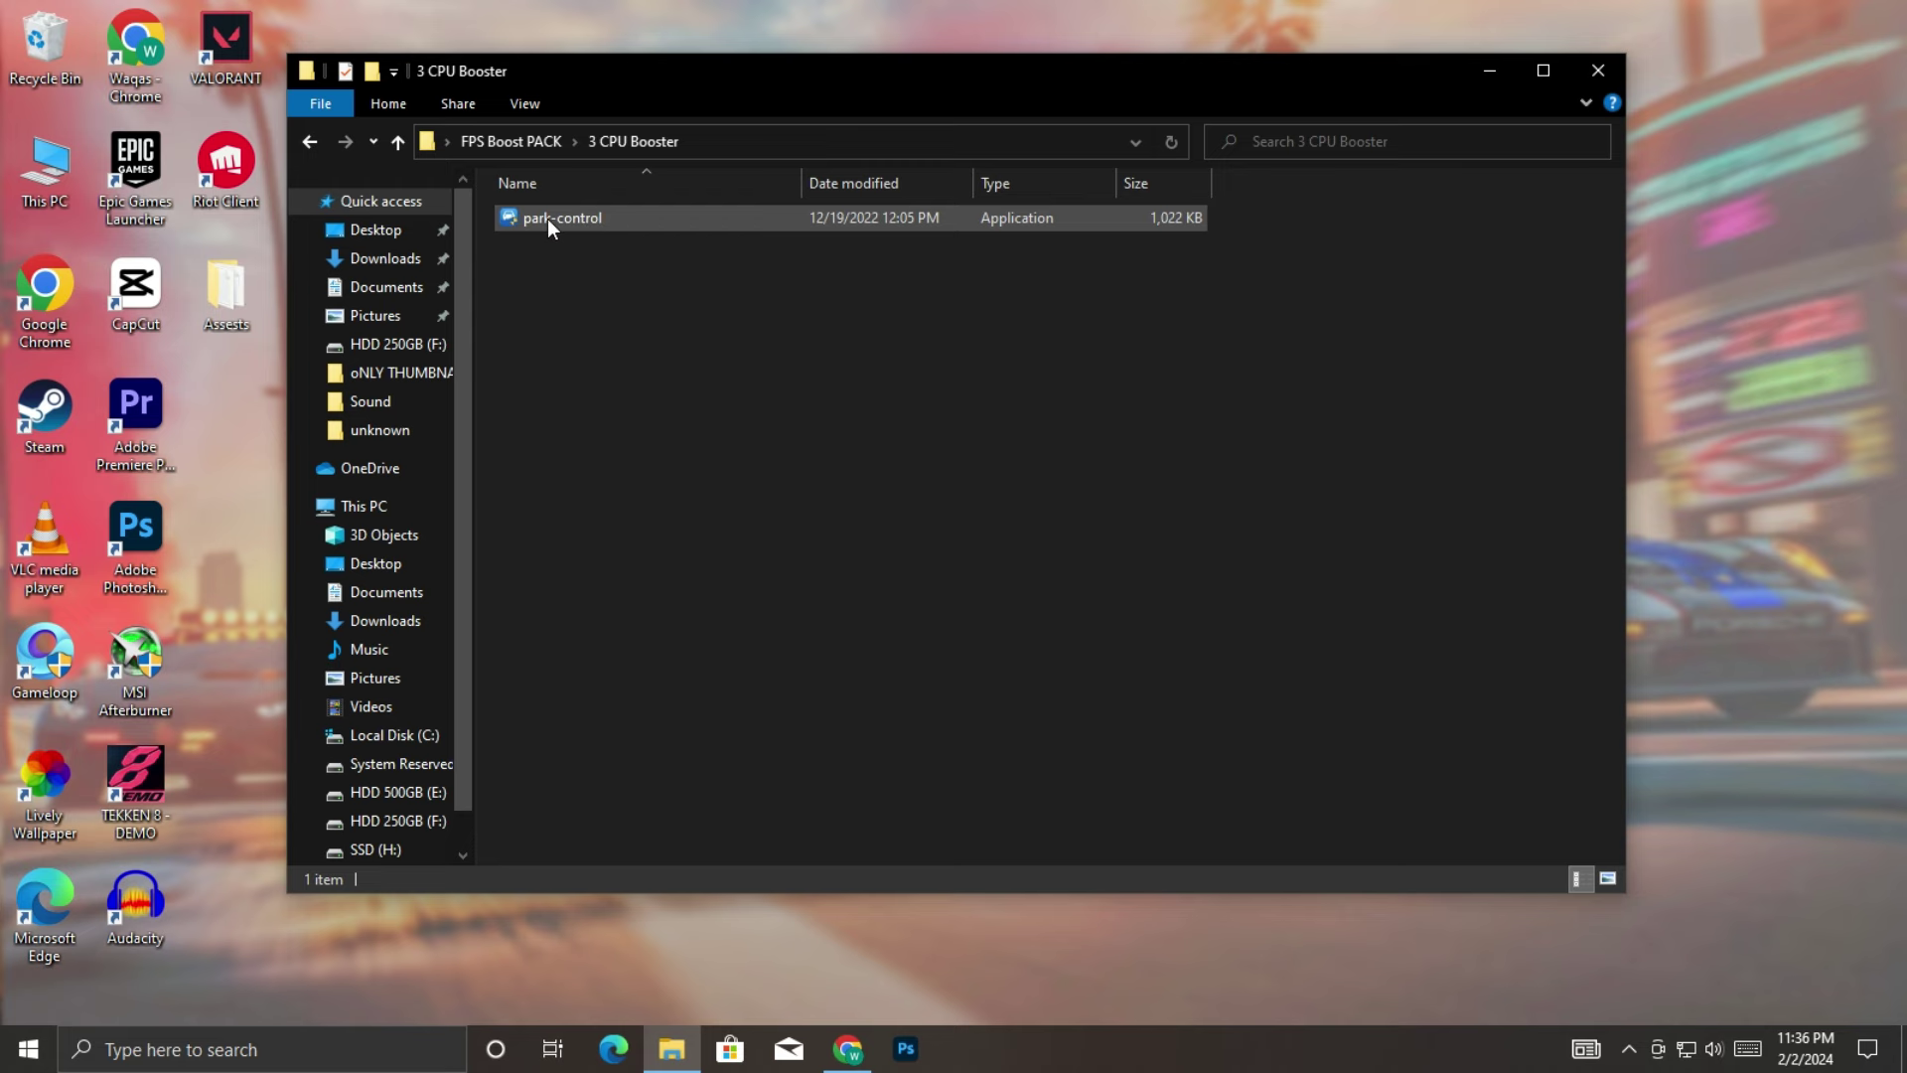
right_click(549, 220)
left_click(589, 237)
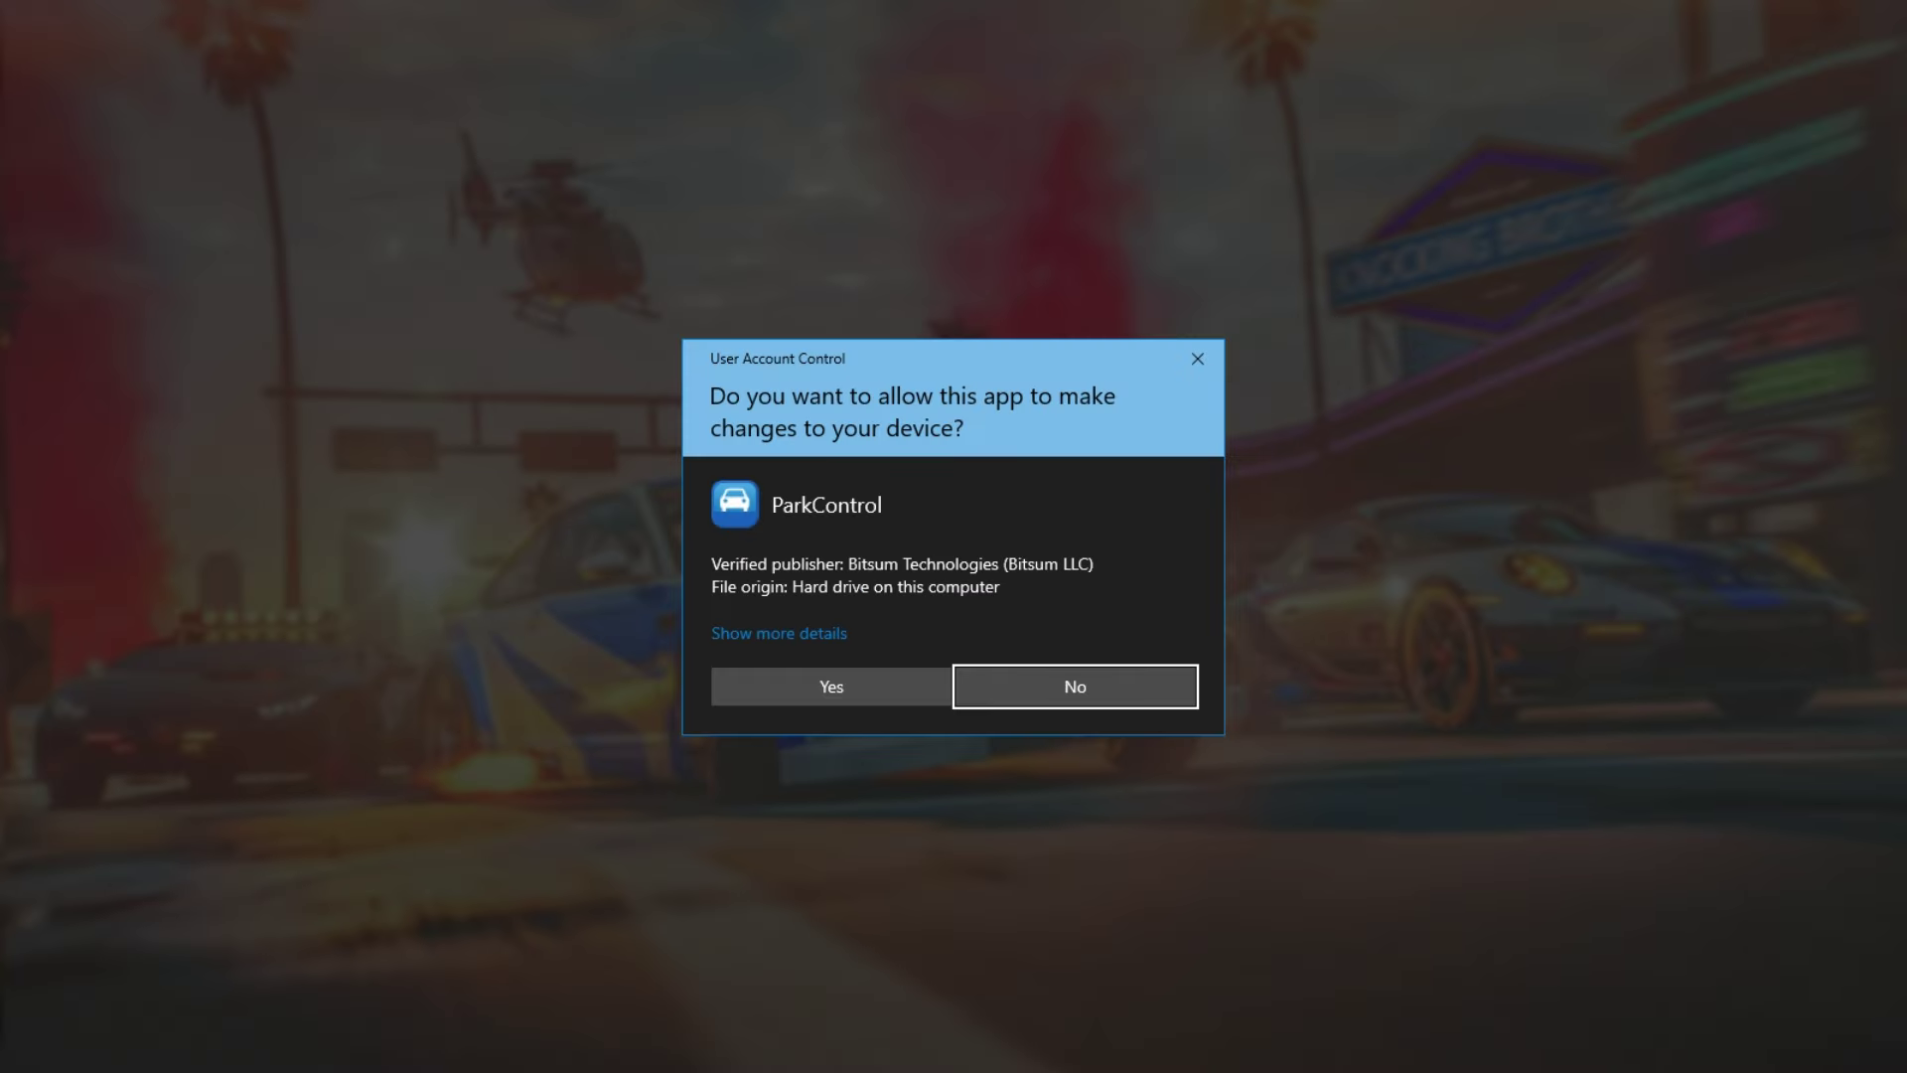
left_click(778, 678)
left_click(970, 583)
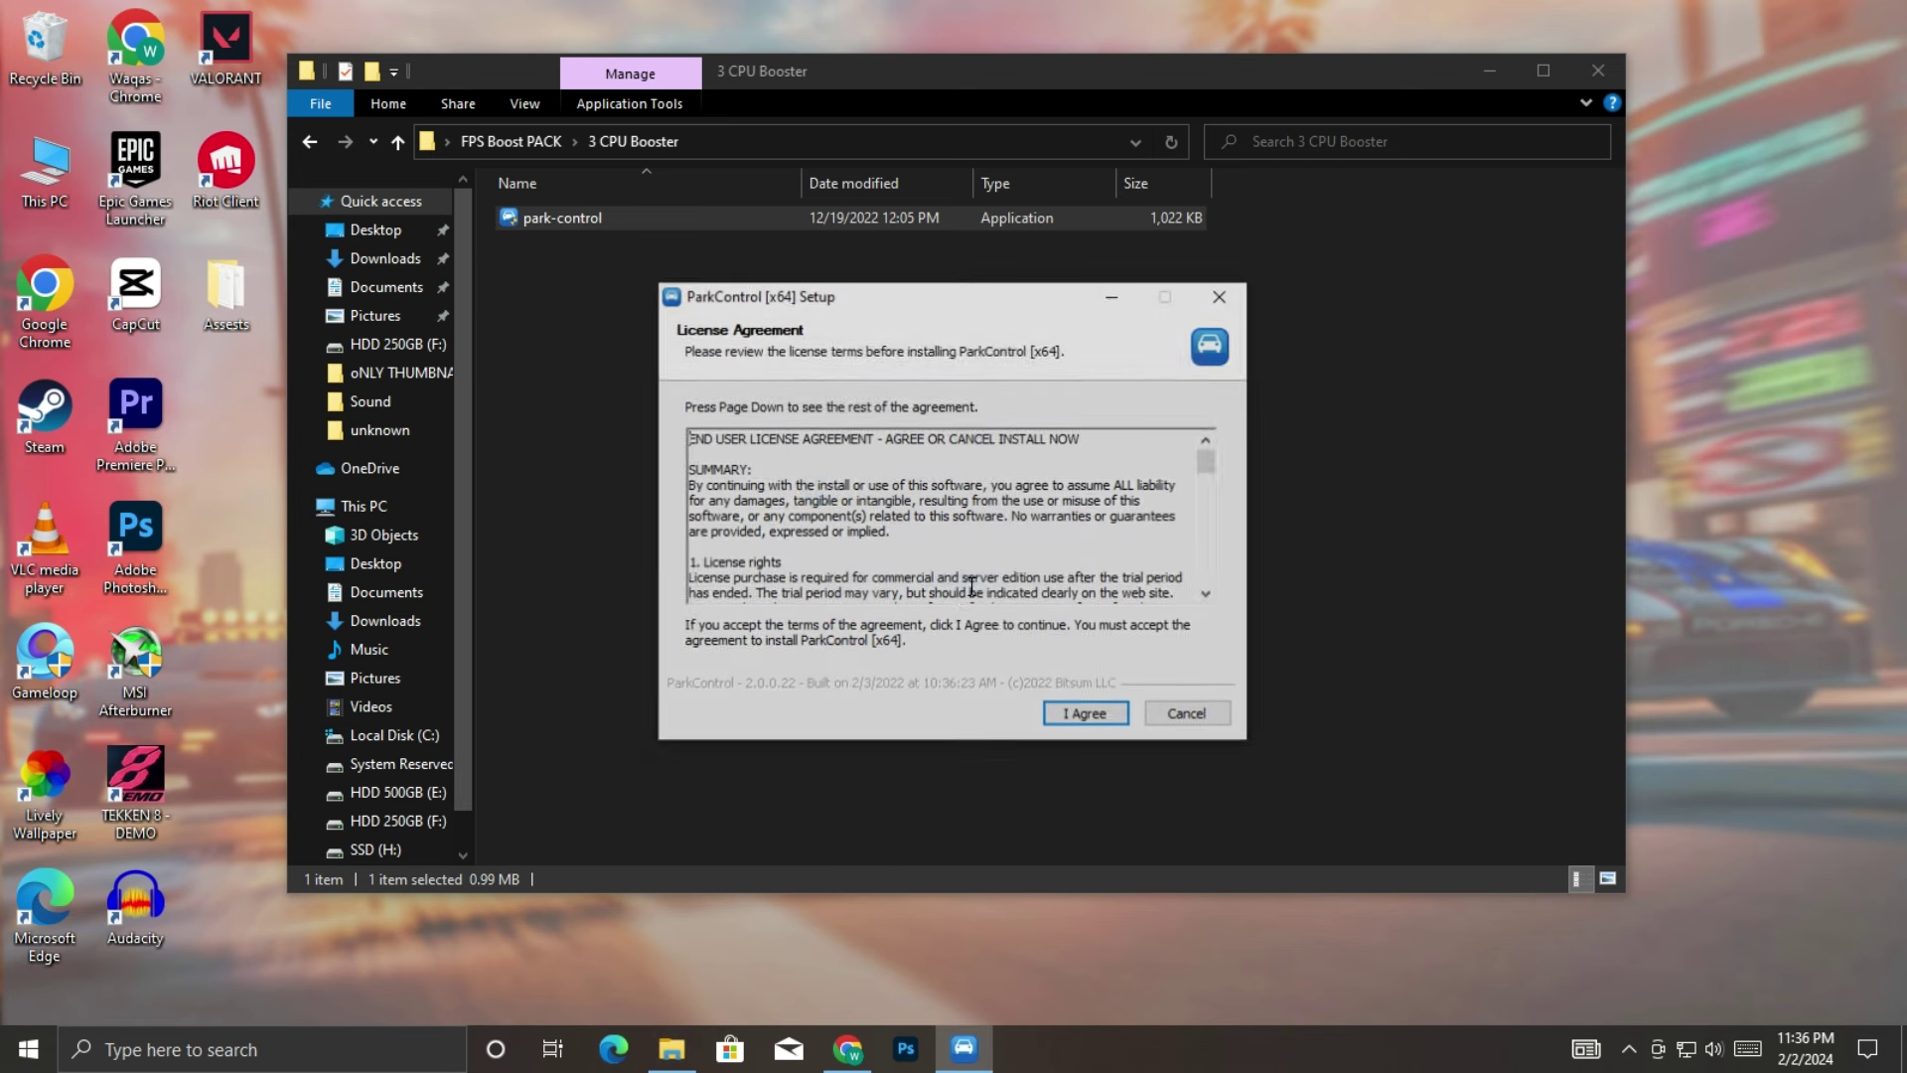
left_click(1055, 714)
left_click(1070, 715)
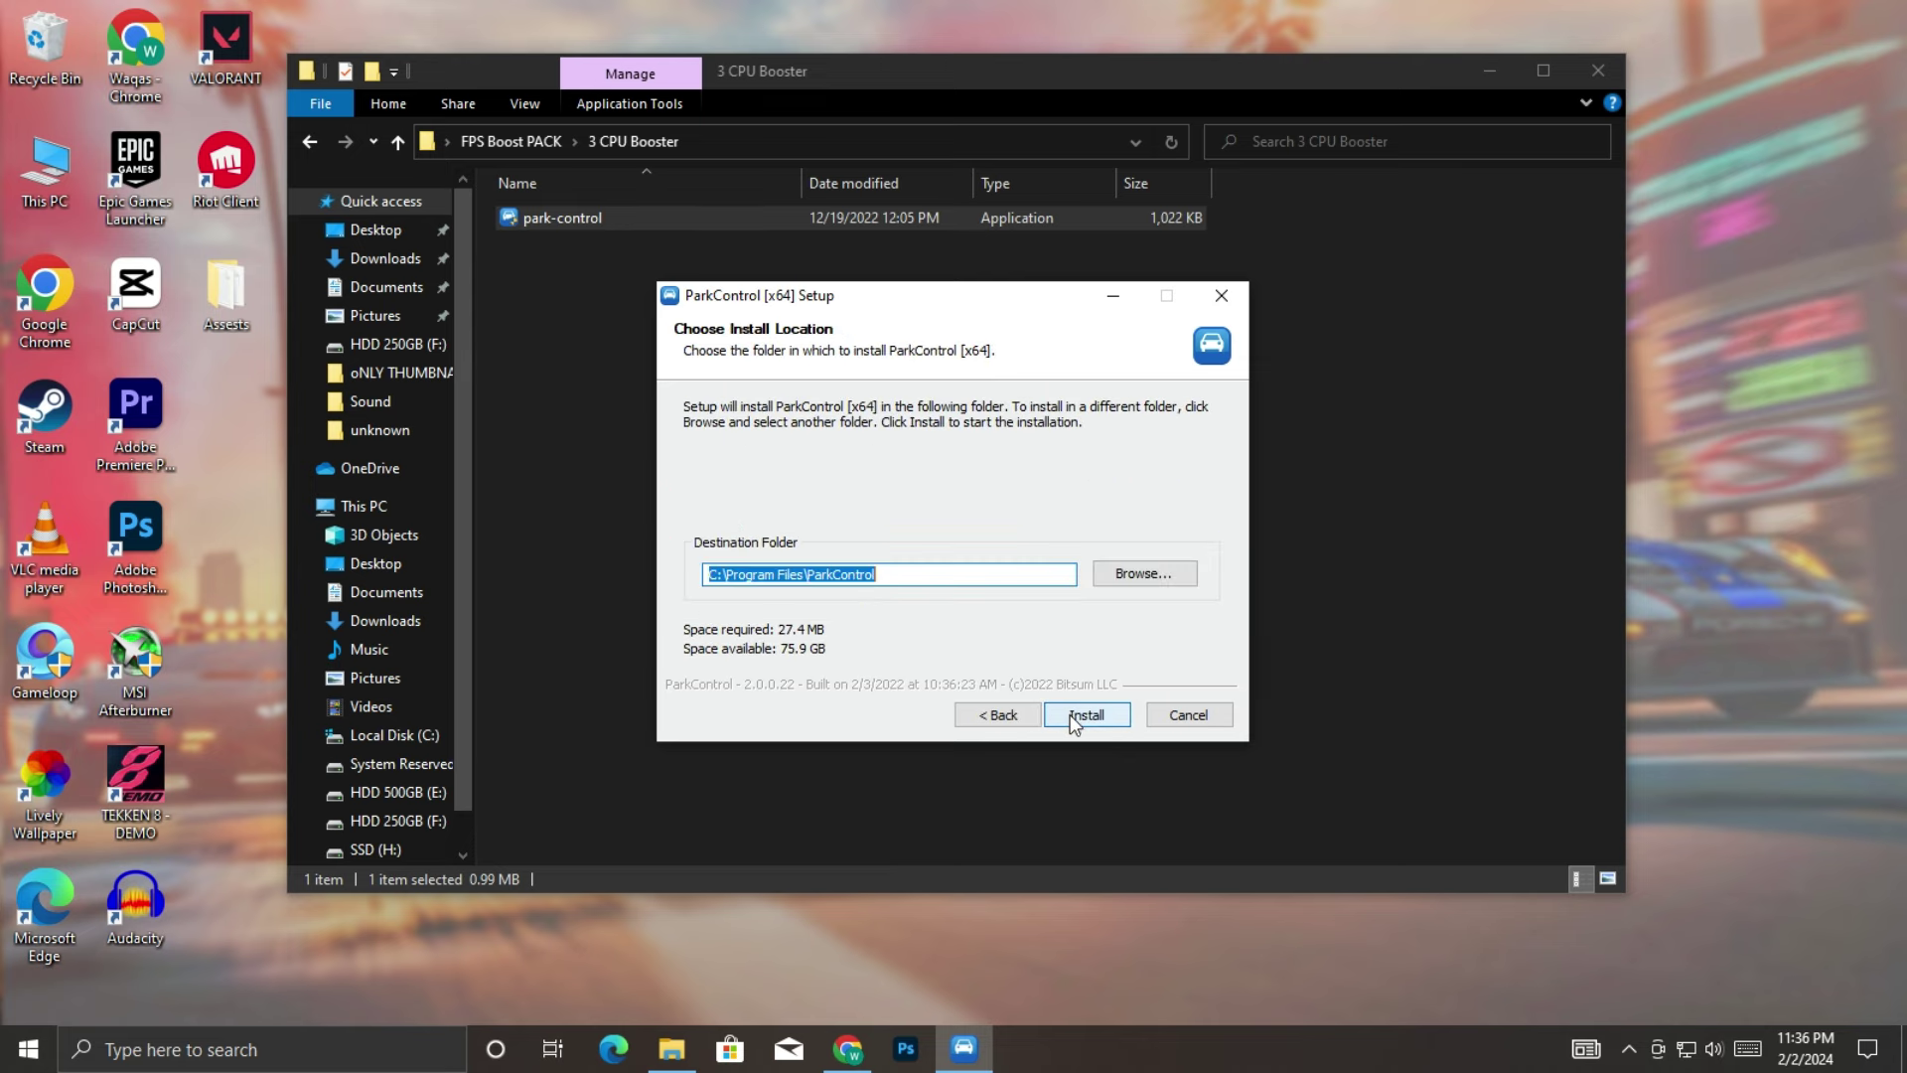
left_click(1071, 715)
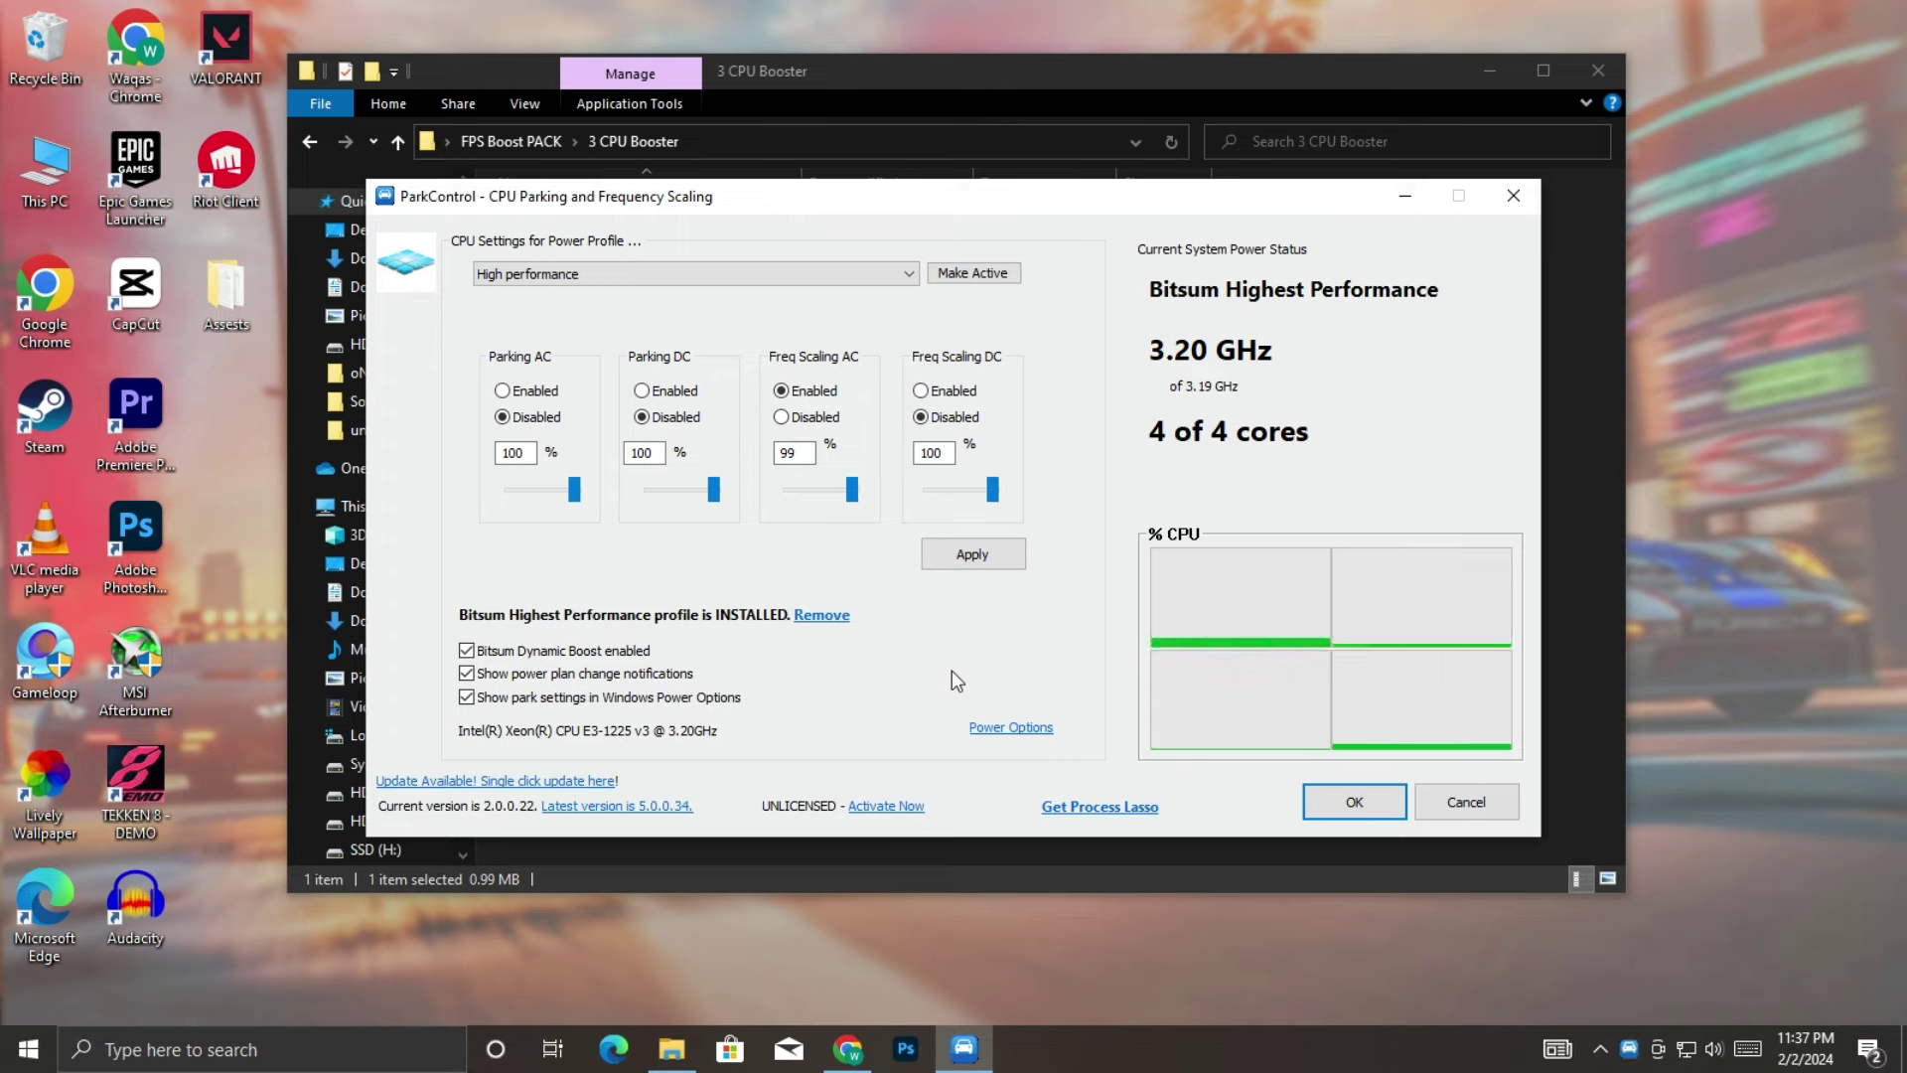
Step: Re-enable Bitsum Dynamic Boost with Bitsum Highest Performance as the power plan for when the PC is idle
left_click(480, 661)
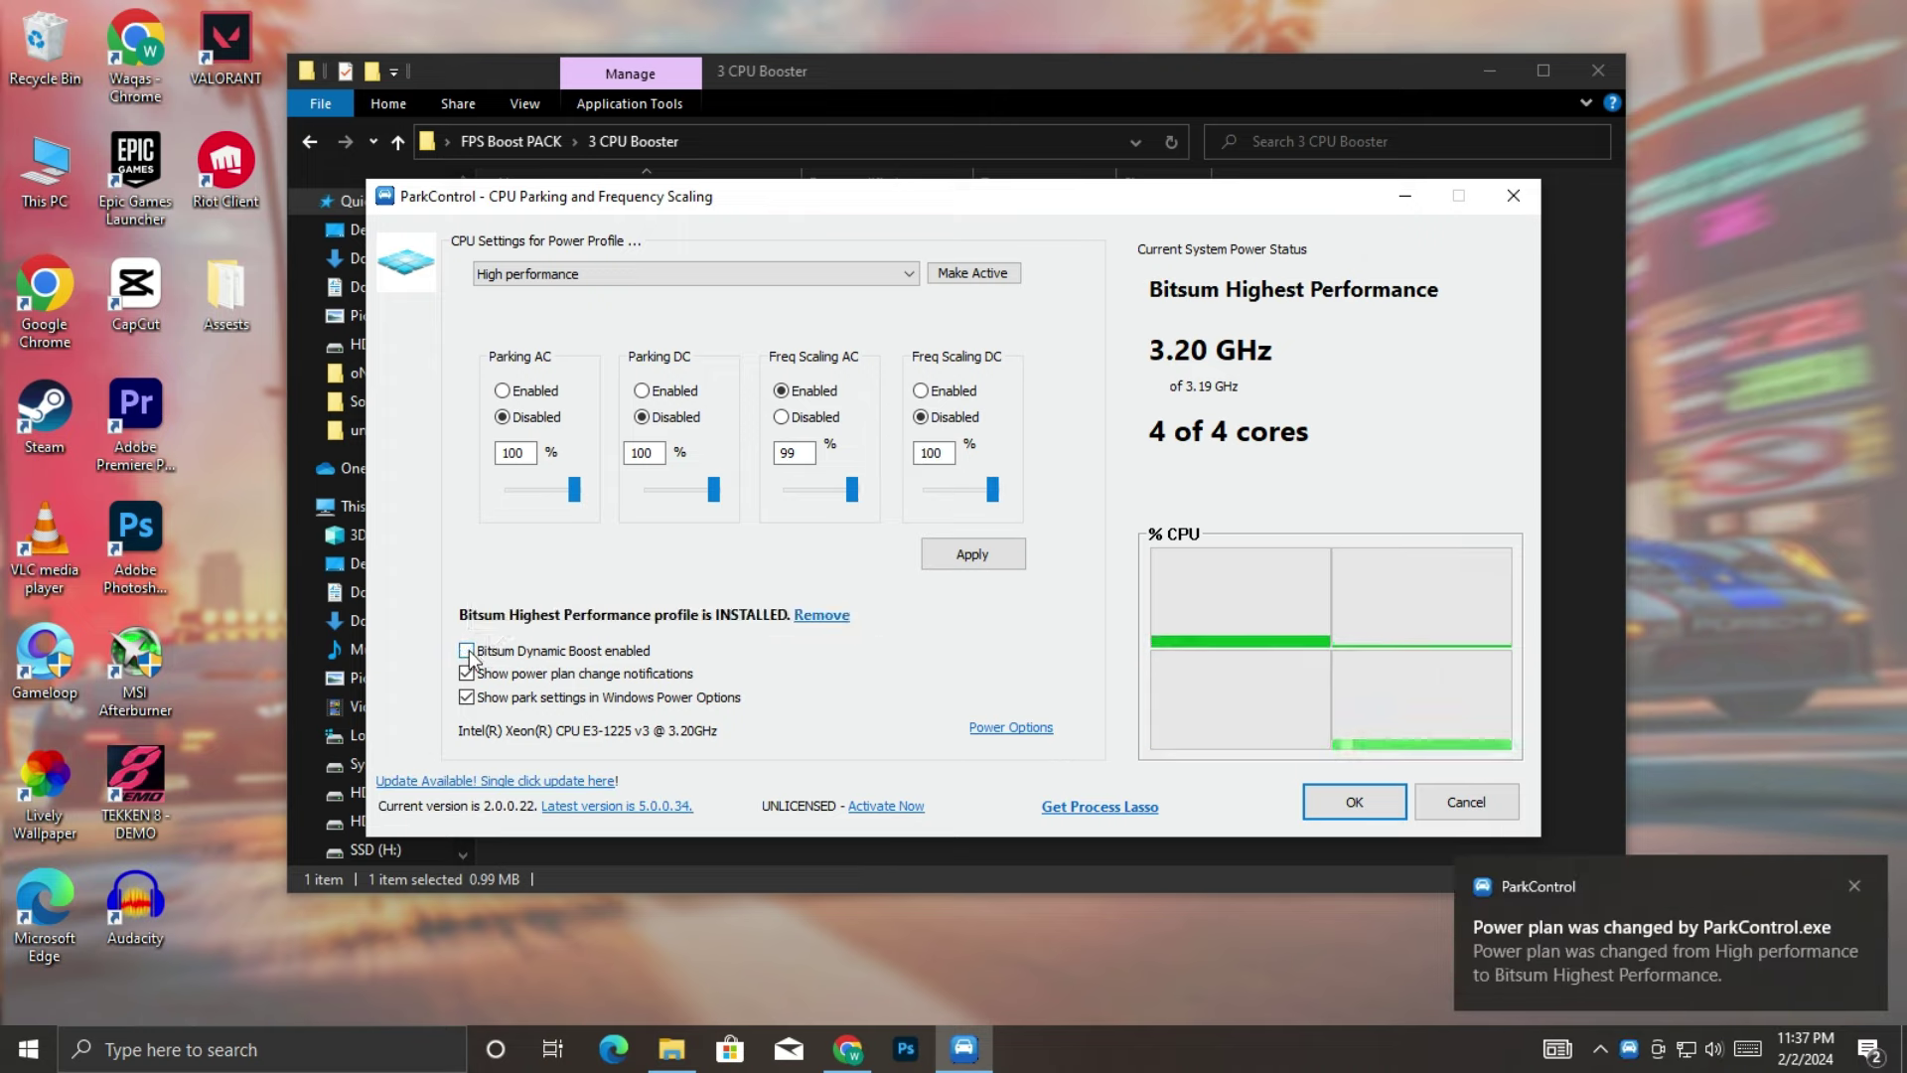
left_click(1235, 501)
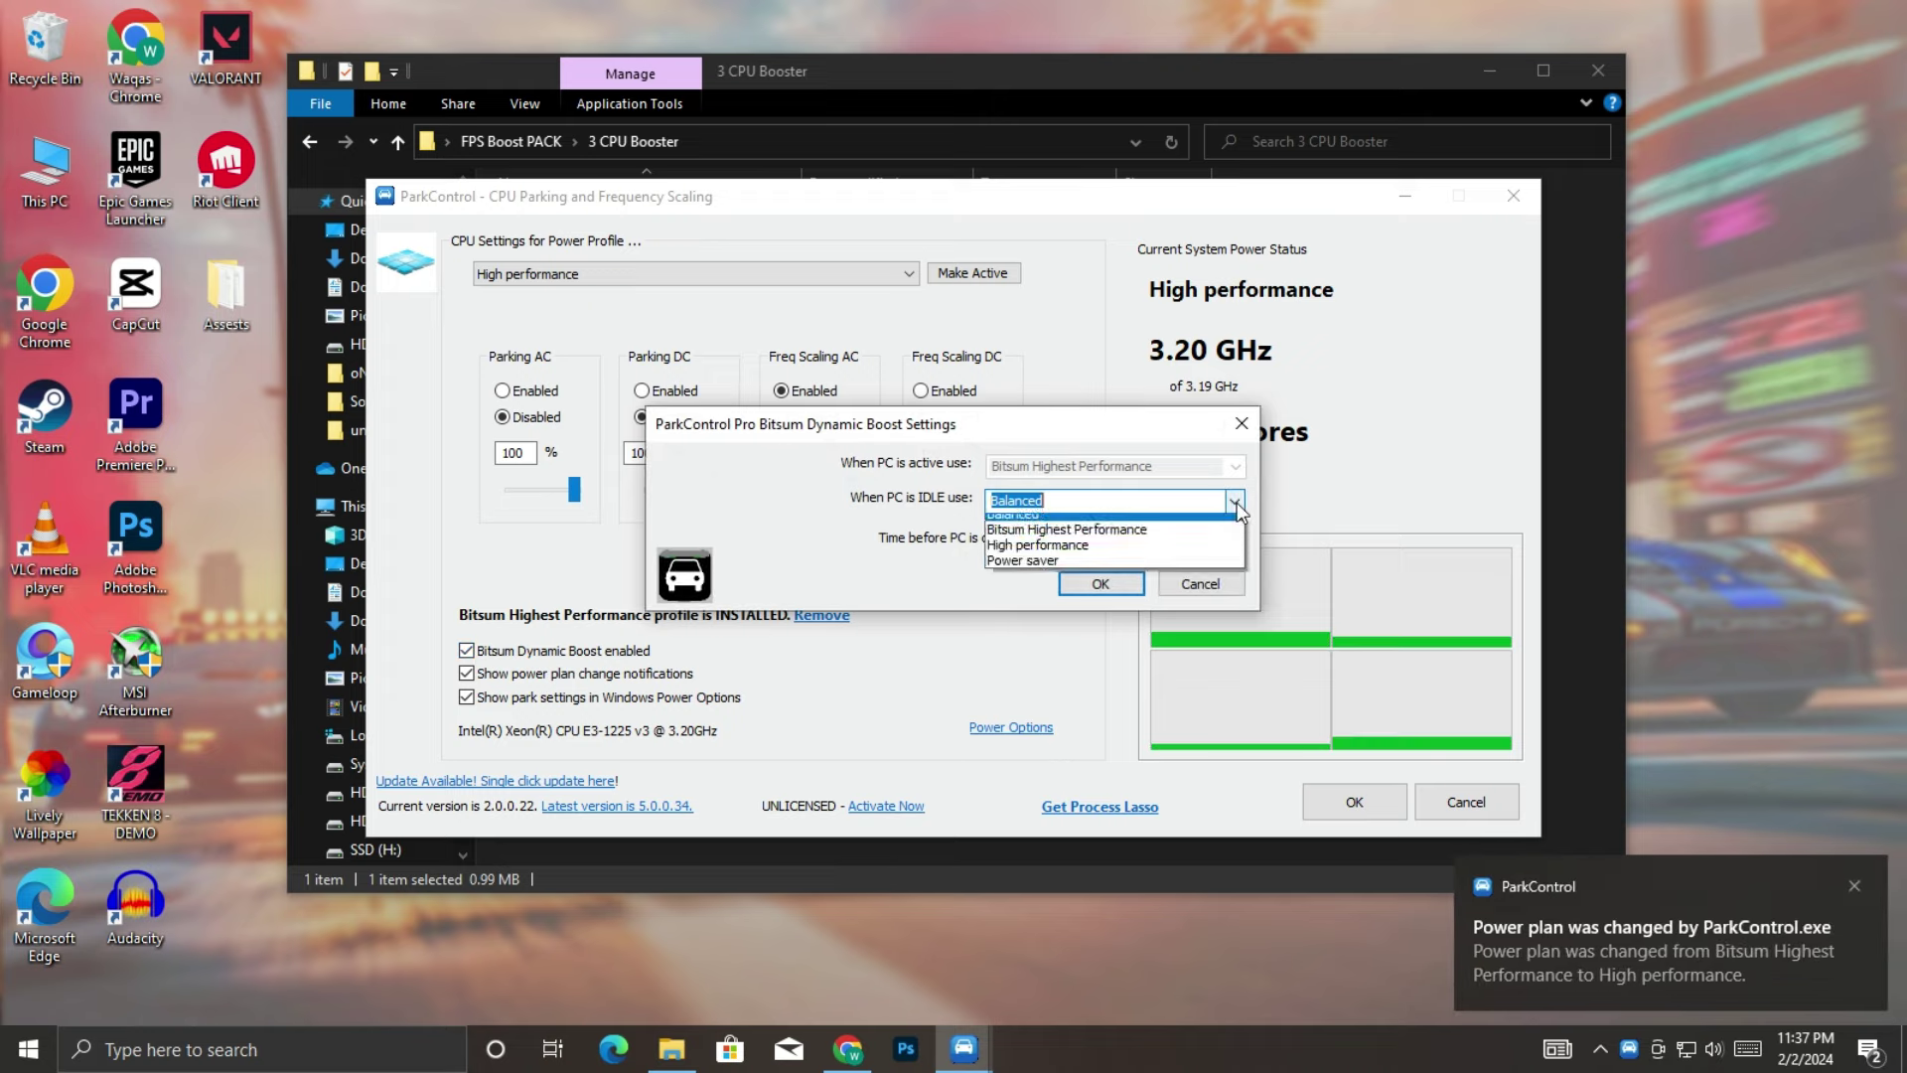
left_click(1092, 539)
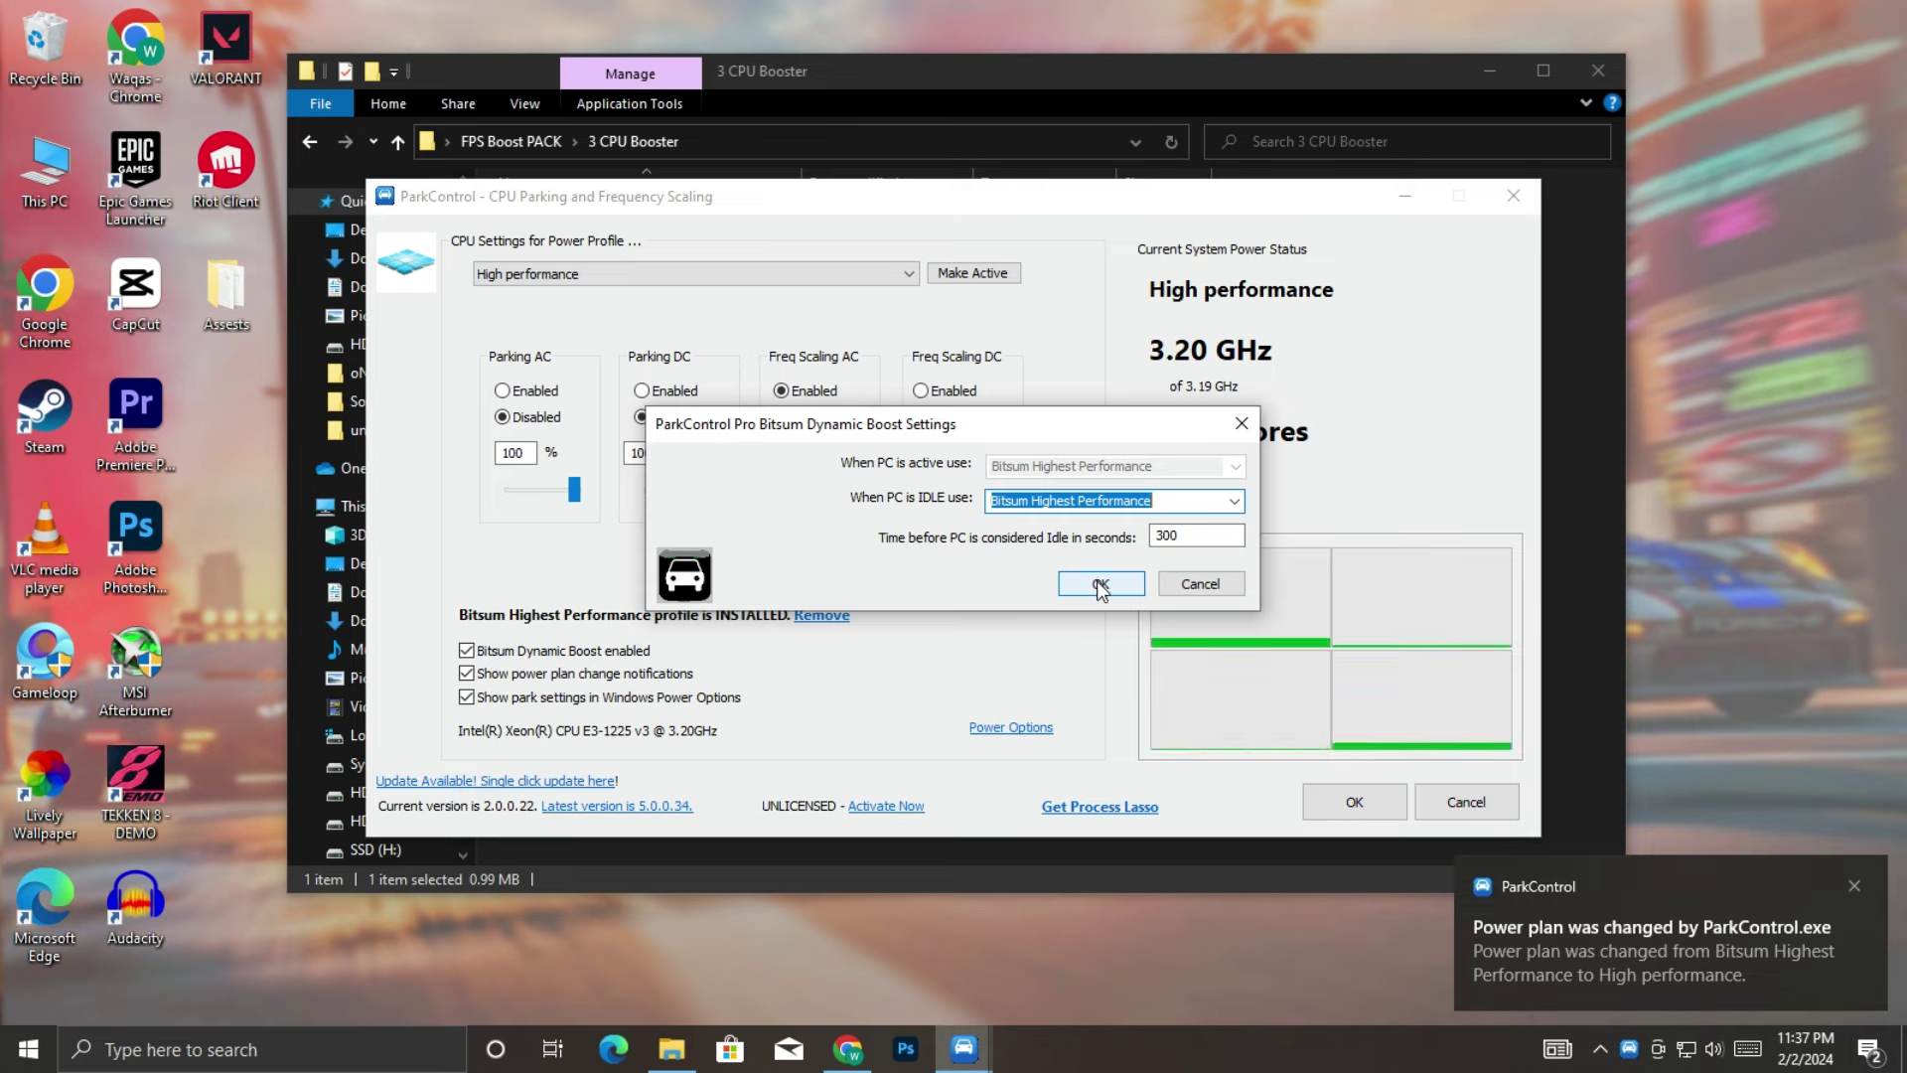
left_click(1101, 585)
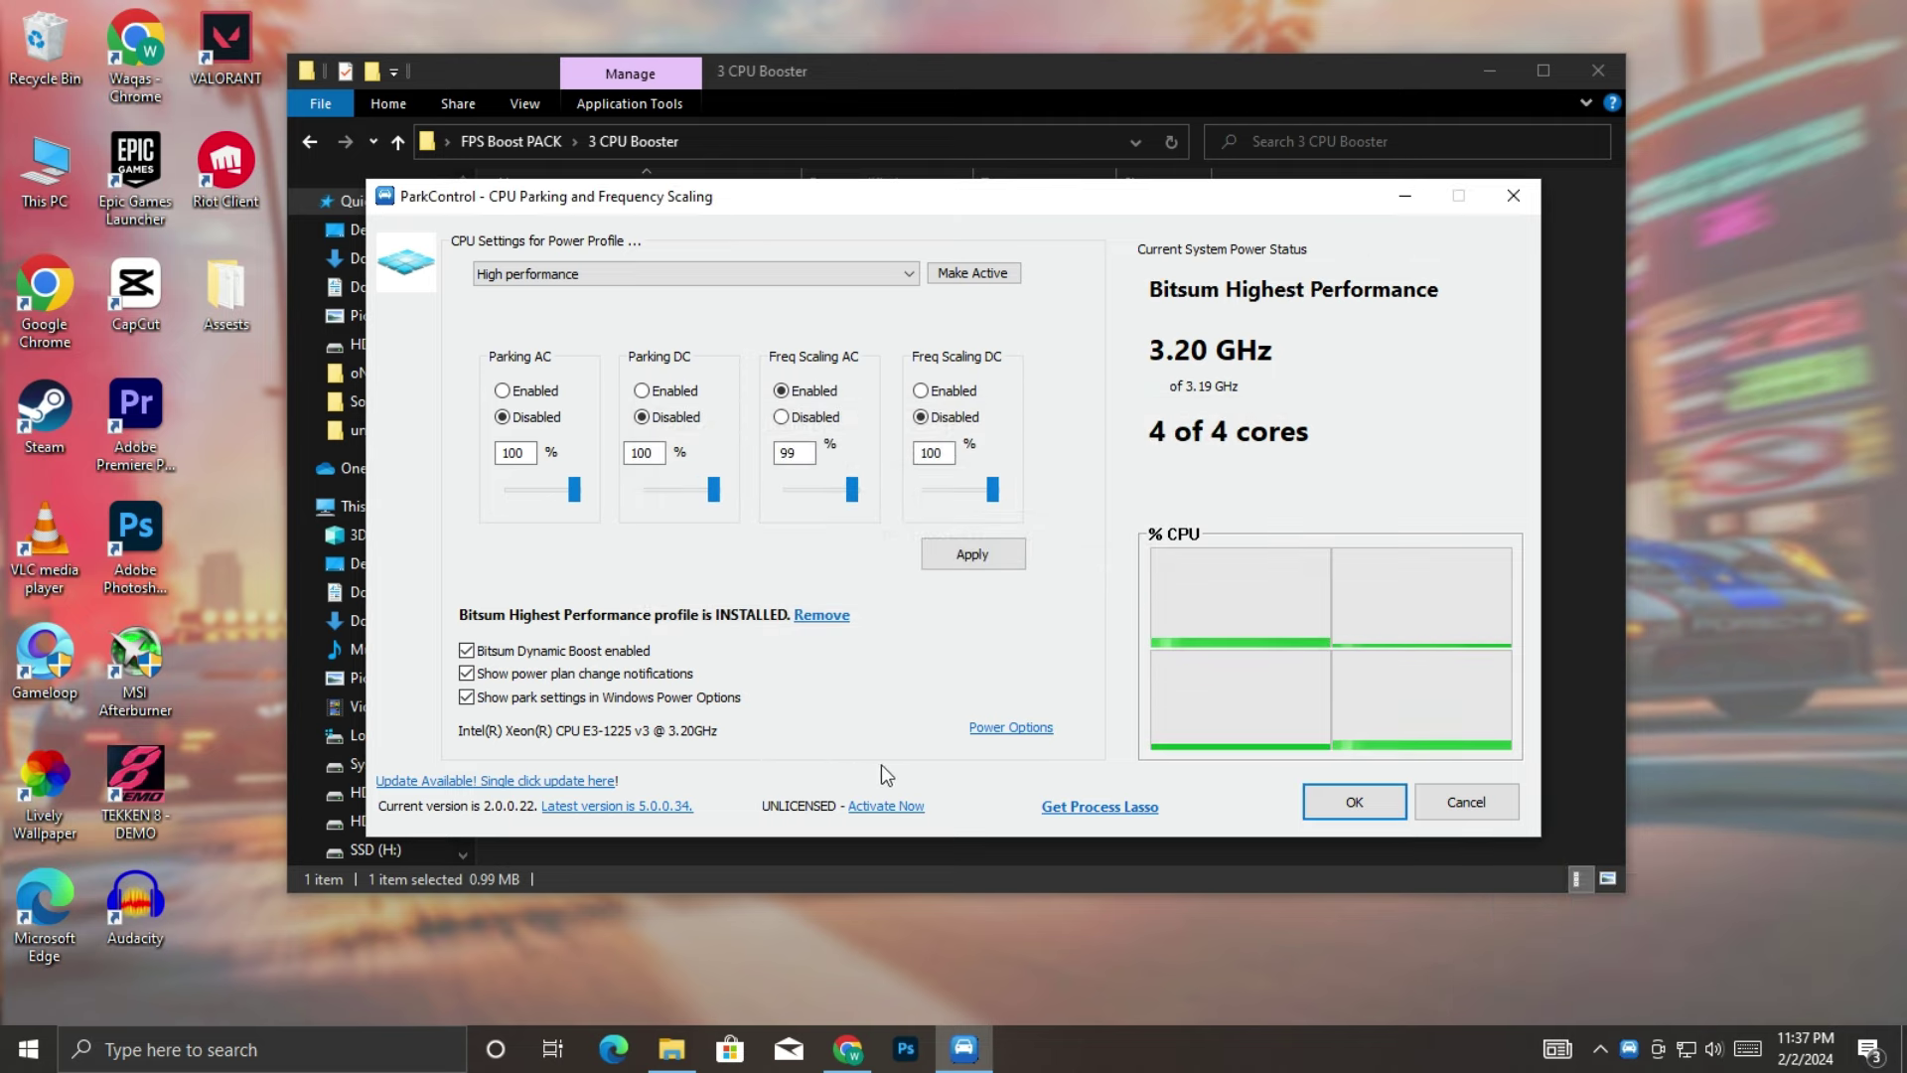
Step: Accept the ParkControl settings and open the "4 Ram Optimizations" folder in FPS Boost PACK
left_click(1347, 807)
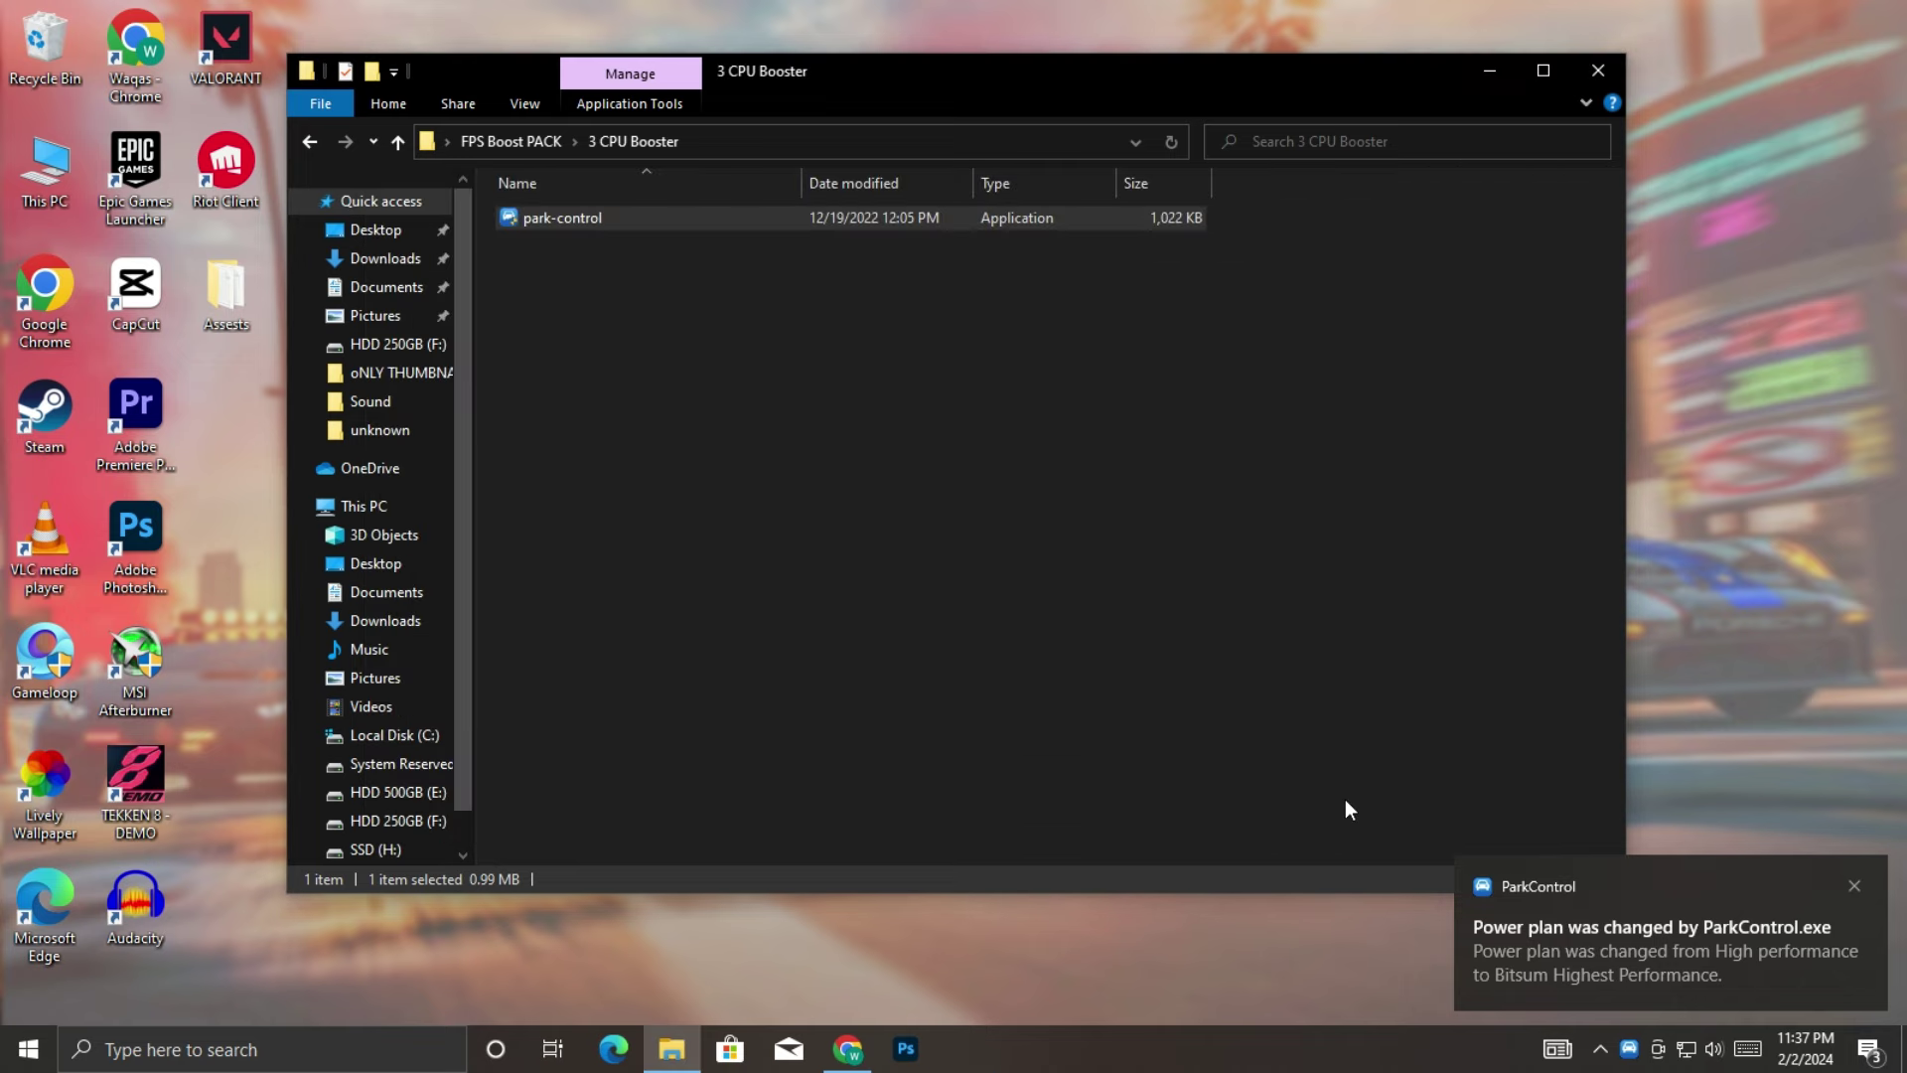
left_click(315, 155)
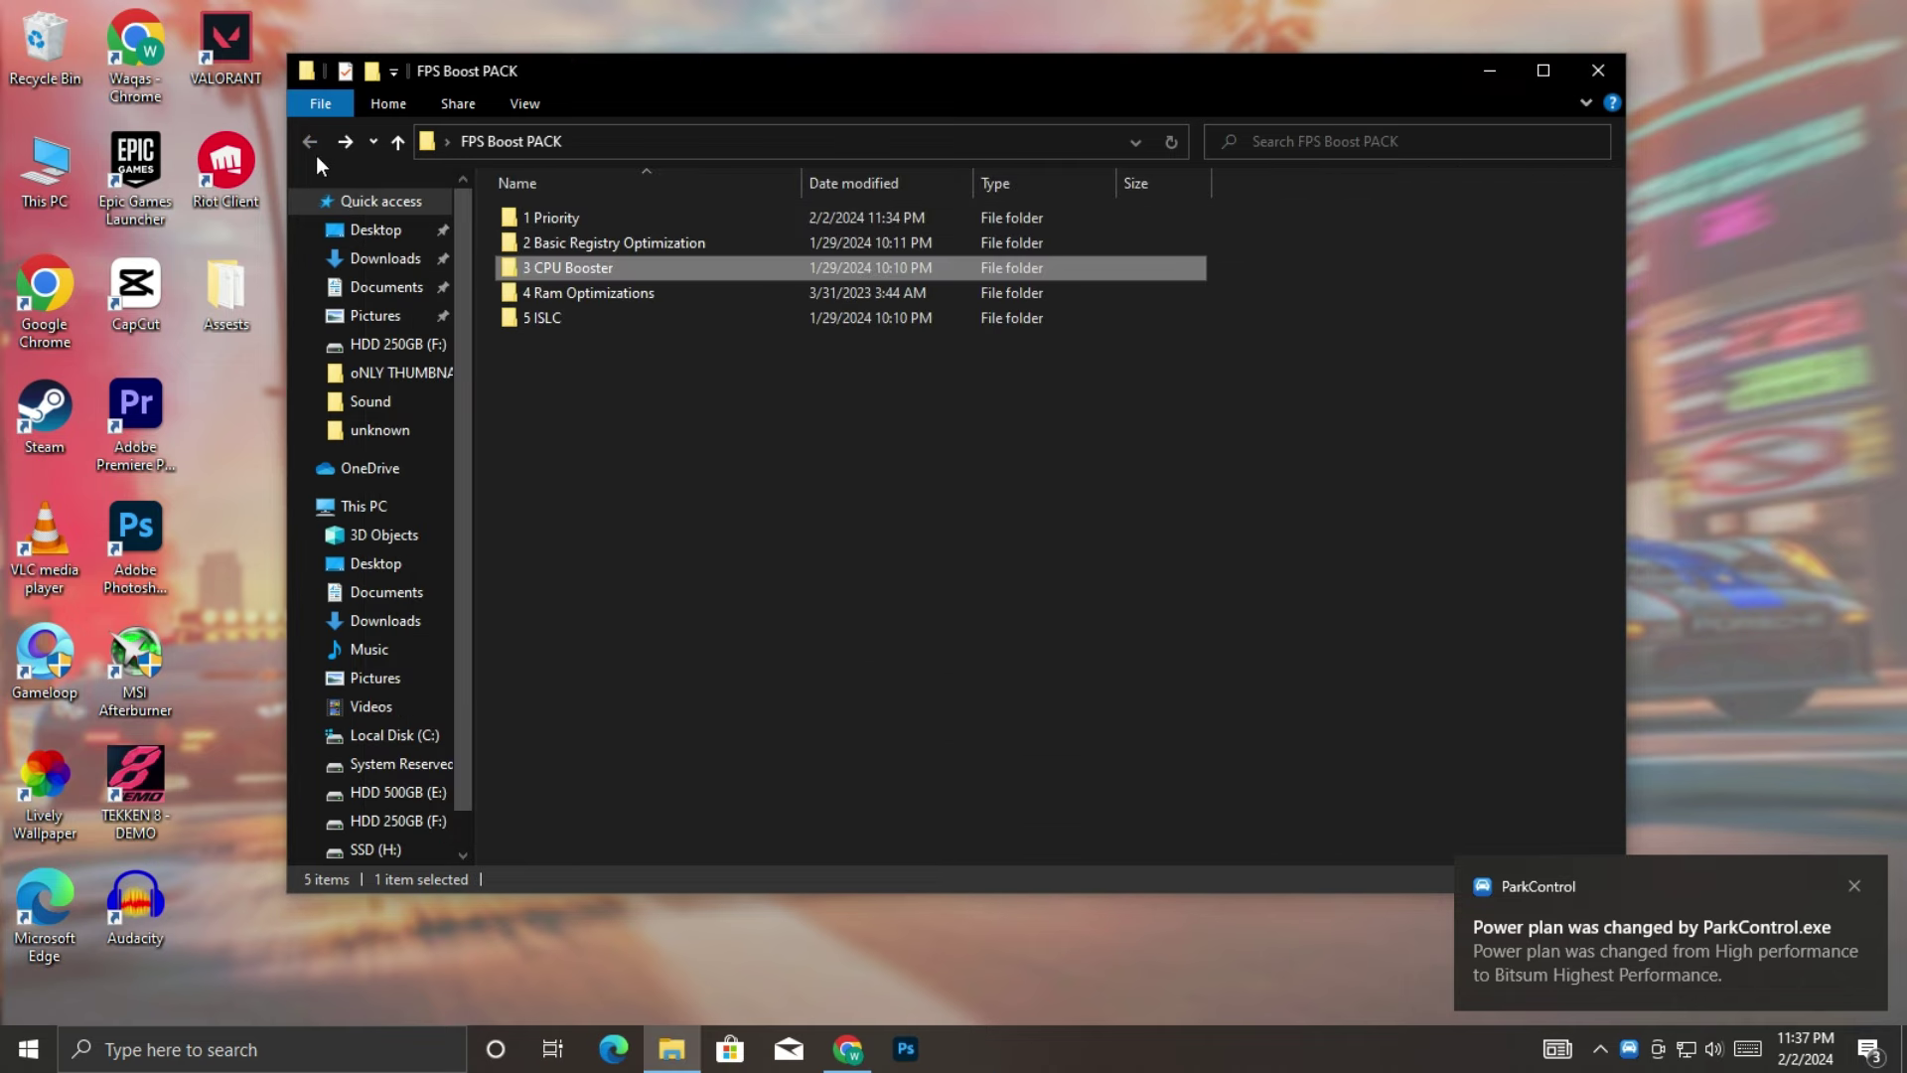
double_click(599, 293)
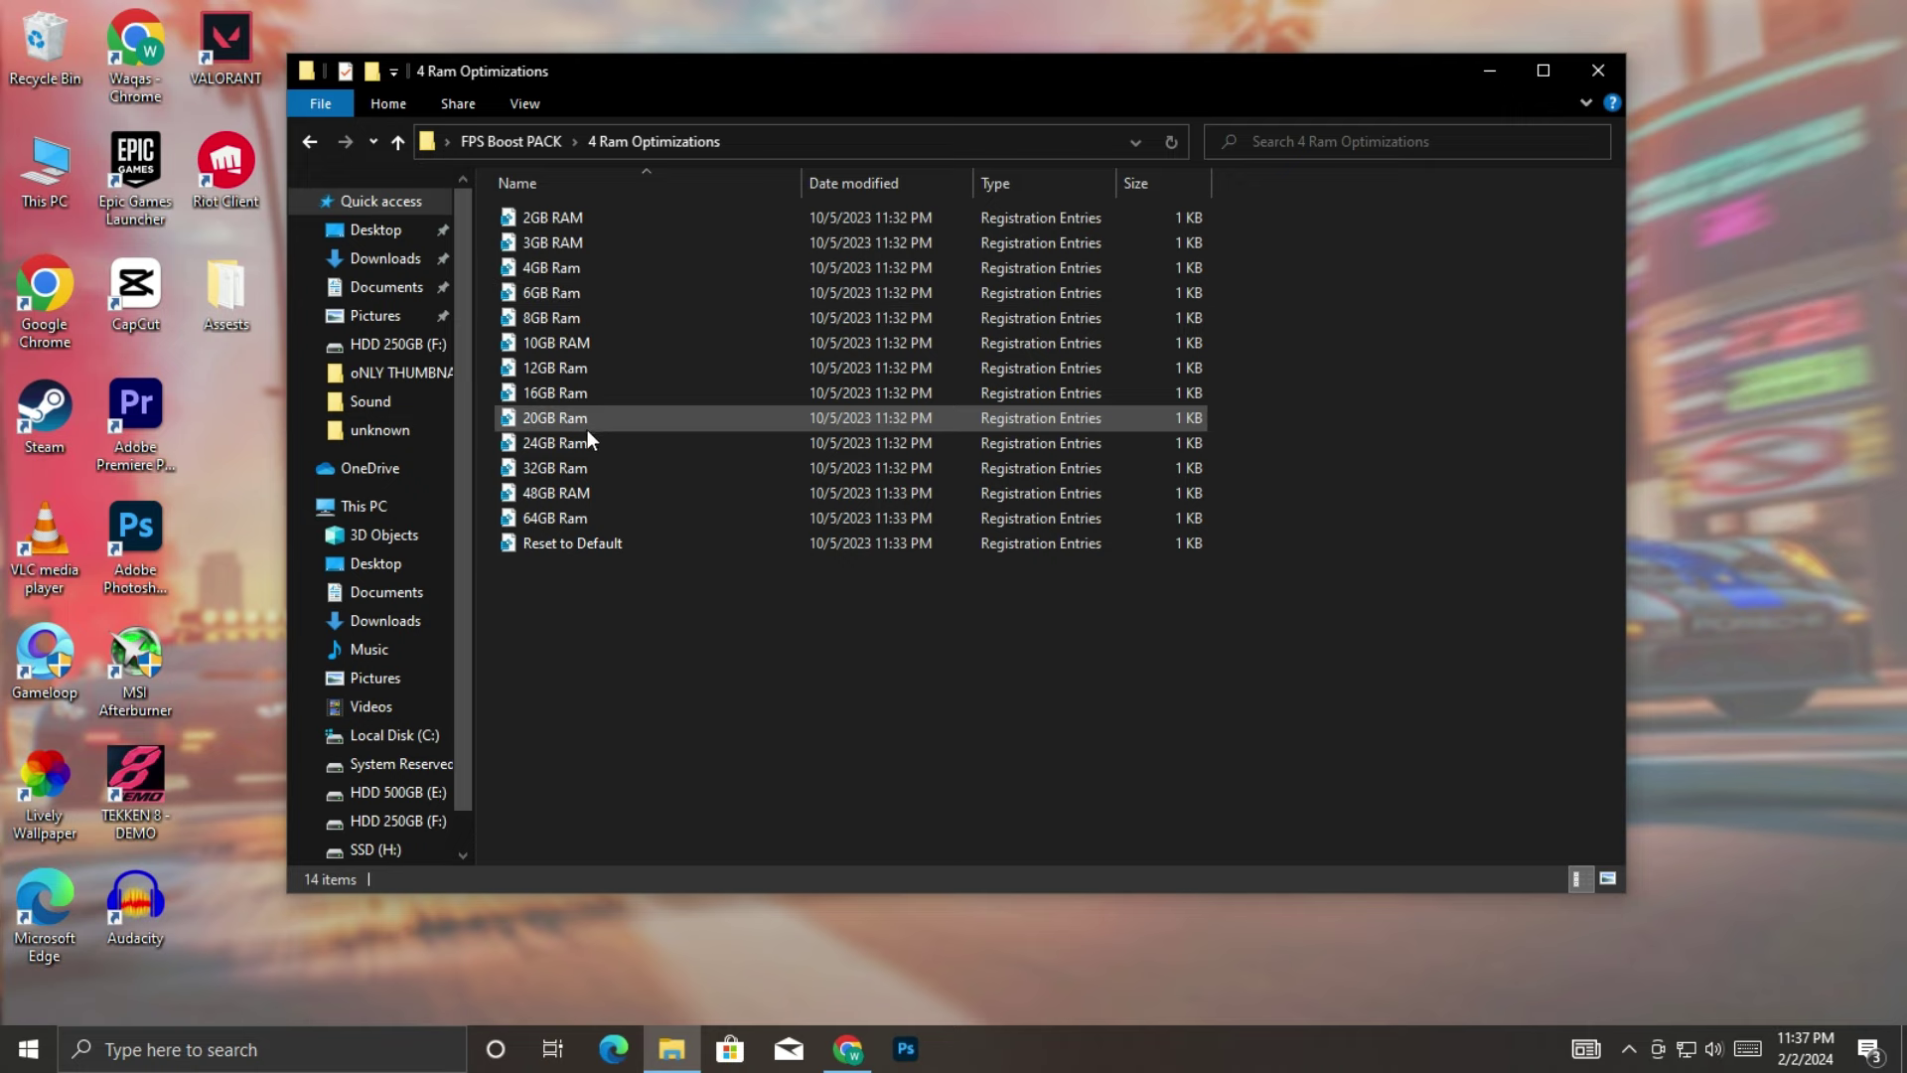
Step: Merge the 16GB Ram file into the registry and allow the change
right_click(570, 386)
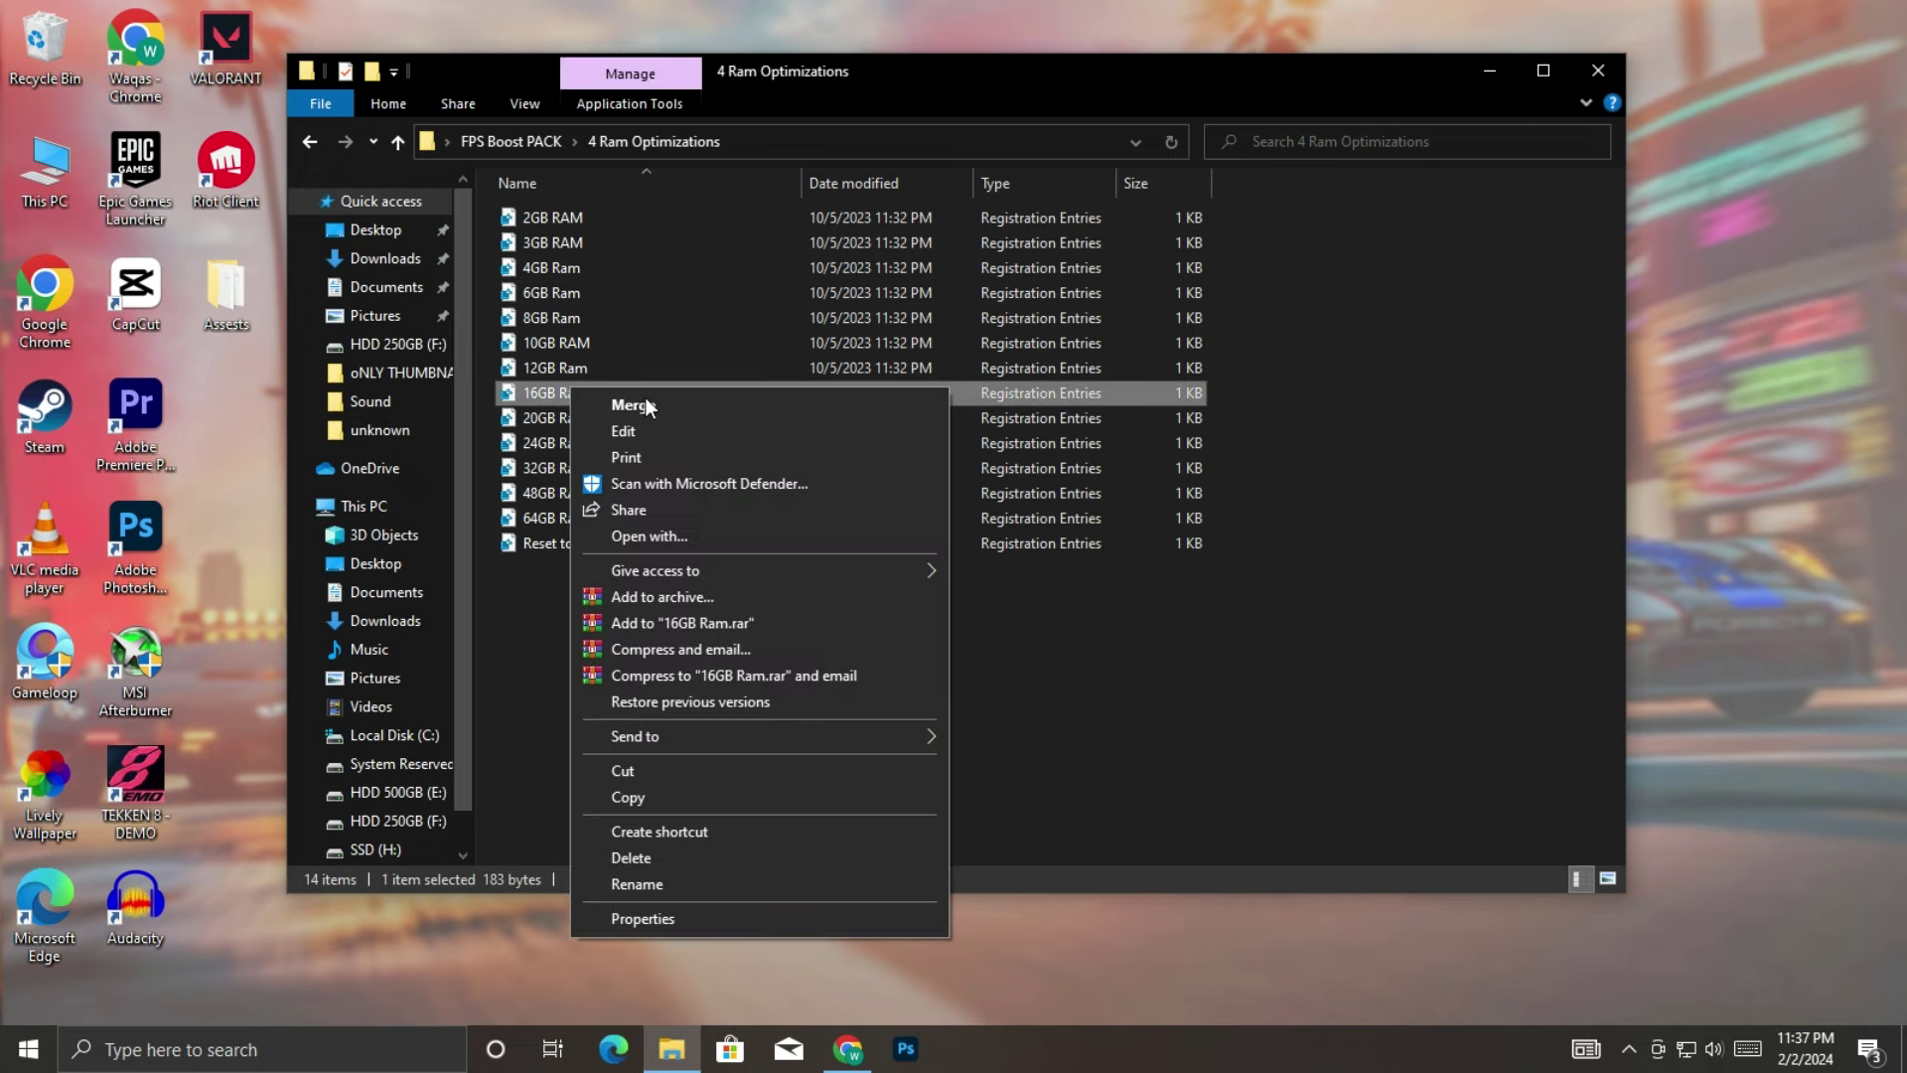
left_click(633, 399)
left_click(870, 665)
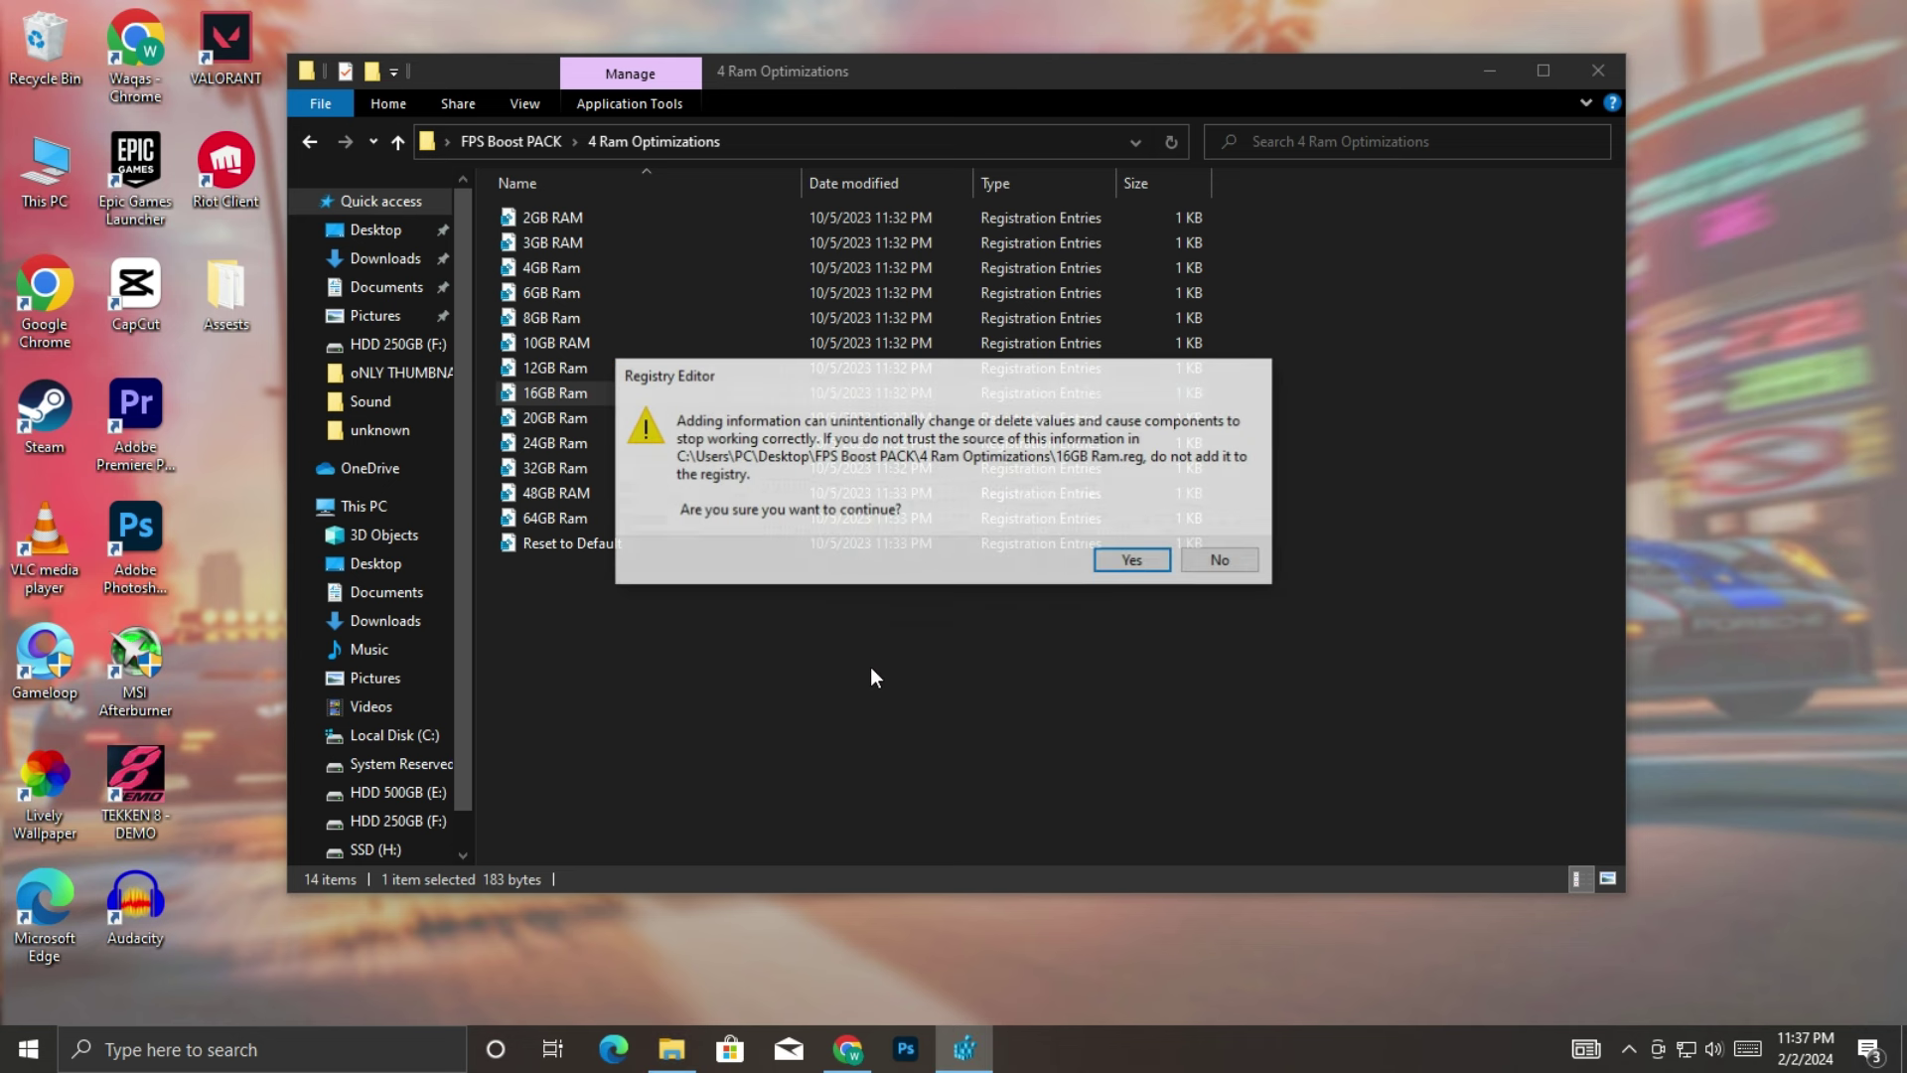
left_click(1133, 562)
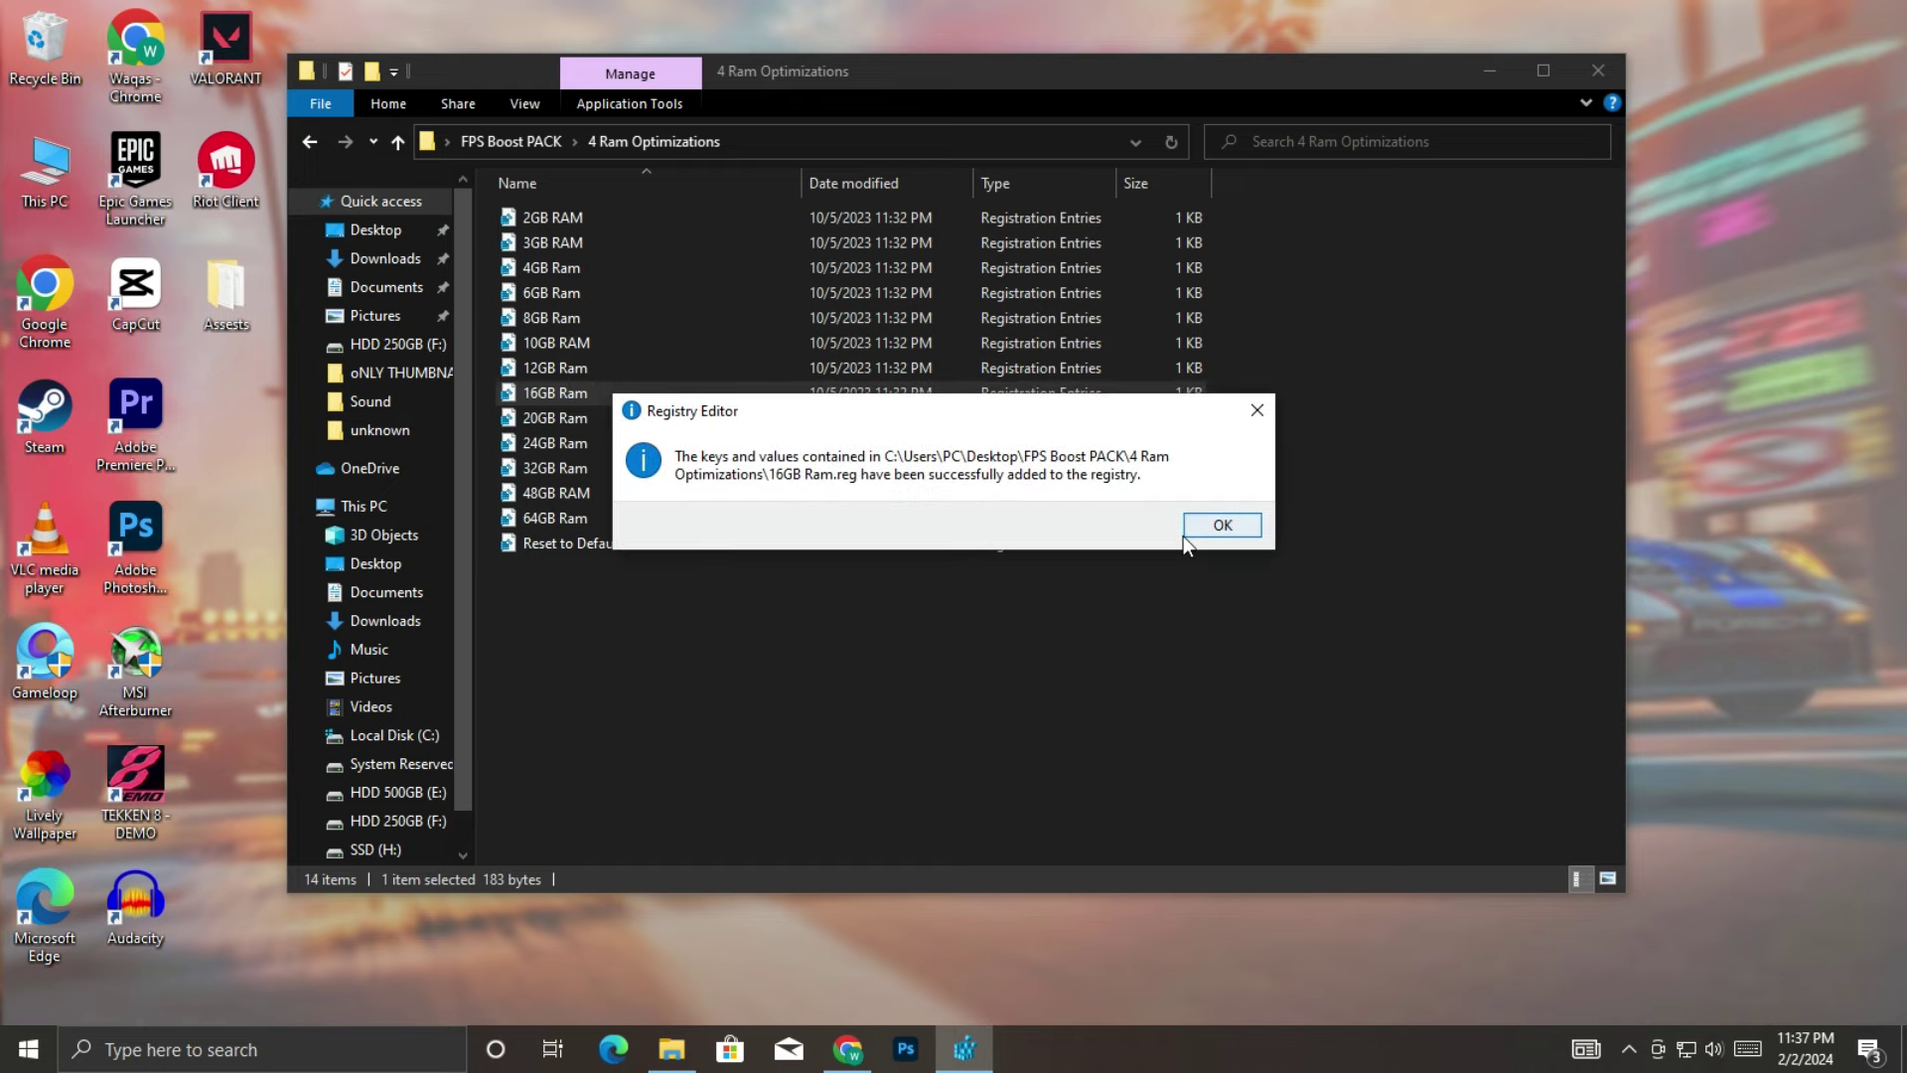
left_click(1214, 537)
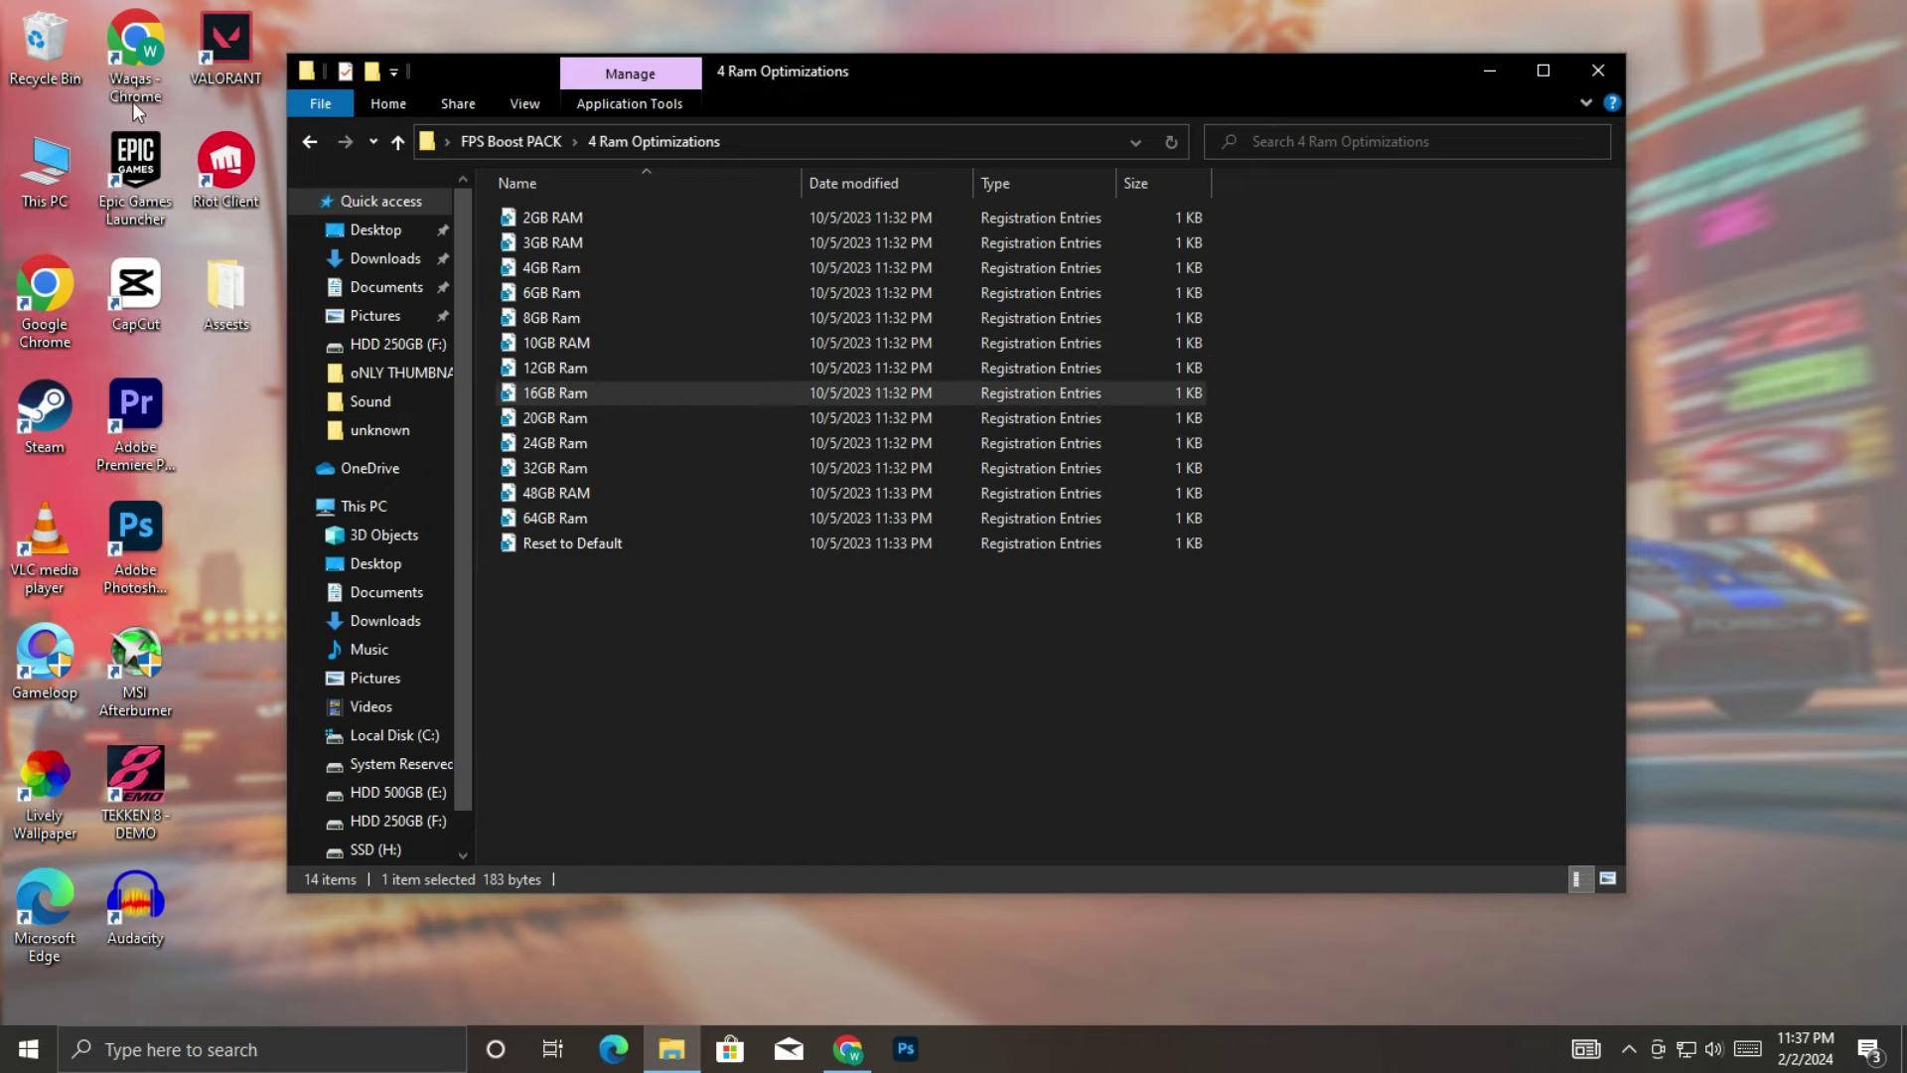
Step: Extract the "5 ISLC v1.0.2.2" self-extracting archive into the "5 ISLC" folder of FPS Boost PACK
left_click(320, 142)
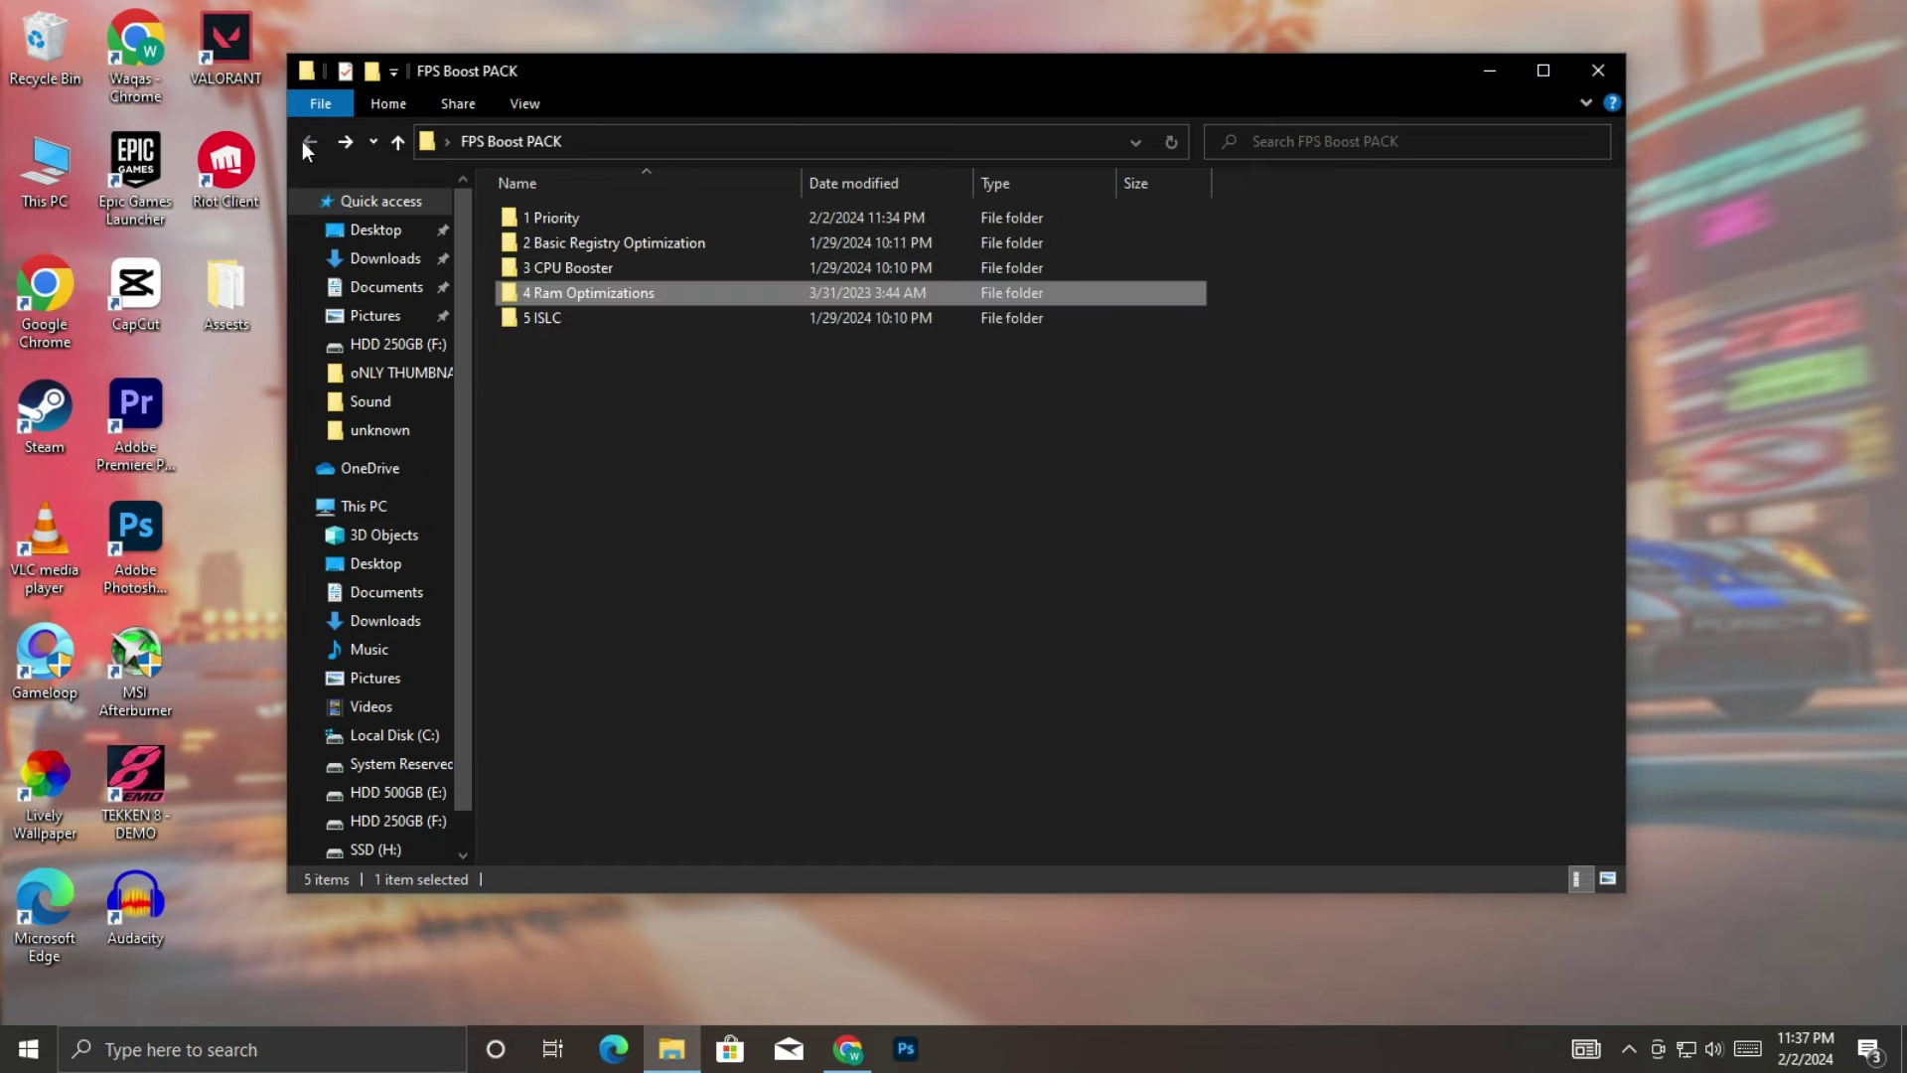
left_click(525, 318)
double_click(524, 318)
double_click(544, 210)
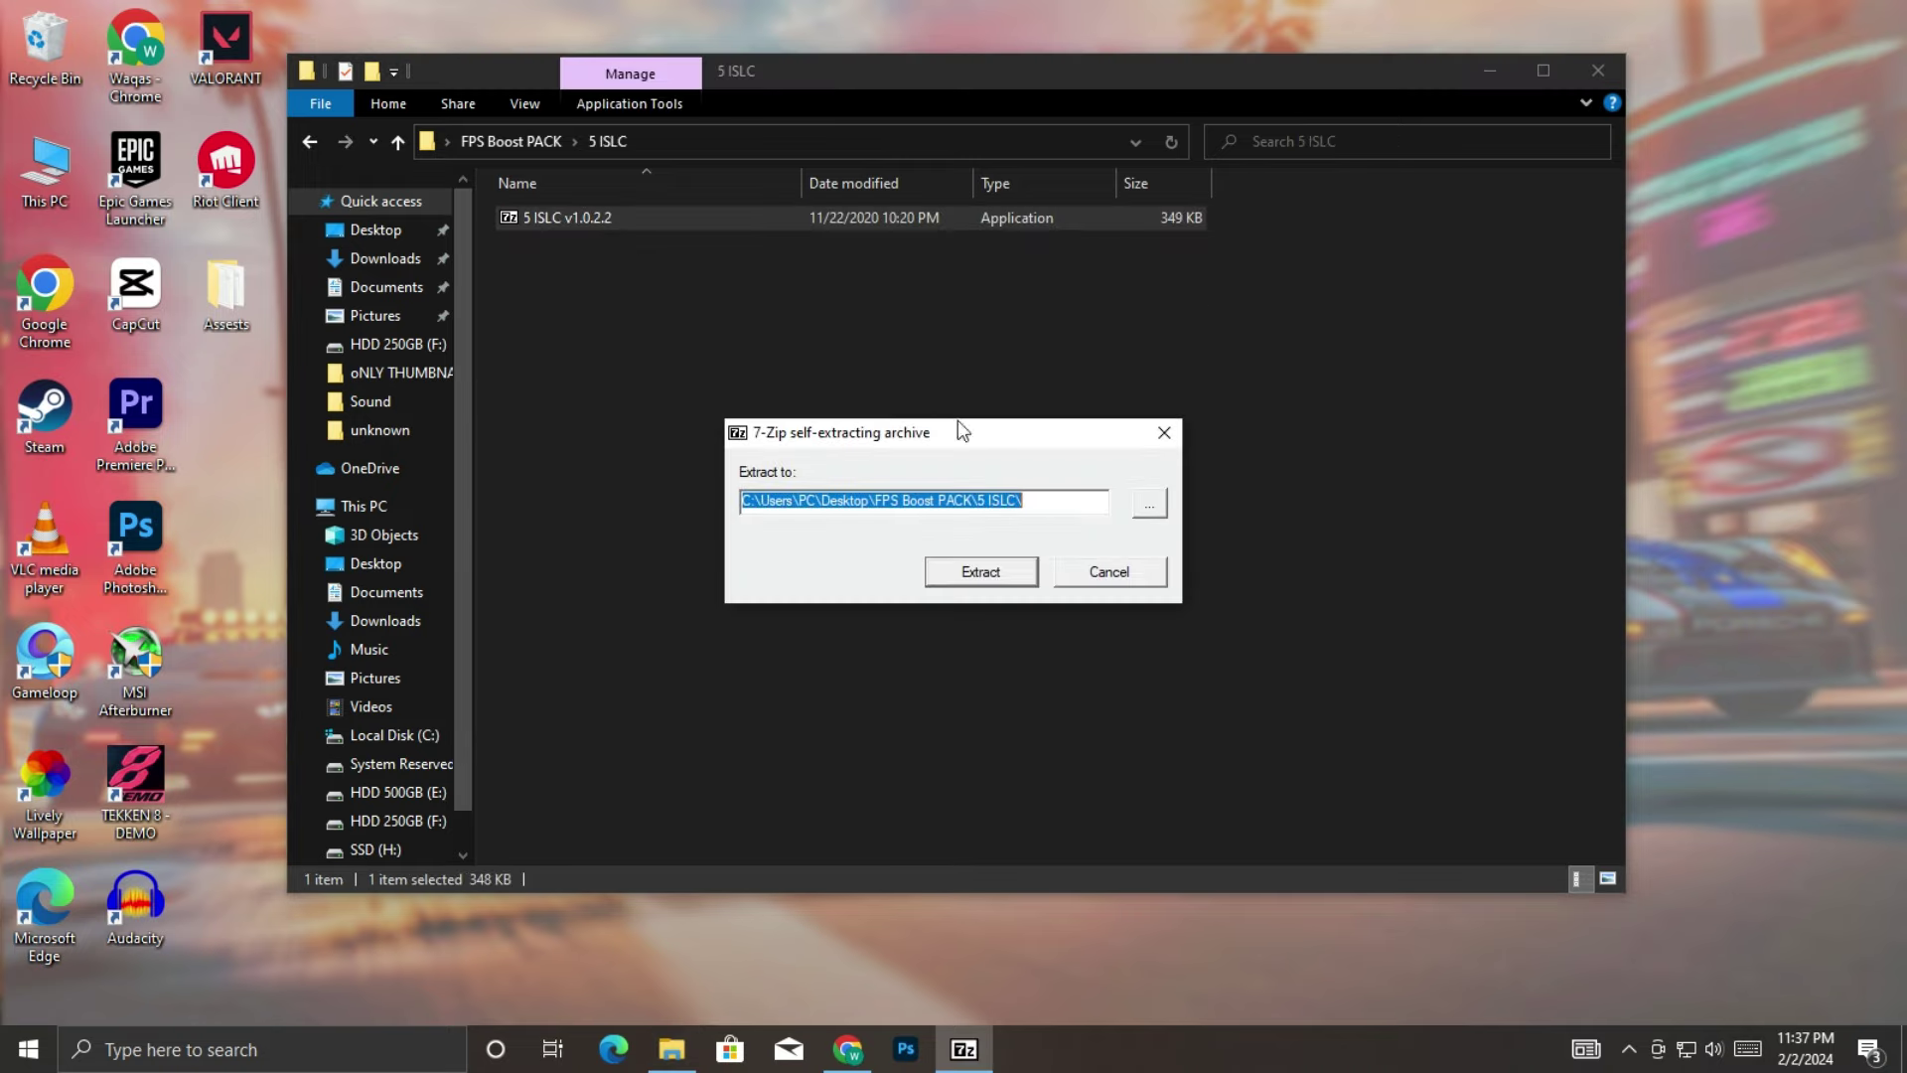
left_click(990, 574)
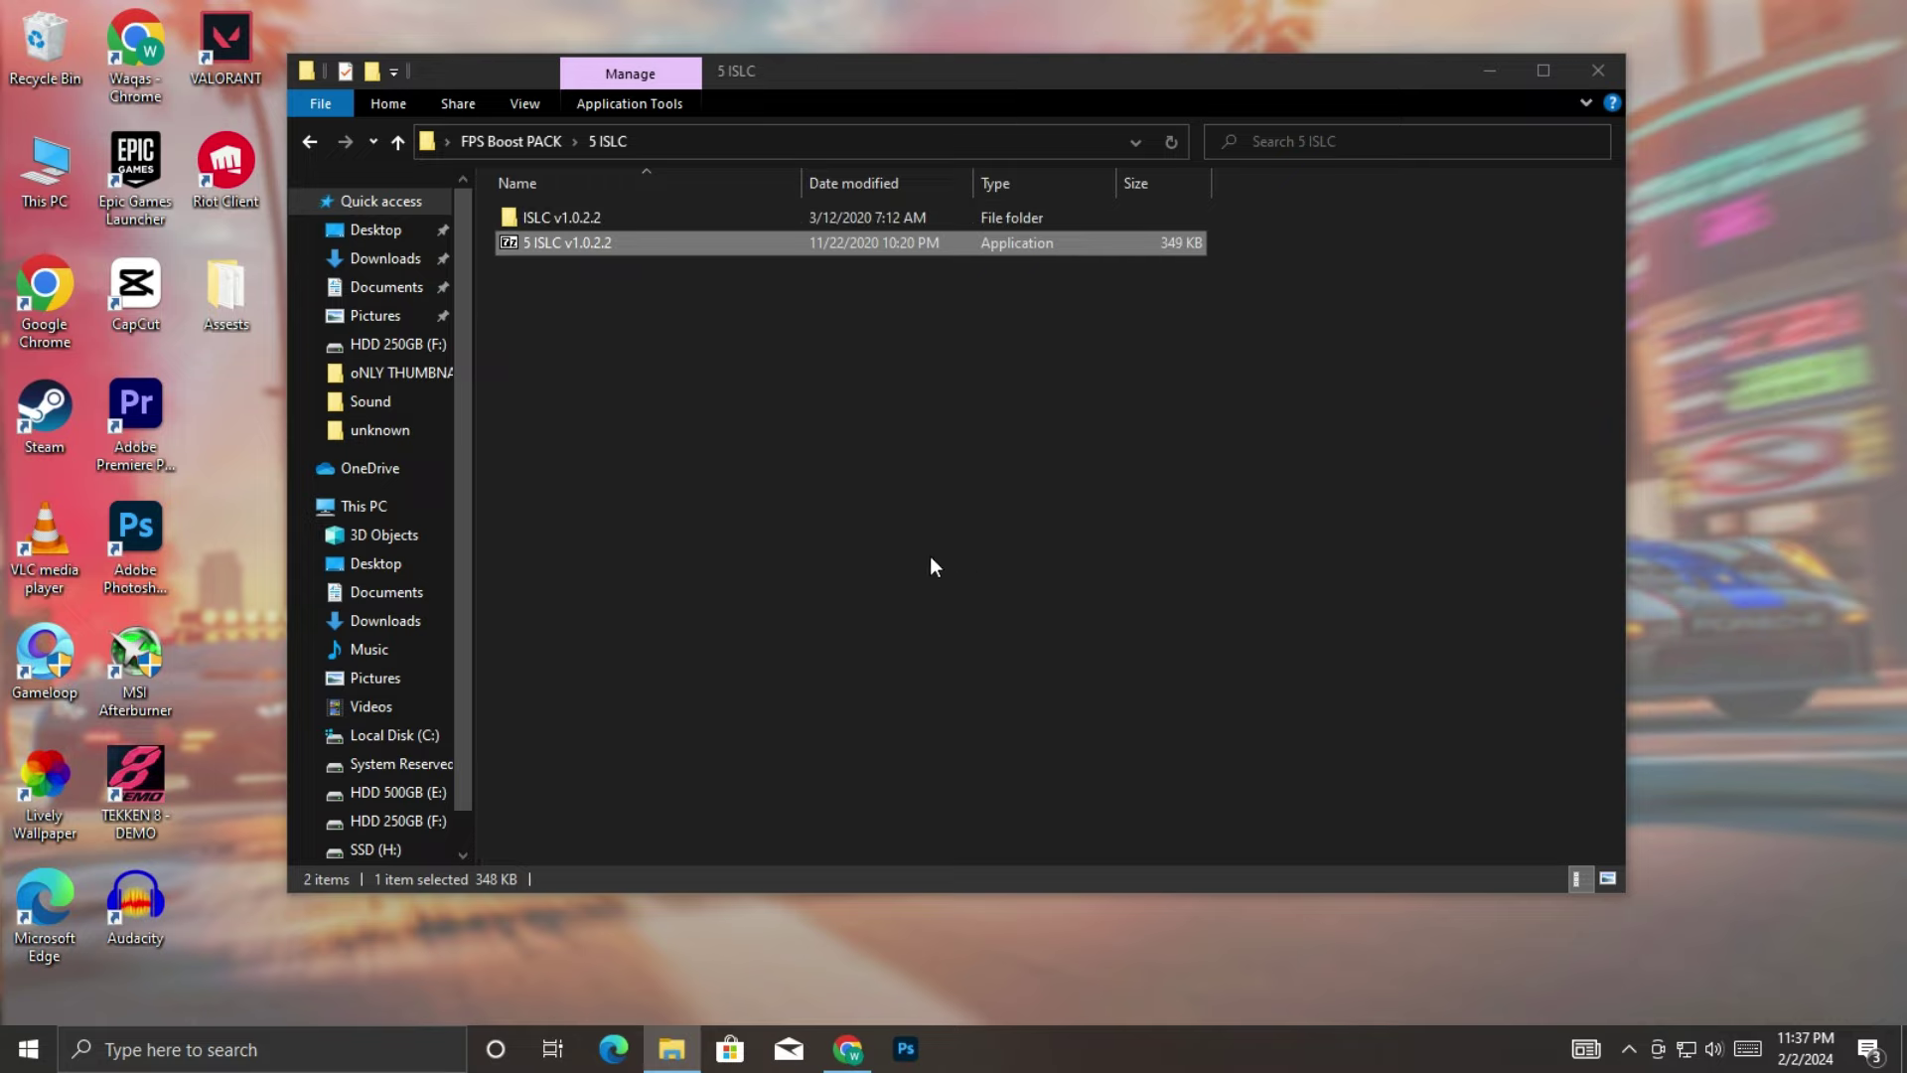
Step: Run Intelligent standby list cleaner ISLC from the extracted "ISLC v1.0.2.2" folder and allow it to make changes
double_click(632, 218)
left_click(611, 214)
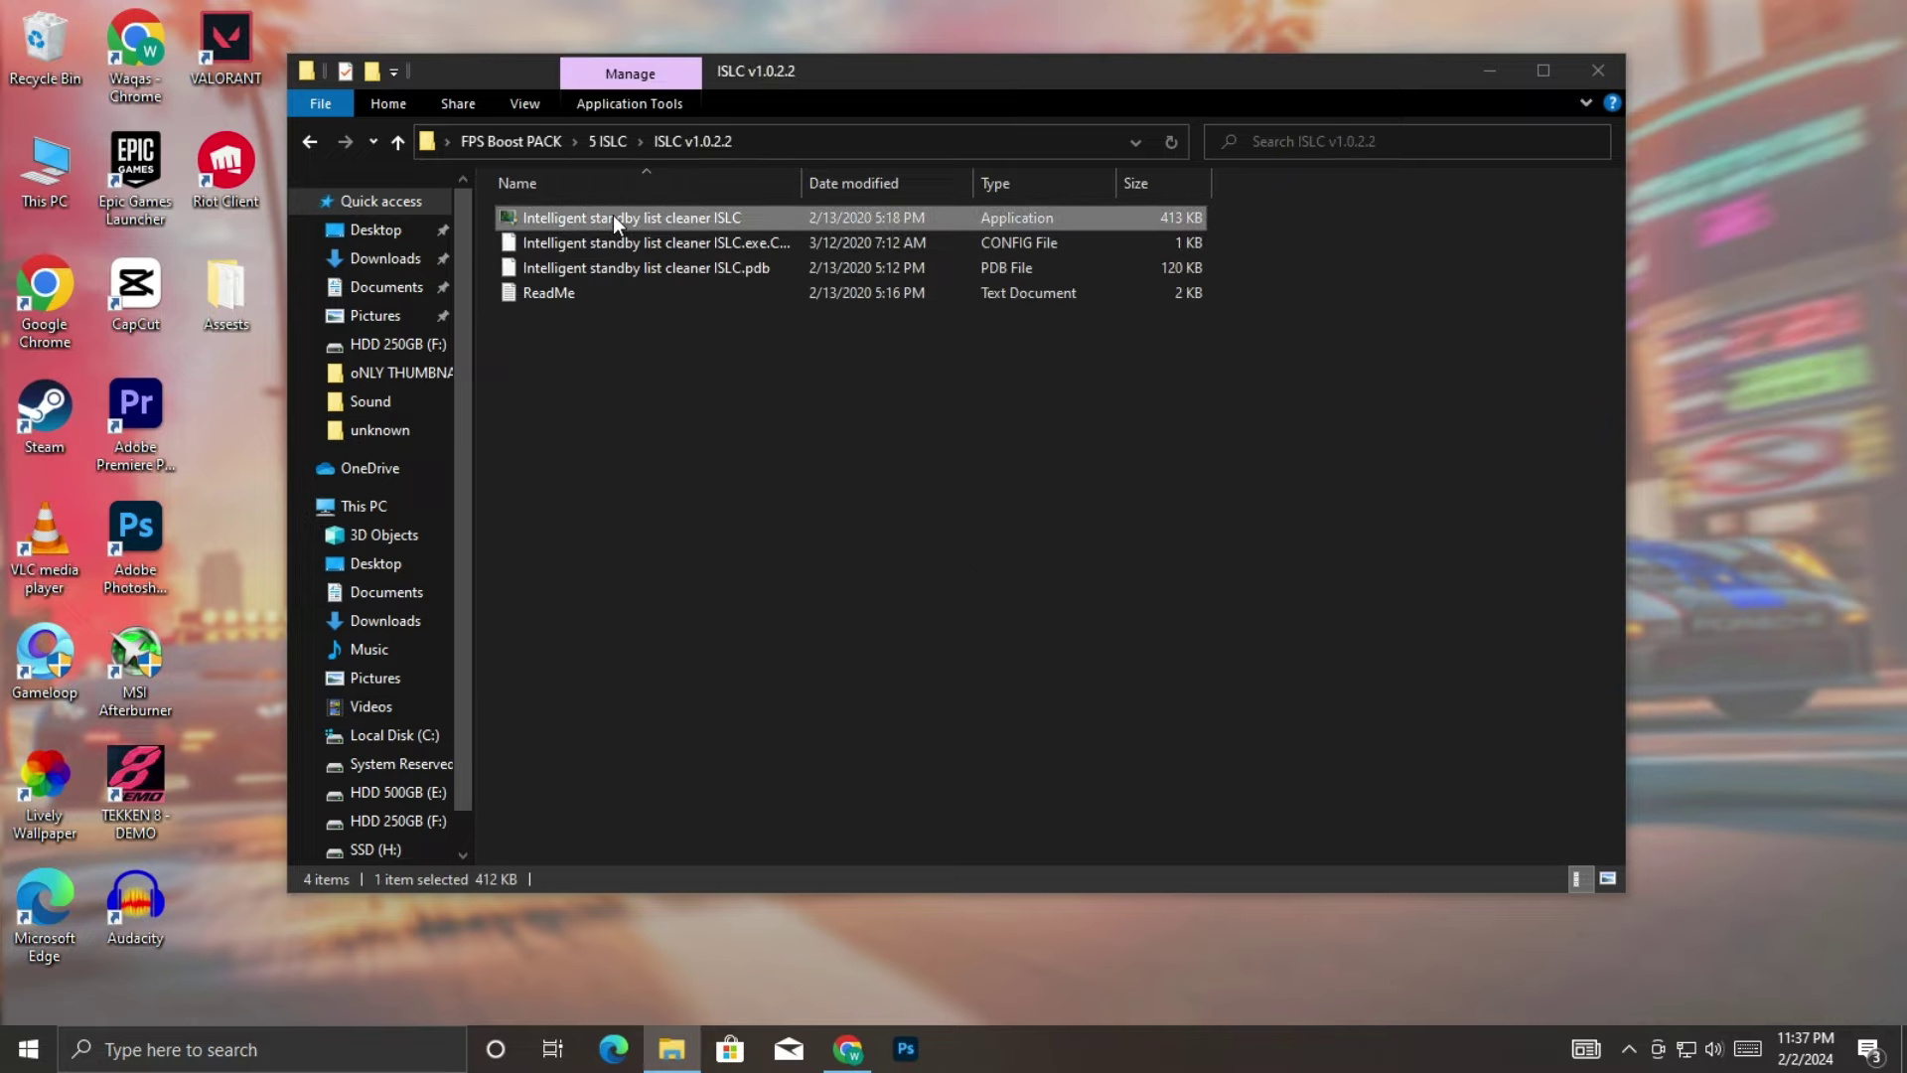
right_click(613, 215)
left_click(629, 225)
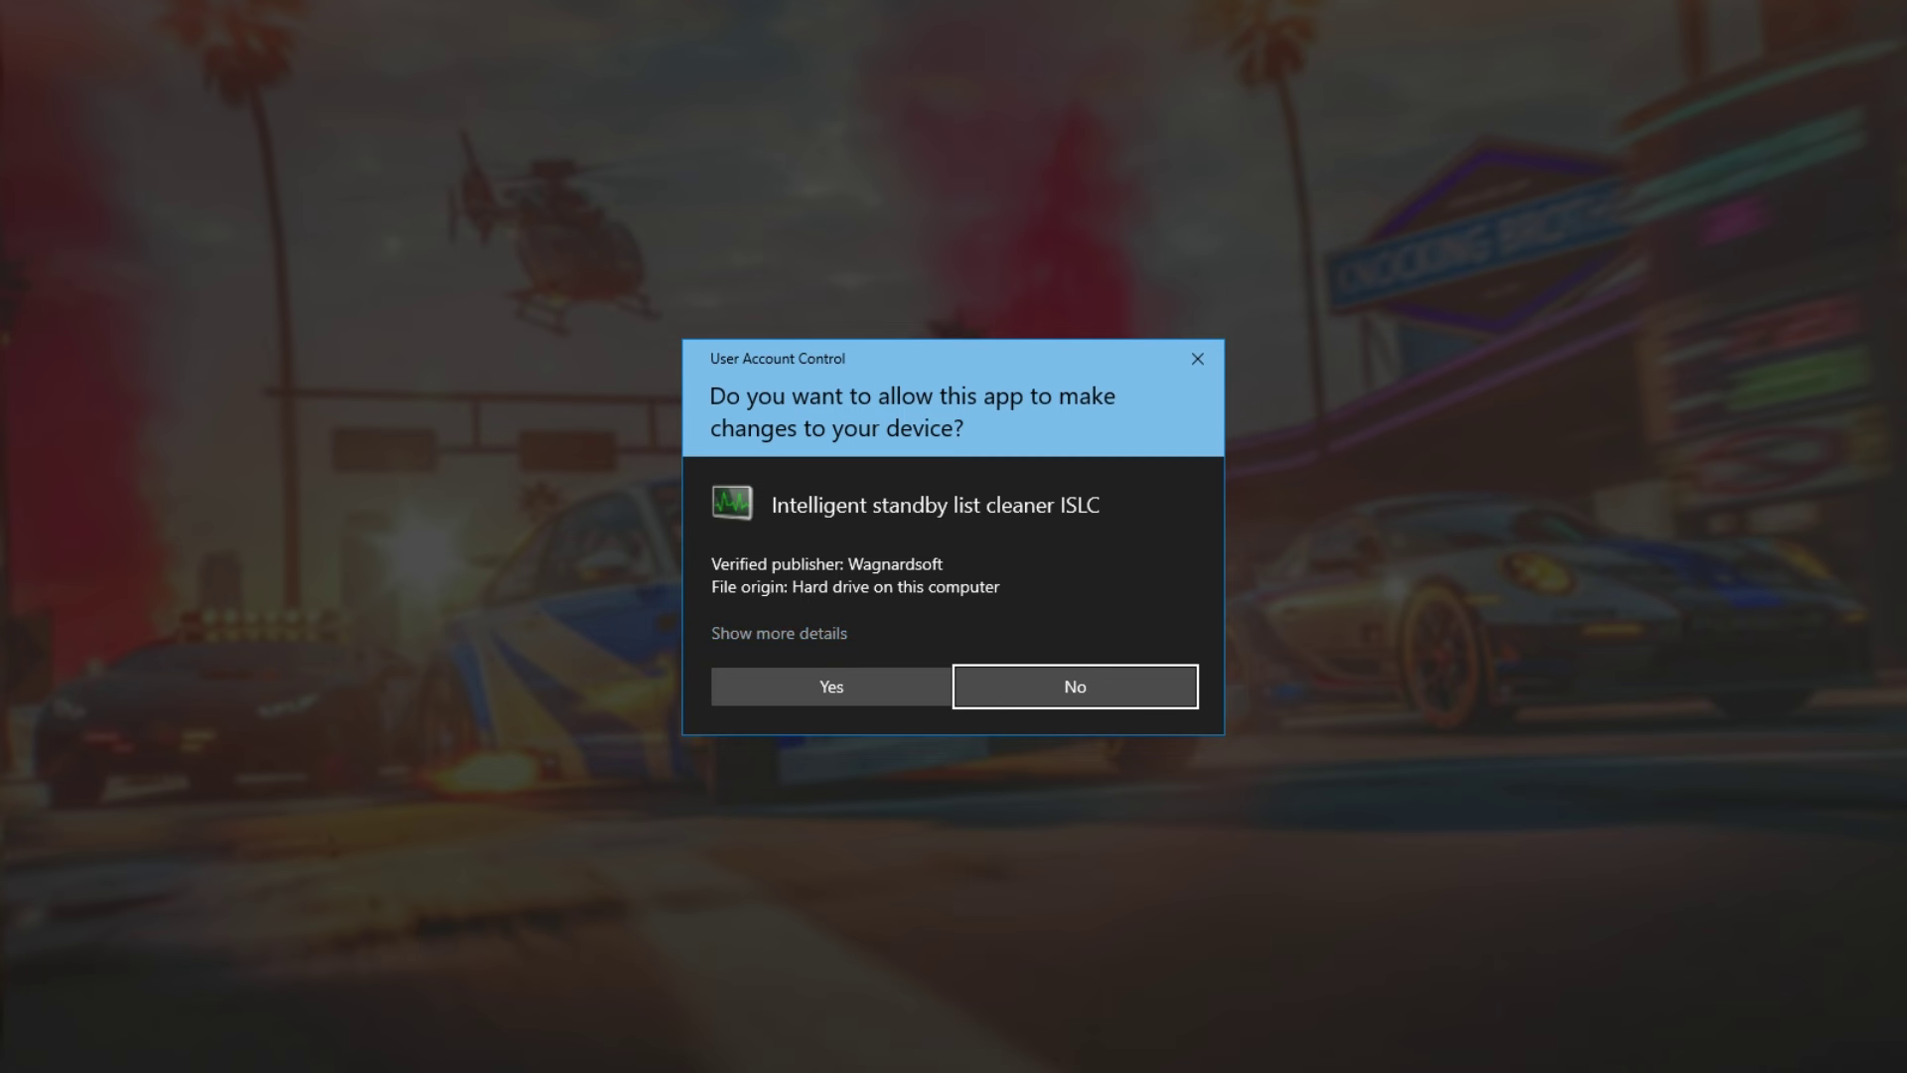
left_click(843, 679)
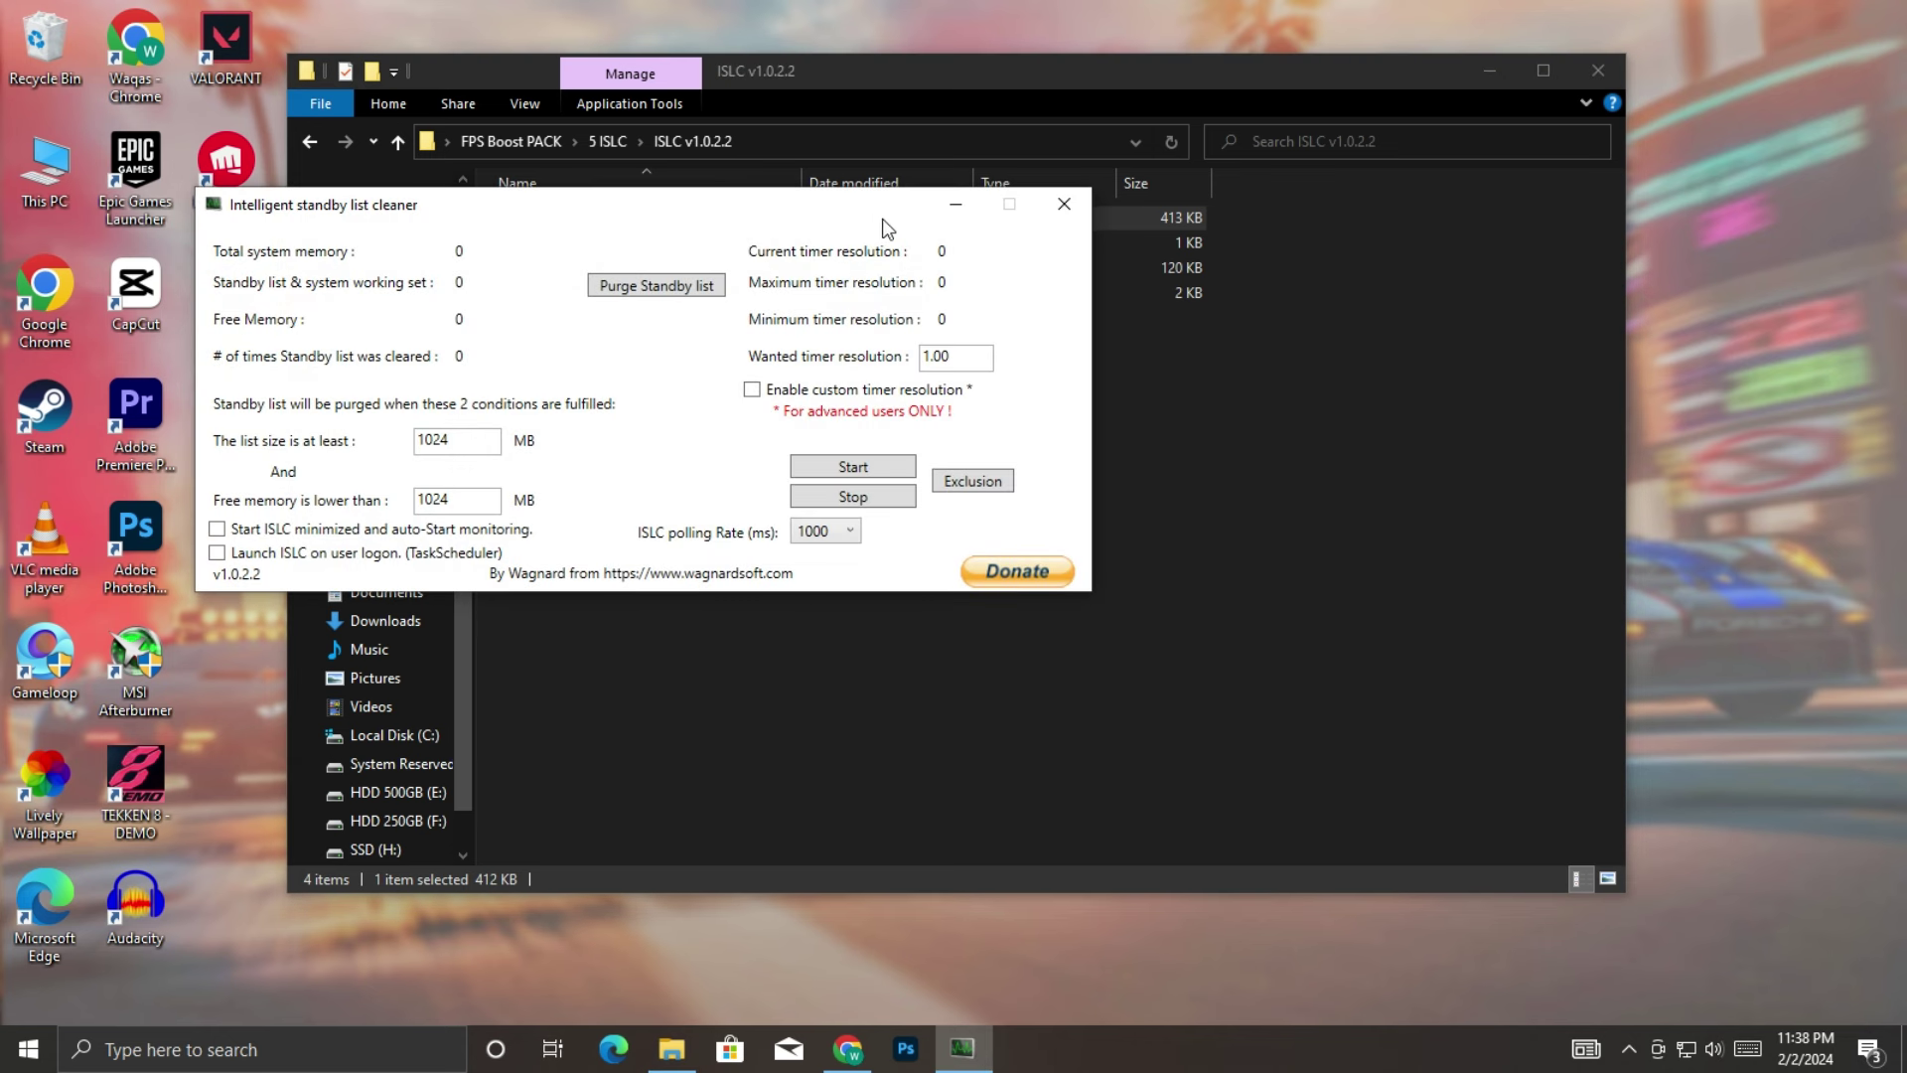
Step: Enable a custom timer resolution of 0.50, set the free memory threshold to 8000 MB, enable minimized auto-start monitoring, start ISLC and close its window
left_click_drag(883, 220, 1068, 299)
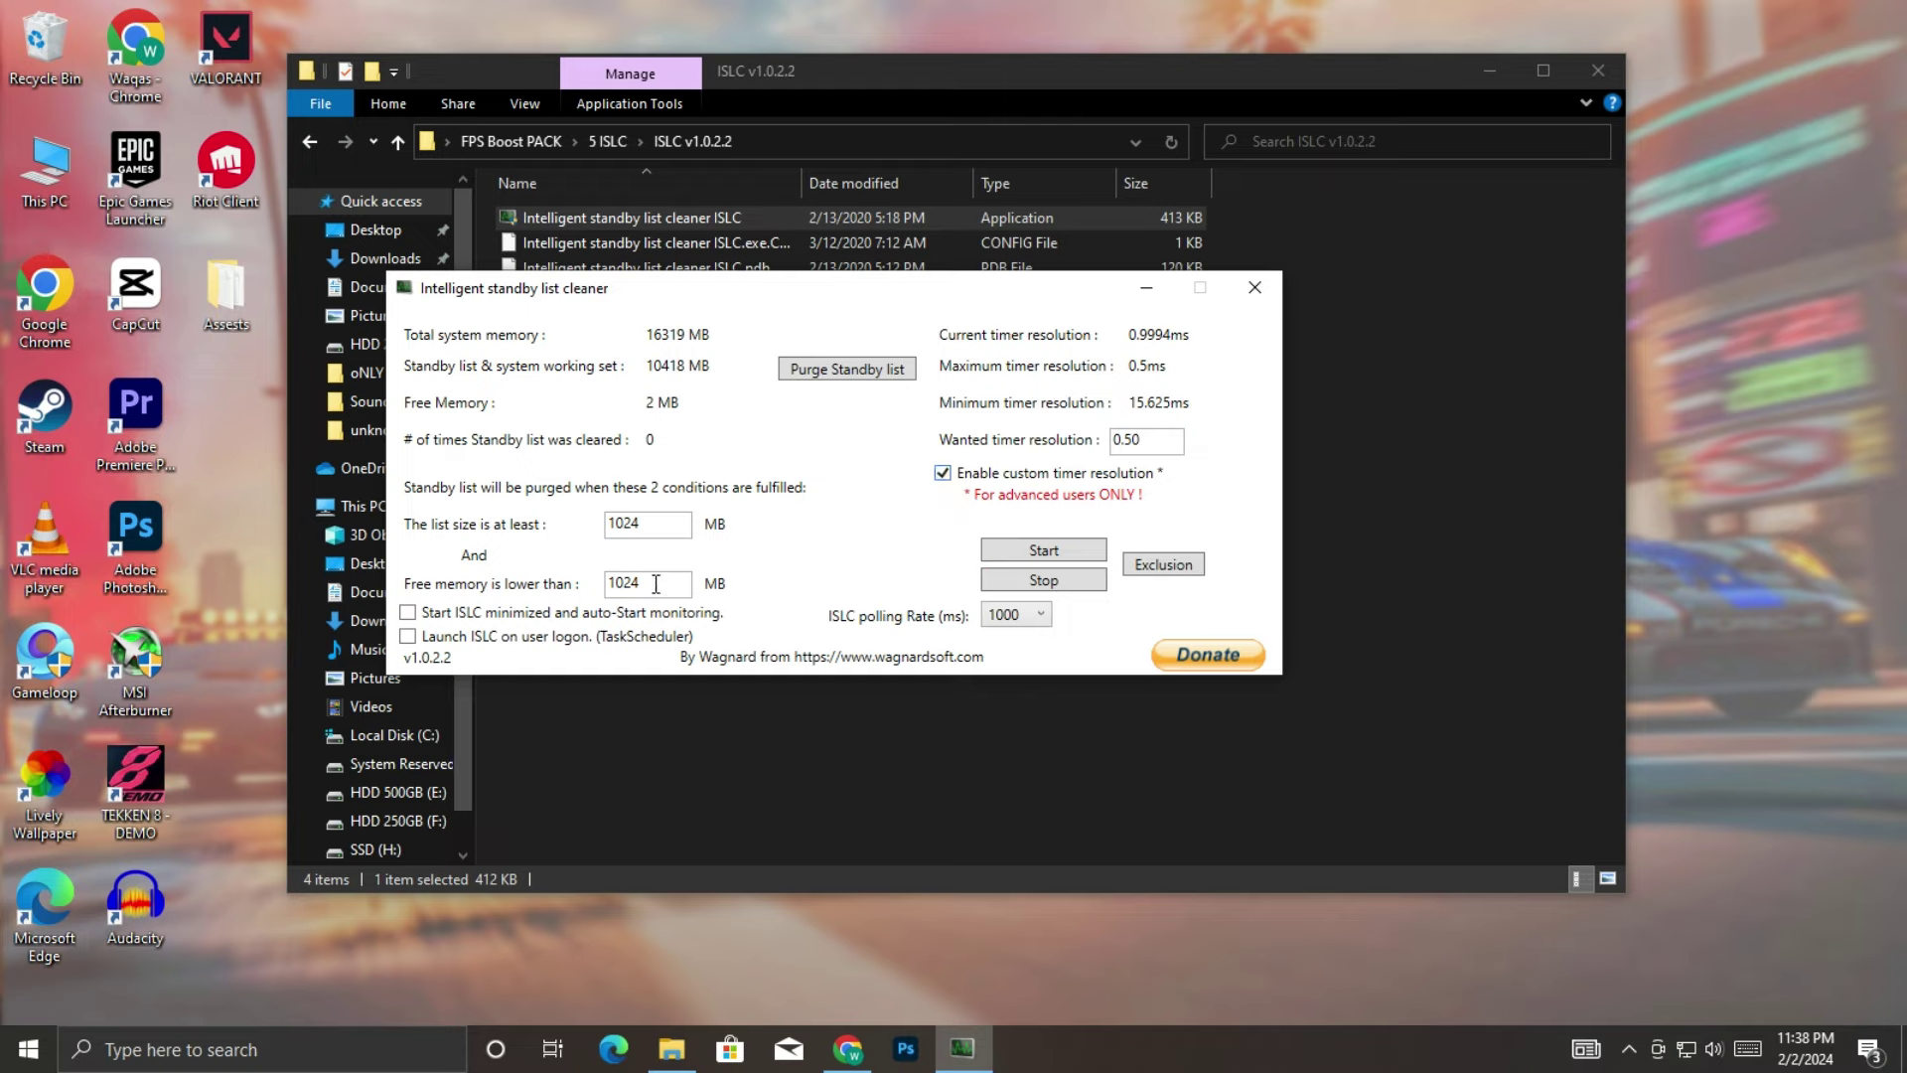
left_click_drag(659, 587, 602, 592)
type("8000")
left_click(1051, 556)
left_click(1256, 291)
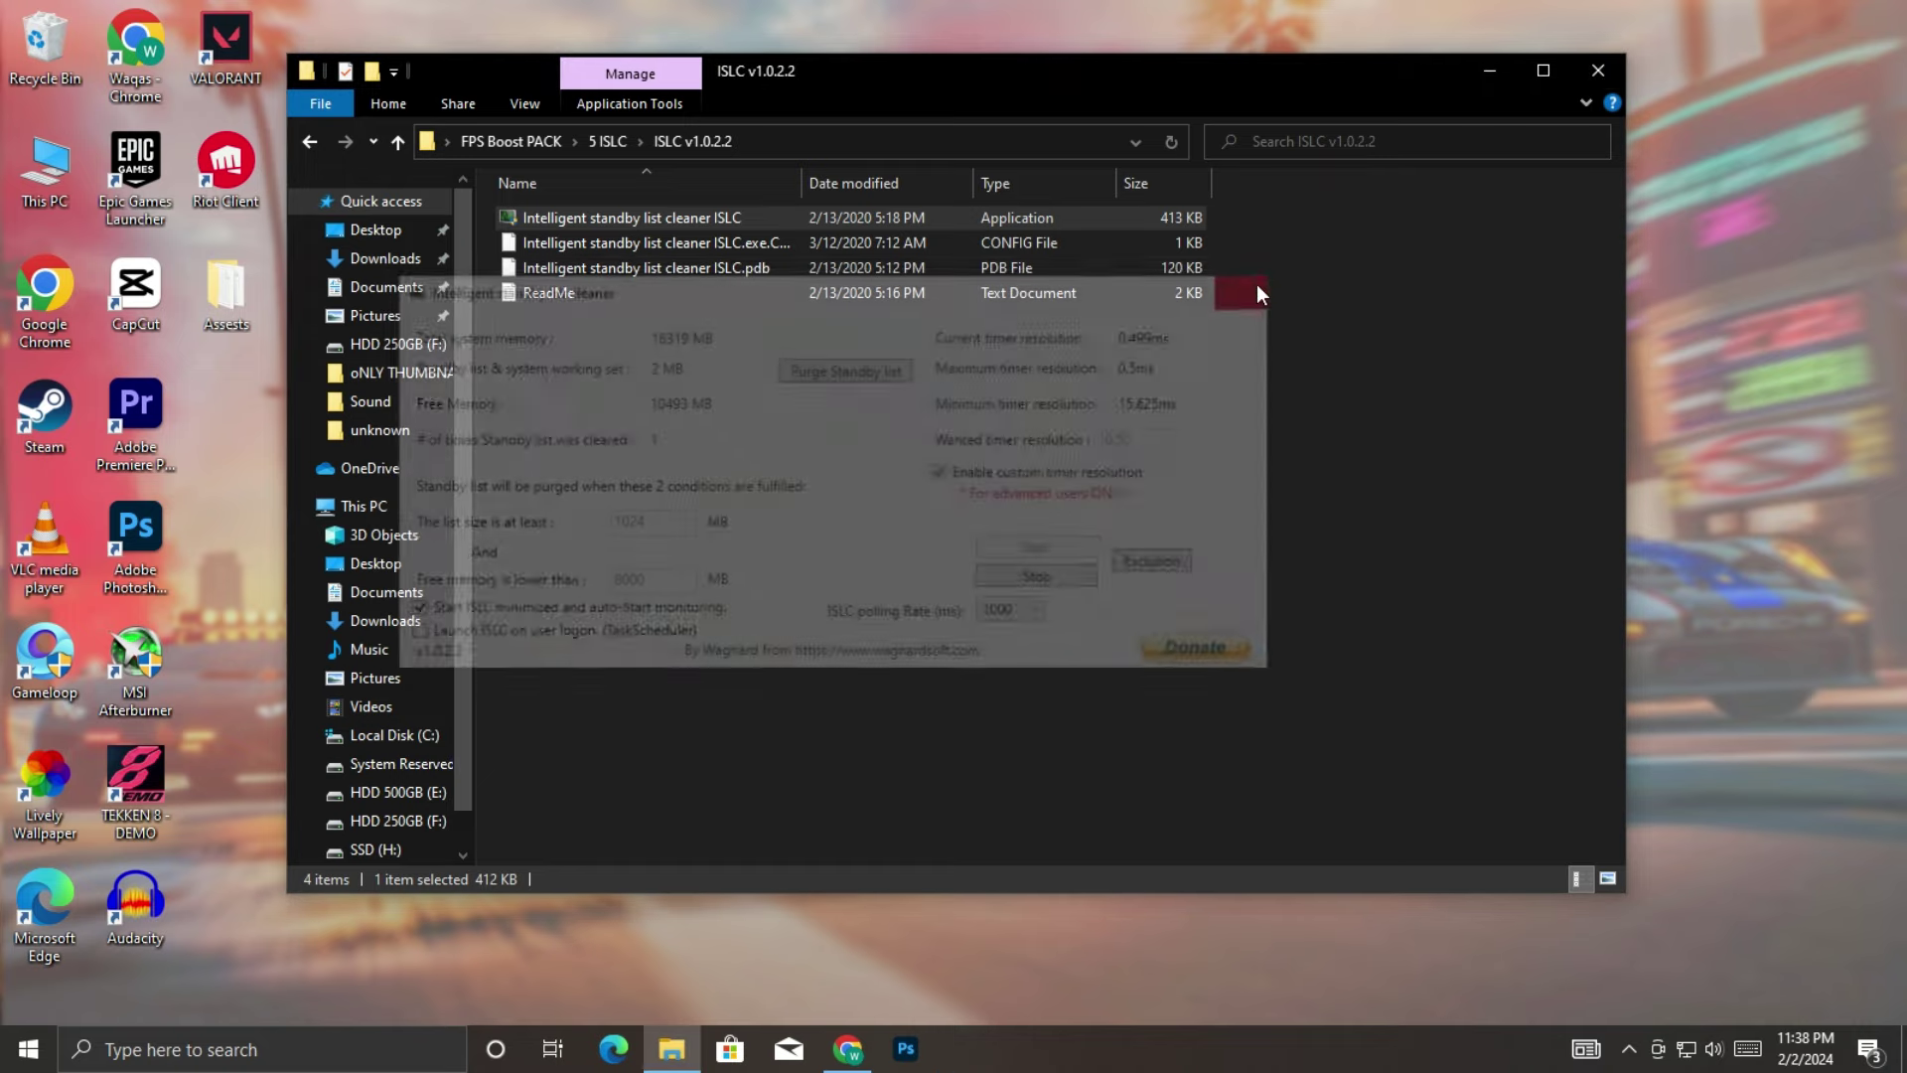